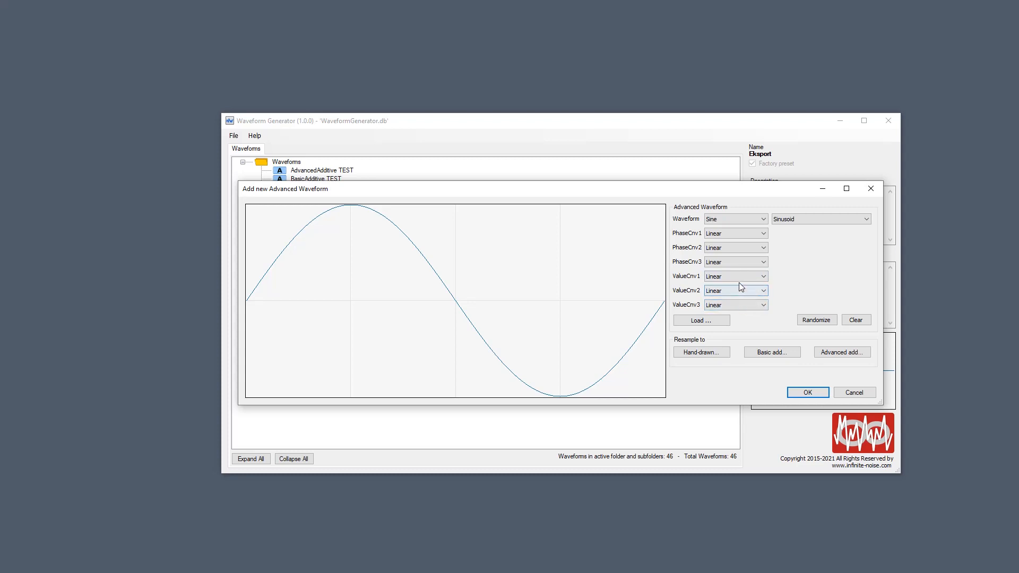
Try the Inverter converter on ValueCnv1, then return it to Linear
left_click(739, 277)
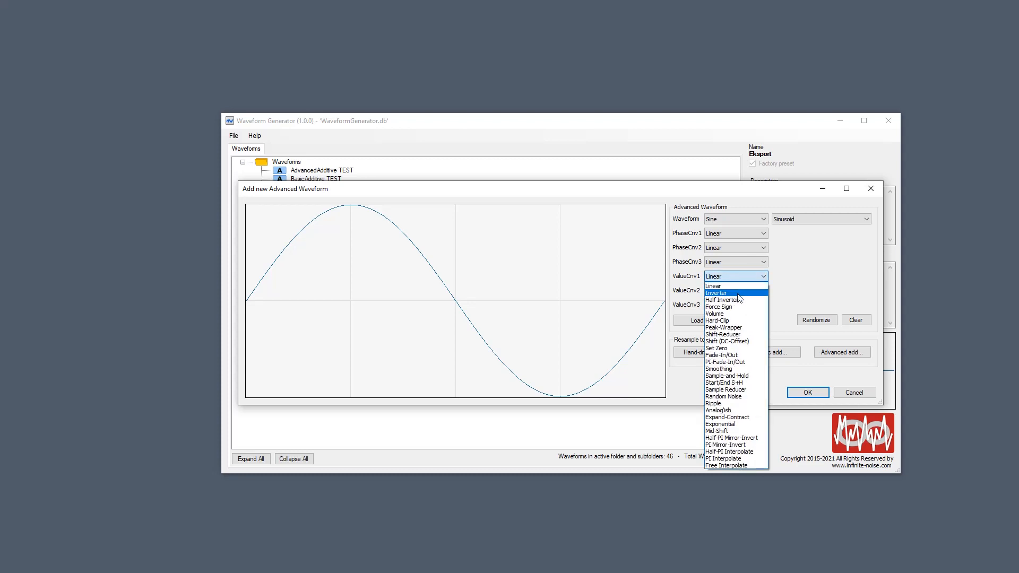
left_click(738, 294)
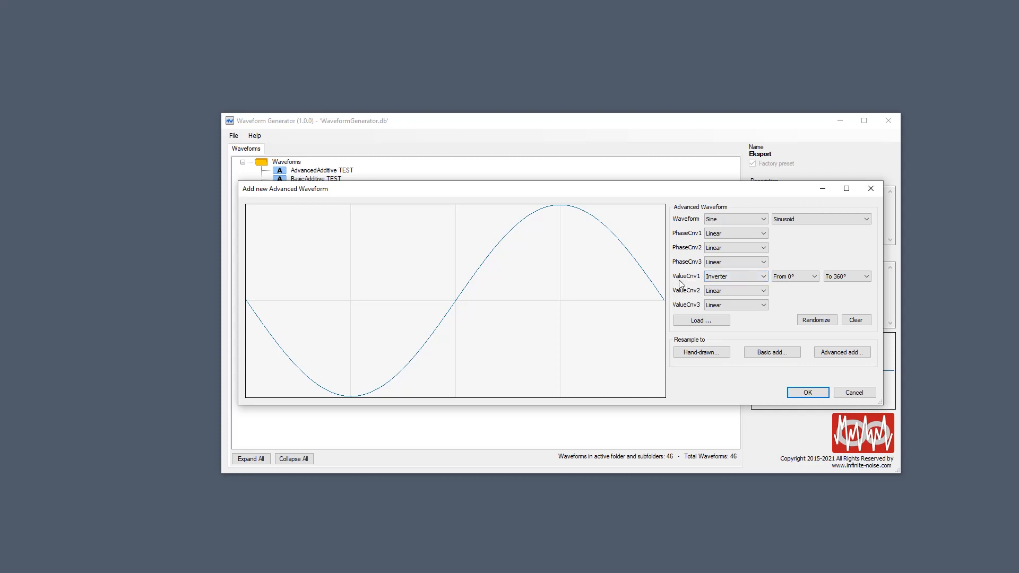
left_click(719, 277)
left_click(720, 287)
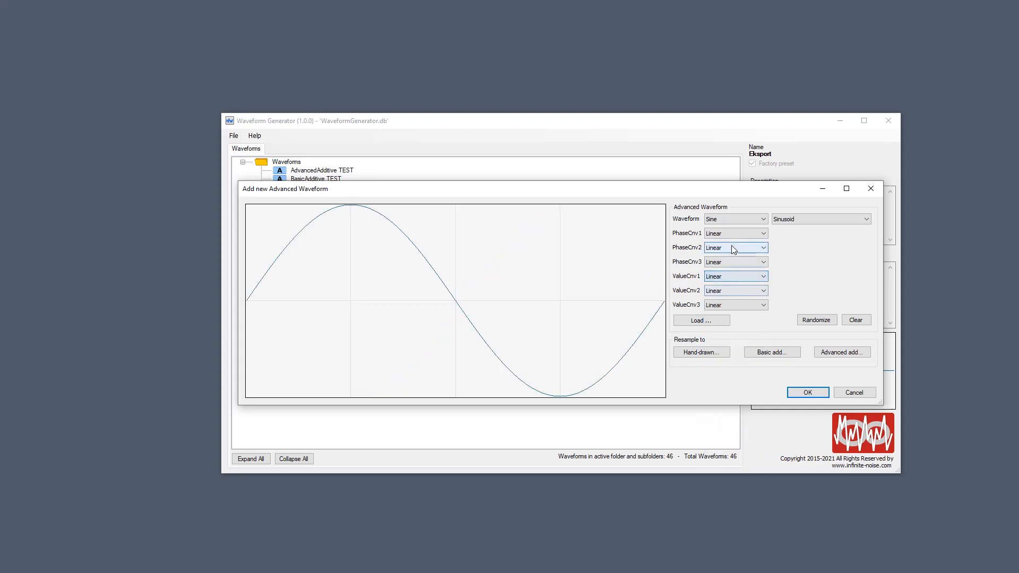
Try the Inverter converter on PhaseCnv1, then restore it to Linear
left_click(731, 234)
left_click(730, 250)
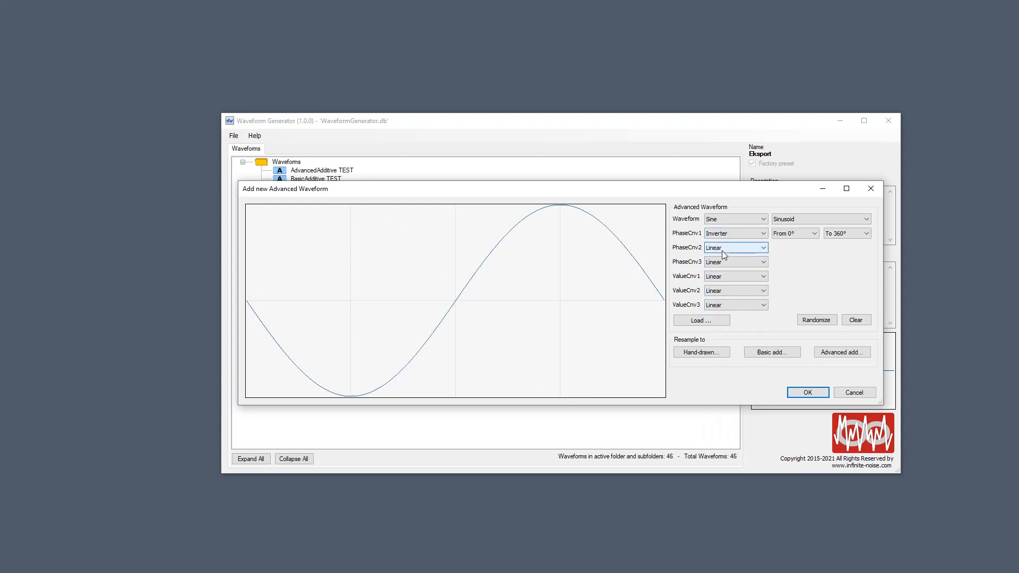
left_click(722, 235)
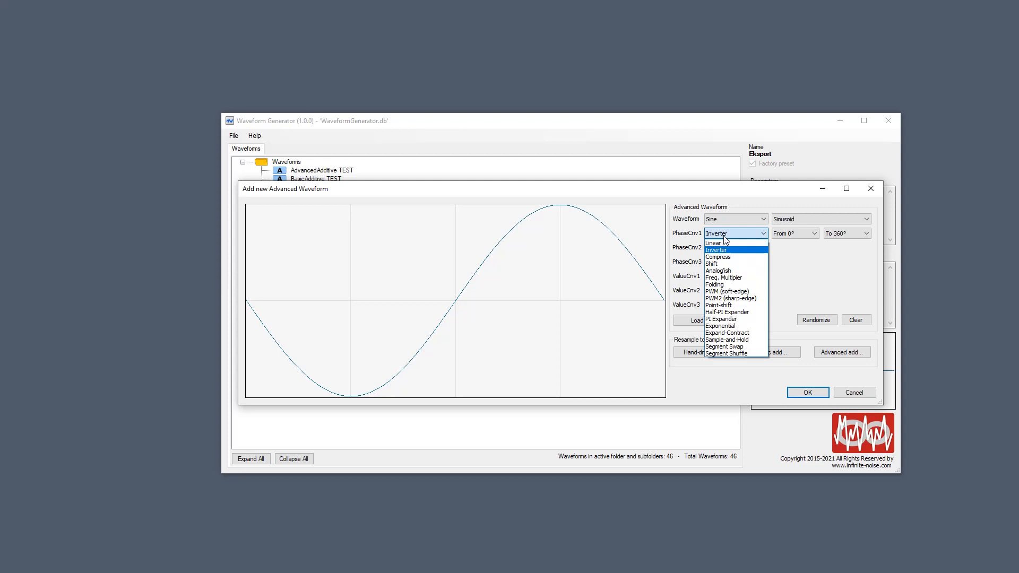
left_click(724, 243)
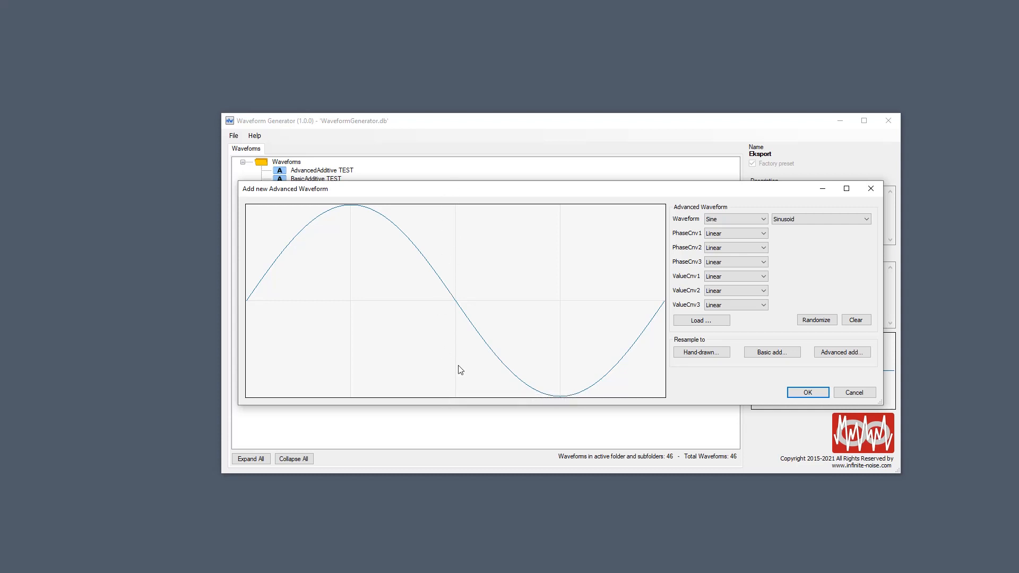
Set ValueCnv1 to Half Inverter for the sine waveform
left_click(733, 280)
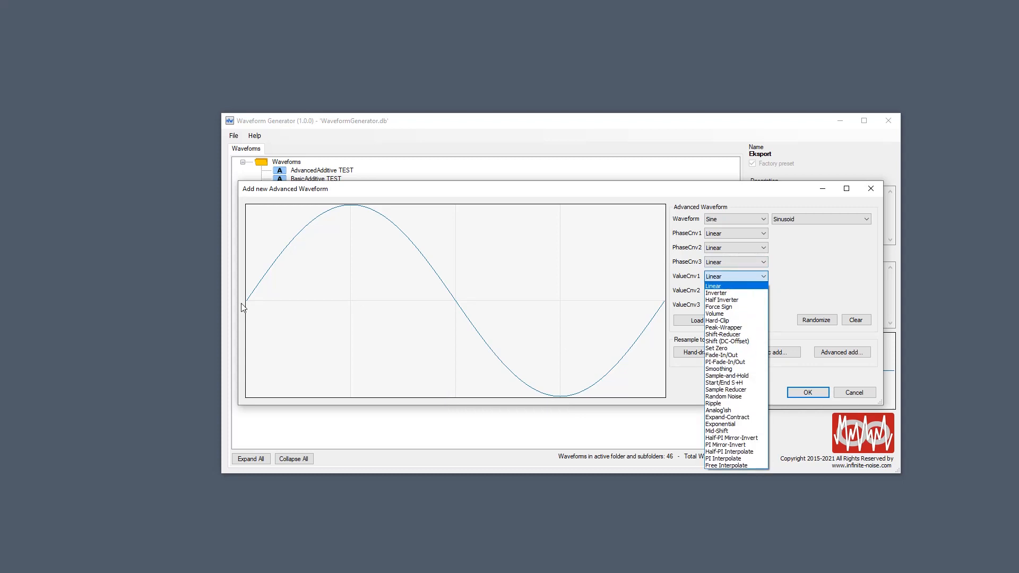
left_click(609, 301)
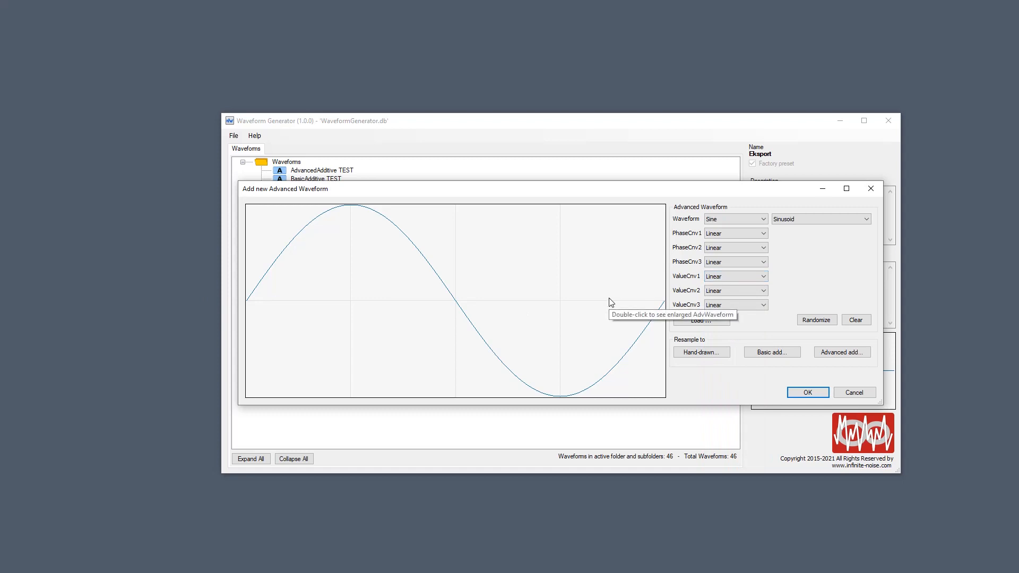
left_click(725, 278)
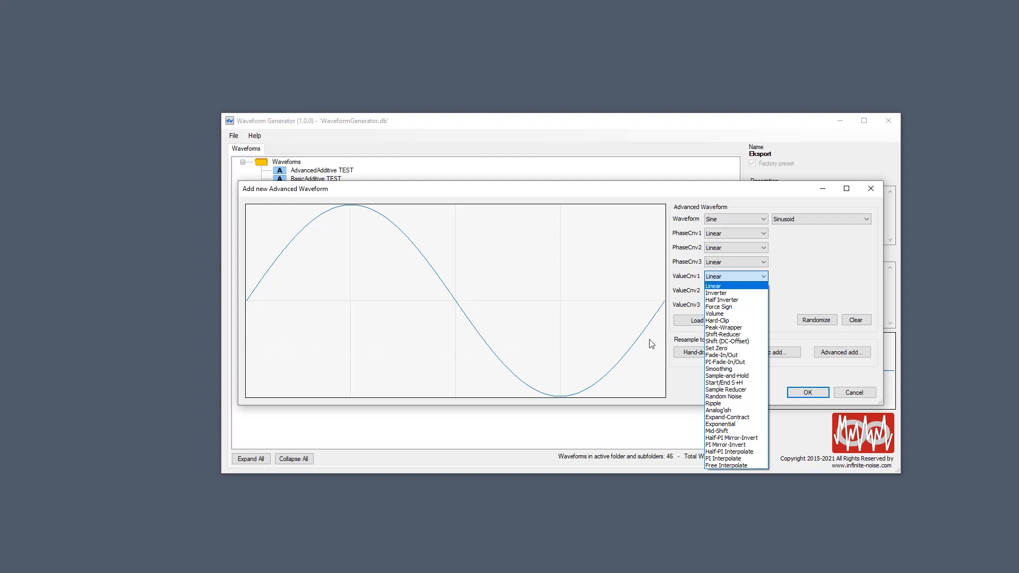
left_click(736, 300)
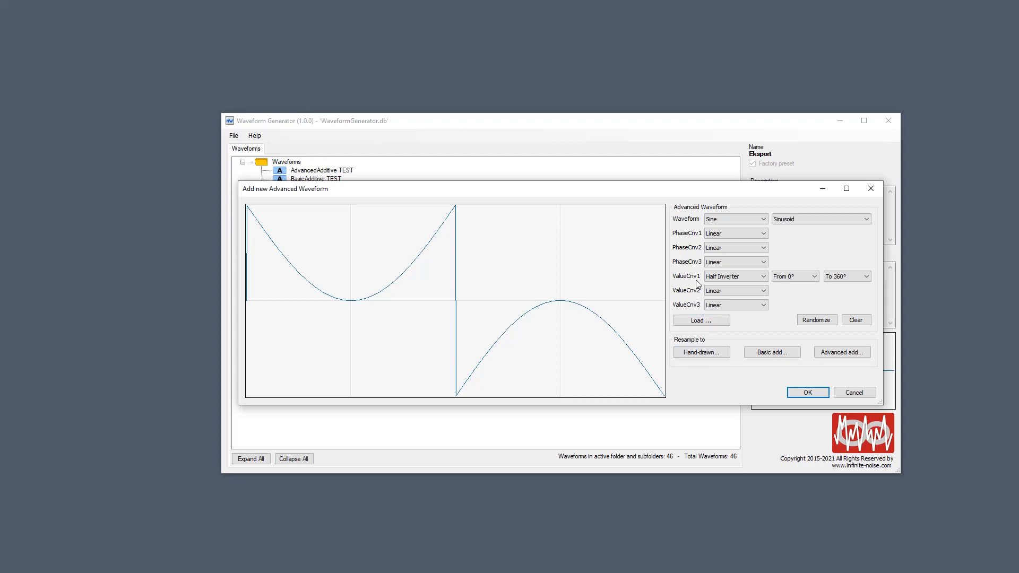
Combine the half-inverted waveform with an Inverter on PhaseCnv1, then reset PhaseCnv1 to Linear
left_click(723, 234)
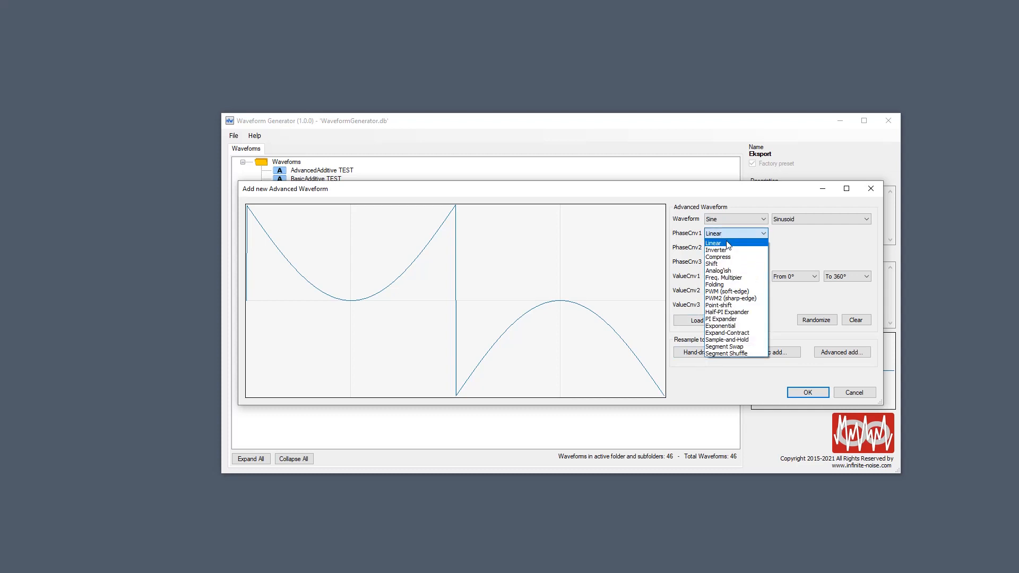
left_click(741, 250)
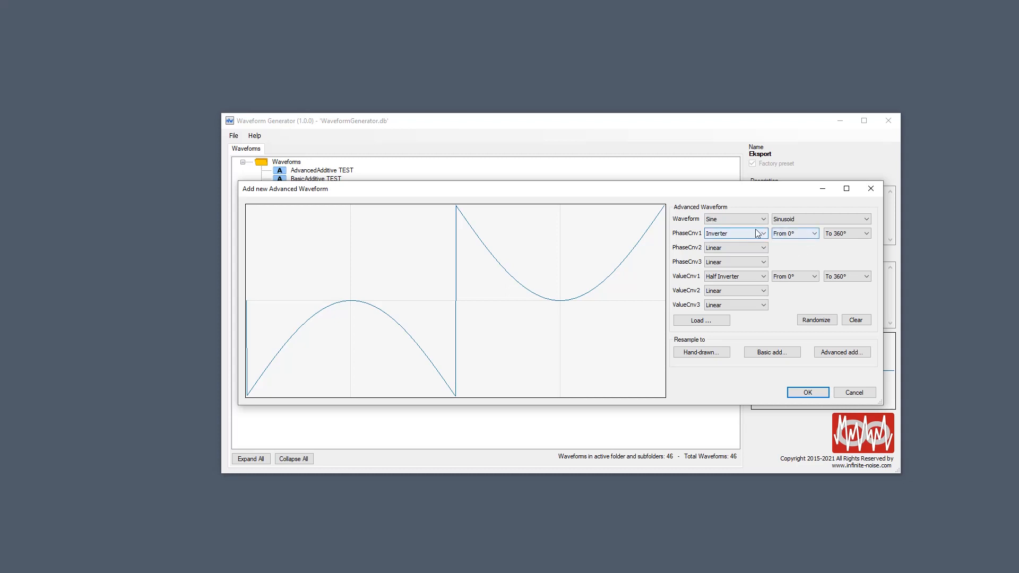
left_click(757, 234)
left_click(731, 241)
Switch ValueCnv1 to Inverter for comparison, then back to Half Inverter
left_click(726, 276)
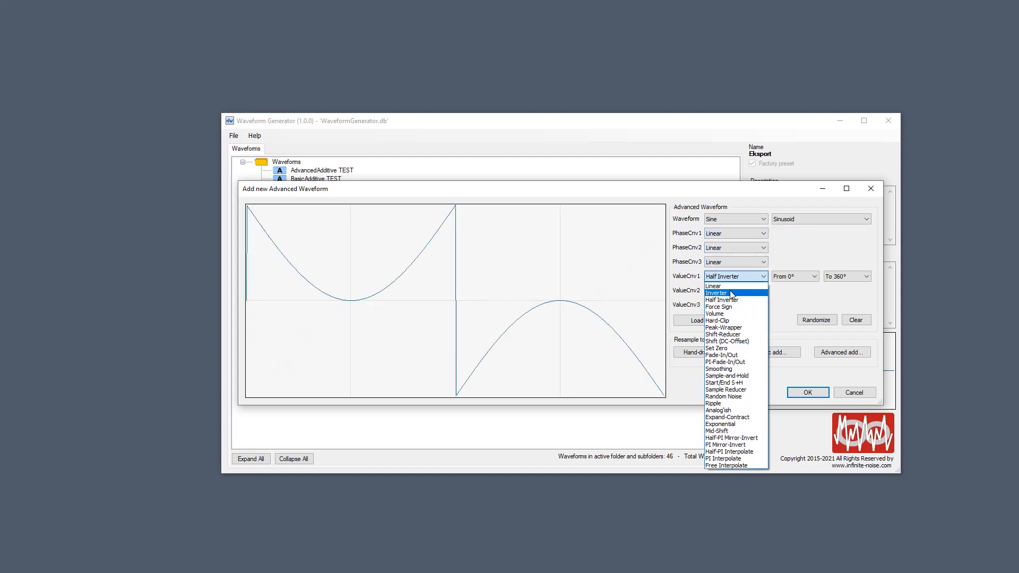
left_click(735, 302)
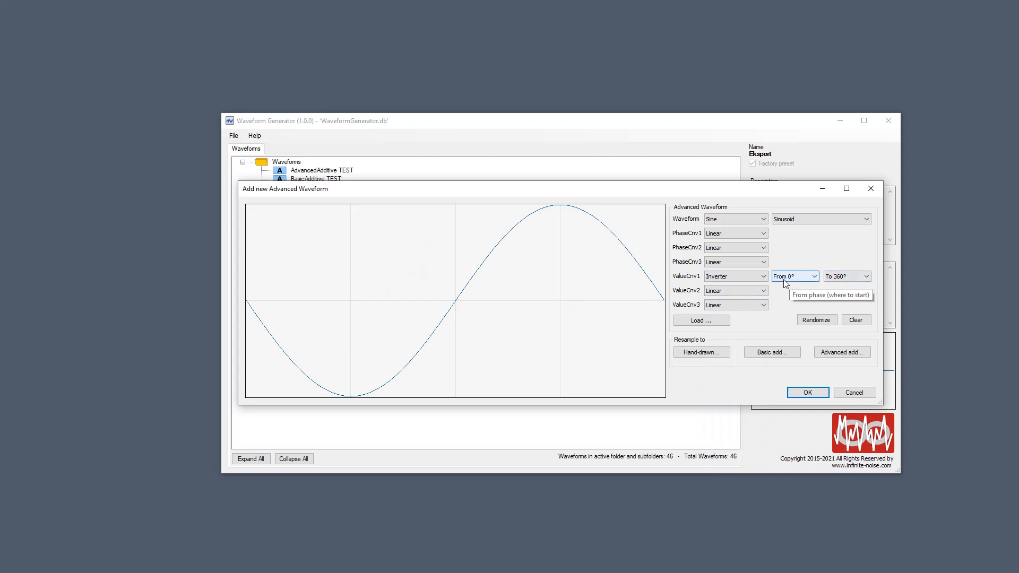
left_click(740, 278)
left_click(744, 300)
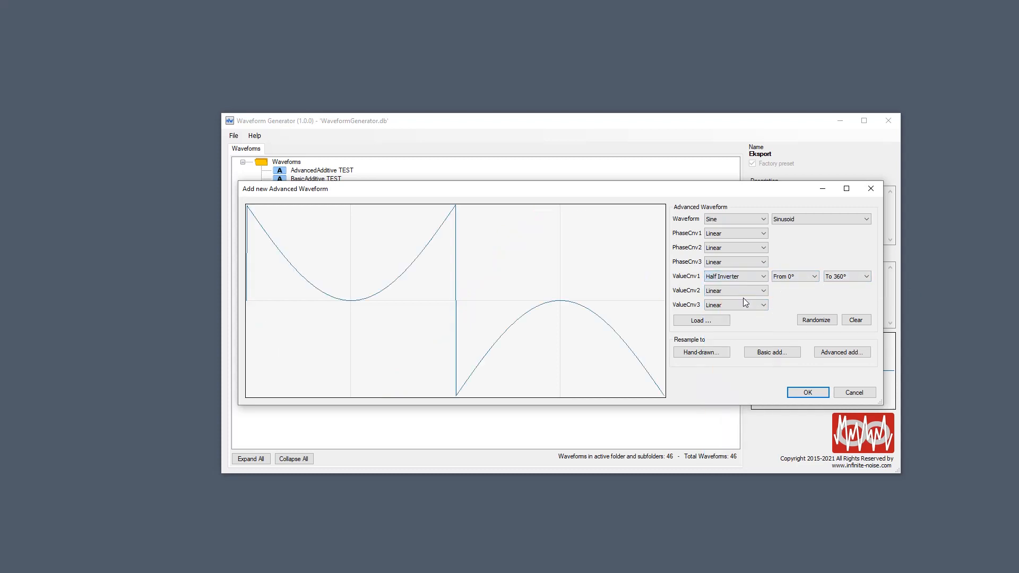
Limit the Half Inverter on ValueCnv1 to the first half of the cycle by setting its end phase to 180°
left_click(836, 278)
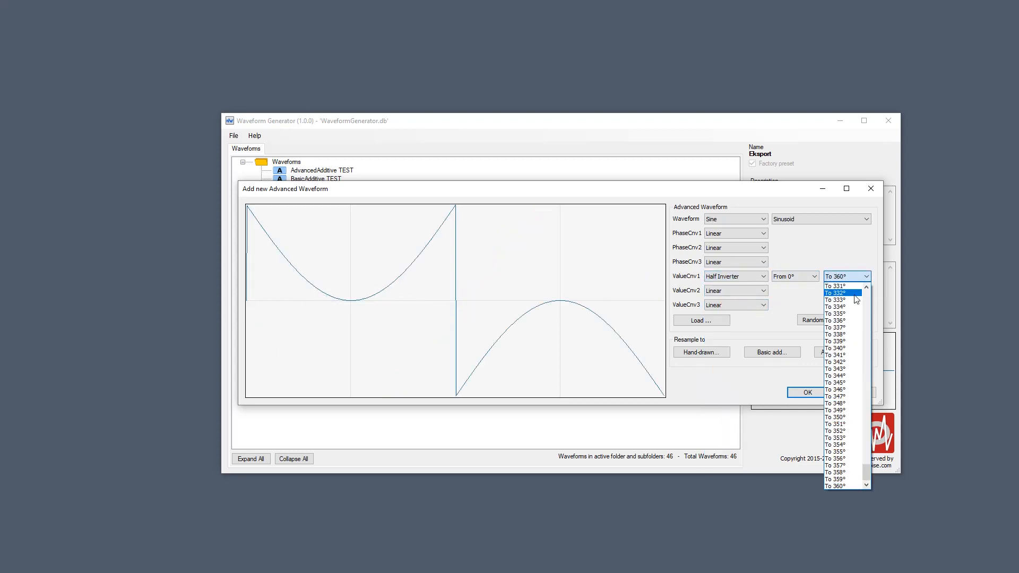
scroll(865, 297, "up", 15)
scroll(865, 297, "up", 20)
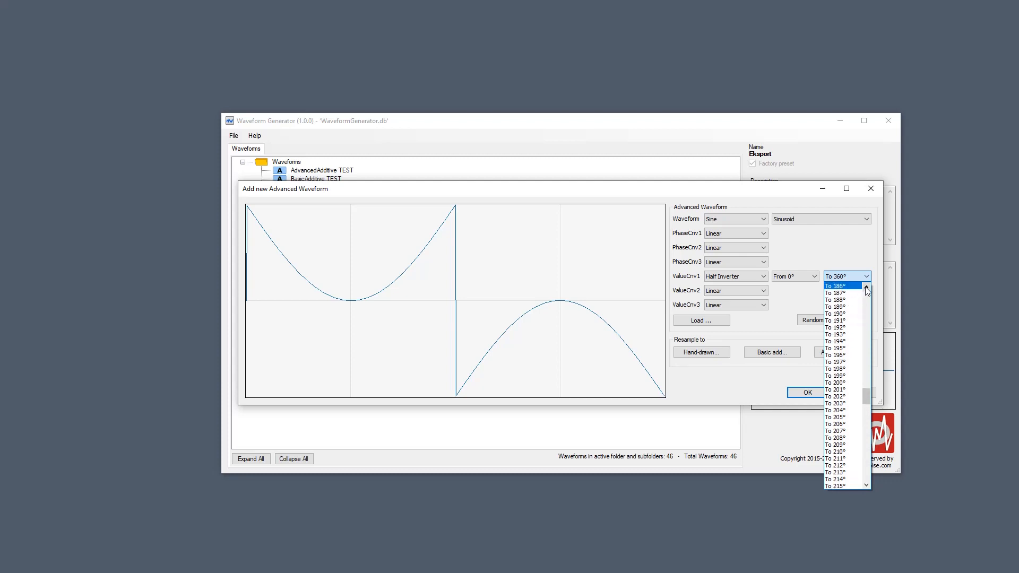
left_click(865, 288)
left_click(866, 288)
left_click(866, 288)
left_click(866, 288)
left_click(866, 288)
left_click(865, 288)
left_click(866, 288)
left_click(843, 292)
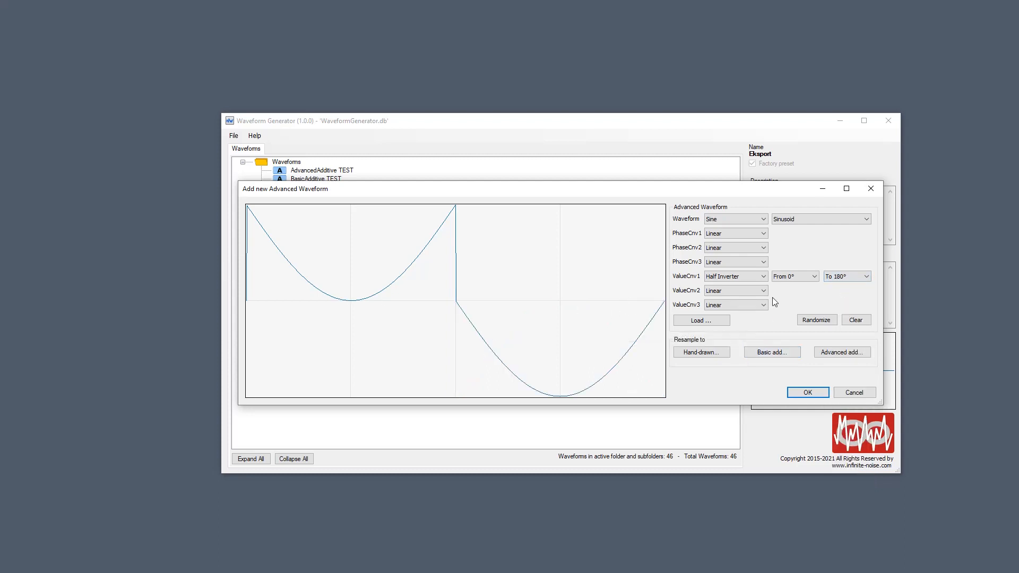
Set ValueCnv1 to Force Sign and try the Negative, Pos / Neg and Neg / Pos modes before returning to Positive
left_click(751, 278)
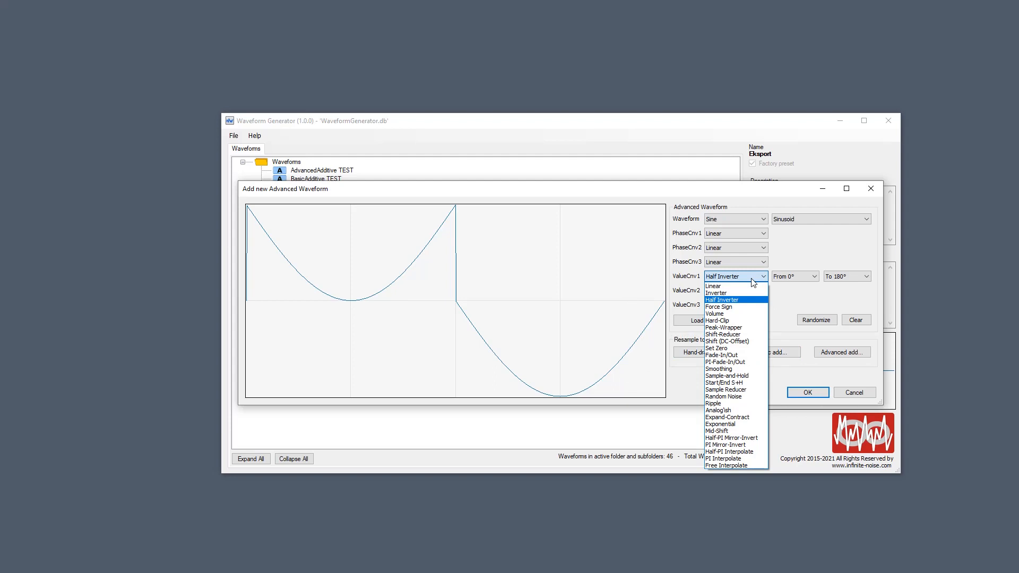
left_click(743, 308)
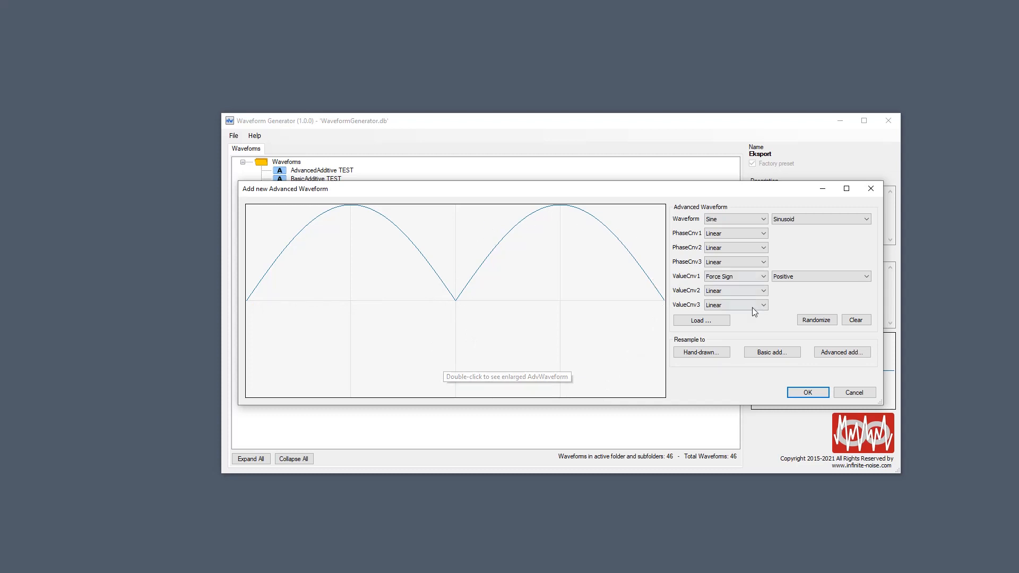
left_click(785, 277)
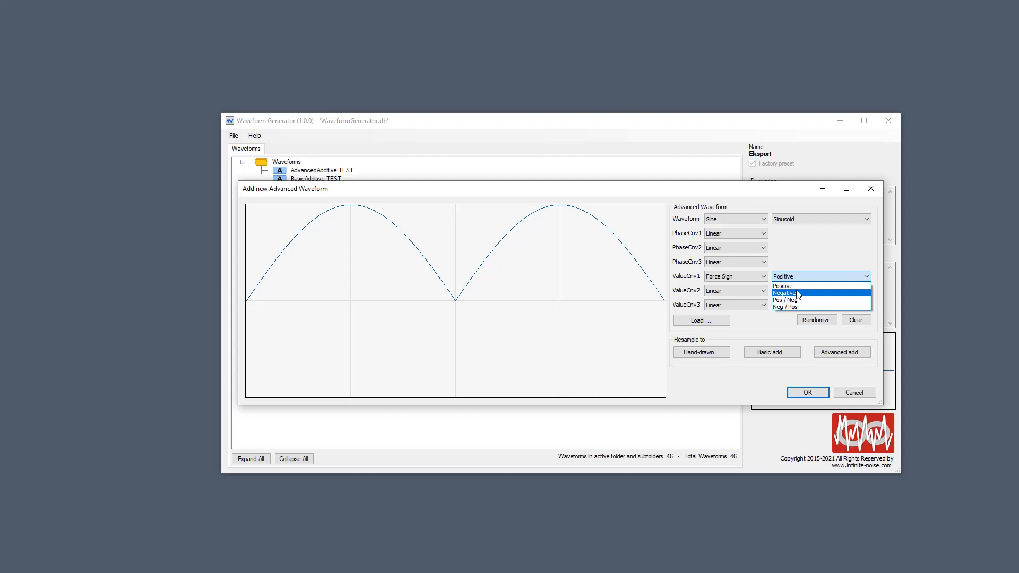
left_click(797, 293)
left_click(796, 276)
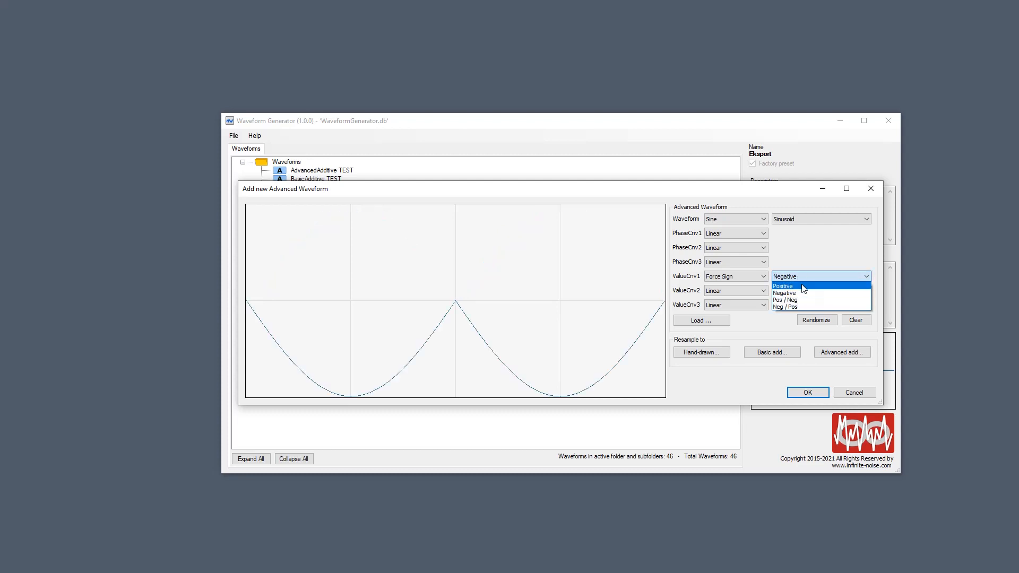
left_click(804, 300)
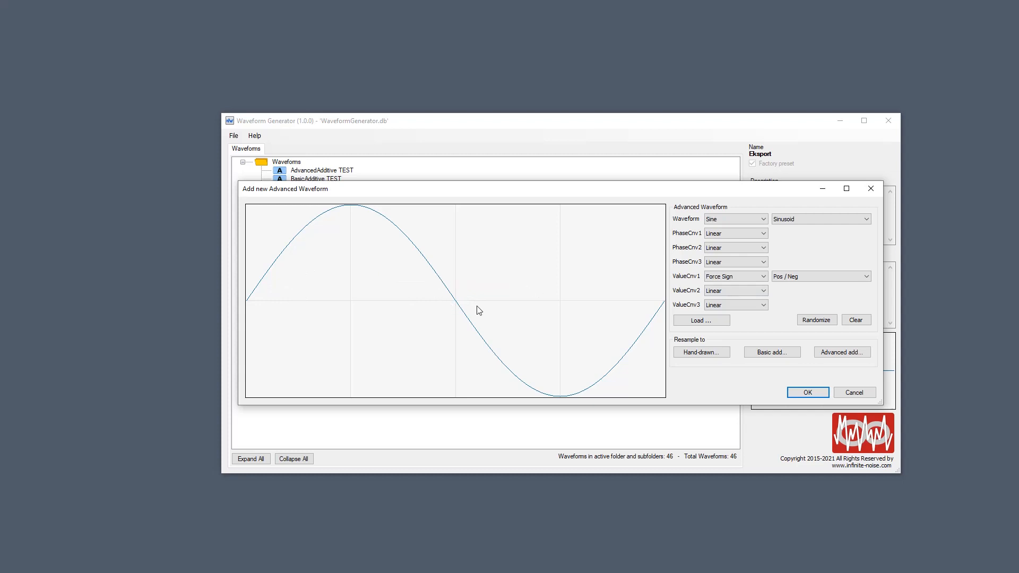
left_click(794, 277)
left_click(789, 306)
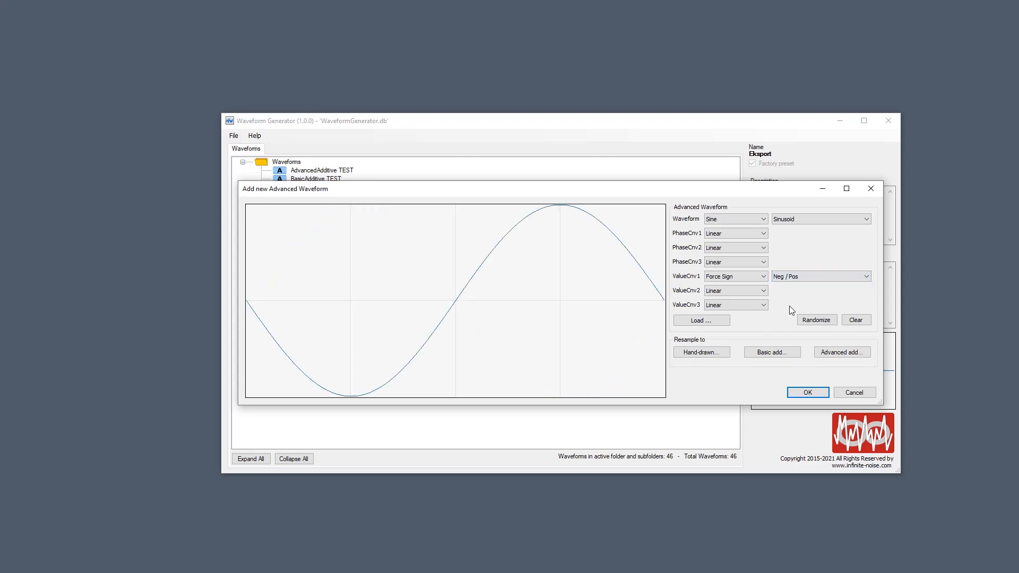
left_click(796, 277)
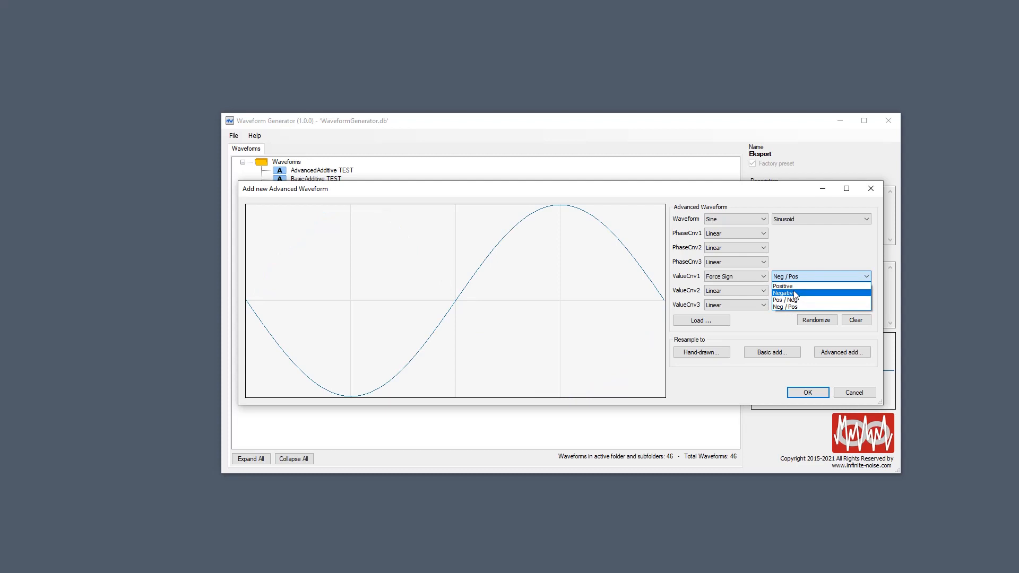
left_click(793, 286)
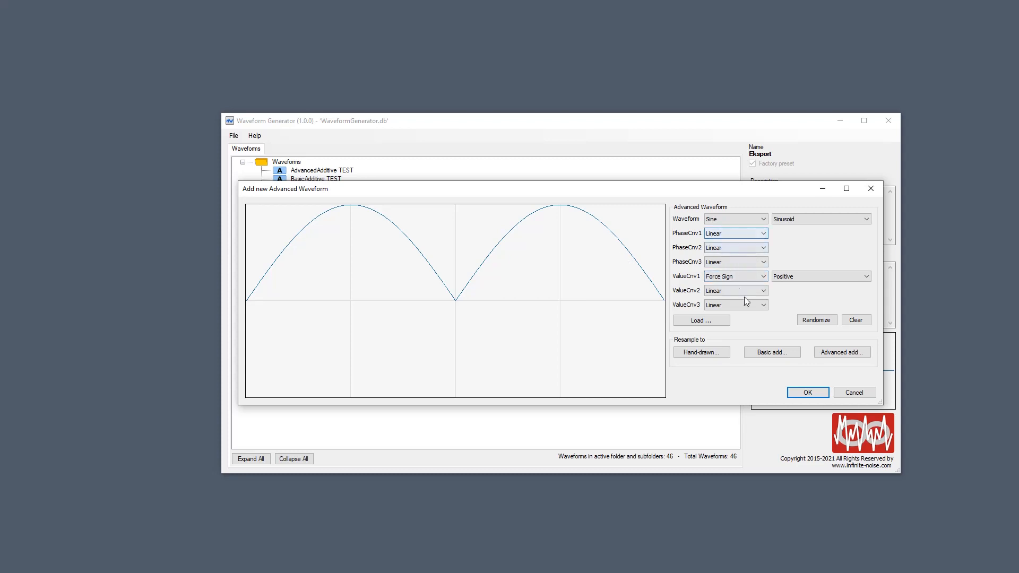
Reset ValueCnv1 to Linear and change the waveform to Random Linear with 8 Steps +/-
left_click(722, 276)
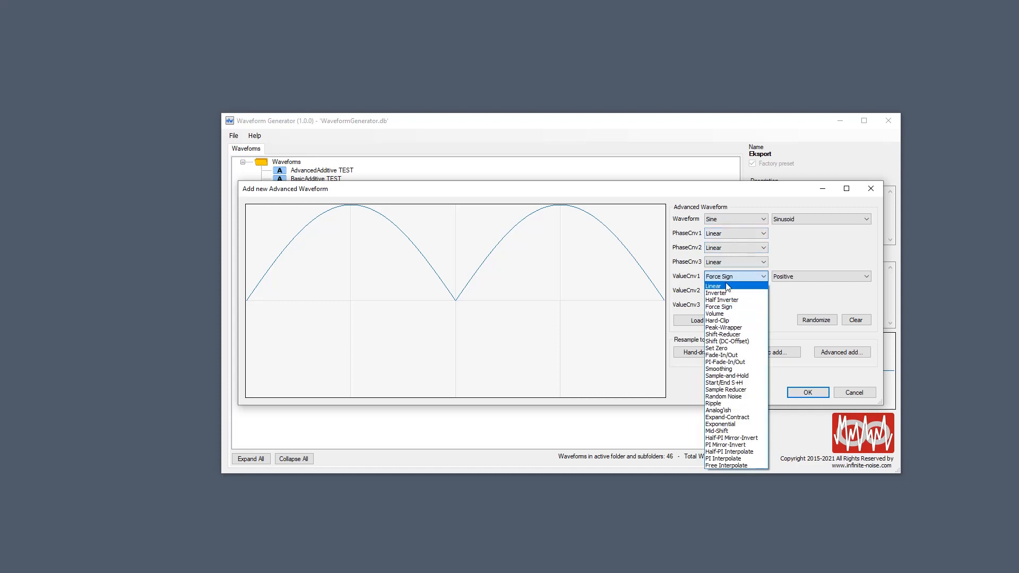
left_click(725, 285)
left_click(735, 219)
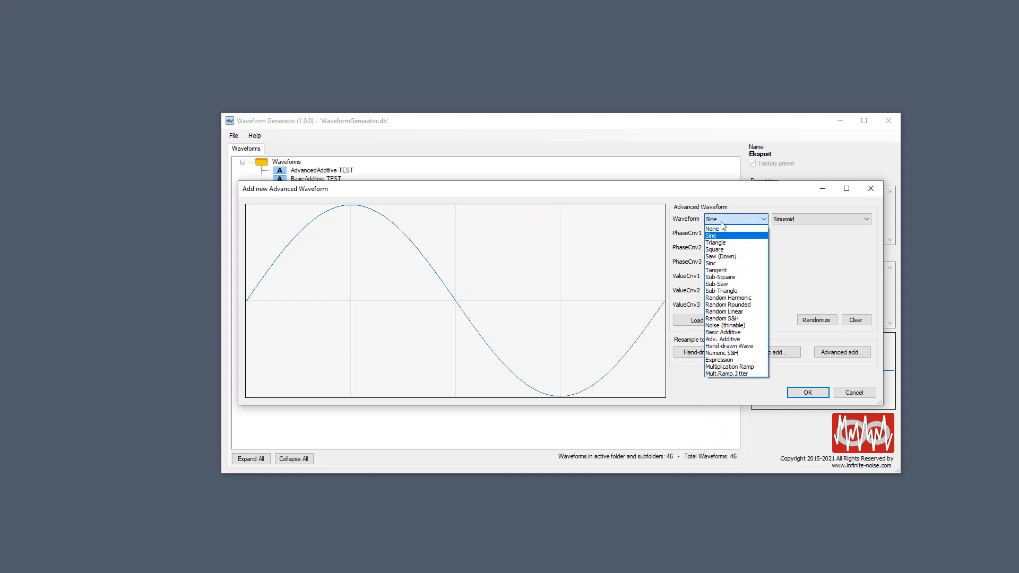
left_click(751, 312)
scroll(779, 223, "down", 5)
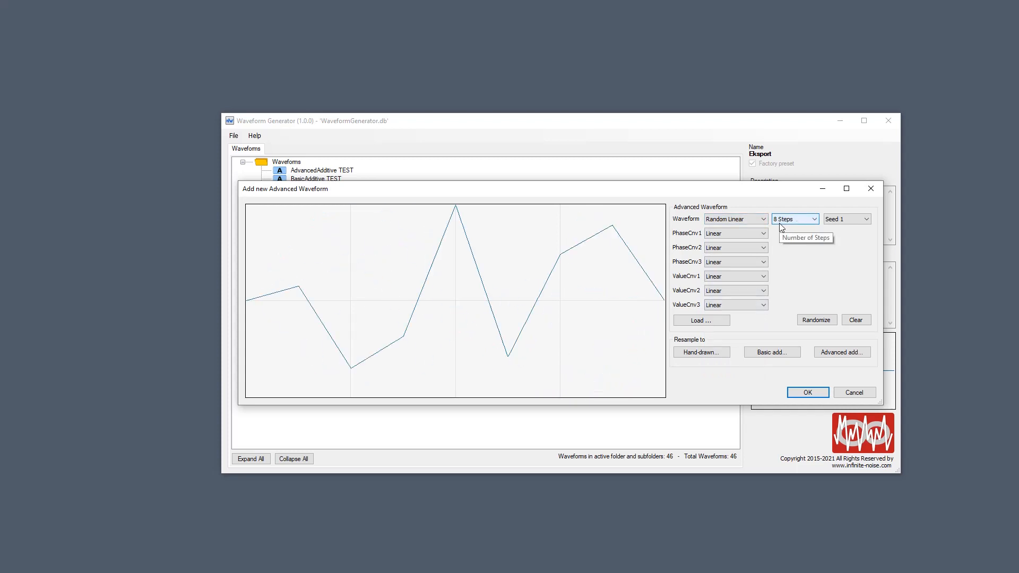
scroll(780, 223, "down", 1)
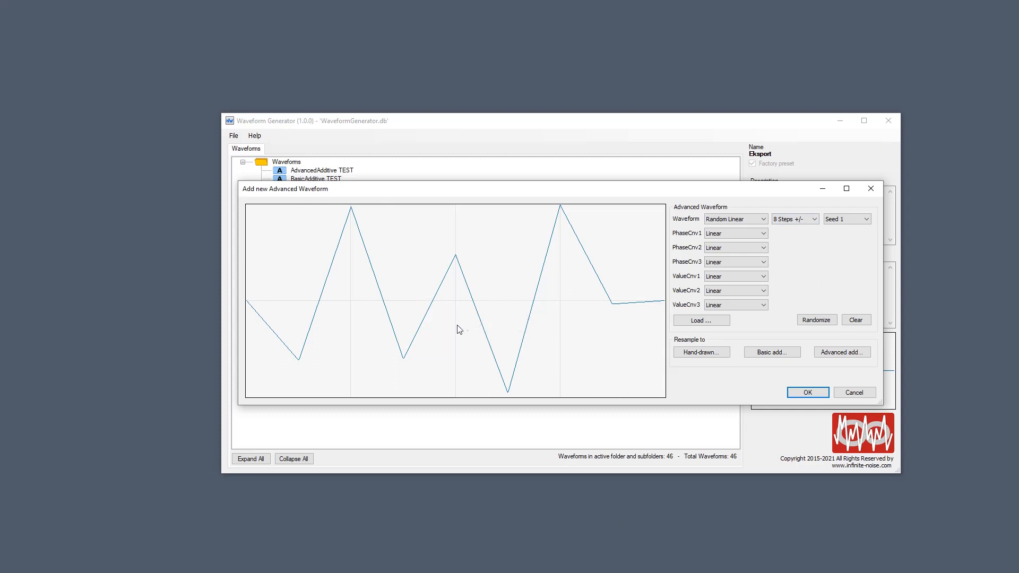
Apply Force Sign to the random waveform through ValueCnv1, using the Pos / Neg mode
left_click(754, 277)
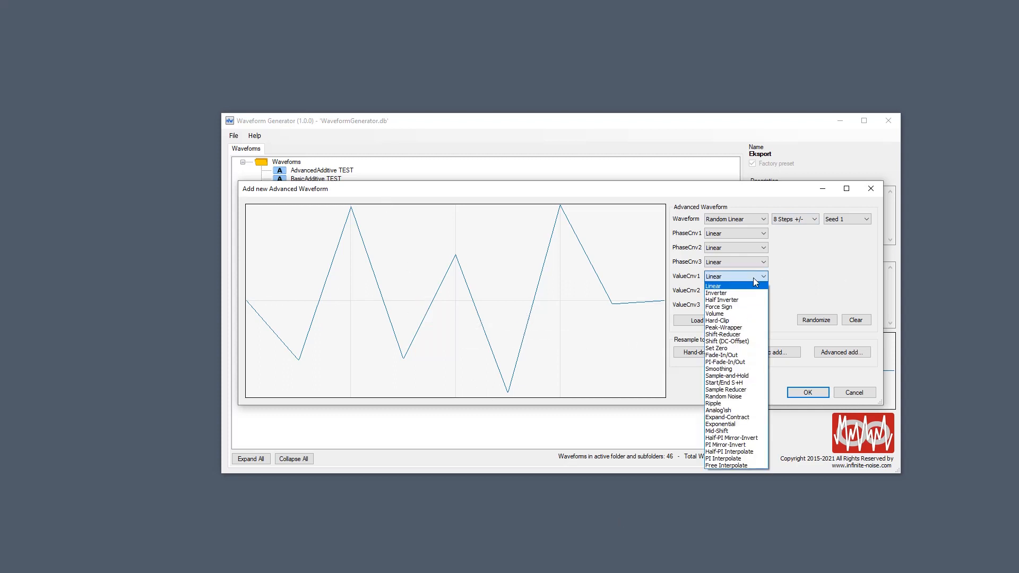
left_click(747, 308)
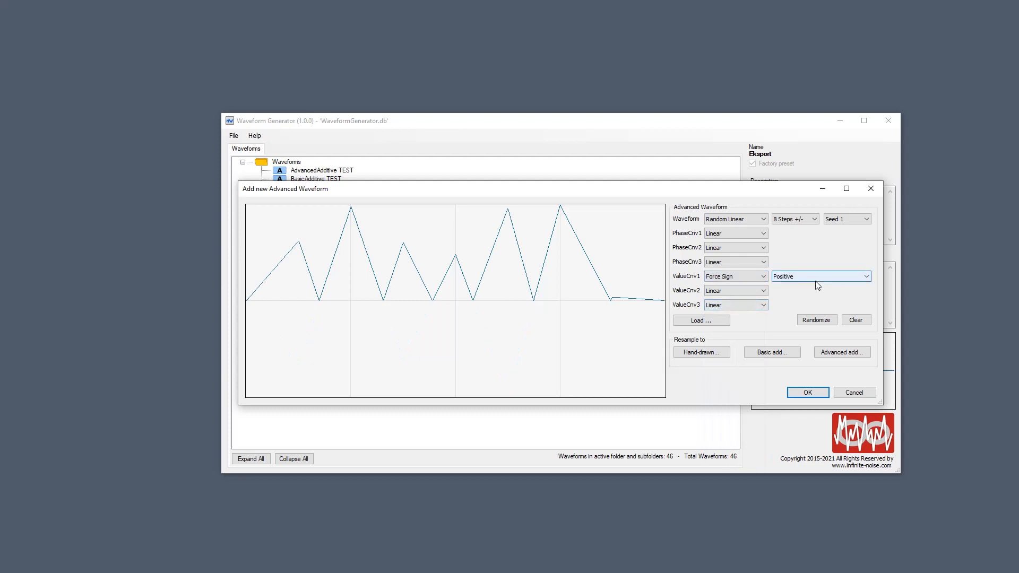
left_click(815, 279)
left_click(814, 300)
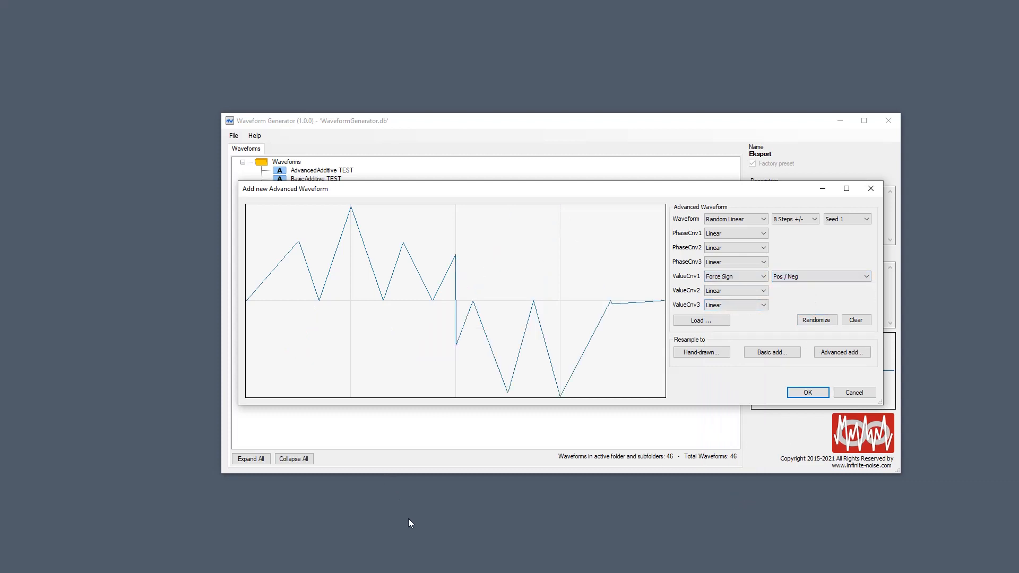
Change the waveform to Sine and set ValueCnv1 to the Volume converter
left_click(763, 219)
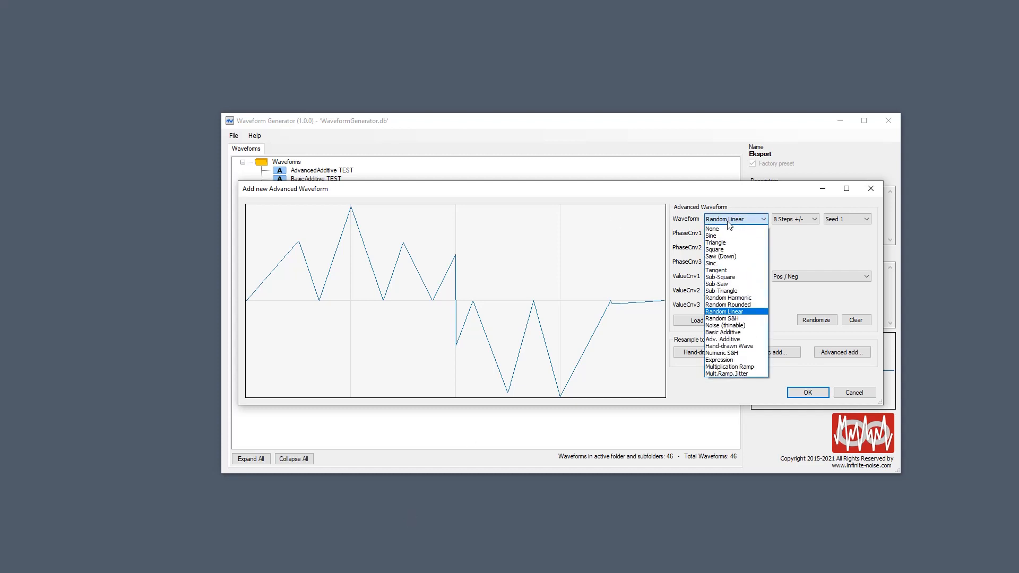
left_click(722, 236)
left_click(723, 277)
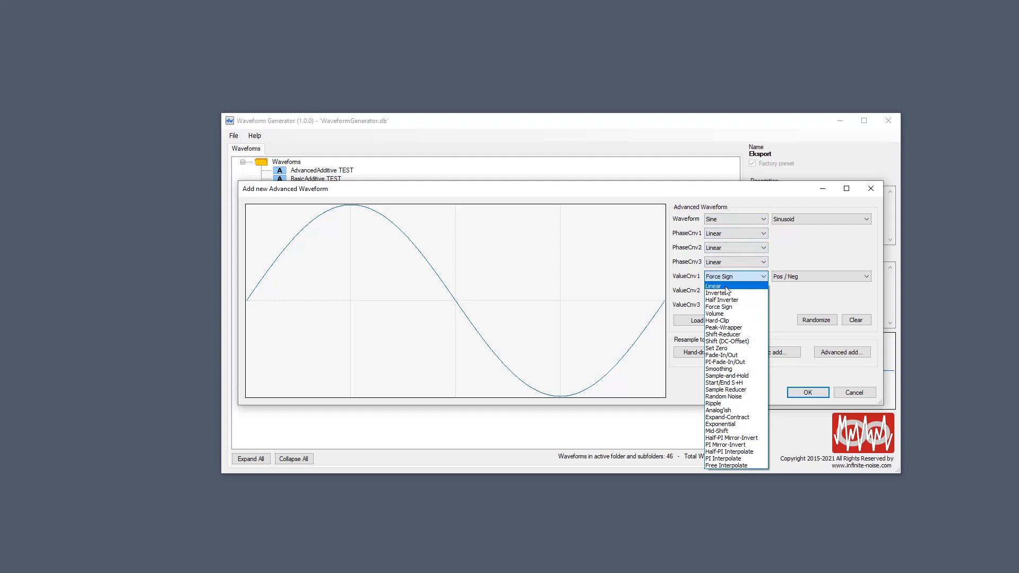
left_click(724, 315)
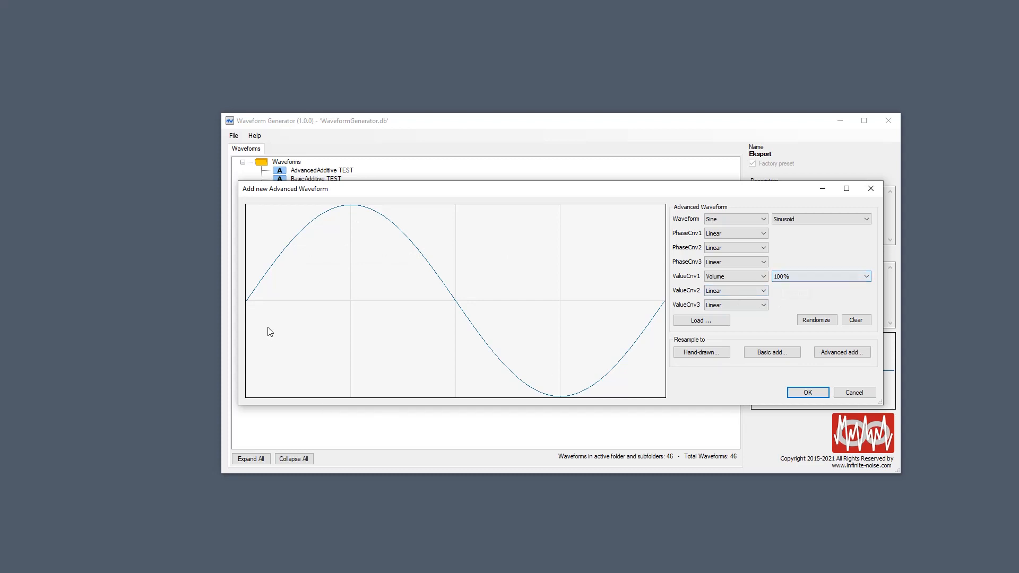
Try Volume levels on ValueCnv1 from 56% up to 135%, finishing at 98%
scroll(813, 280, "down", 20)
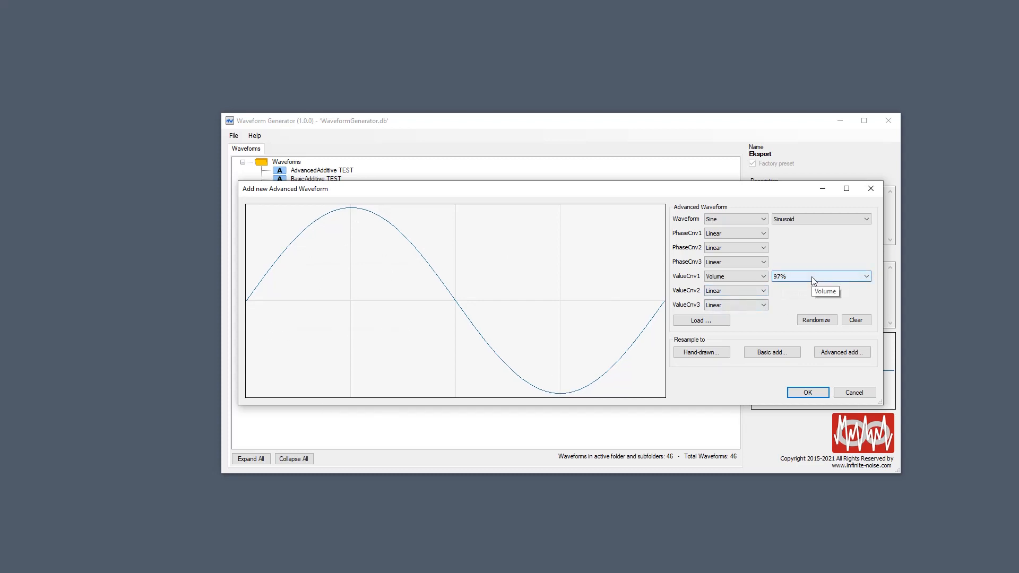
scroll(812, 277, "down", 5)
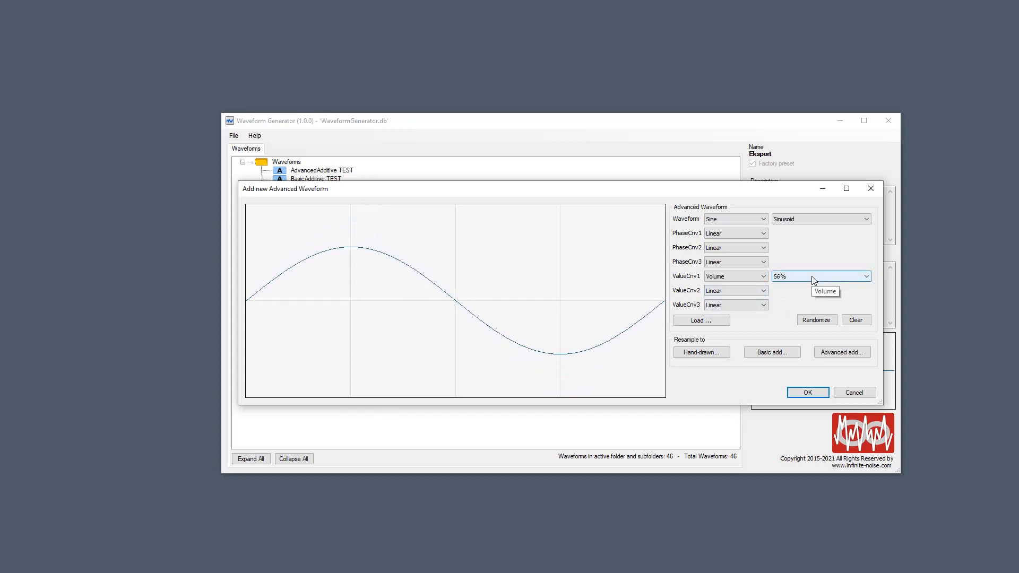
scroll(814, 279, "up", 20)
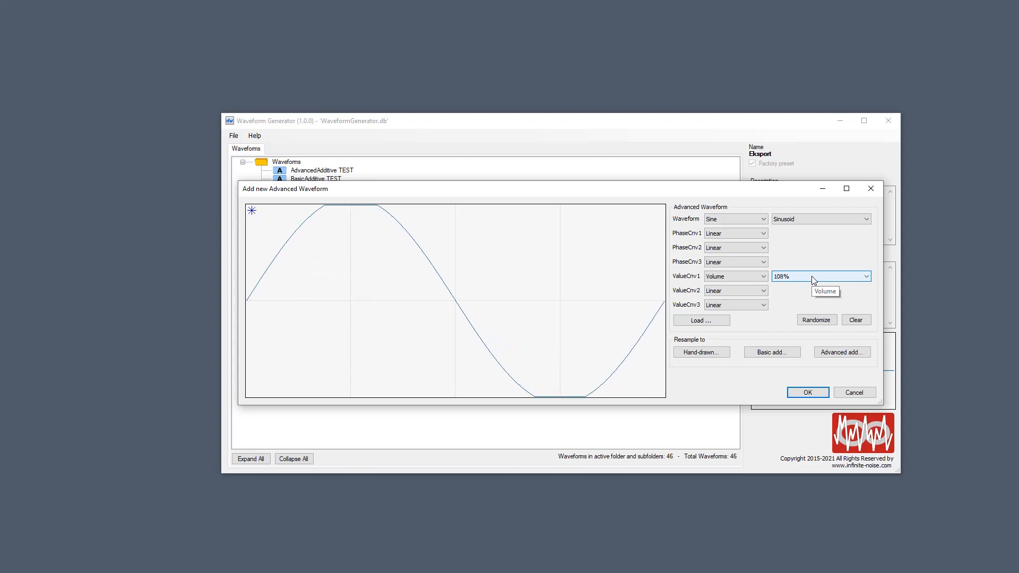
scroll(814, 280, "up", 3)
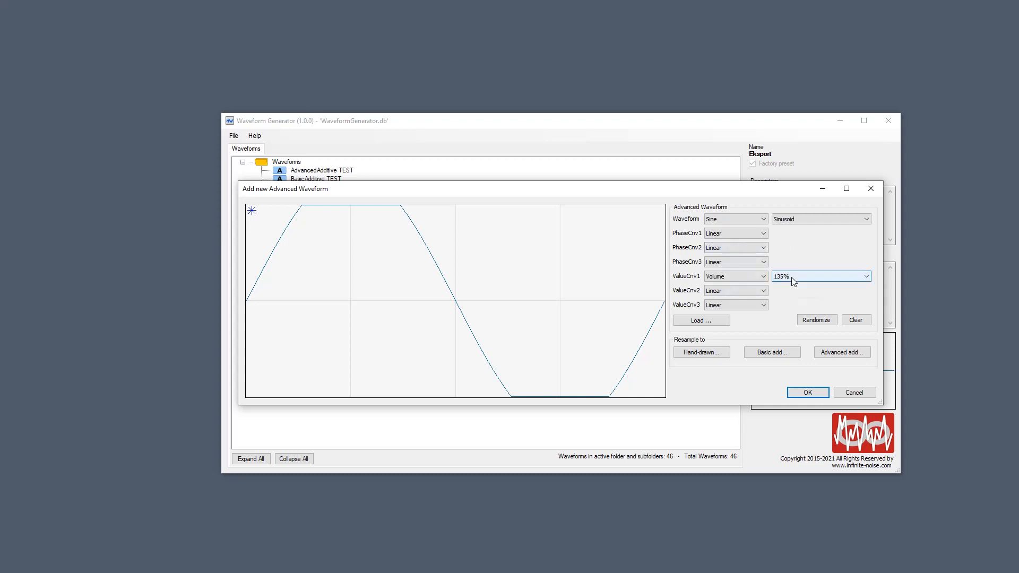
scroll(791, 277, "down", 1)
scroll(792, 281, "down", 20)
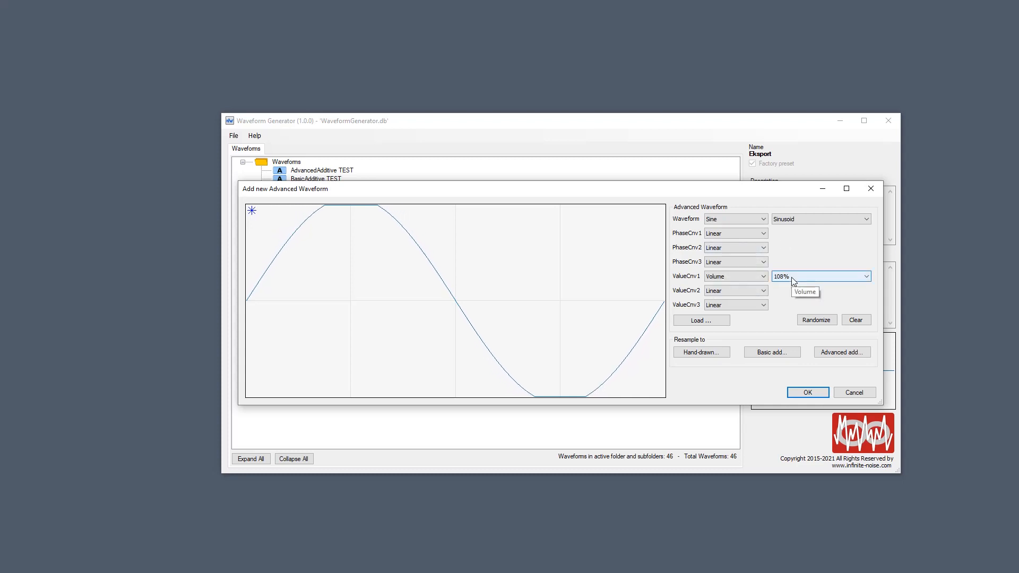
scroll(793, 281, "up", 1)
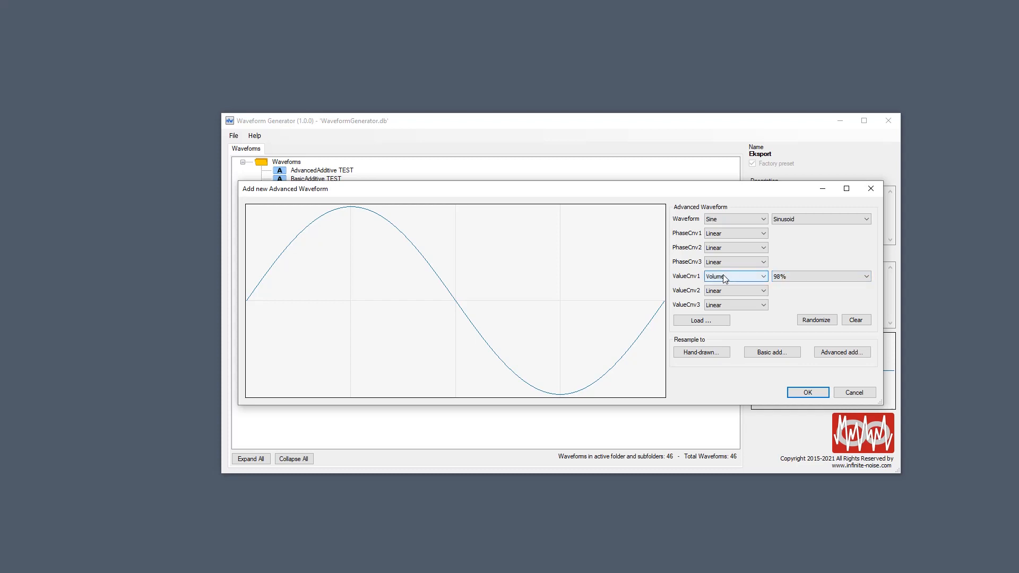
Step ValueCnv1 through other converters such as Fade-In/Out and Shift-Reducer, and return it to Volume at 100%
scroll(725, 279, "down", 1)
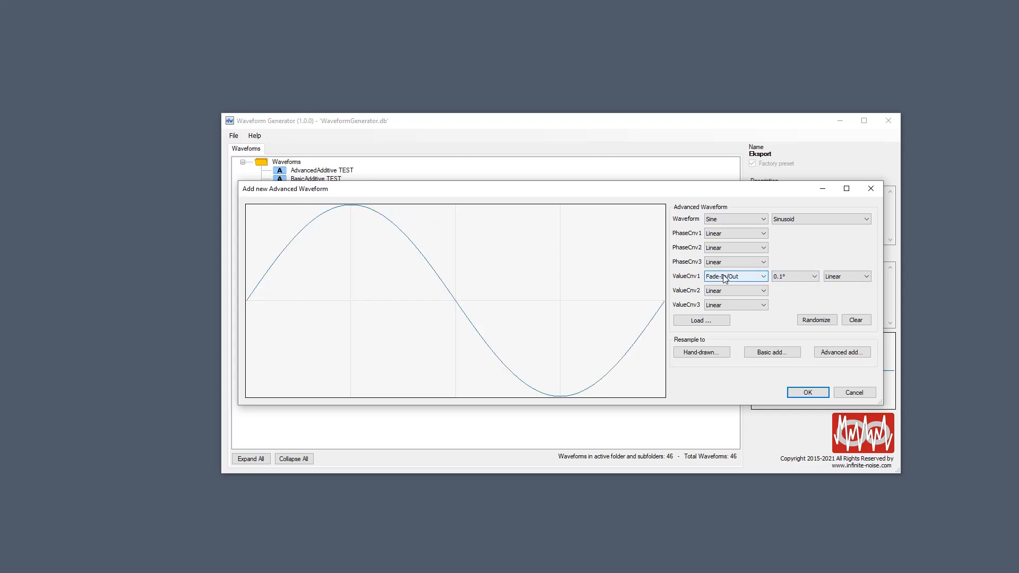
scroll(725, 278, "down", 1)
left_click(725, 279)
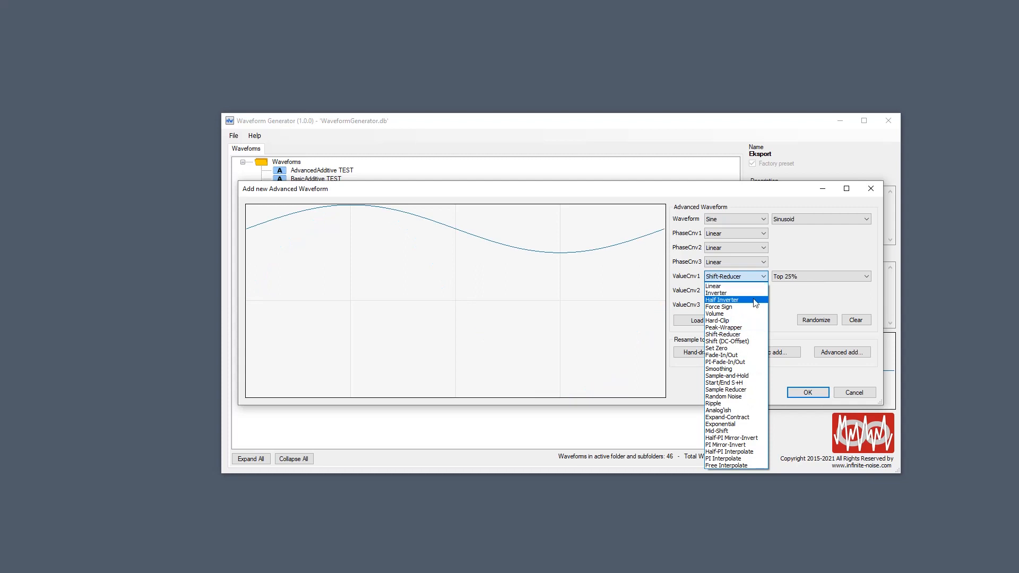
left_click(732, 318)
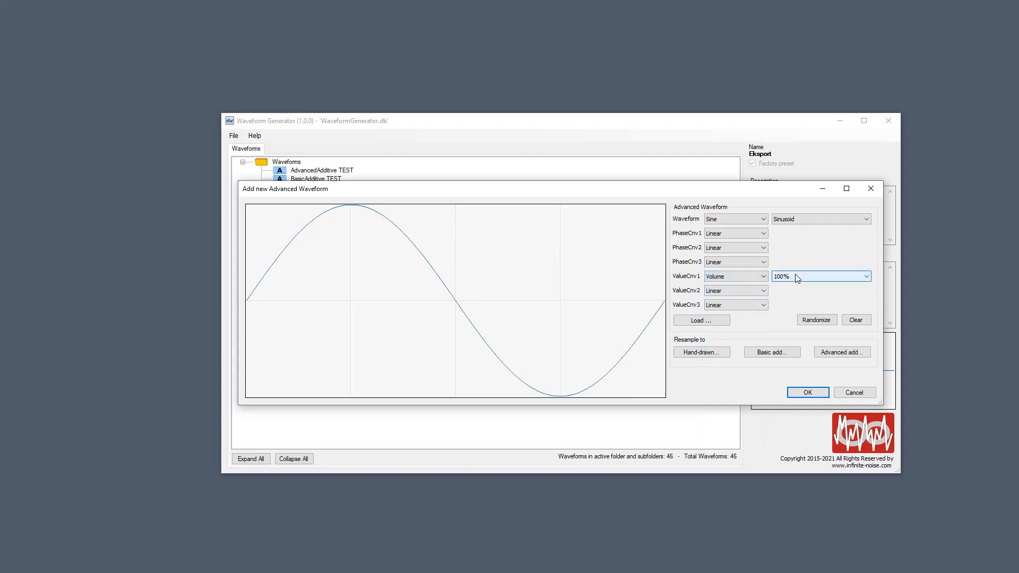
Raise the sine's Volume level on ValueCnv1 to 115% and bring it back down to 99%
scroll(799, 278, "down", 2)
scroll(799, 278, "up", 17)
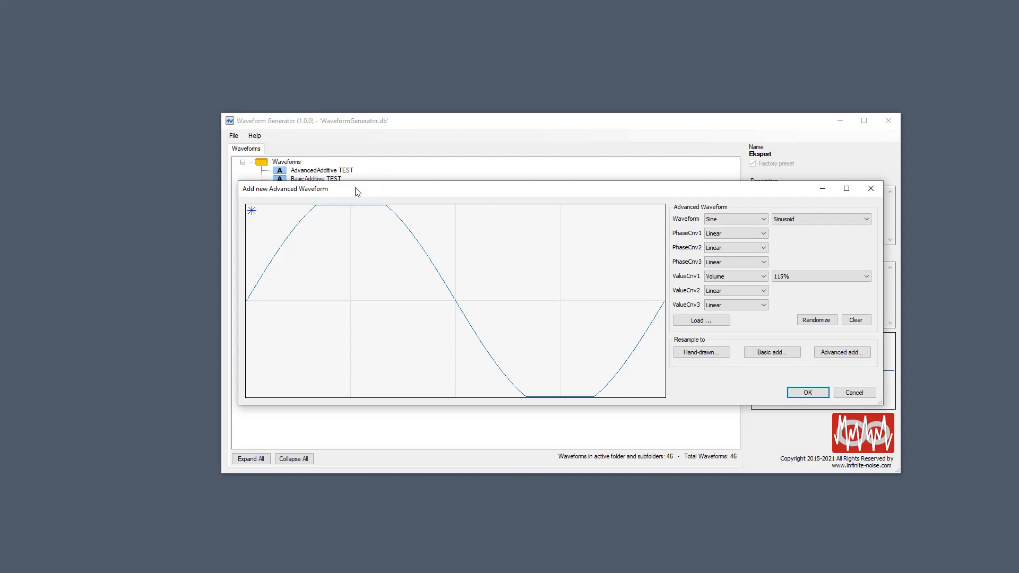
scroll(798, 277, "down", 3)
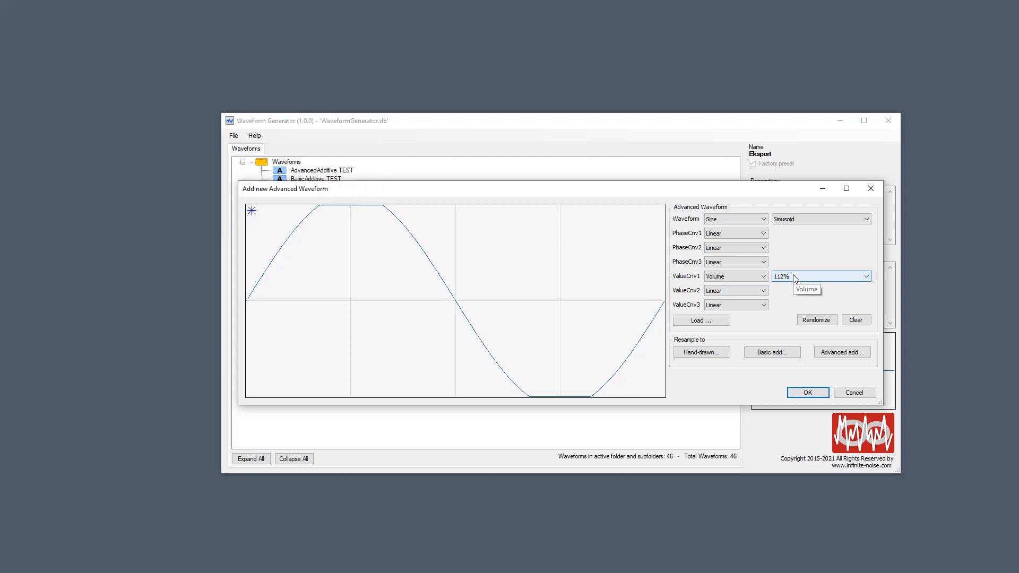
scroll(795, 279, "down", 13)
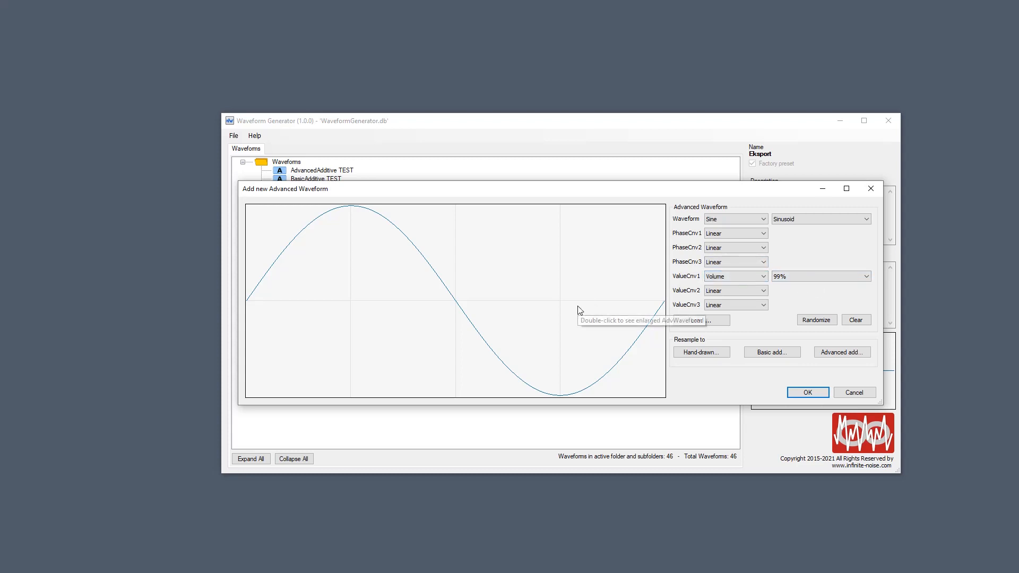
Set ValueCnv1 to Smoothing on a Triangle waveform, with the smoothing area at 75°
left_click(721, 276)
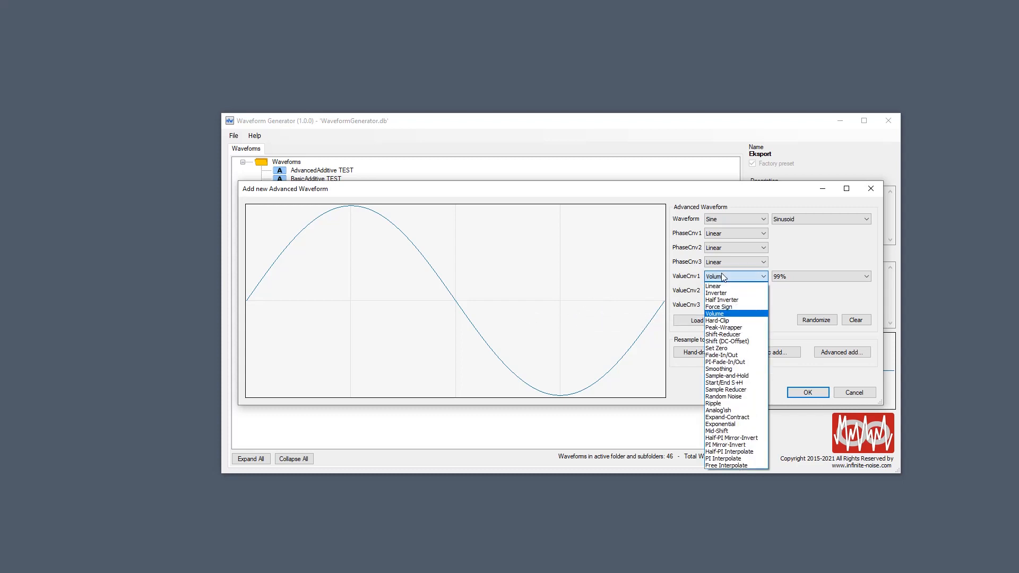
left_click(743, 368)
left_click(730, 219)
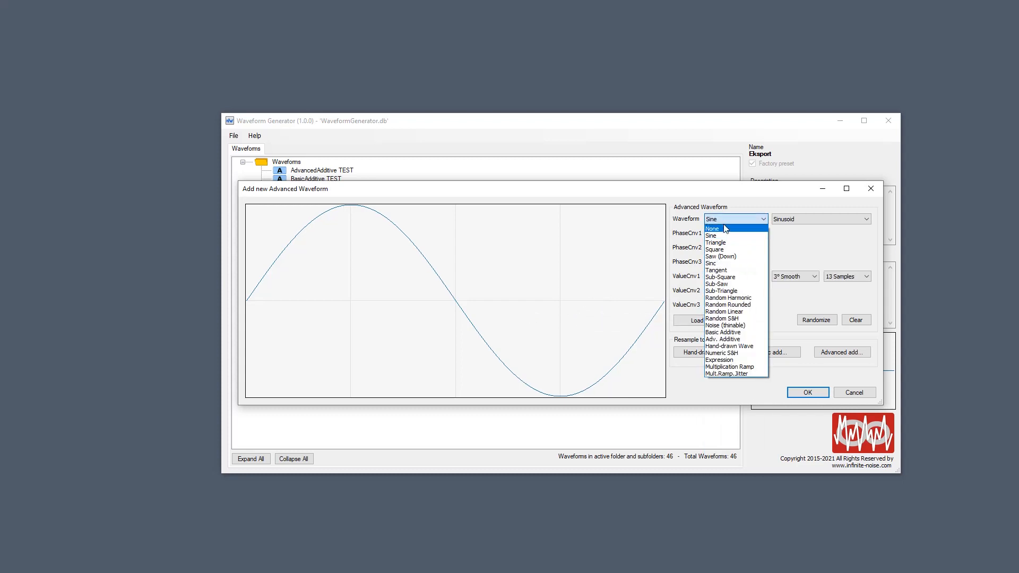
left_click(728, 245)
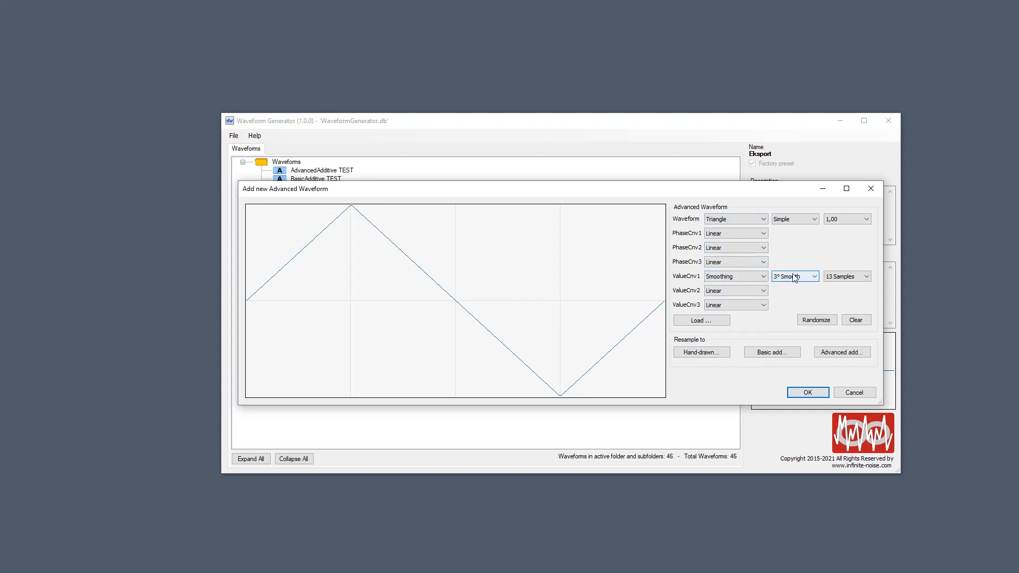
scroll(800, 281, "down", 6)
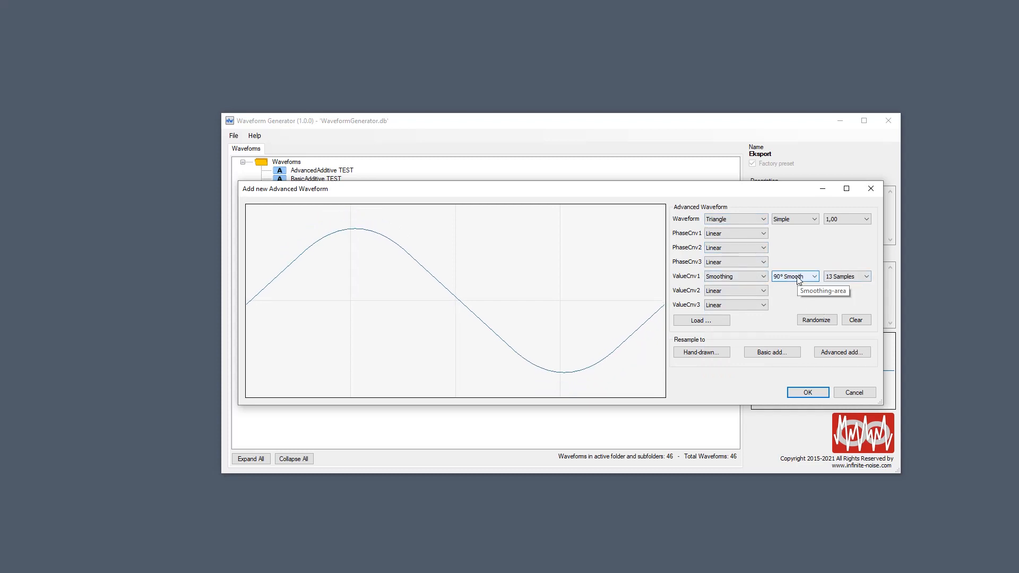
scroll(799, 282, "up", 1)
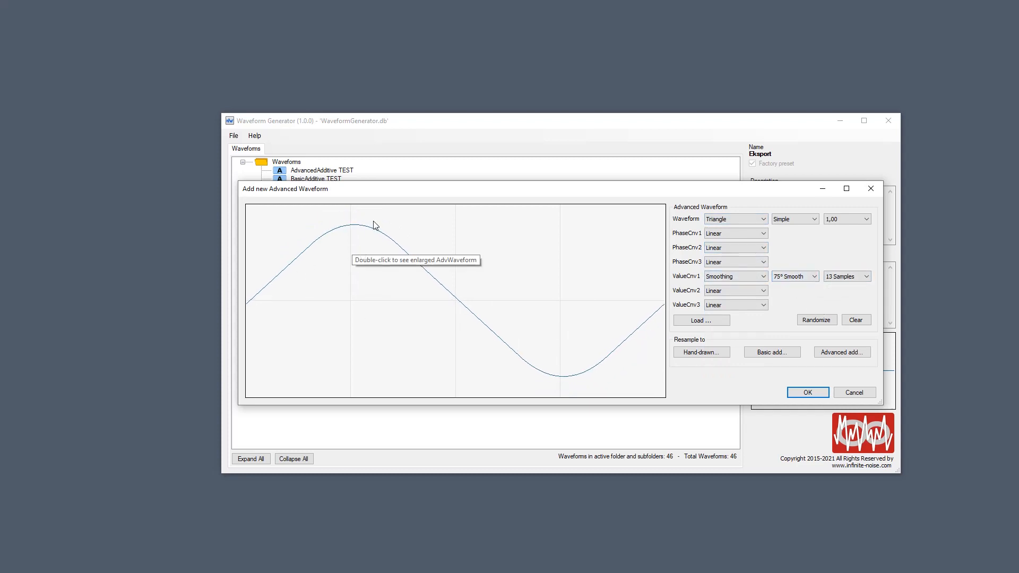
Compensate for the smoothed triangle's reduced height by setting ValueCnv2 to Volume at 125%
left_click(736, 293)
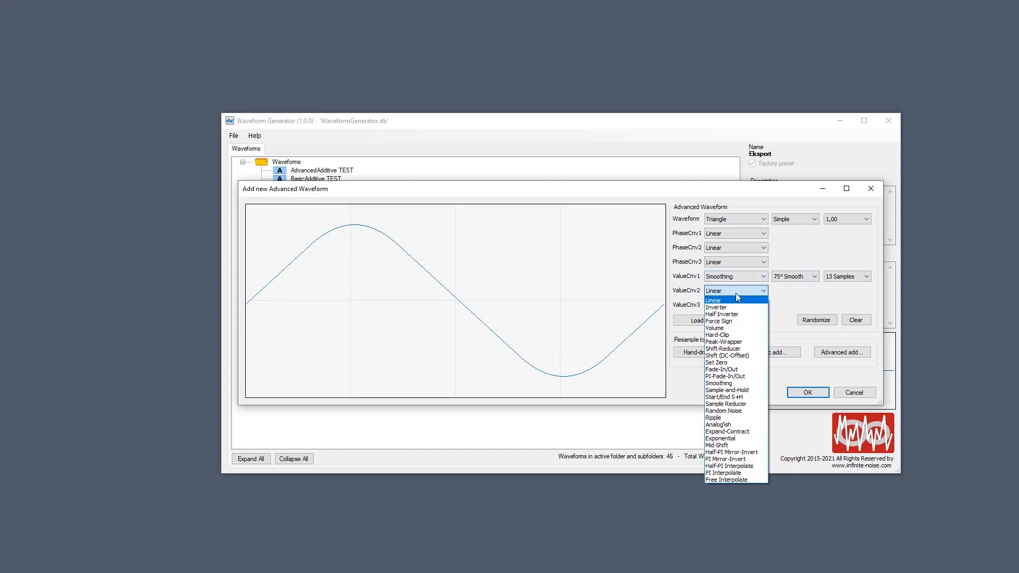
left_click(736, 328)
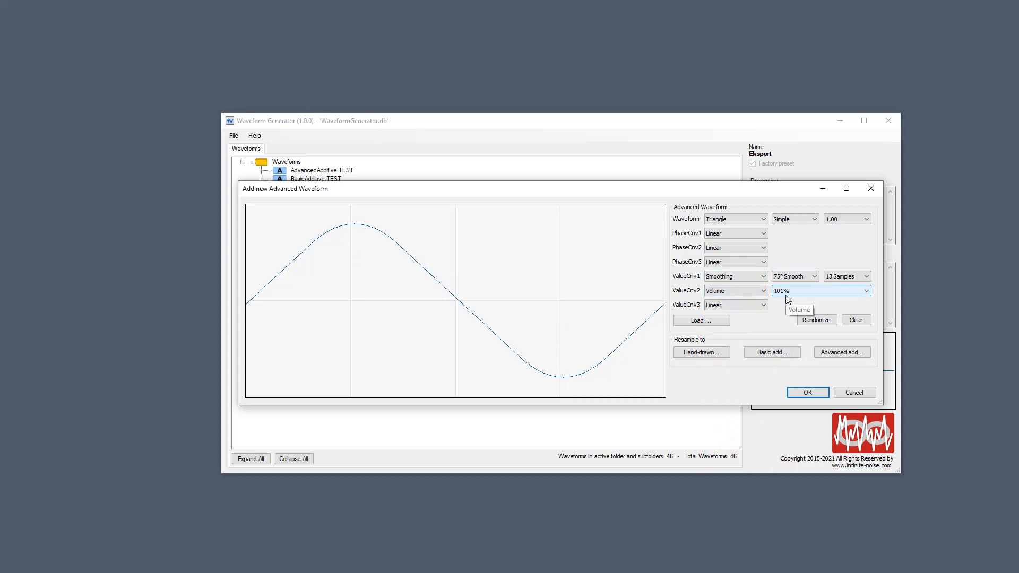
scroll(788, 301, "down", 20)
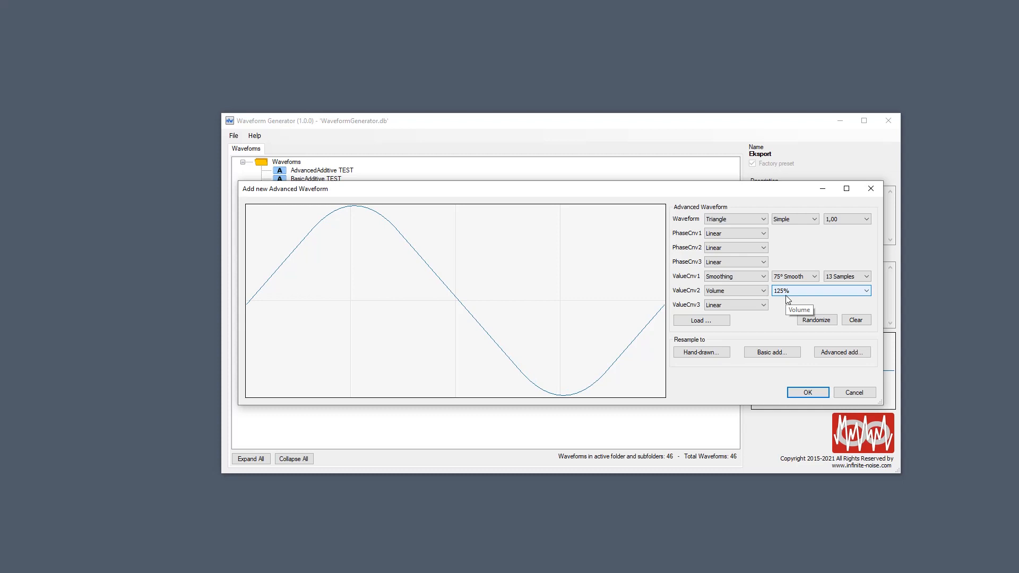
Reset both ValueCnv1 and ValueCnv2 to Linear
left_click(711, 281)
left_click(724, 287)
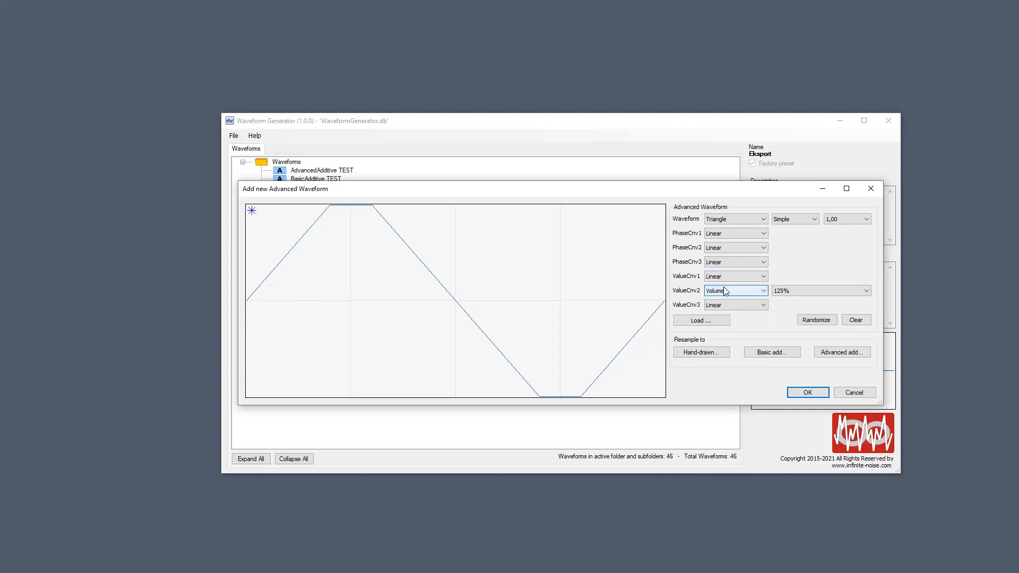
left_click(724, 292)
left_click(722, 300)
Apply Hard-Clip to the triangle through ValueCnv1 and compare No gain with Auto-gain, finishing on Auto-gain
left_click(723, 276)
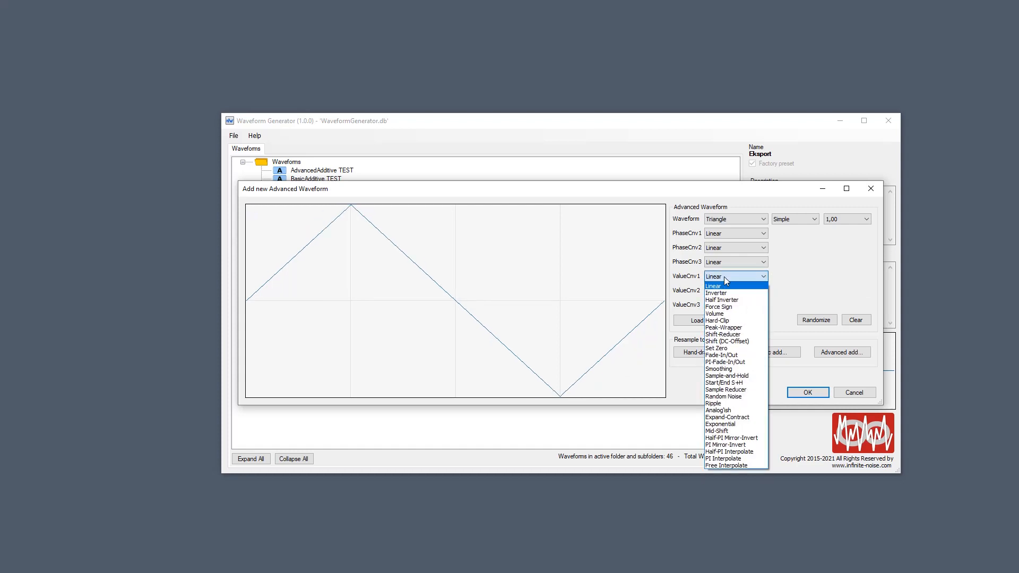
left_click(736, 321)
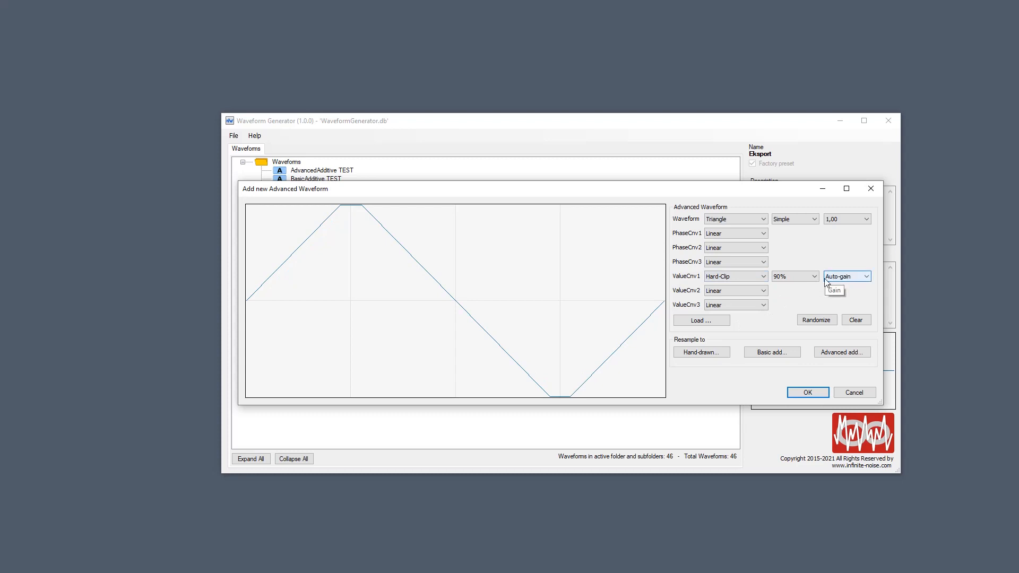
left_click(845, 278)
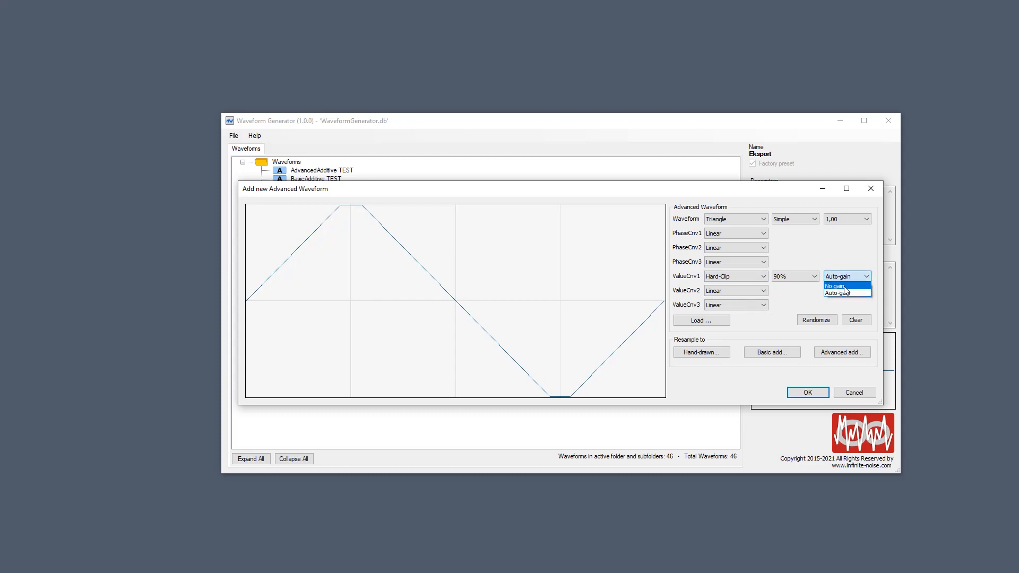
left_click(843, 287)
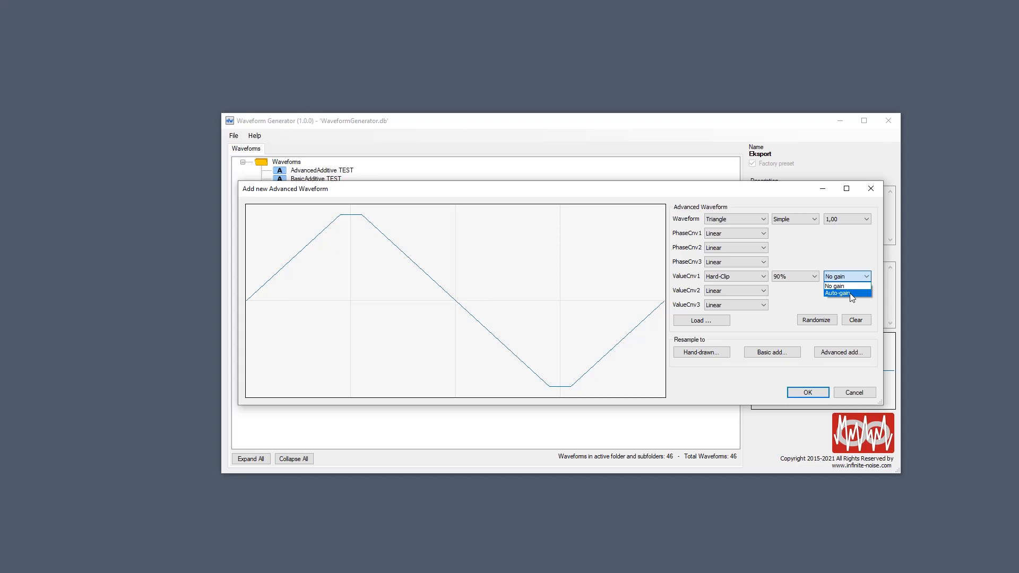
left_click(849, 293)
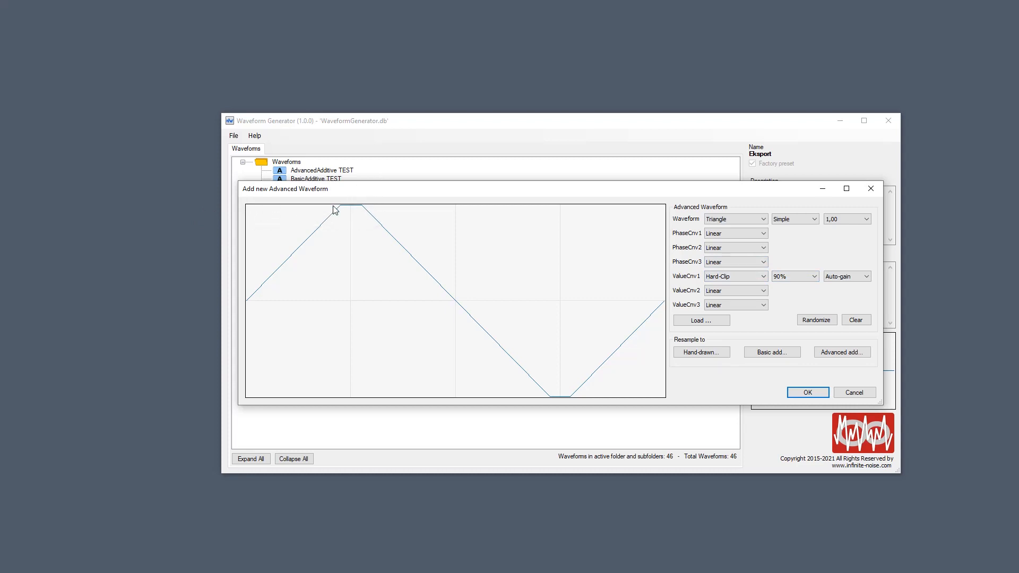
Try Hard-Clip levels of 96% and 67% on ValueCnv1, settling on a clip level of 68%
scroll(800, 278, "down", 5)
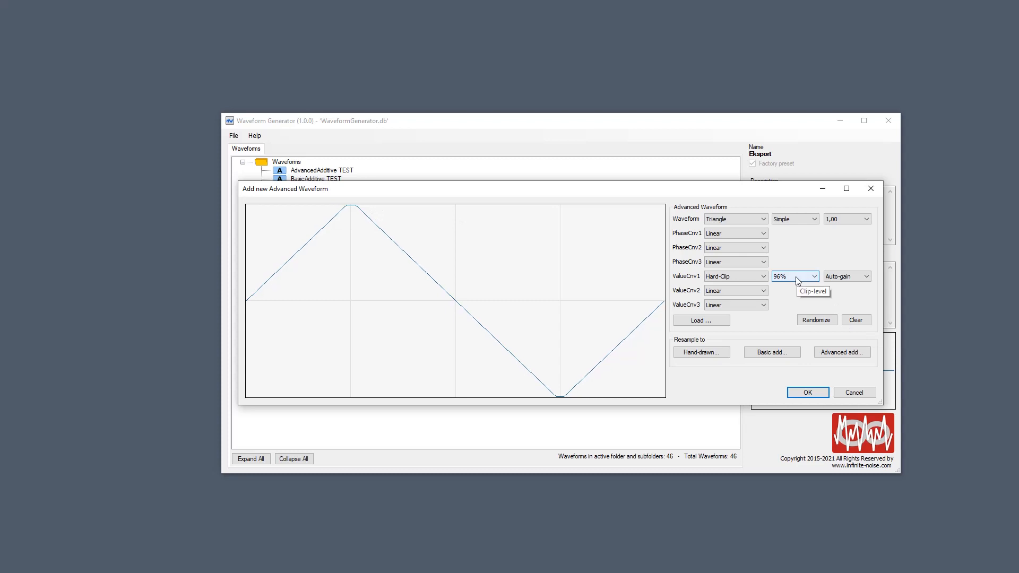
scroll(798, 280, "up", 6)
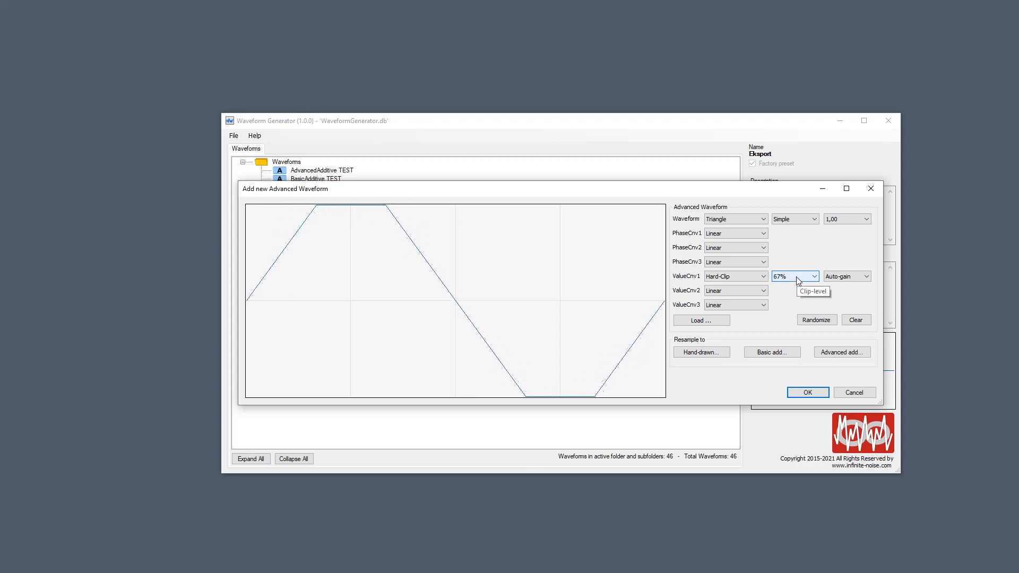
scroll(799, 281, "down", 3)
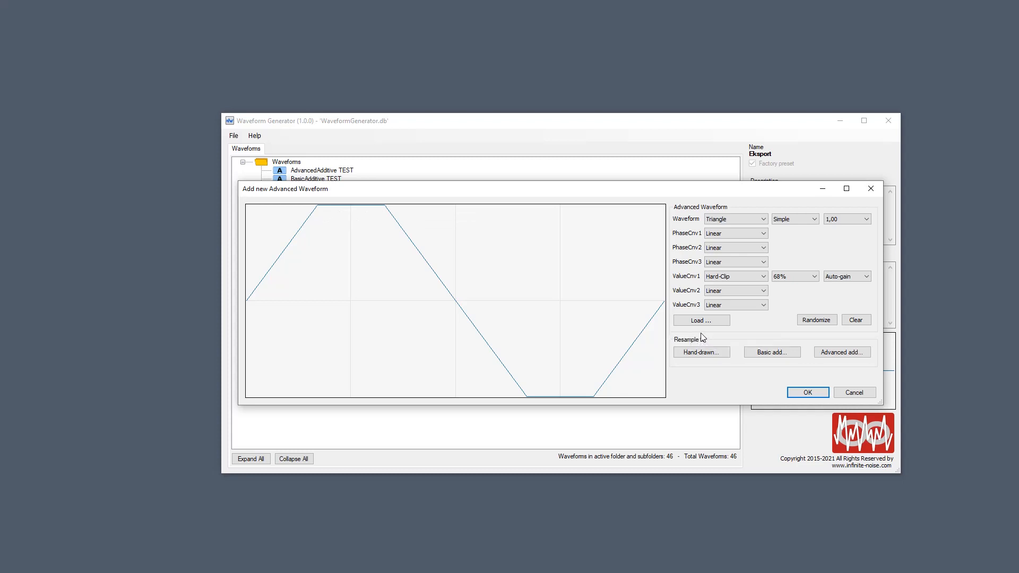
Switch ValueCnv1 to Peak-Wrapper and raise its volume to 155%
left_click(758, 278)
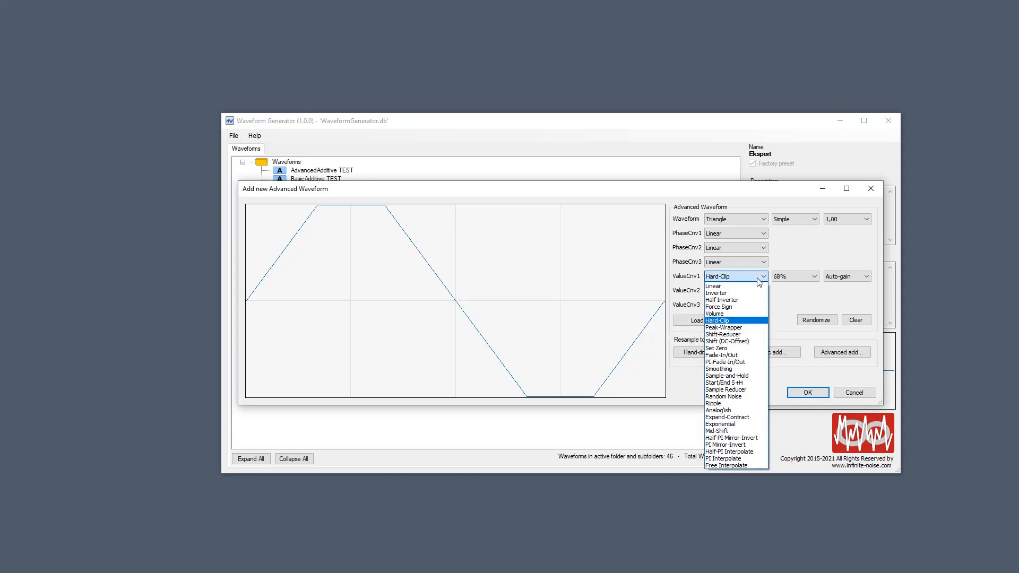
left_click(728, 328)
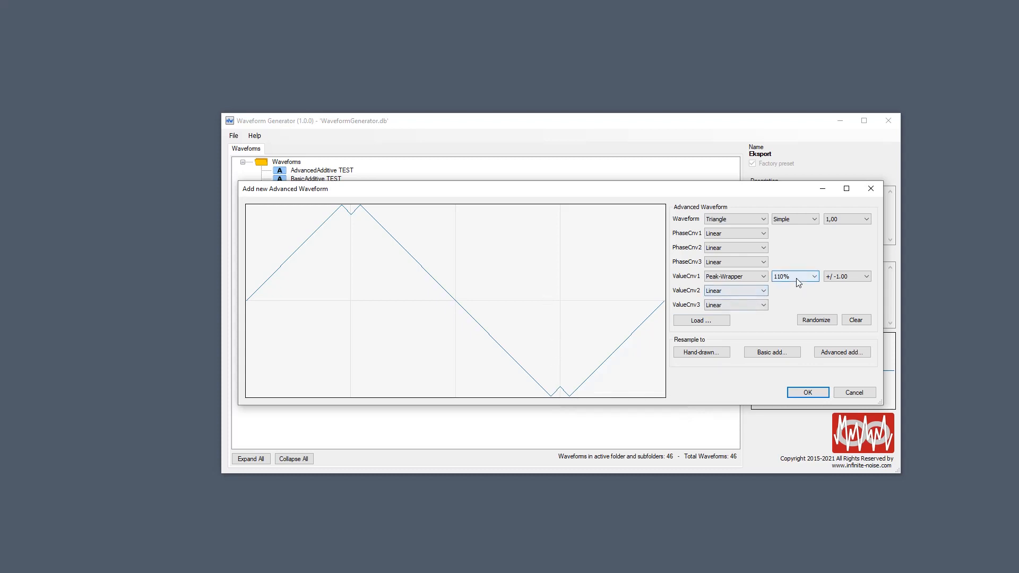
scroll(795, 278, "down", 18)
scroll(795, 278, "down", 20)
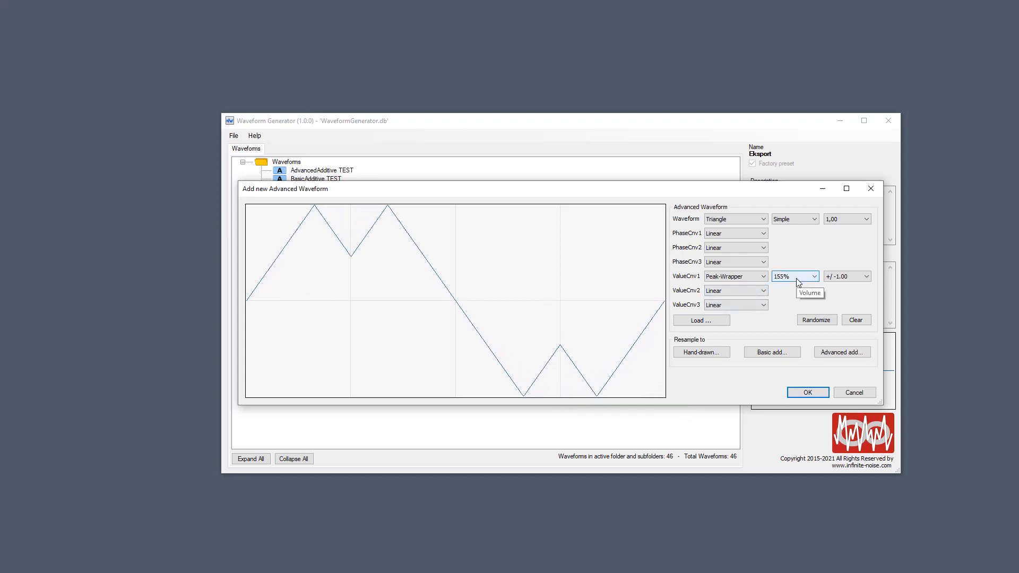
Sweep the ValueCnv1 Peak-Wrapper volume up through 300% and 385% to 1000%, and bring it back down to 109%
scroll(798, 283, "down", 15)
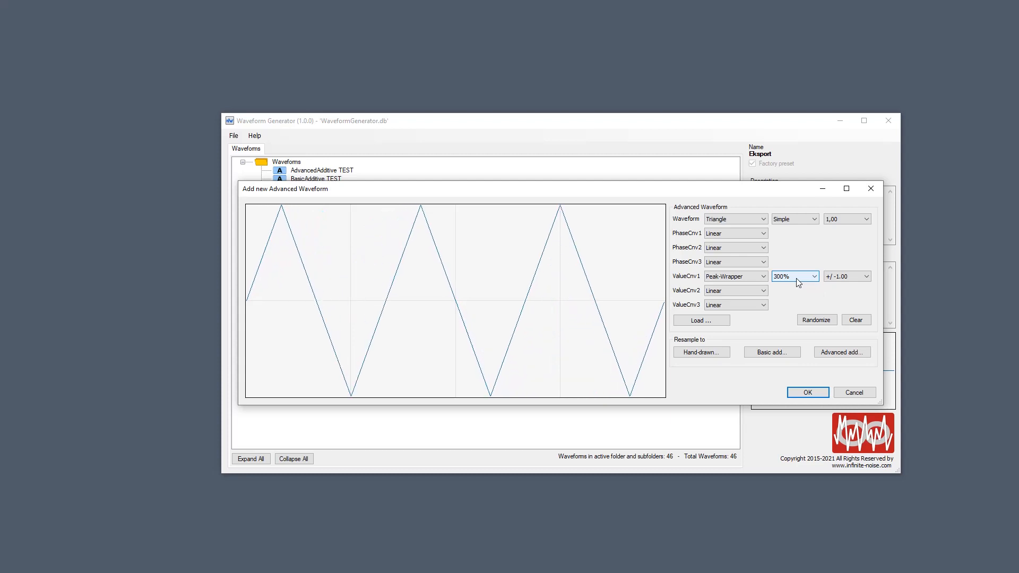
scroll(799, 282, "down", 17)
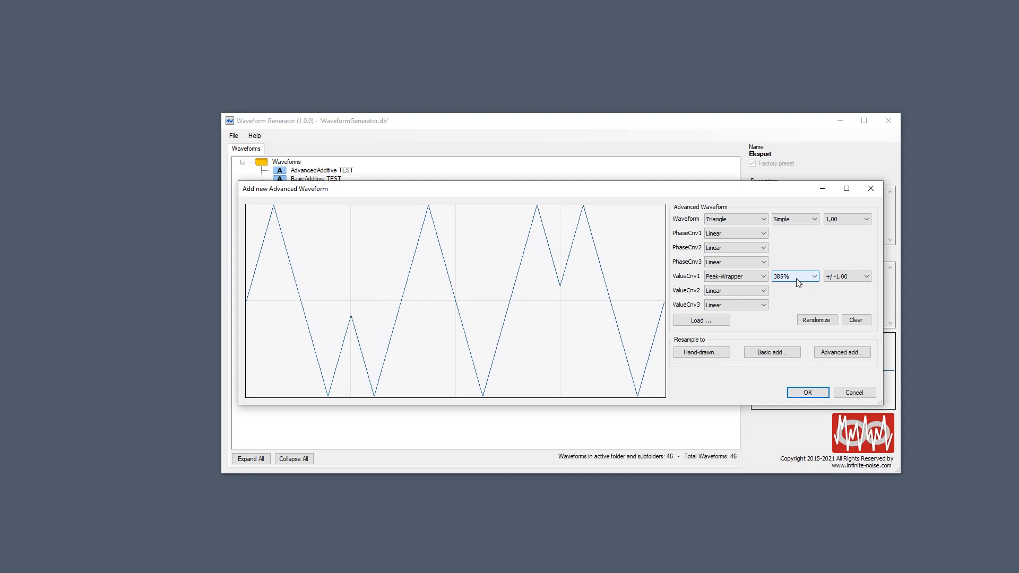
scroll(799, 282, "down", 20)
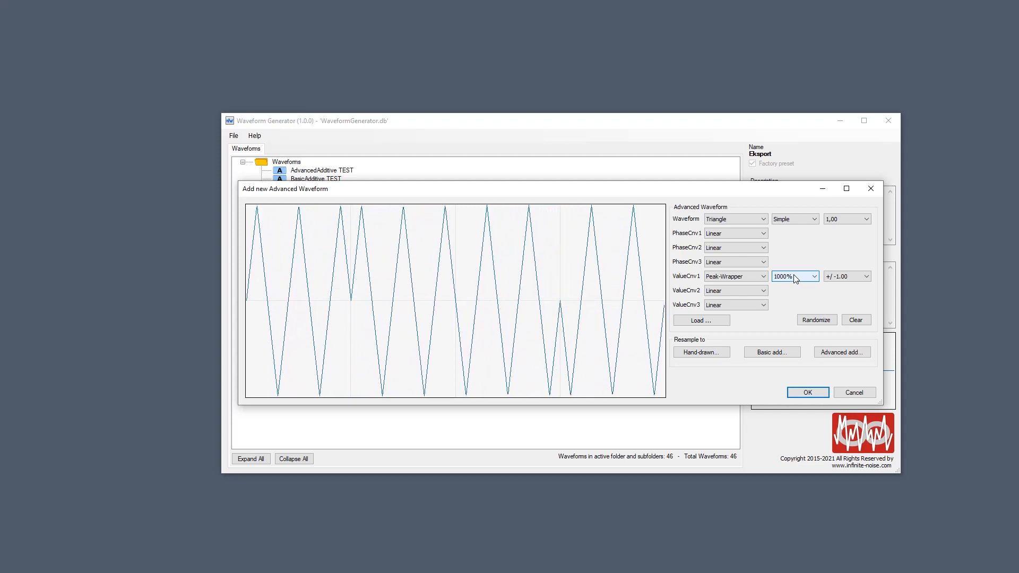
scroll(793, 277, "up", 20)
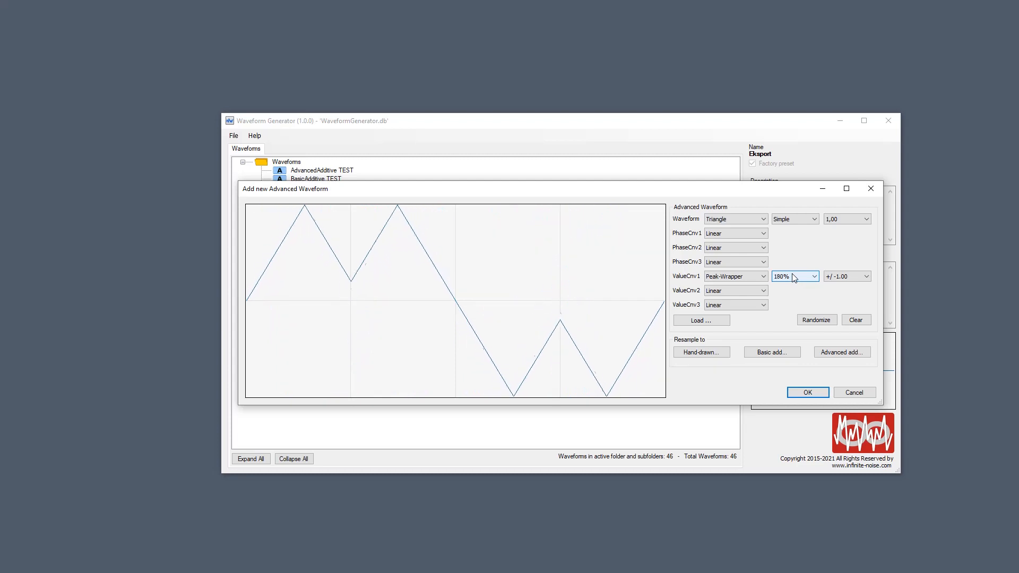
scroll(794, 276, "up", 15)
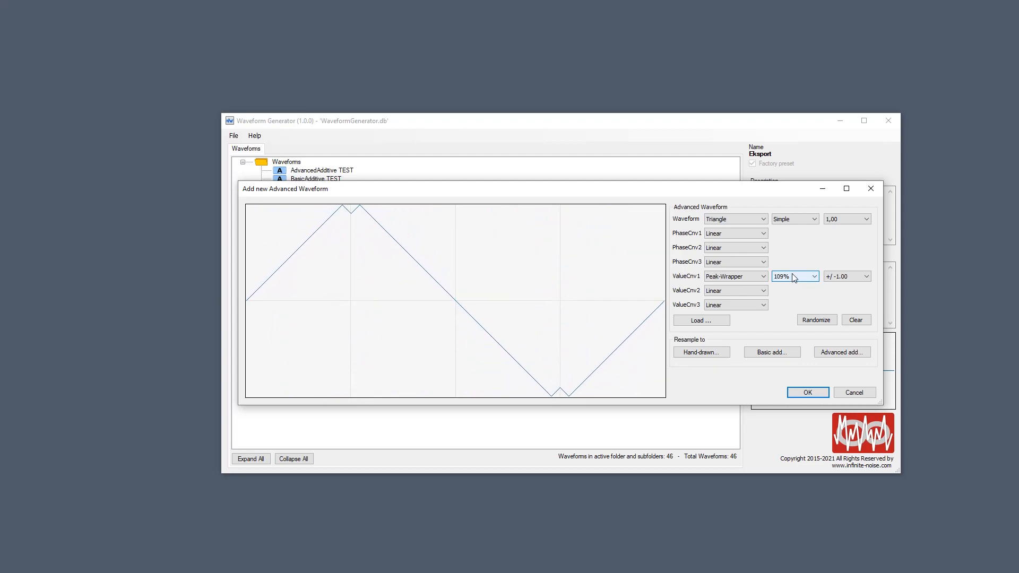
Set the Peak-Wrapper wrap point to 0.00 and sweep its volume up to 920%, finishing on 146%
left_click(835, 277)
left_click(837, 282)
left_click(842, 303)
scroll(787, 280, "down", 15)
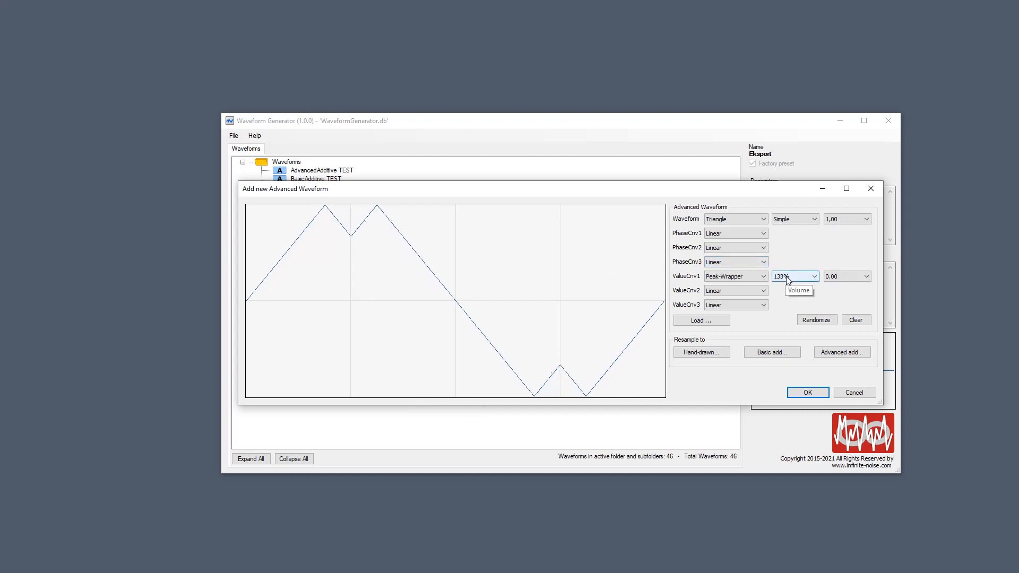
scroll(787, 279, "down", 14)
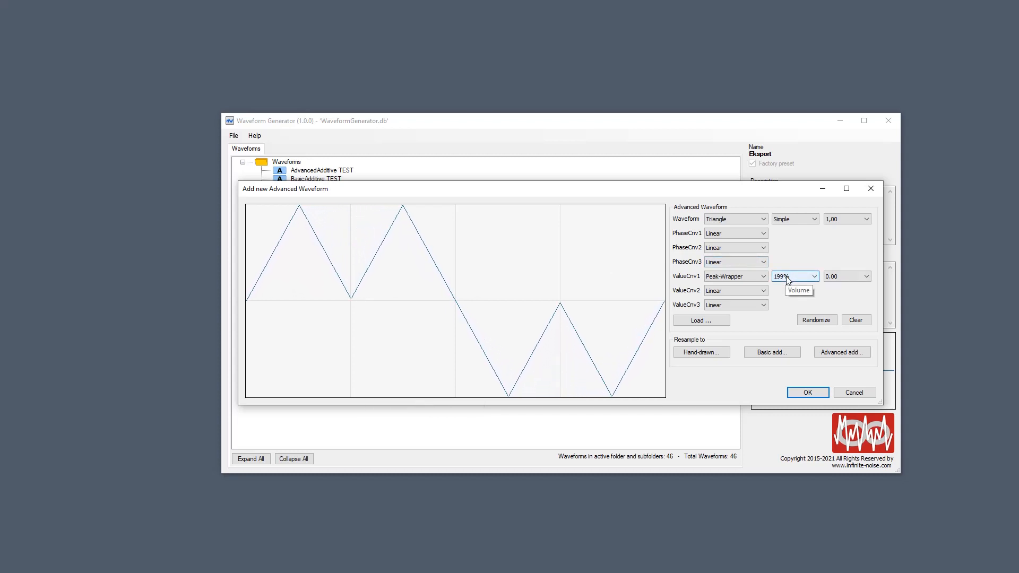
scroll(787, 280, "down", 20)
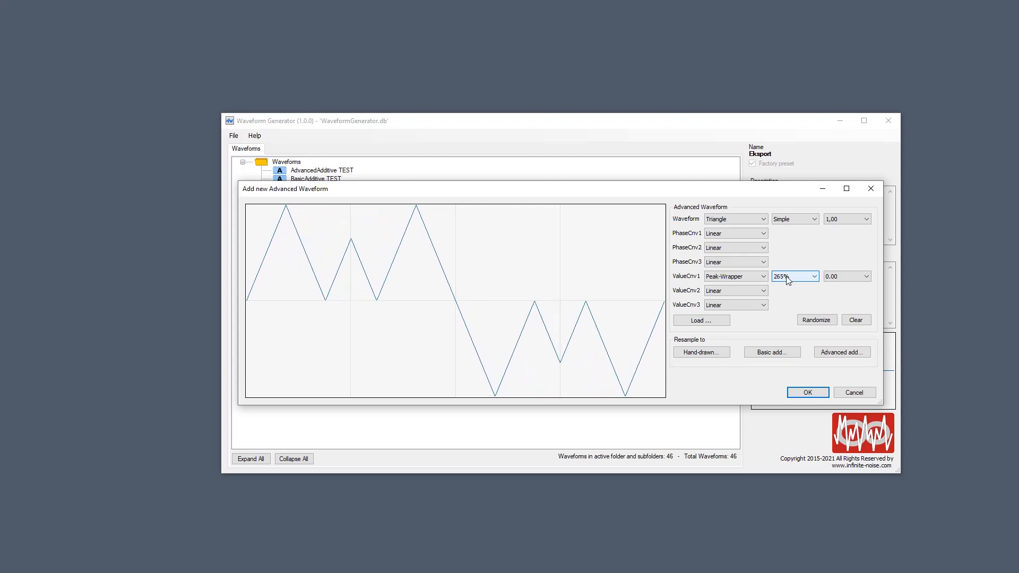
scroll(787, 279, "down", 20)
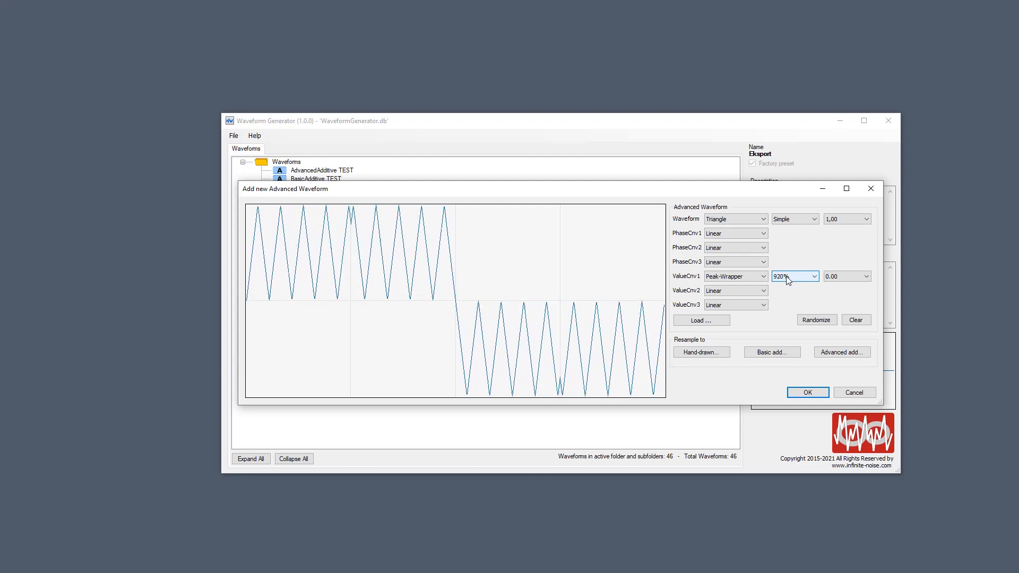
scroll(788, 280, "up", 20)
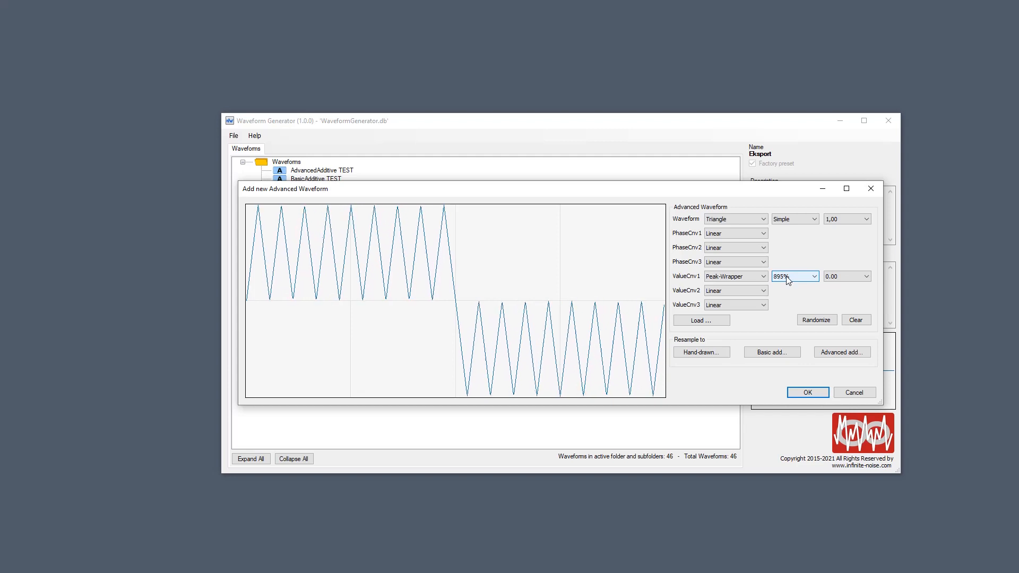
scroll(788, 281, "up", 12)
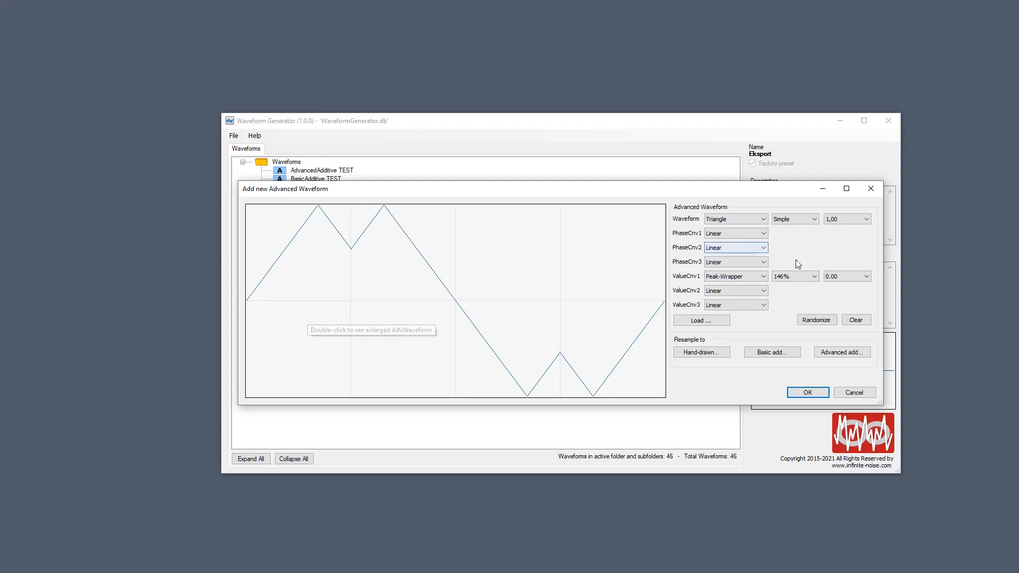
Set the Peak-Wrapper wrap point to +/-0.25 and raise its volume to 455%
left_click(862, 277)
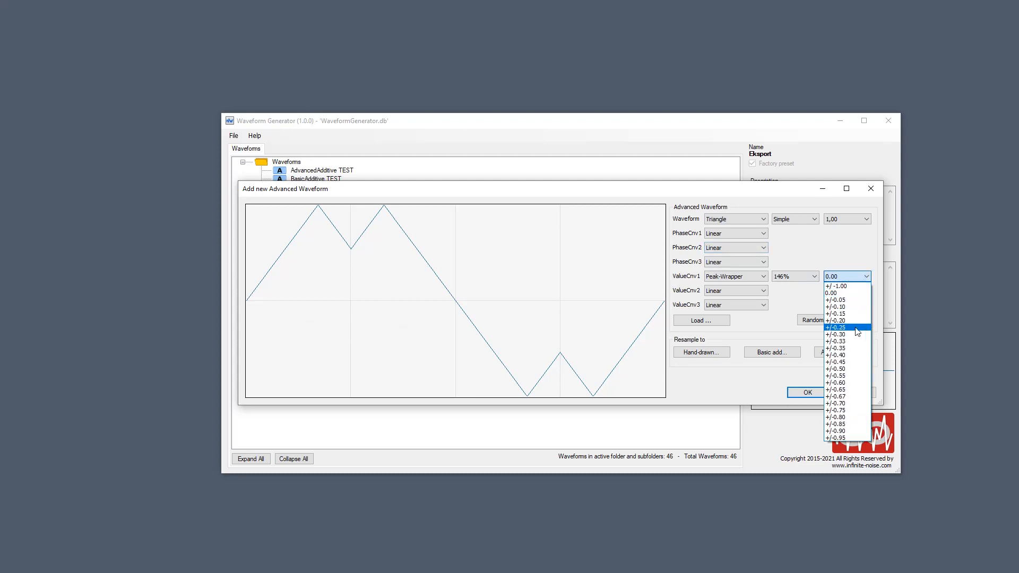
left_click(856, 327)
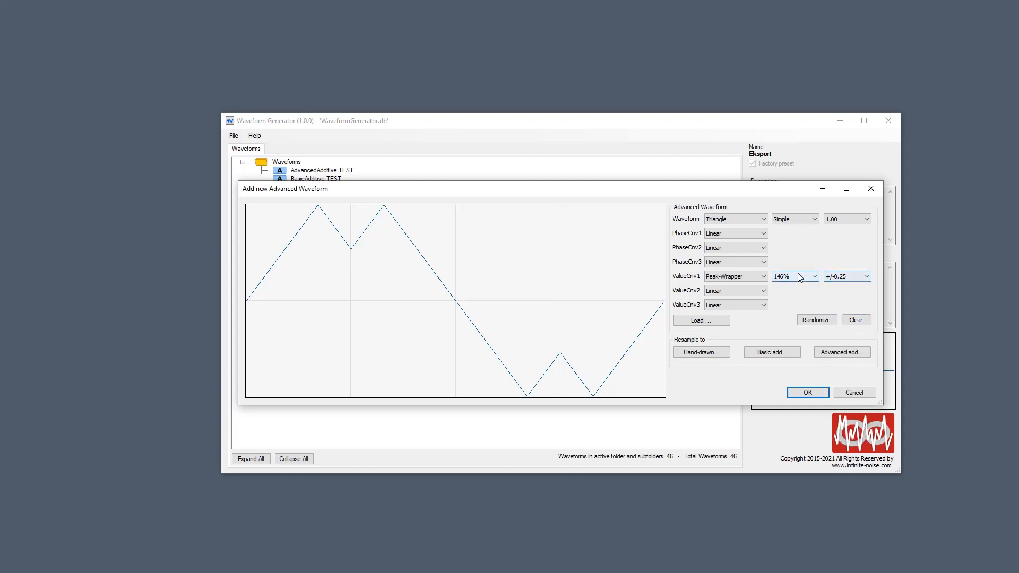
scroll(797, 275, "down", 1)
scroll(799, 277, "down", 20)
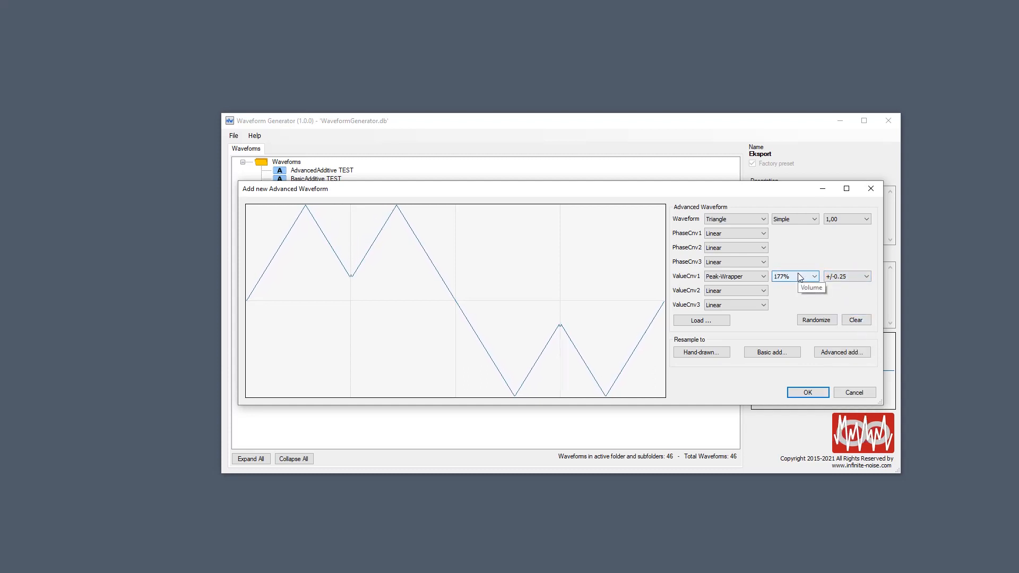
scroll(800, 276, "down", 20)
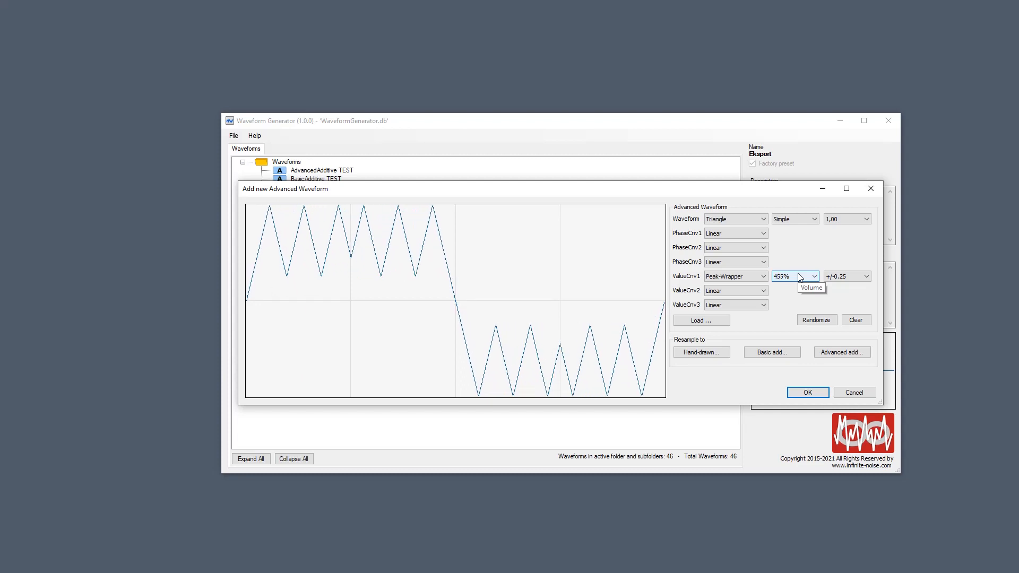
Try Peak-Wrapper wrap points of +/-0.95, +/-1.00, +/-0.45 and +/-0.20, finishing on +/-0.25
scroll(856, 280, "down", 14)
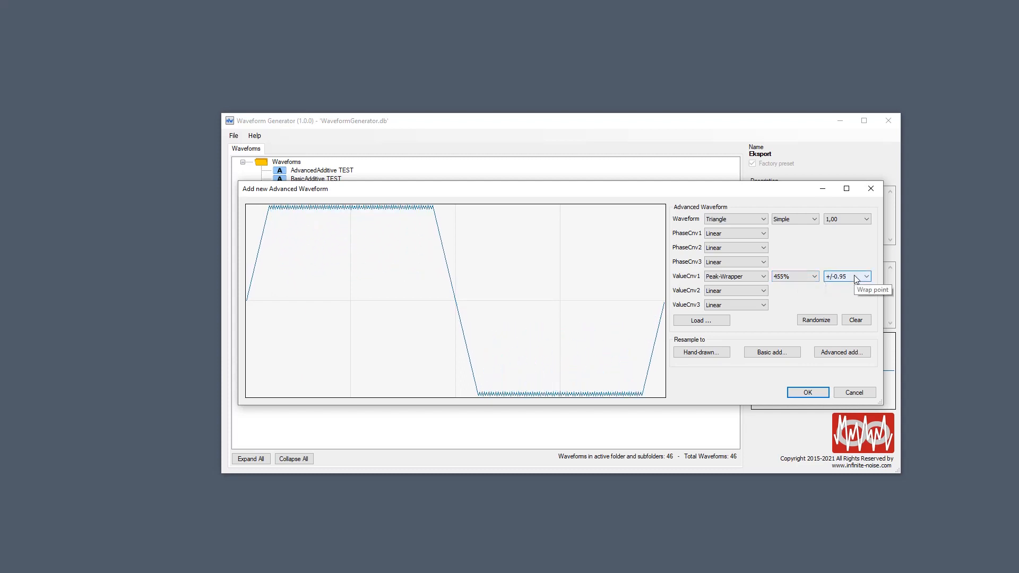
scroll(856, 279, "down", 2)
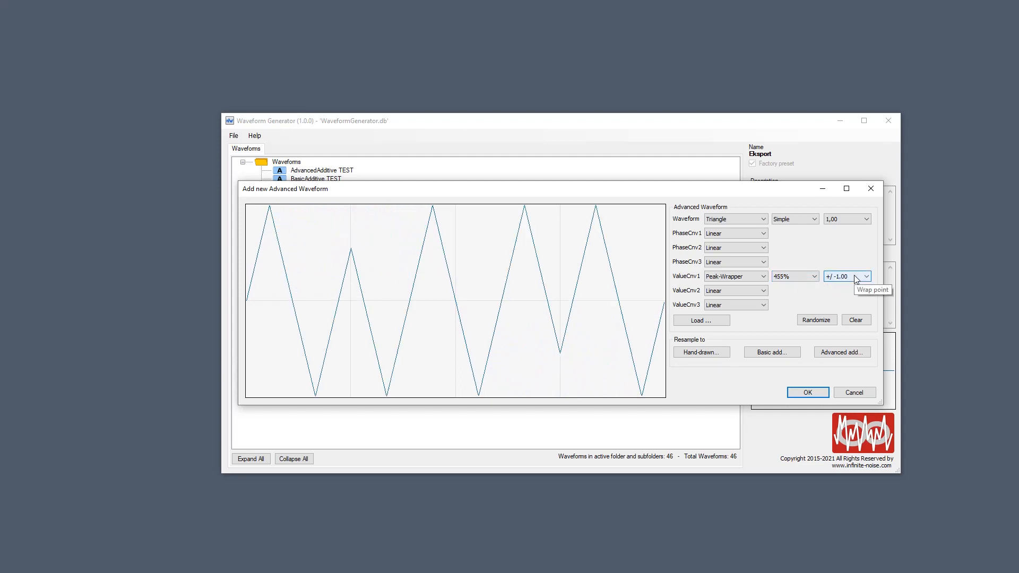
scroll(855, 279, "up", 5)
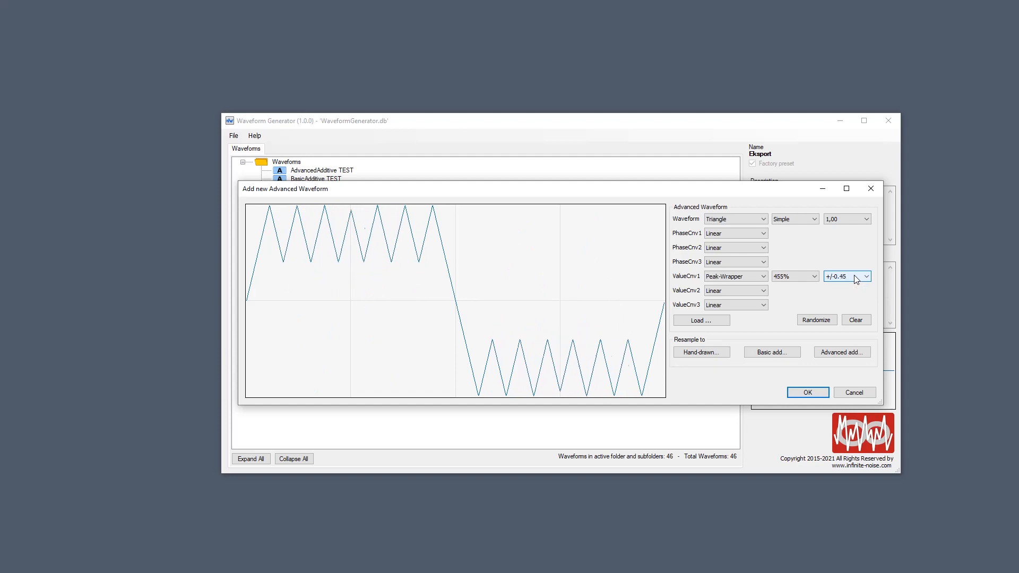
scroll(856, 279, "up", 14)
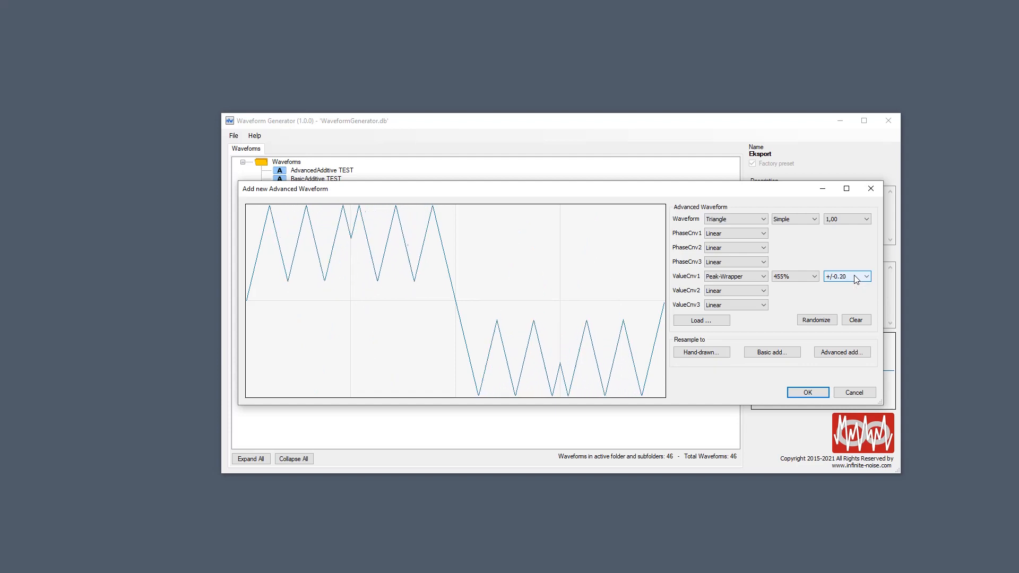
Change the base waveform to Sinc and vary the Peak-Wrapper volume between 117% and 465%, ending on 785%
left_click(740, 219)
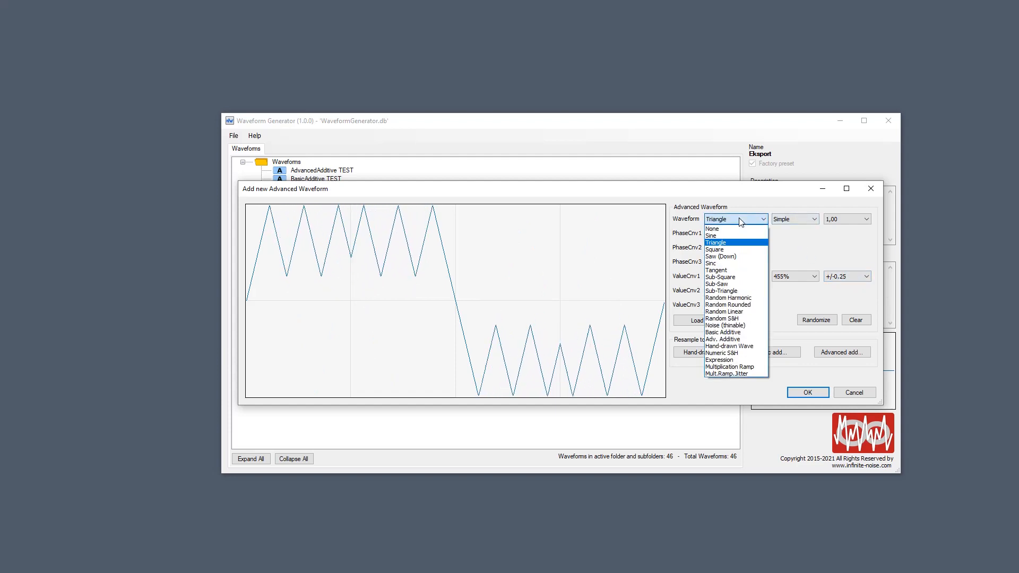
left_click(732, 263)
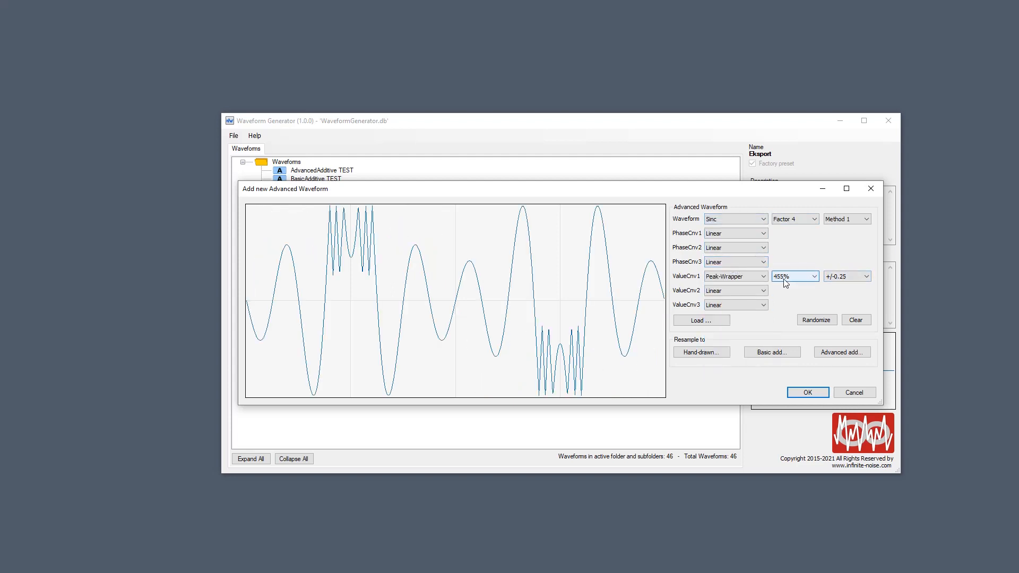
scroll(785, 283, "up", 10)
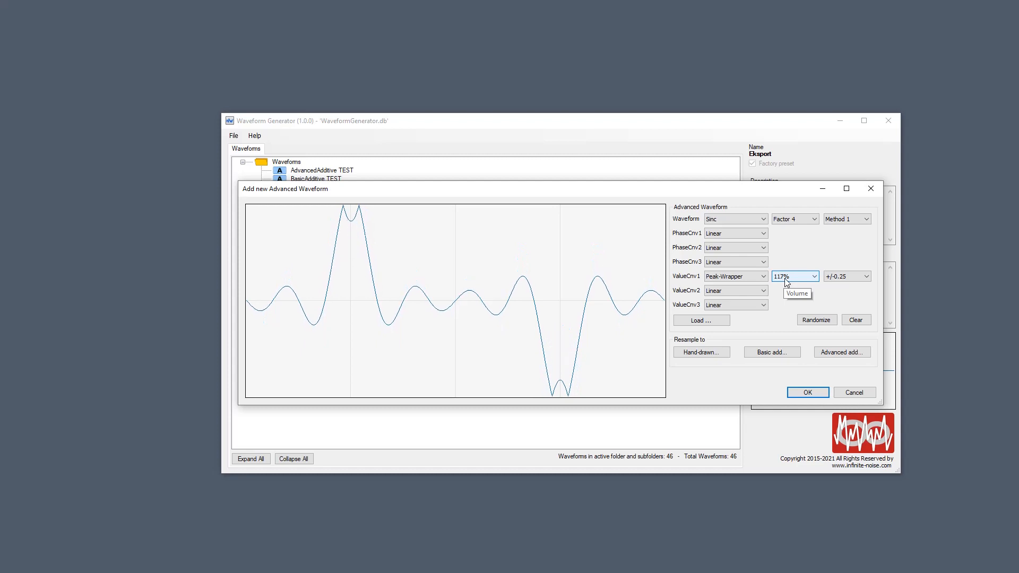
scroll(786, 283, "down", 10)
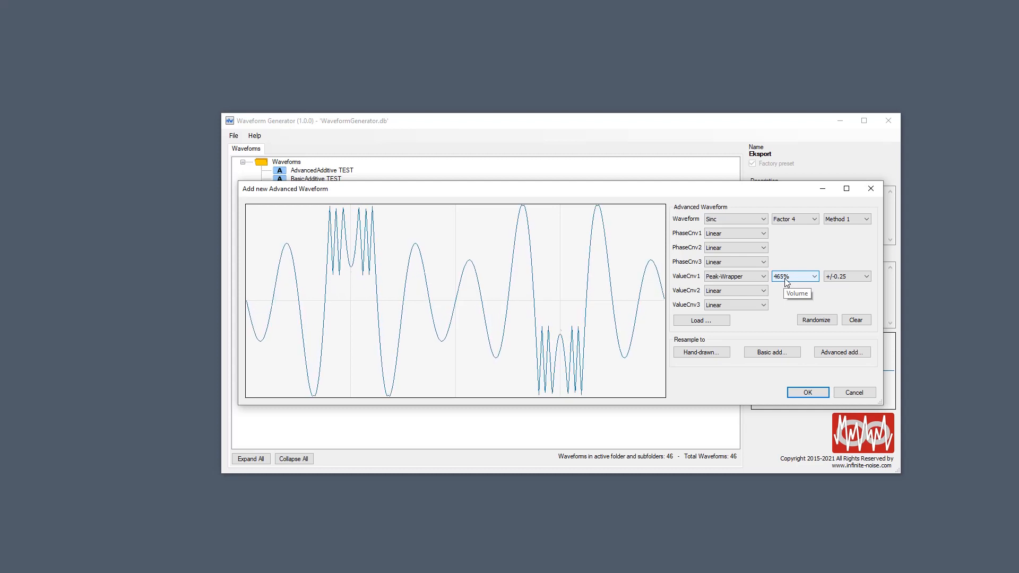
scroll(785, 283, "down", 10)
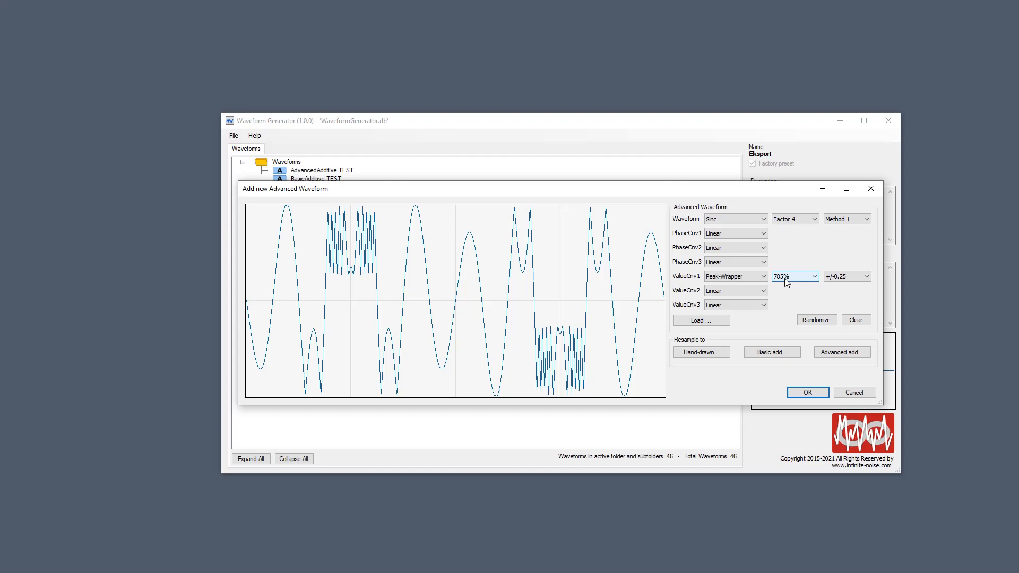
Reset ValueCnv1 to Linear and change the base waveform to Sine
left_click(751, 280)
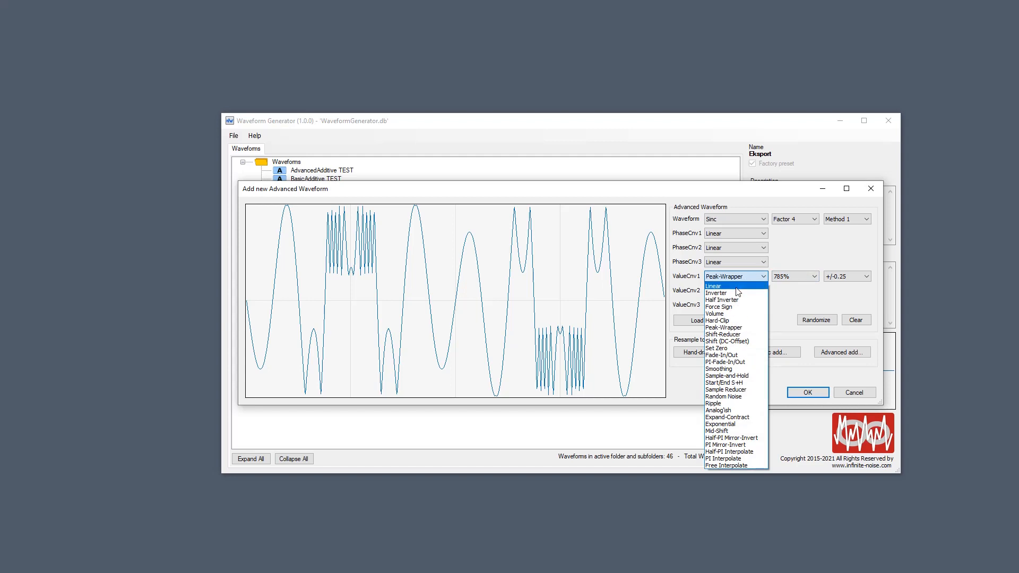
left_click(736, 287)
left_click(734, 276)
left_click(733, 275)
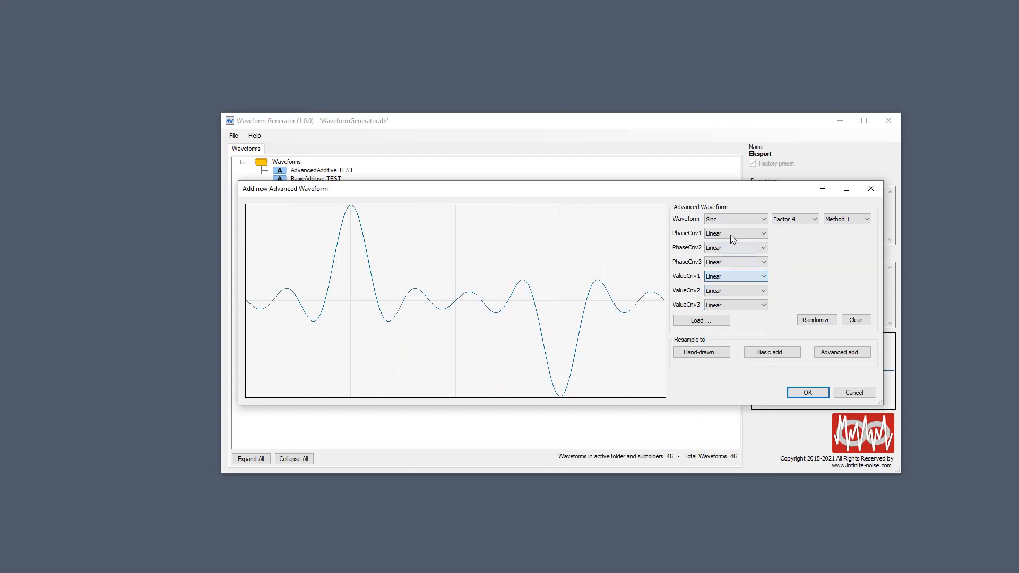
left_click(731, 218)
left_click(730, 236)
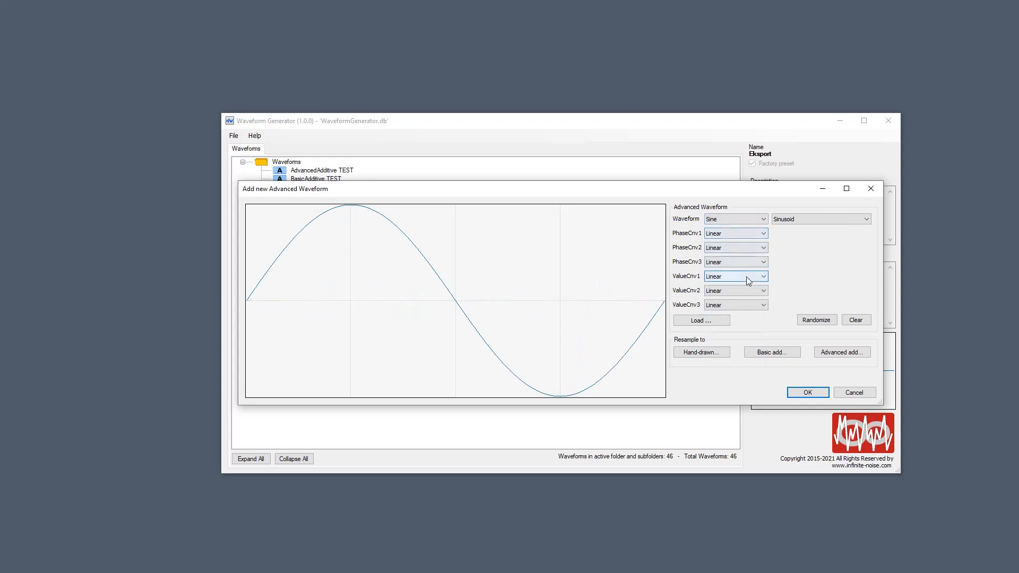
Apply Shift-Reducer through ValueCnv1 and try output ranges of Top 1% and Top 29%, finishing on Full 100%
left_click(728, 276)
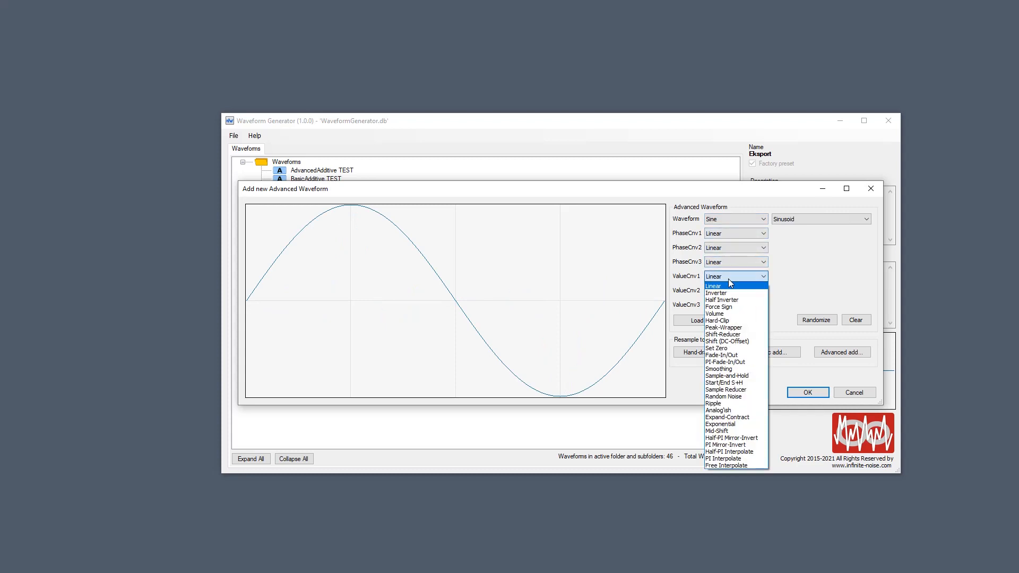
left_click(729, 334)
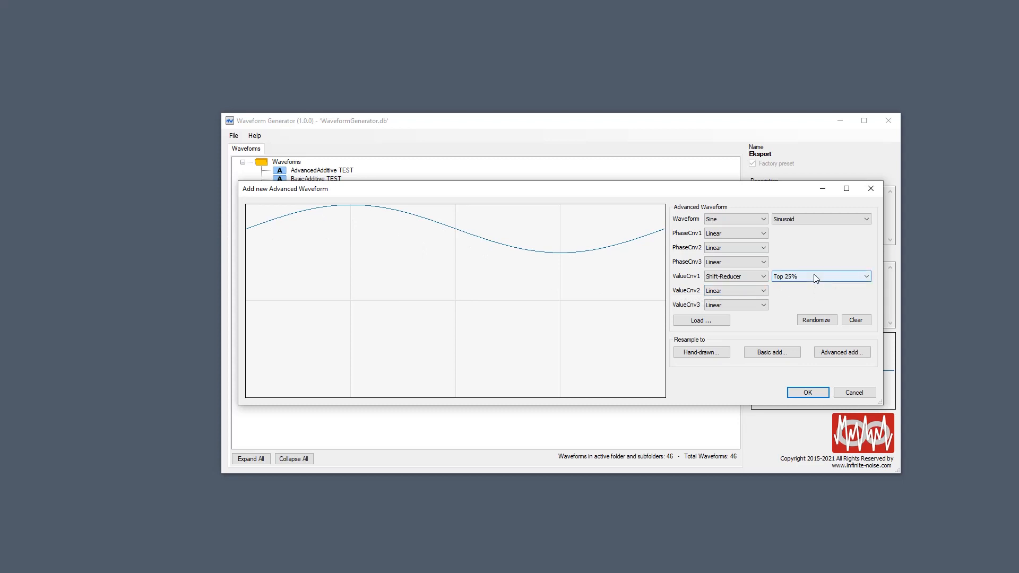
scroll(814, 275, "down", 6)
scroll(817, 276, "down", 4)
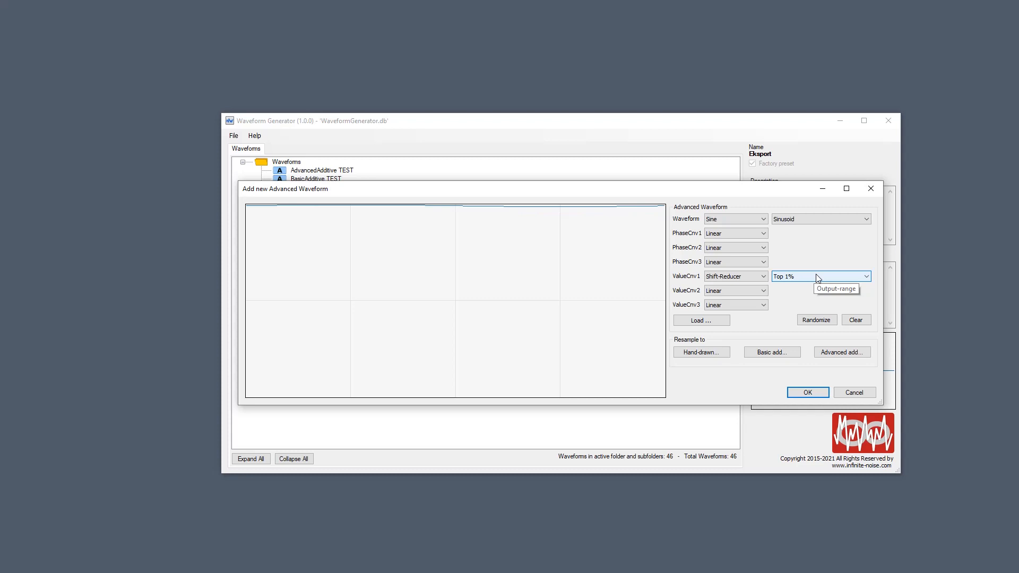
scroll(817, 276, "up", 20)
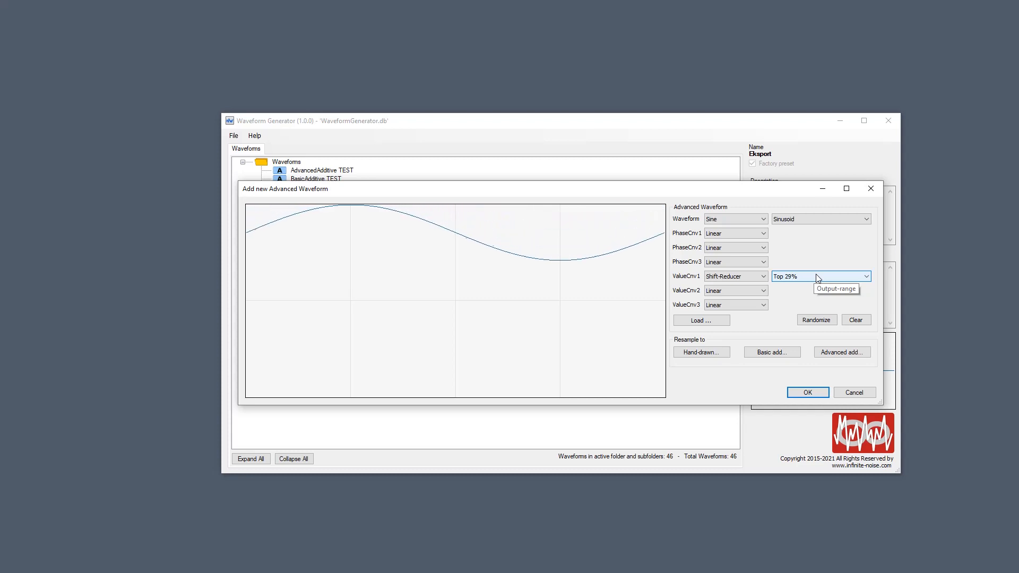
scroll(816, 276, "up", 20)
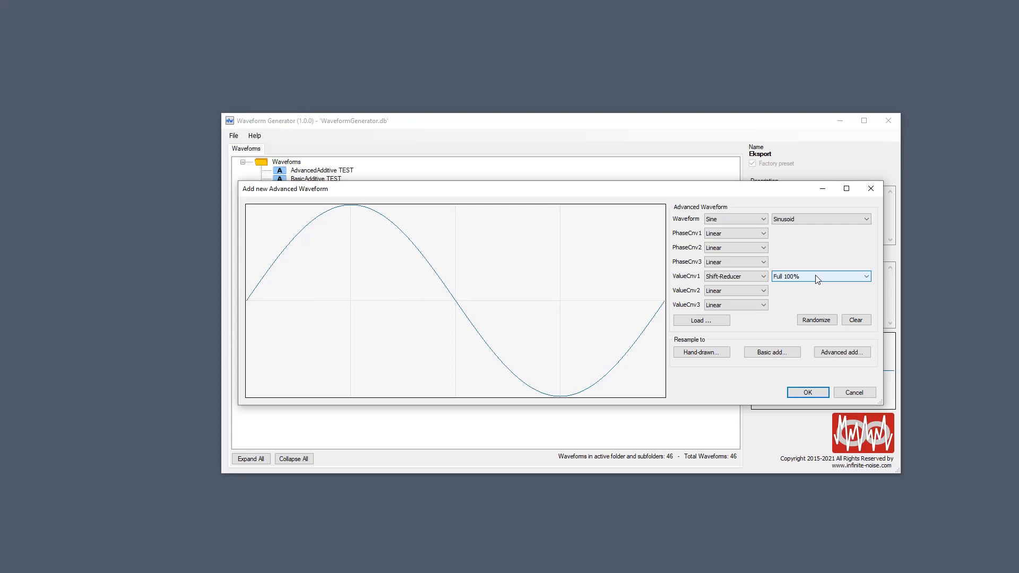
Sweep the Shift-Reducer output range through Bottom 80% and Bottom 16%, and return it to Bottom 99%
scroll(817, 277, "up", 3)
key("Down")
key("Down")
key("Down")
key("Down")
key("Down")
key("Down")
key("Down")
key("Down")
key("Down")
key("Down")
key("Down")
key("Down")
key("Down")
key("Down")
key("Down")
key("Down")
key("Down")
key("Down")
key("Down")
key("Down")
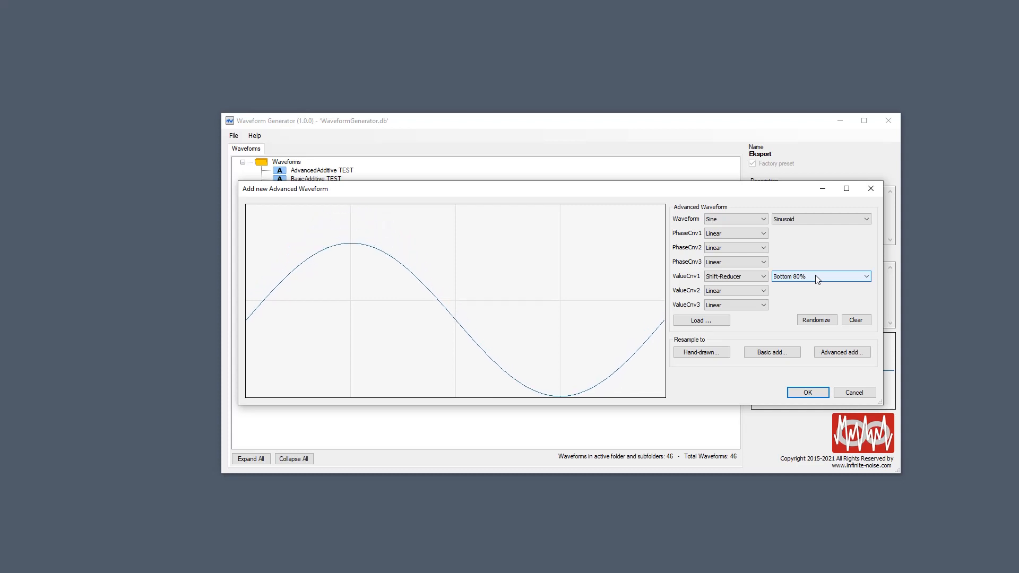
scroll(817, 280, "down", 20)
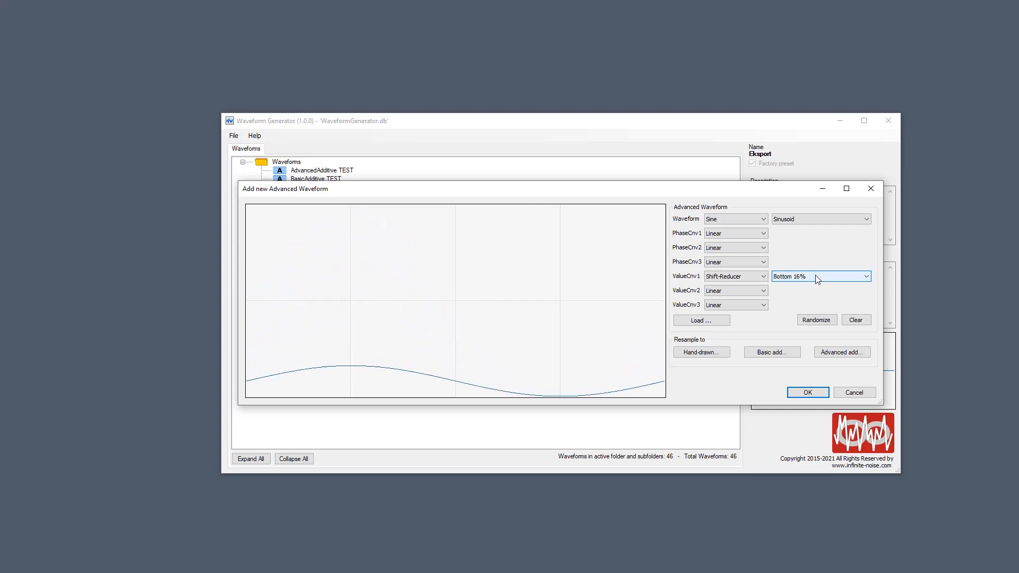
scroll(818, 280, "up", 20)
scroll(817, 280, "up", 20)
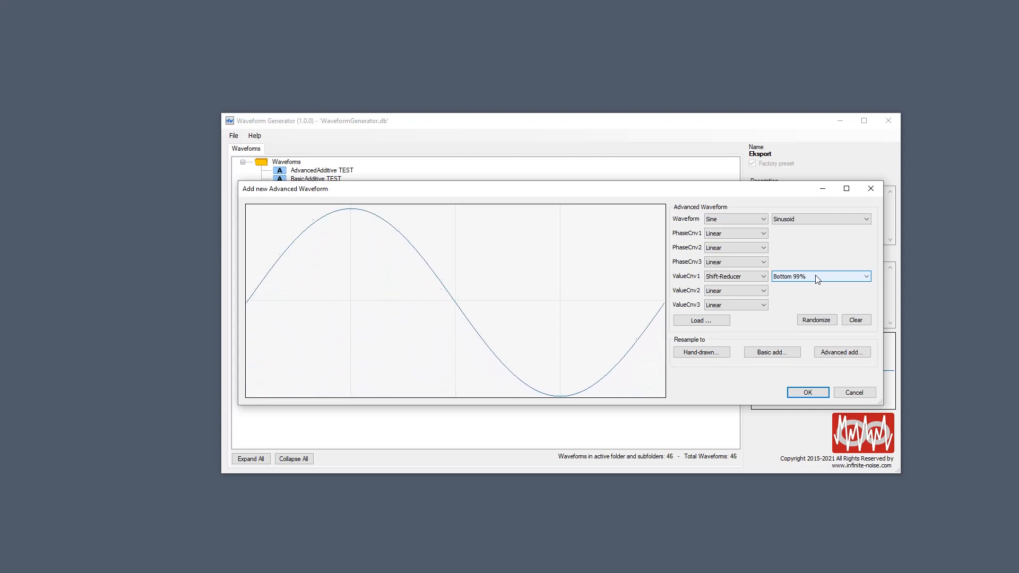
Set the Shift-Reducer output range to Top 34% and close the advanced waveform without saving it
scroll(817, 279, "up", 1)
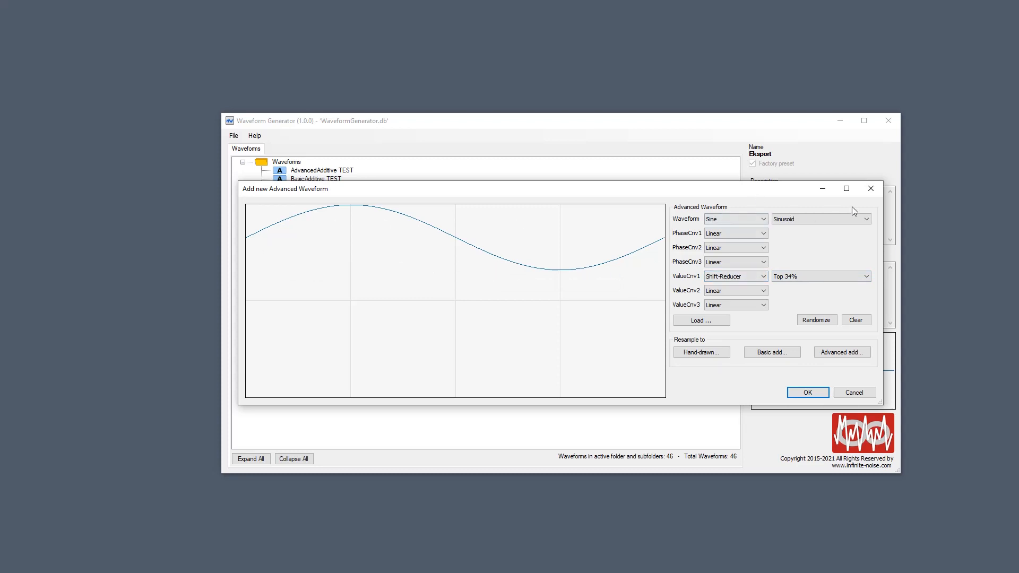
left_click(870, 188)
Add a compound waveform as a sibling of Hand-drawn and make its Partial 1 a Sine wave
right_click(346, 206)
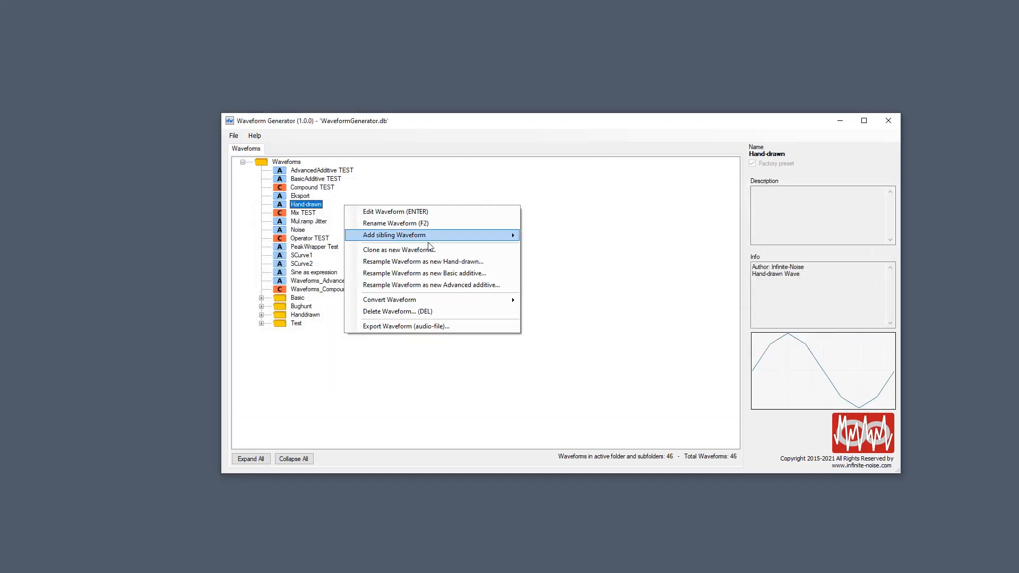
mouse_move(440, 235)
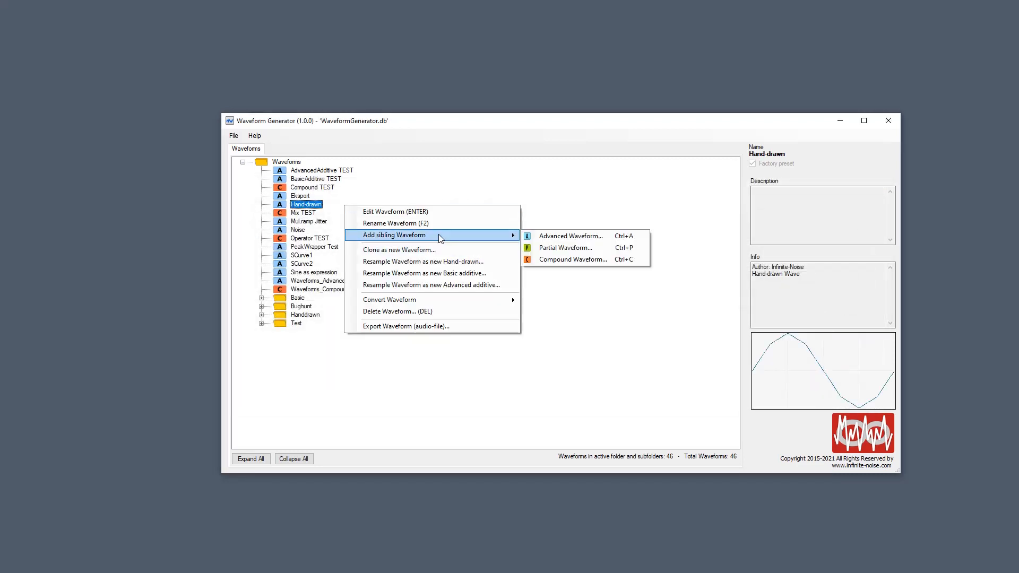
left_click(547, 260)
left_click(378, 216)
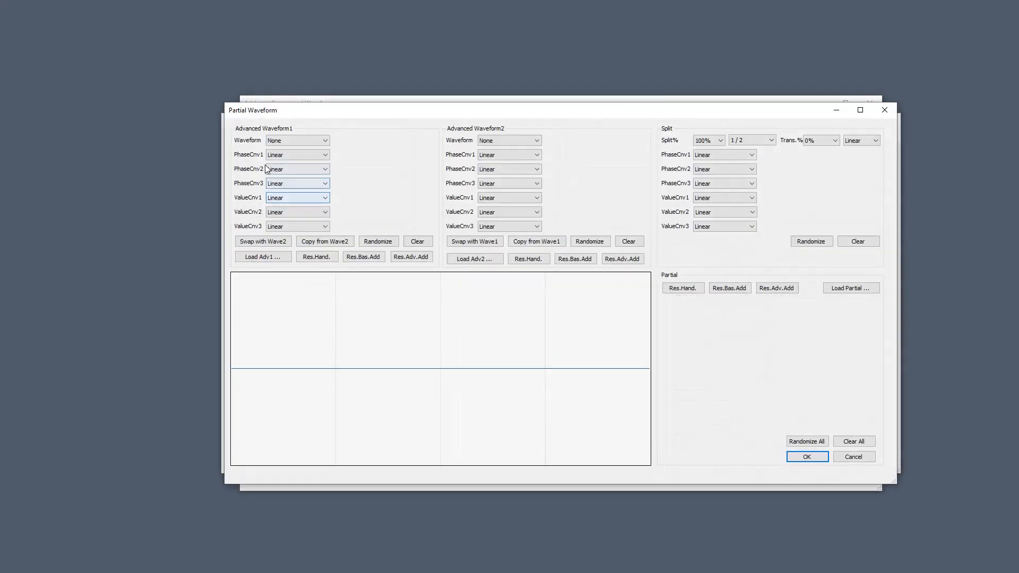
left_click(289, 141)
left_click(289, 159)
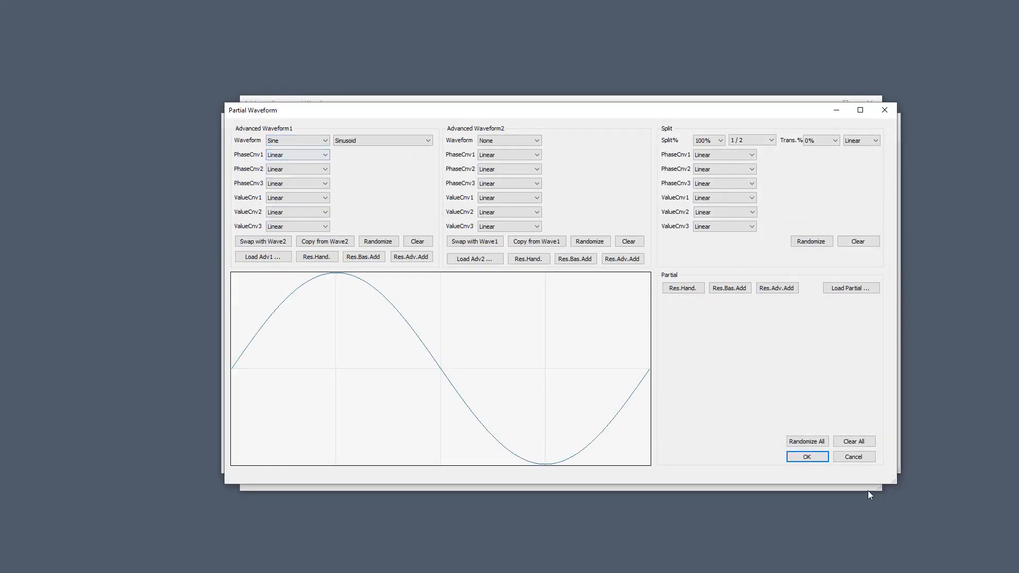
left_click(812, 457)
Make Partial 2 a Simple Triangle wave with Shift-Reducer at Top 25% as its ValueCnv1, and accept it
left_click(545, 217)
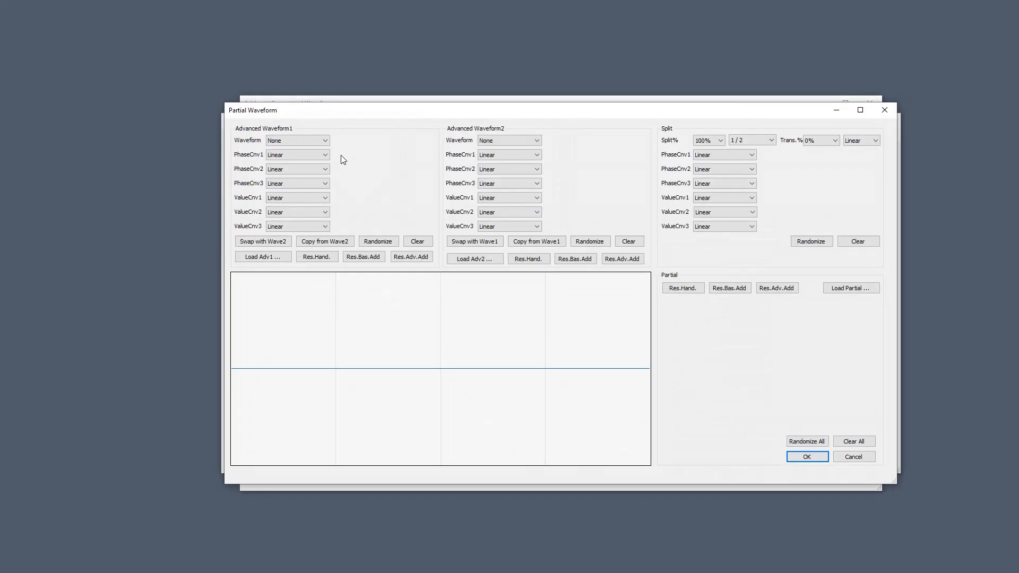
left_click(320, 142)
left_click(308, 157)
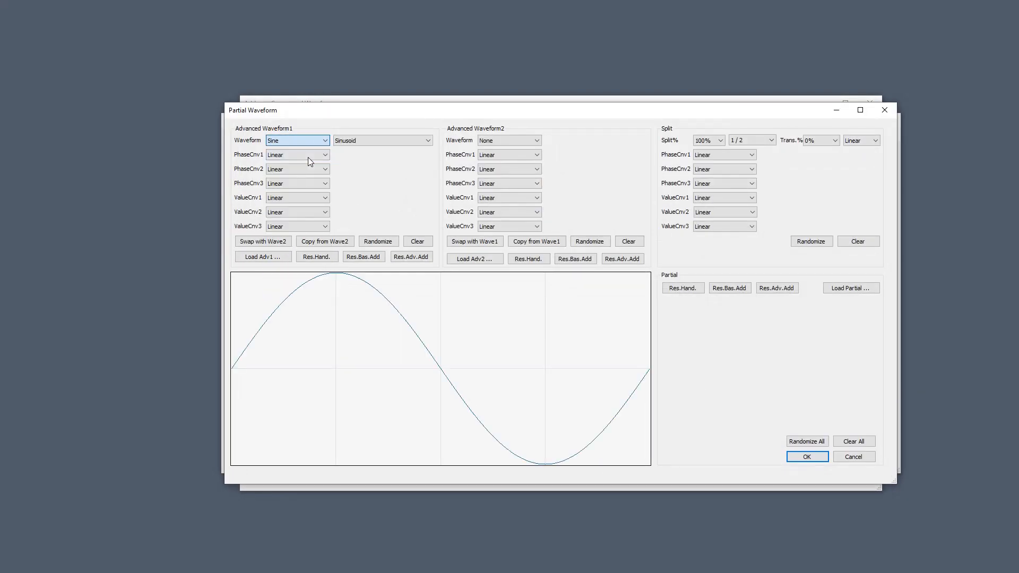
left_click(288, 143)
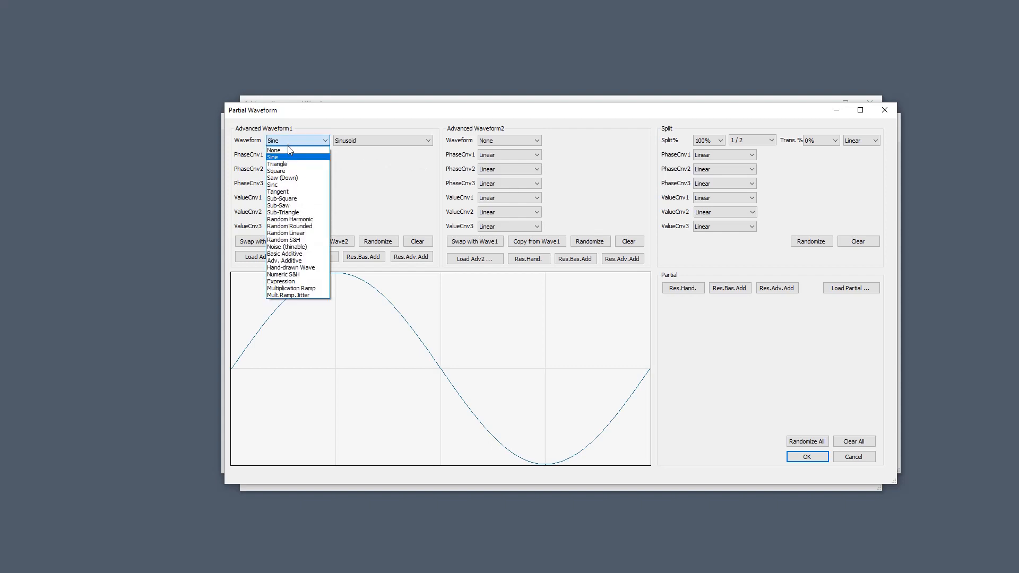
left_click(286, 167)
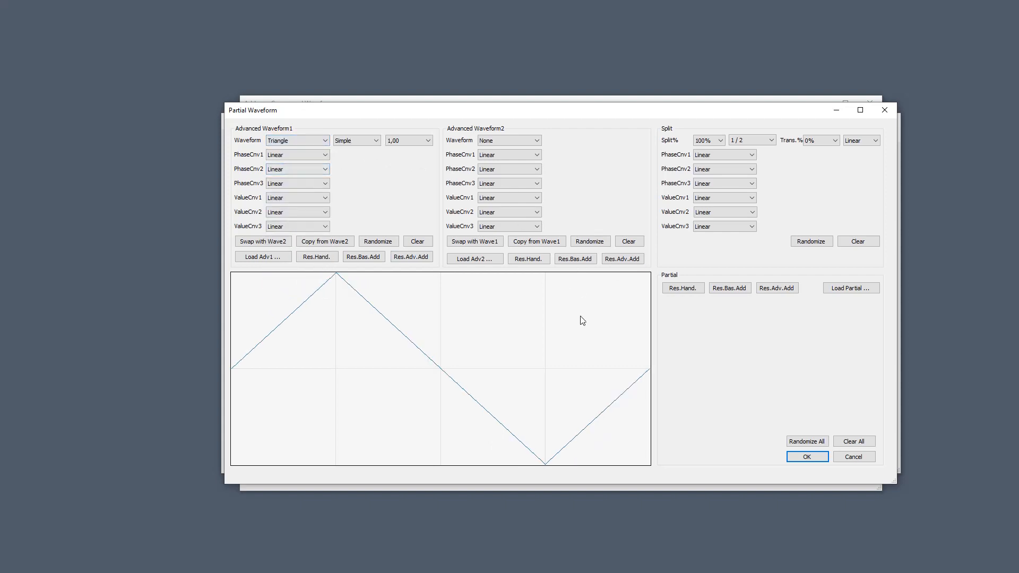
left_click(285, 200)
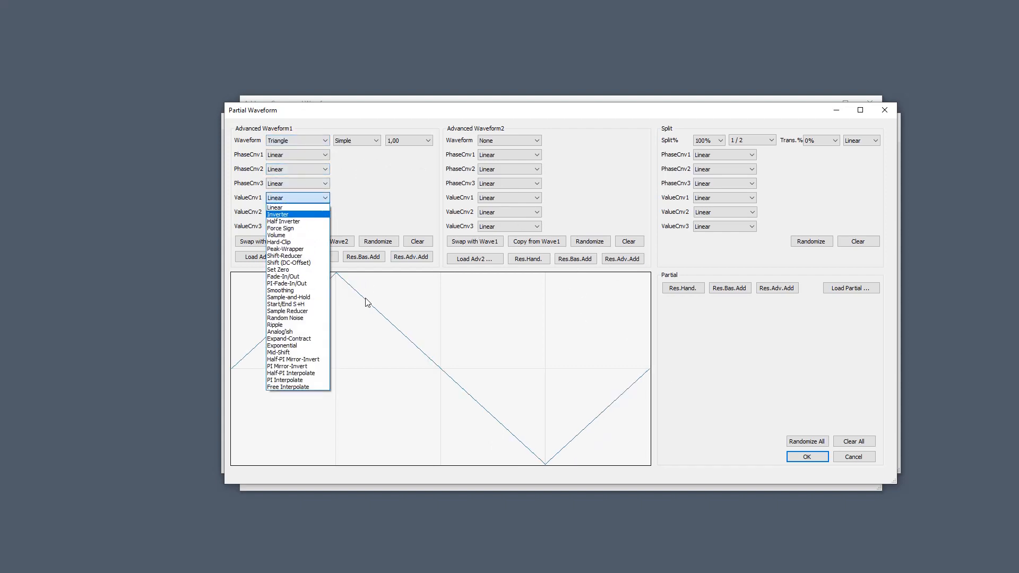
left_click(298, 256)
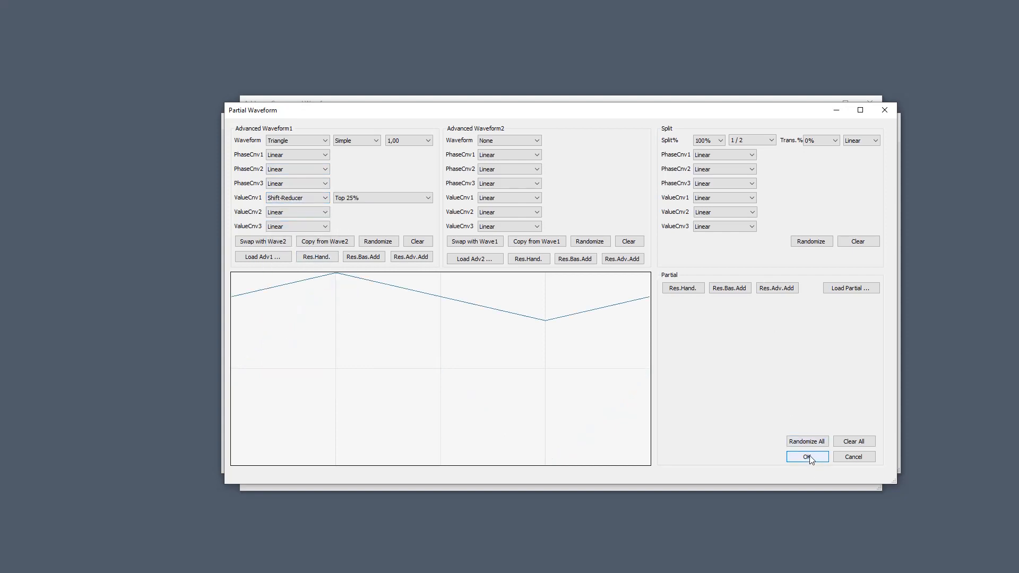
left_click(807, 455)
Combine Partial 1 and Partial 2 with the Multiply operation, and close the compound waveform without saving it
left_click(339, 262)
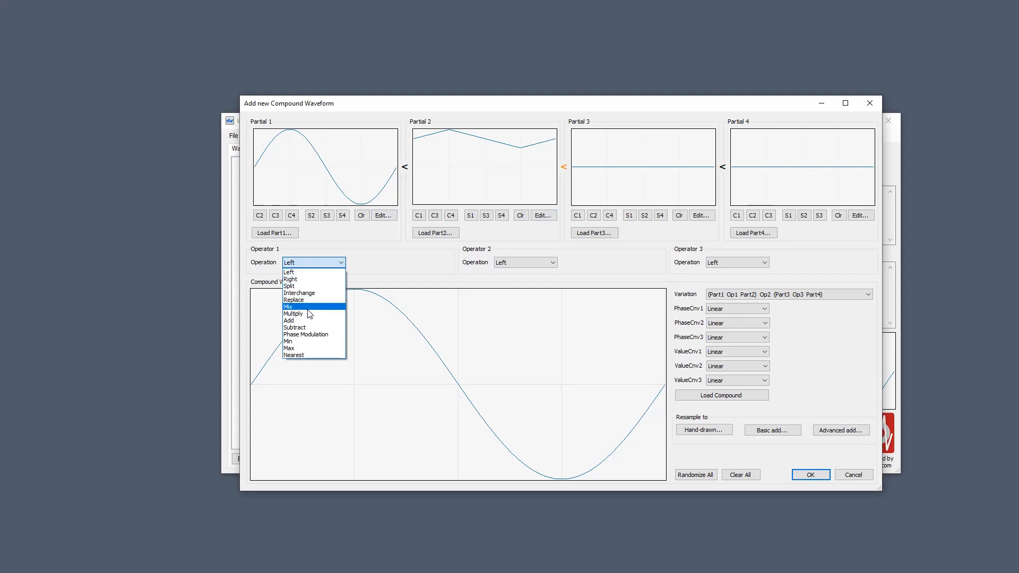
left_click(310, 313)
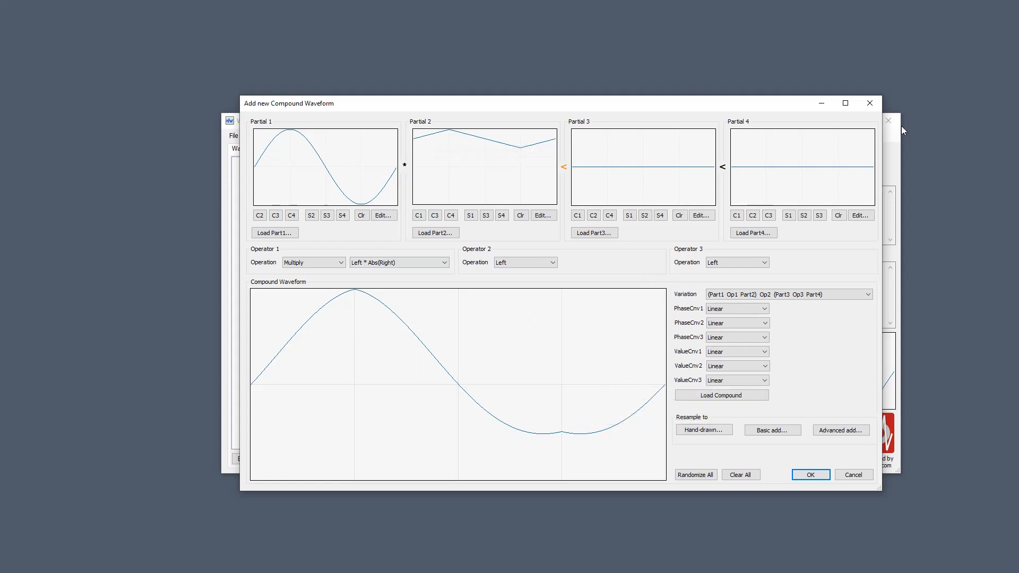
left_click(876, 109)
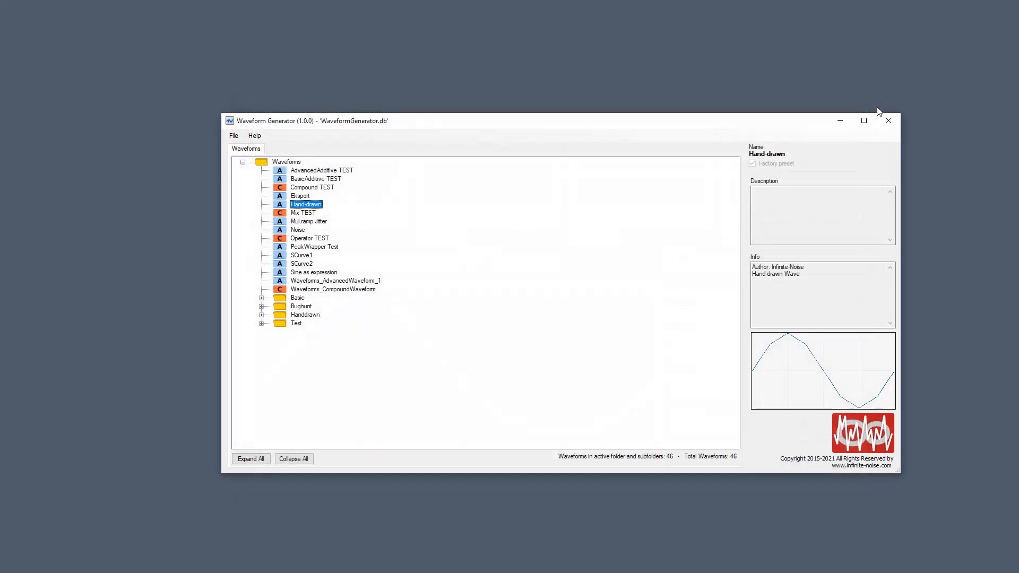
Add an advanced waveform as a sibling of Compound TEST, with Sine as its base waveform
right_click(371, 190)
mouse_move(462, 218)
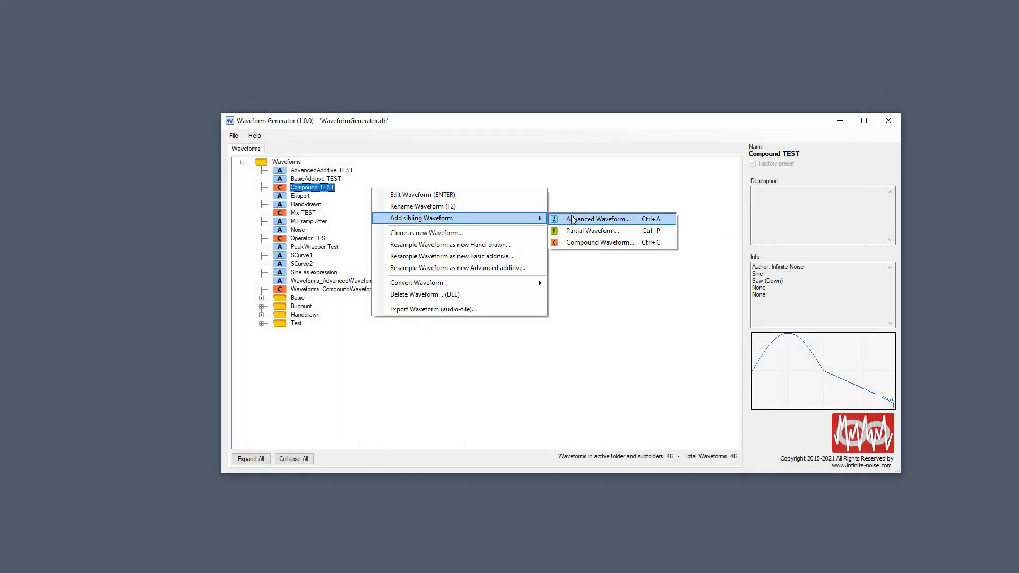
left_click(589, 219)
left_click(735, 219)
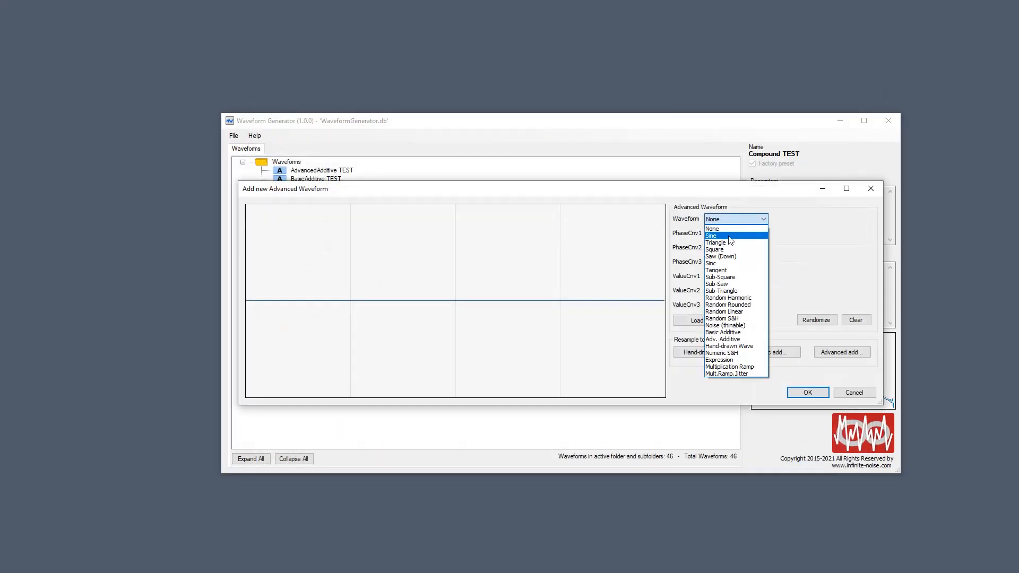
left_click(727, 235)
Apply Shift (DC-Offset) through ValueCnv1 and vary the shift amount between -1.00 and 0.45, ending on -0.01
left_click(712, 280)
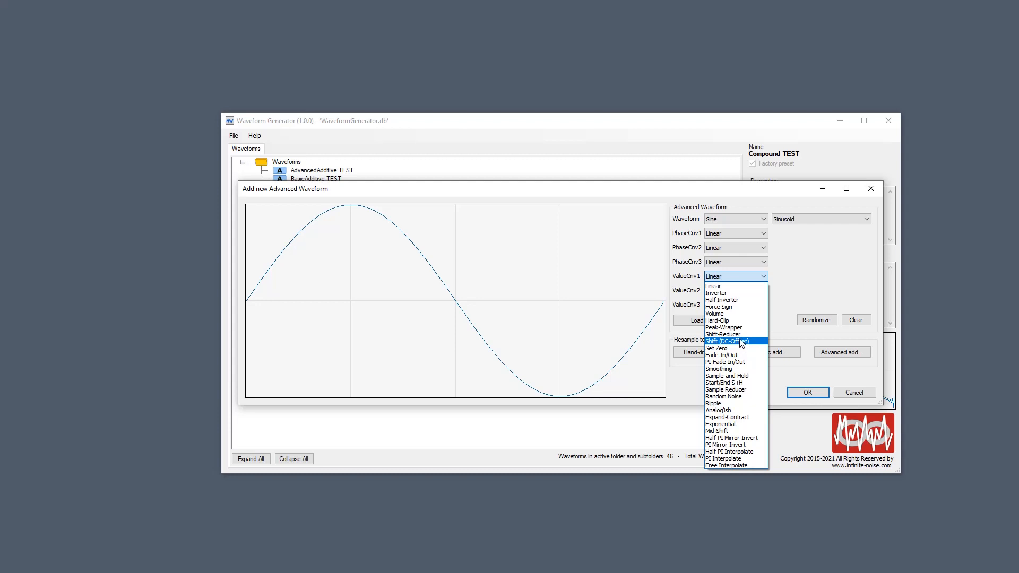
left_click(742, 341)
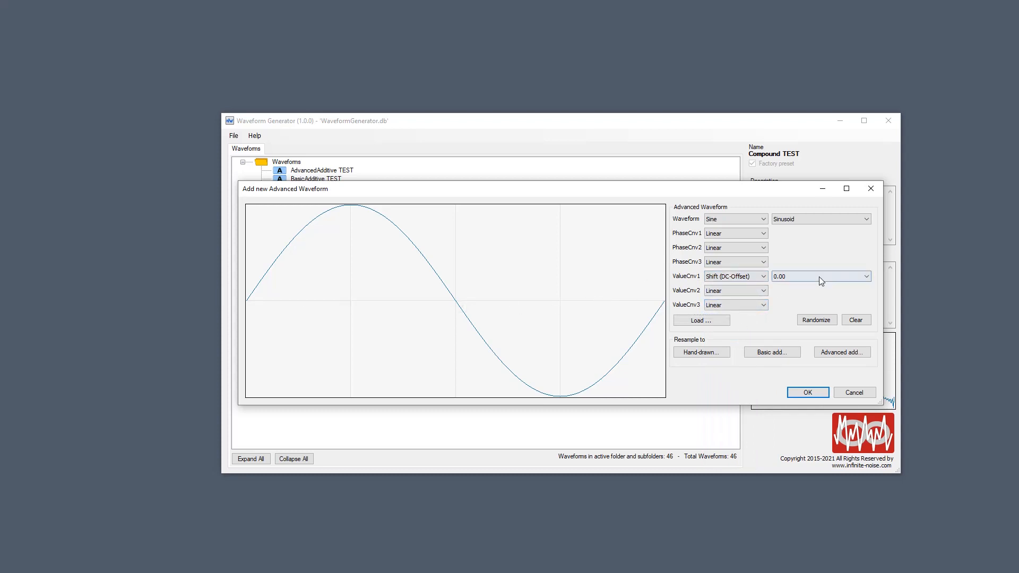
scroll(817, 277, "down", 8)
scroll(810, 277, "down", 15)
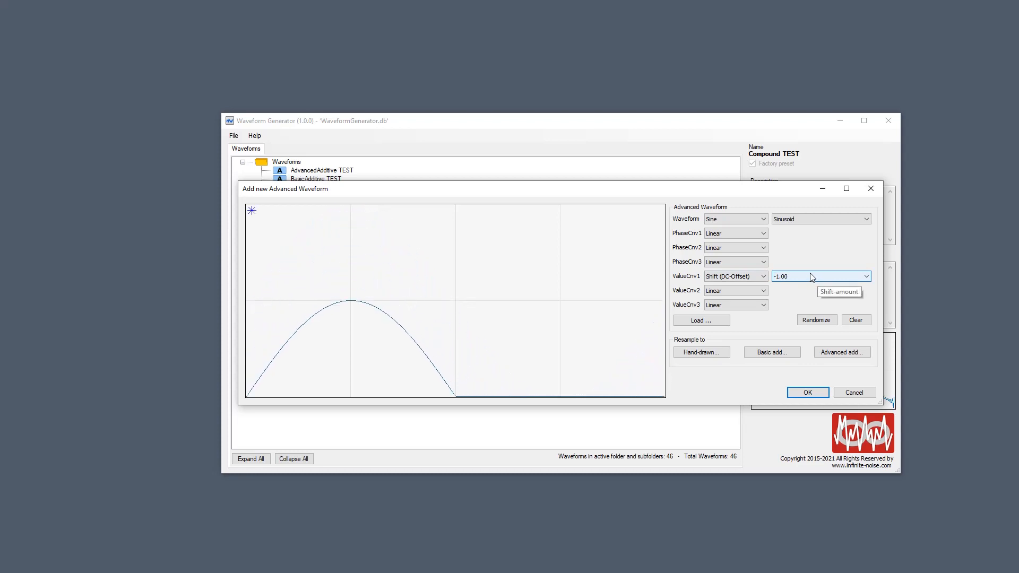
scroll(811, 277, "up", 20)
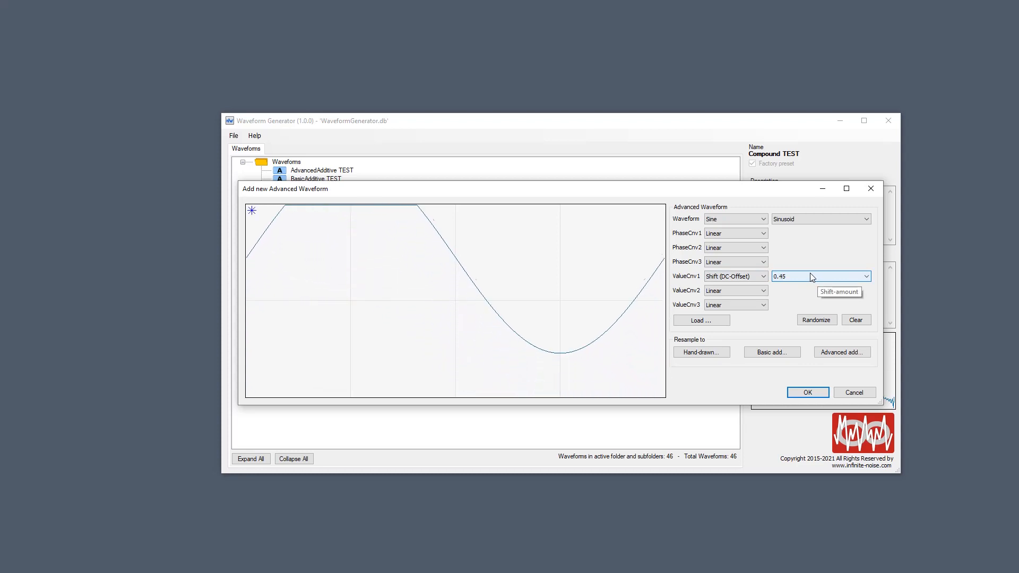
scroll(810, 277, "down", 15)
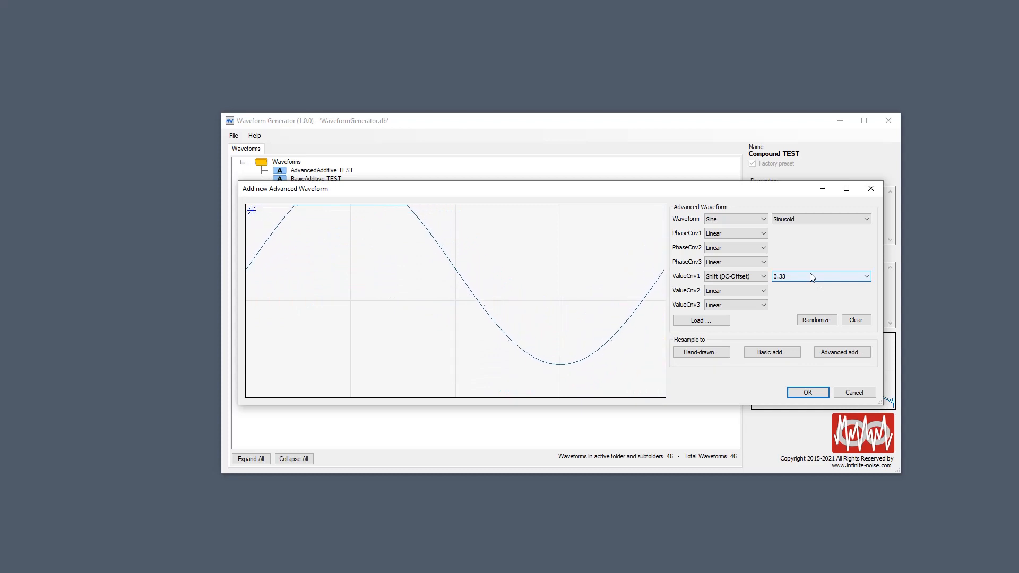
scroll(810, 277, "up", 5)
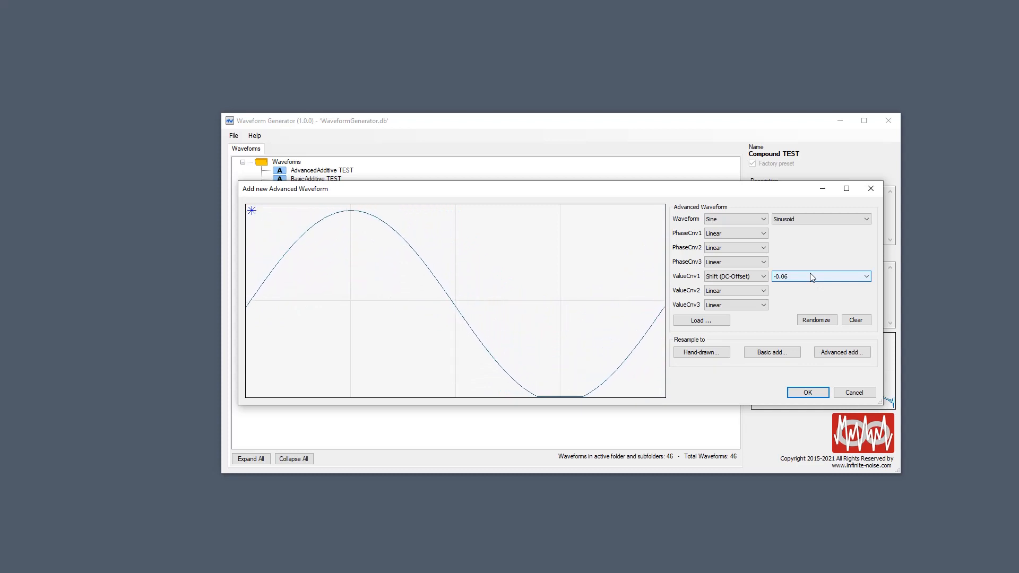
scroll(811, 277, "up", 2)
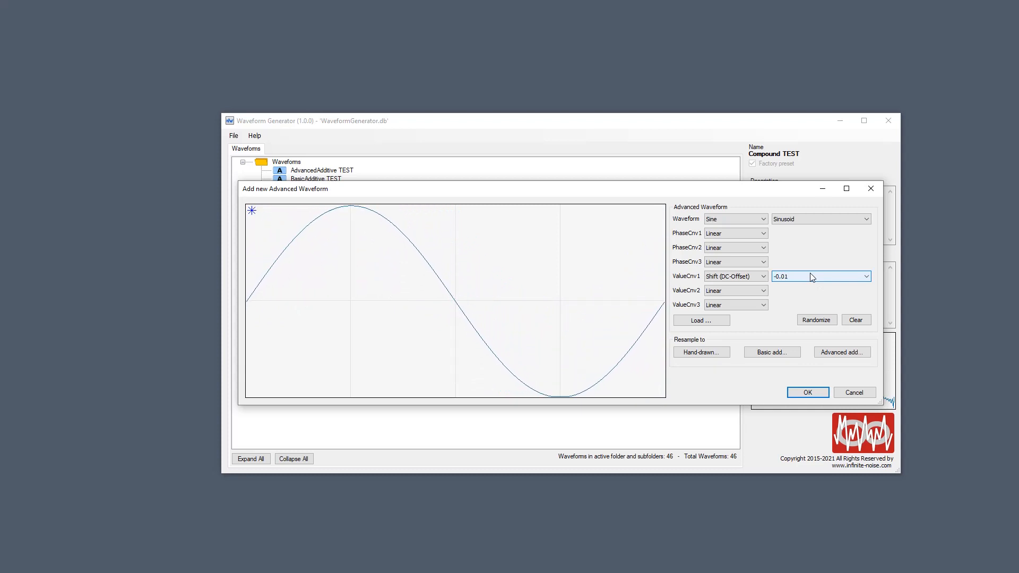
Apply Volume through ValueCnv2, bring it down to 50%, and raise the DC-Offset shift amount through 0.30 to 0.98
left_click(757, 292)
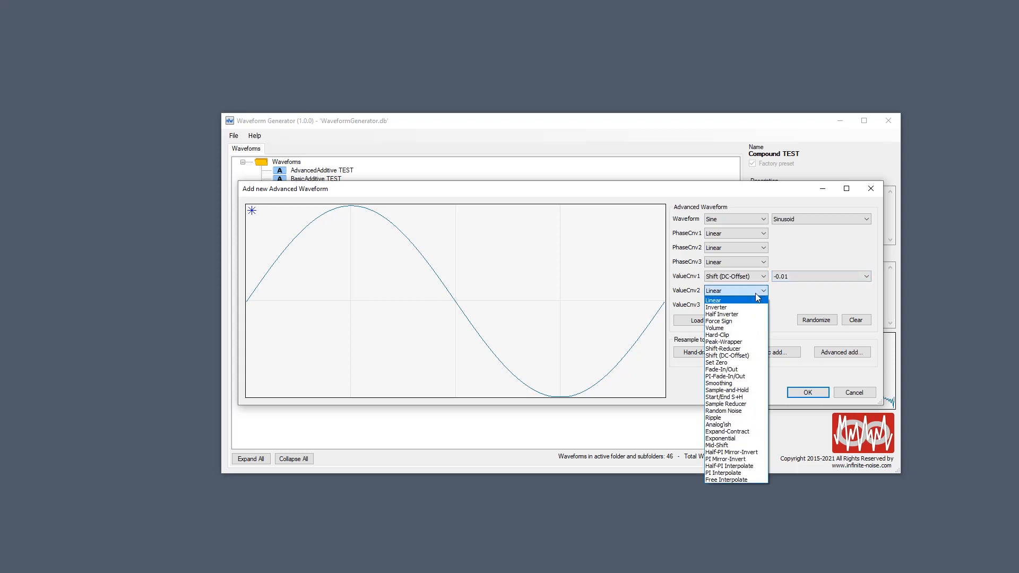
left_click(737, 327)
scroll(817, 292, "up", 11)
scroll(812, 276, "up", 15)
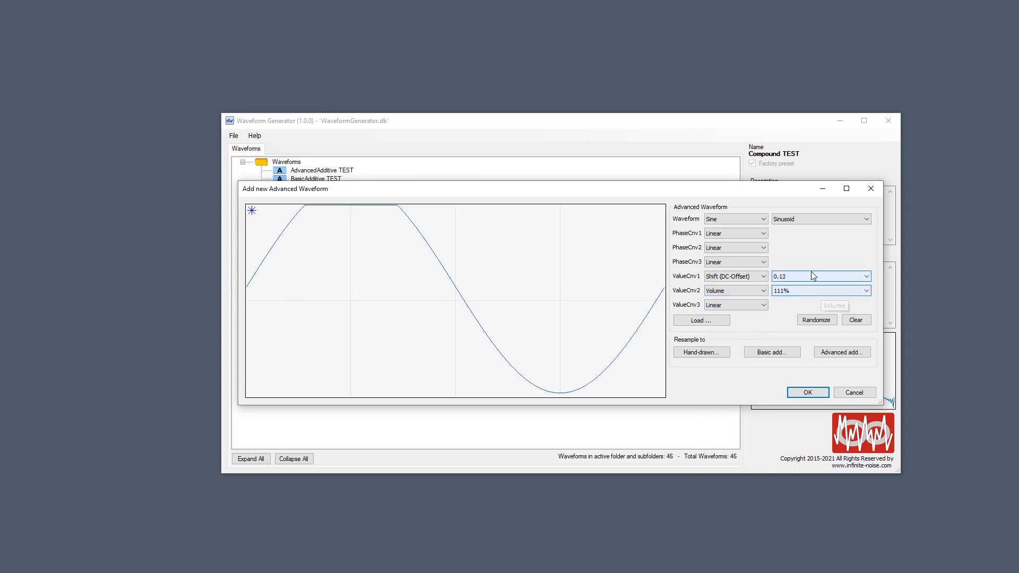
scroll(794, 292, "down", 20)
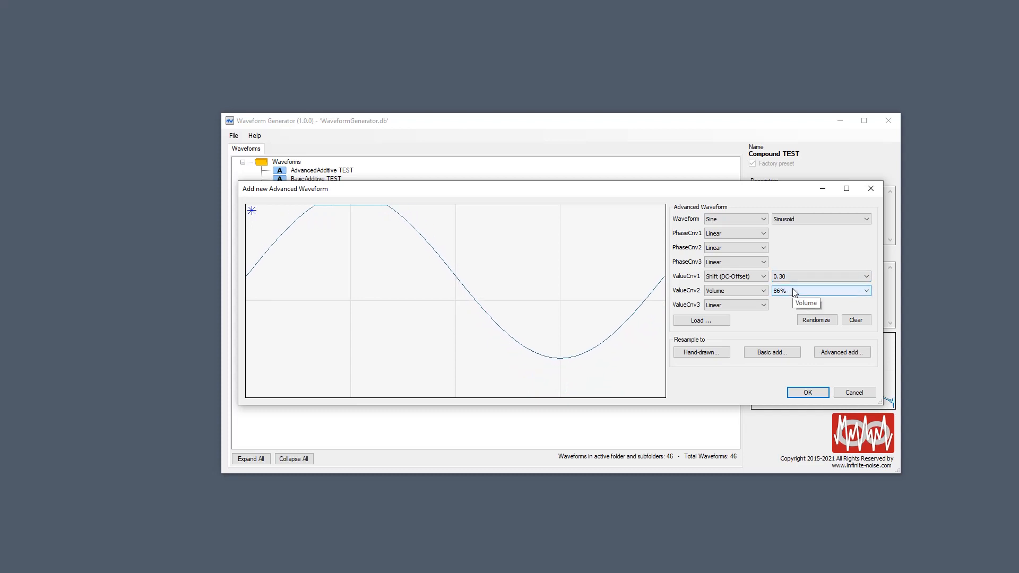
scroll(795, 291, "down", 20)
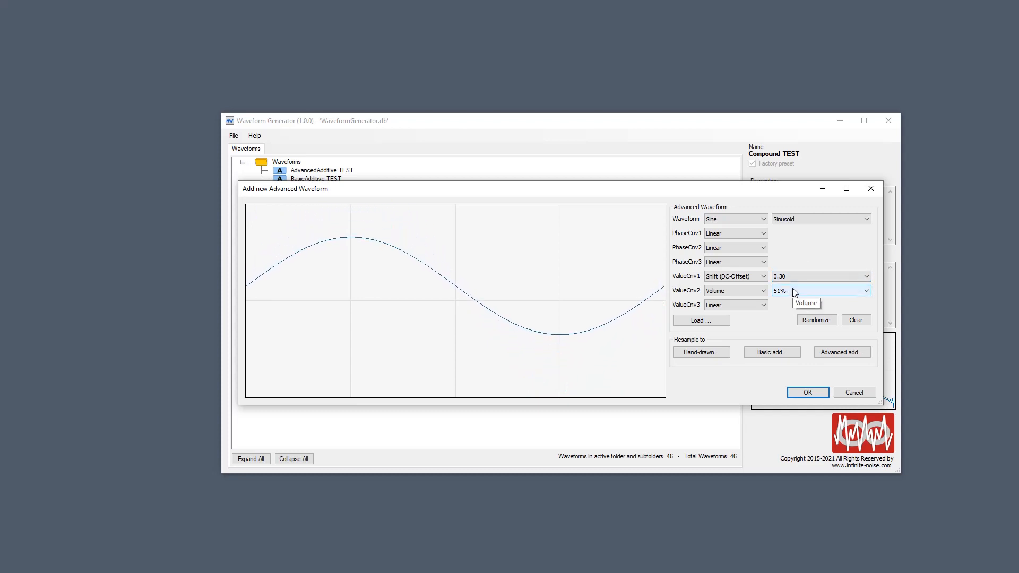
scroll(794, 292, "down", 1)
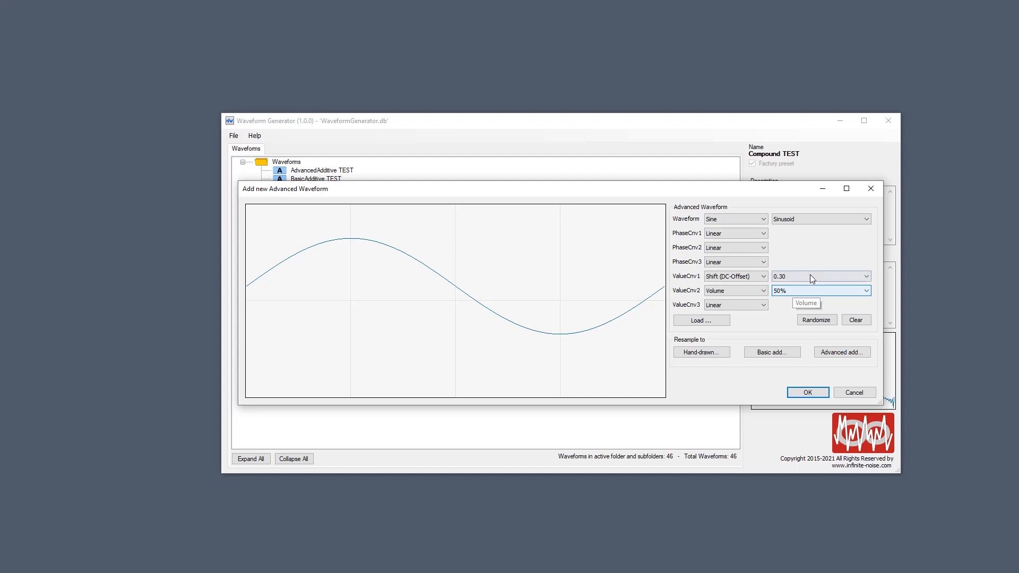
scroll(810, 275, "up", 20)
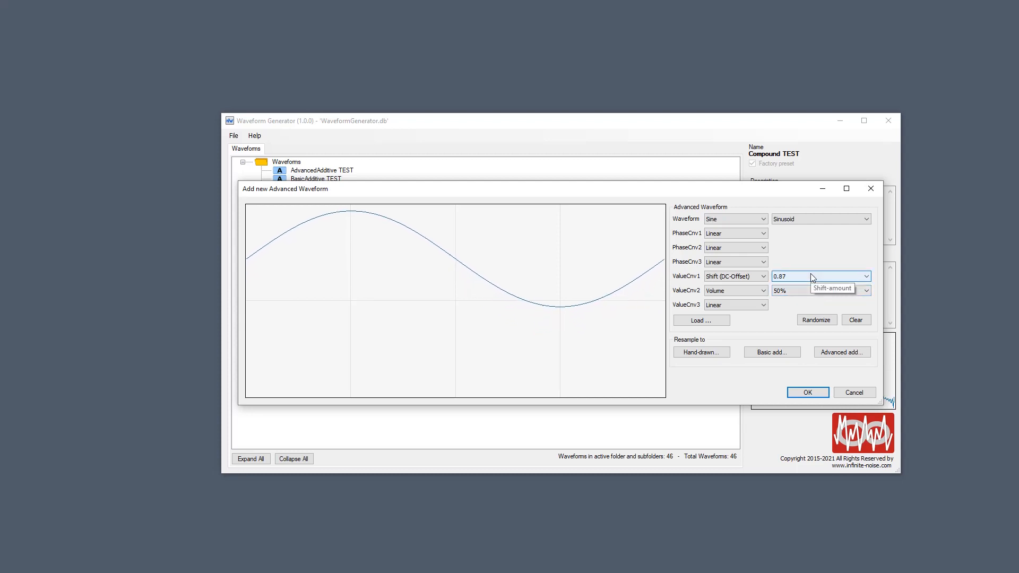
scroll(810, 276, "up", 11)
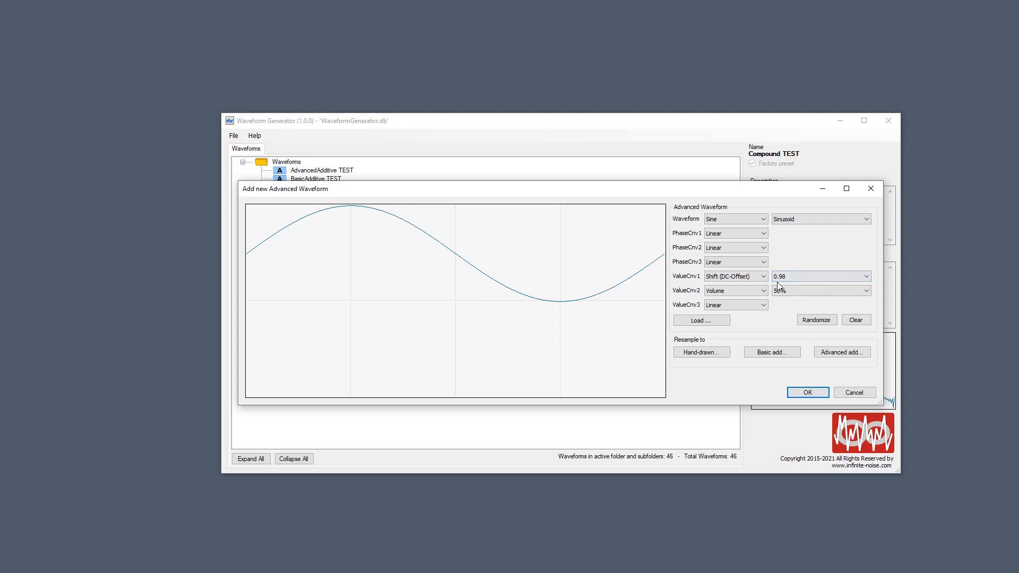
Reset ValueCnv2 to Linear and change ValueCnv1 to Smoothing, set to 90° Smooth with 13 Samples
left_click(741, 292)
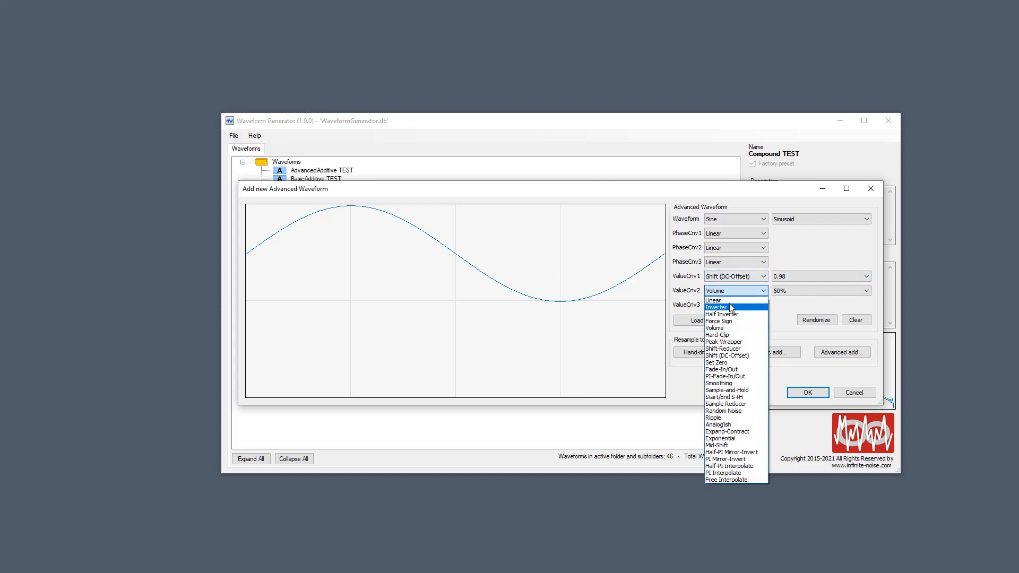
left_click(721, 300)
left_click(740, 277)
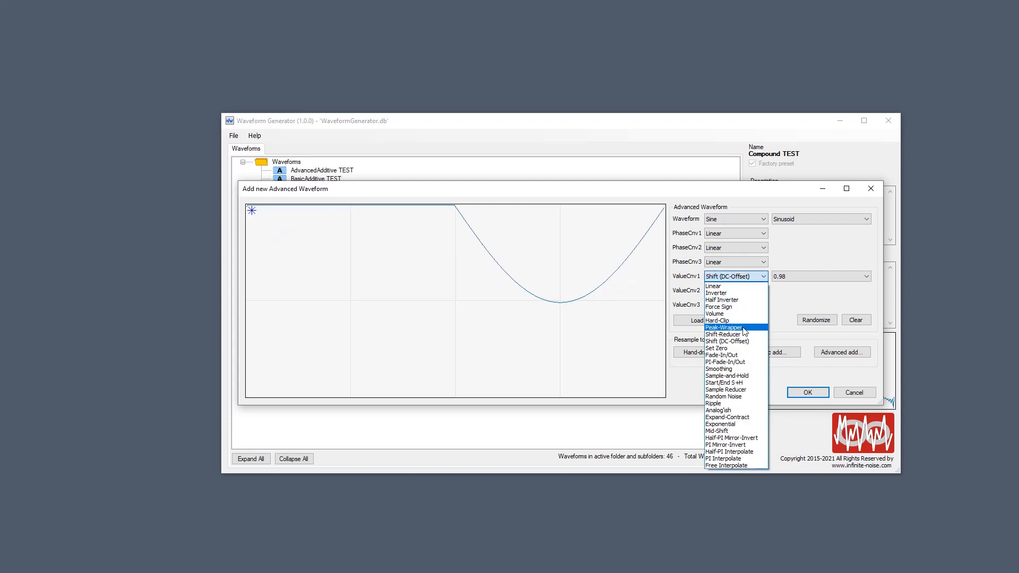
left_click(738, 369)
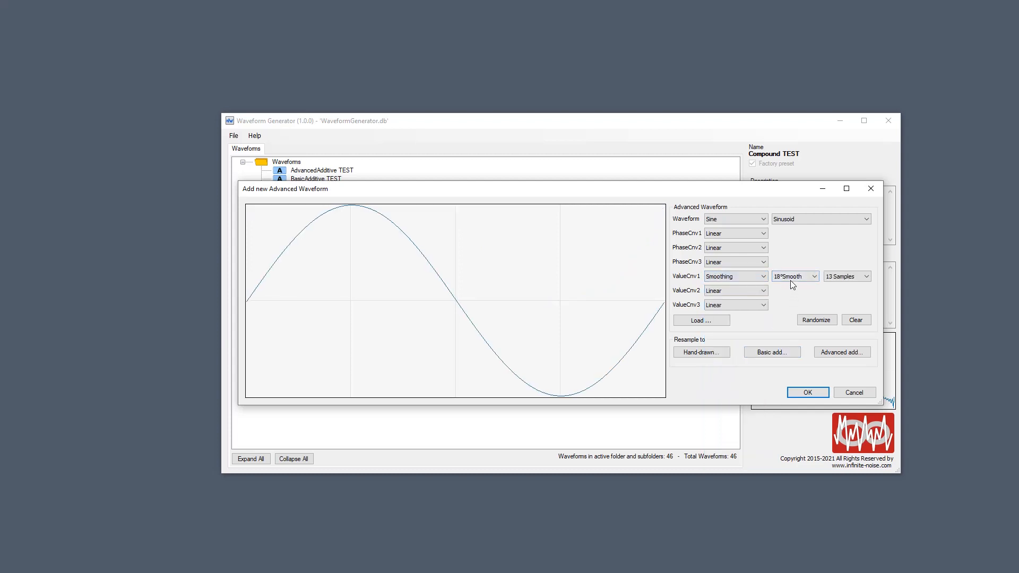
scroll(791, 281, "down", 4)
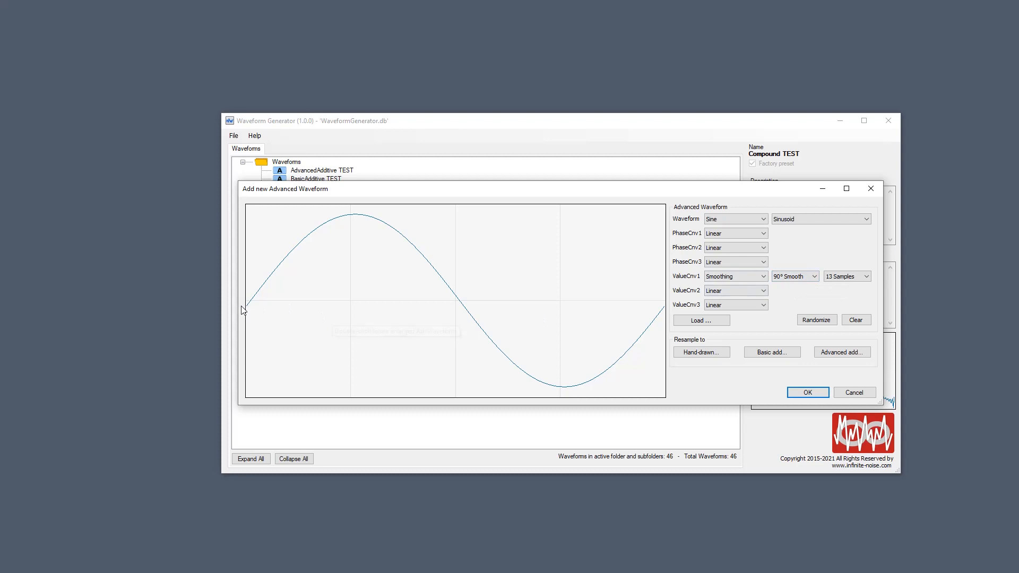
Apply Shift (DC-Offset) through ValueCnv2 with a shift amount of 0.06 on the smoothed sine
left_click(723, 290)
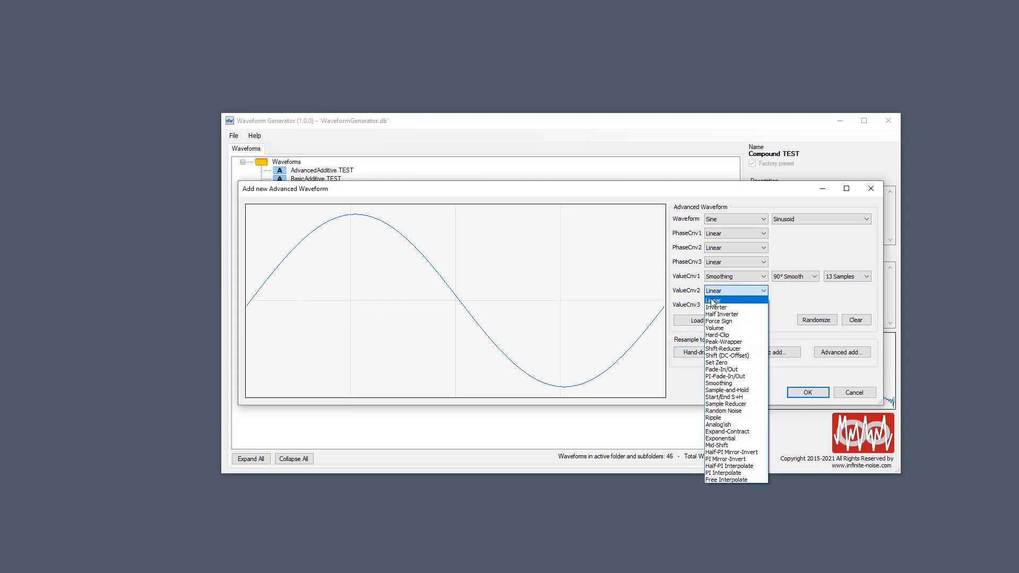
left_click(743, 356)
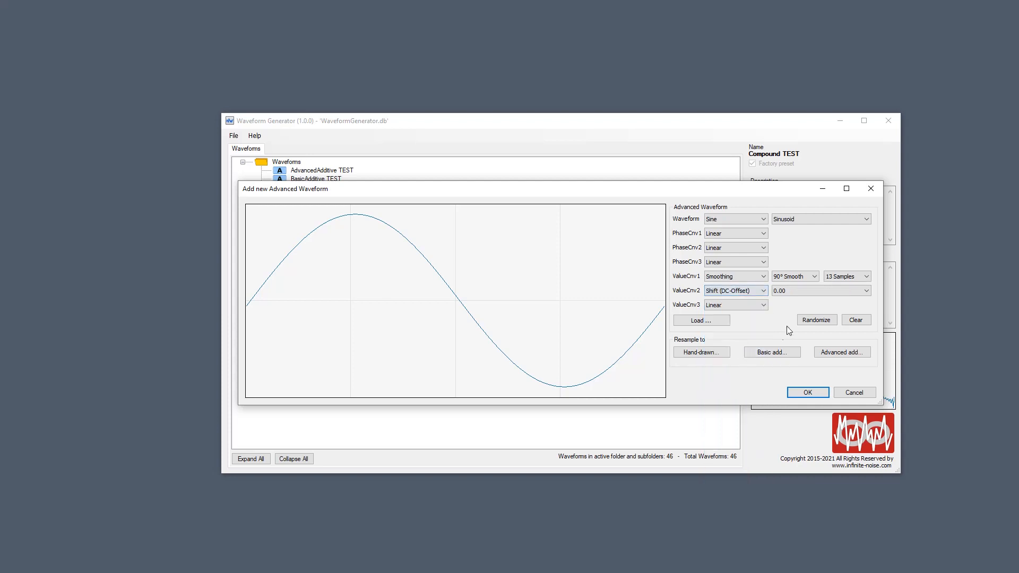
scroll(809, 291, "down", 1)
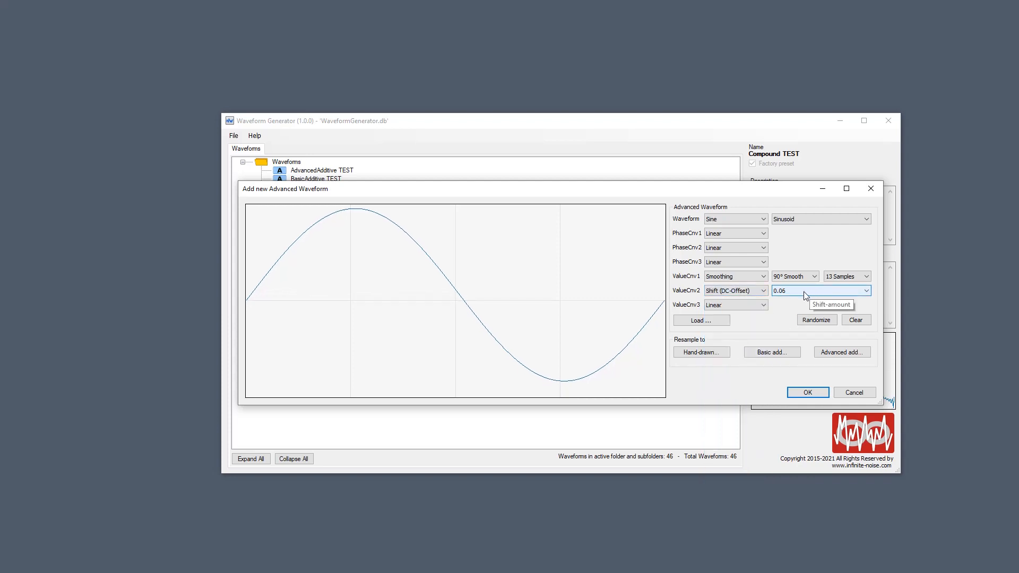
Reset both ValueCnv2 and ValueCnv1 to Linear
left_click(734, 292)
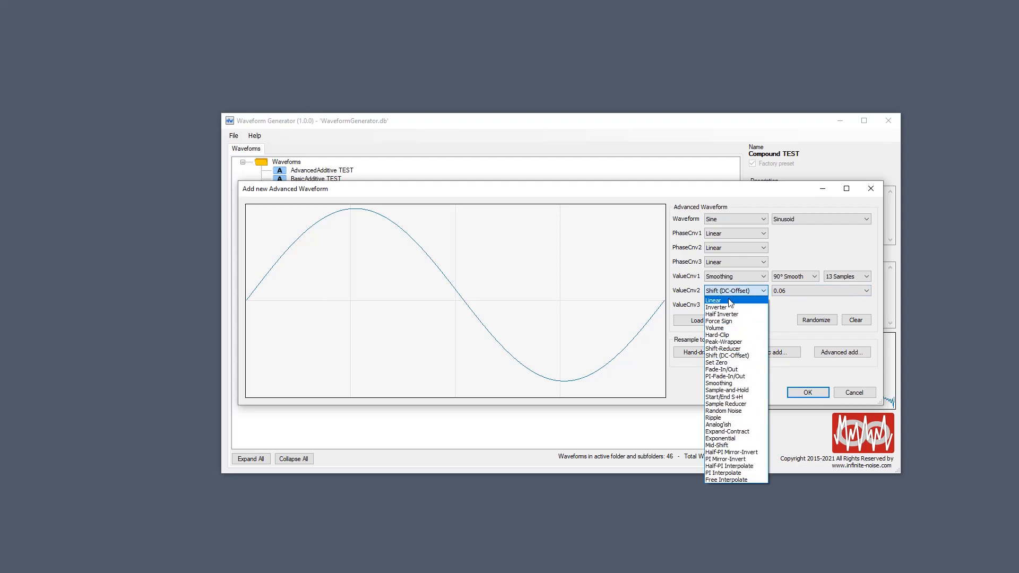
left_click(731, 301)
left_click(731, 277)
left_click(734, 287)
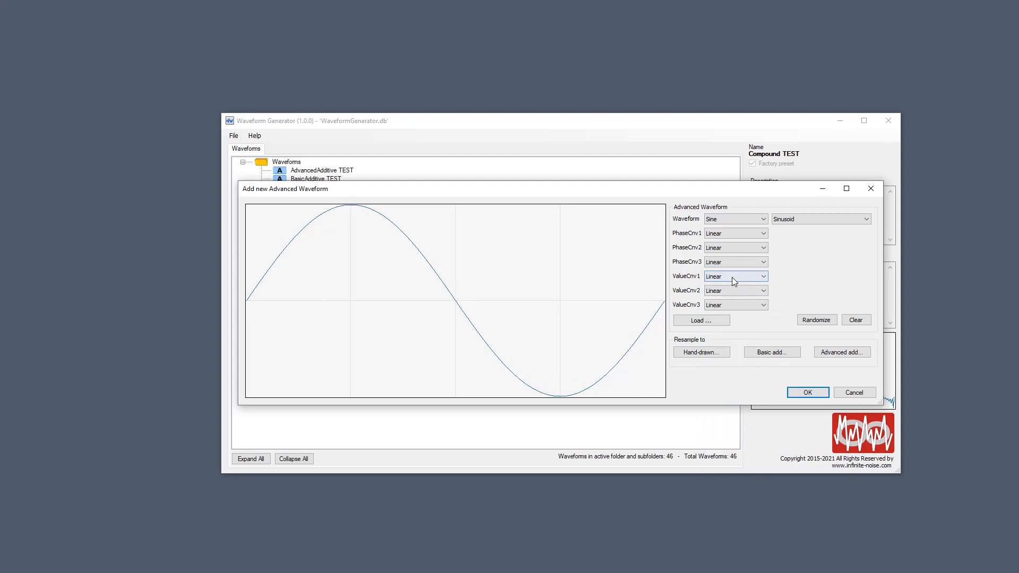
Apply Set Zero through ValueCnv1 to the range from 70° to 165°
left_click(731, 277)
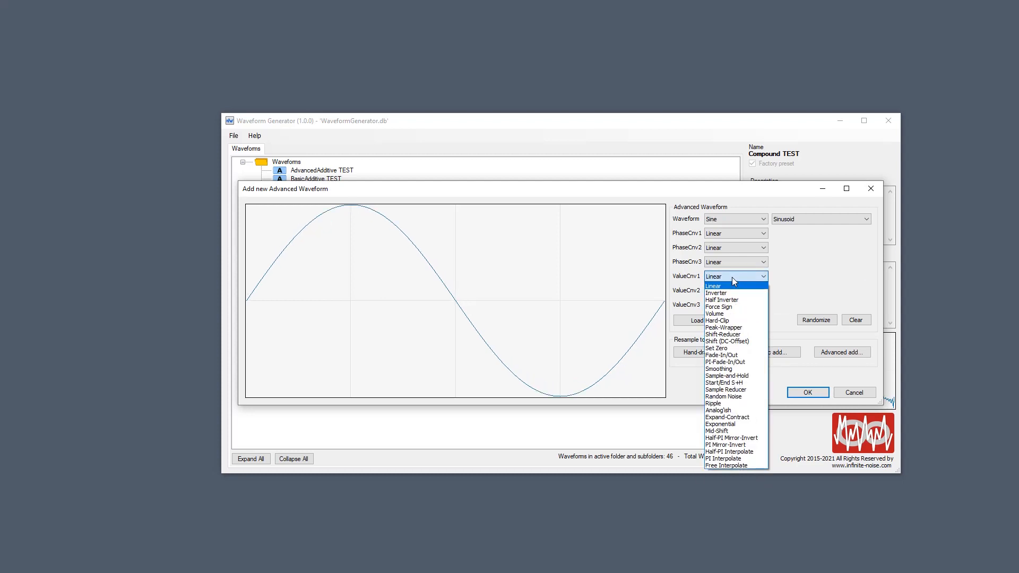
left_click(727, 349)
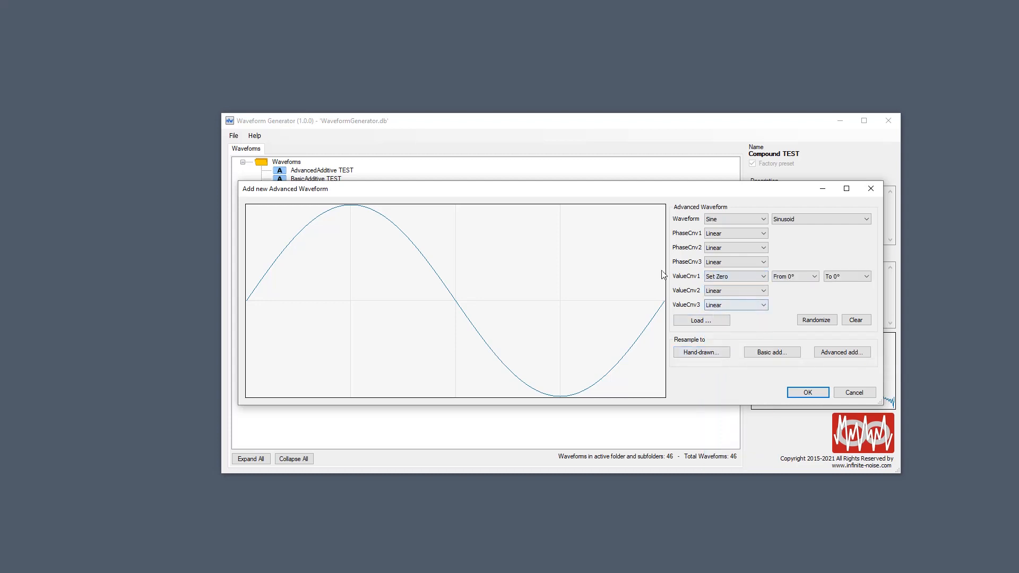
left_click(798, 278)
left_click_drag(817, 299, 813, 329)
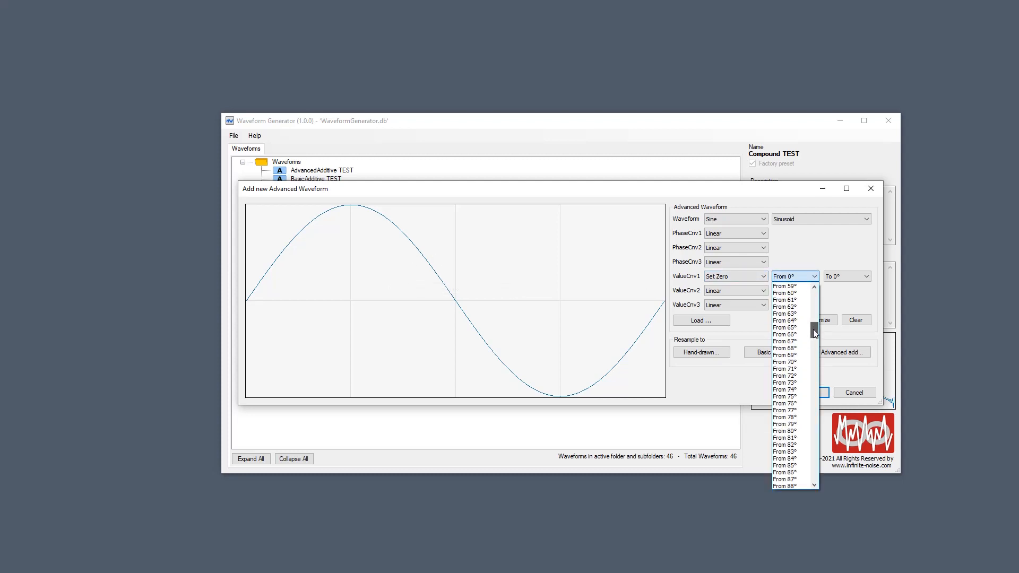
left_click(798, 362)
left_click(865, 276)
left_click_drag(867, 302, 867, 386)
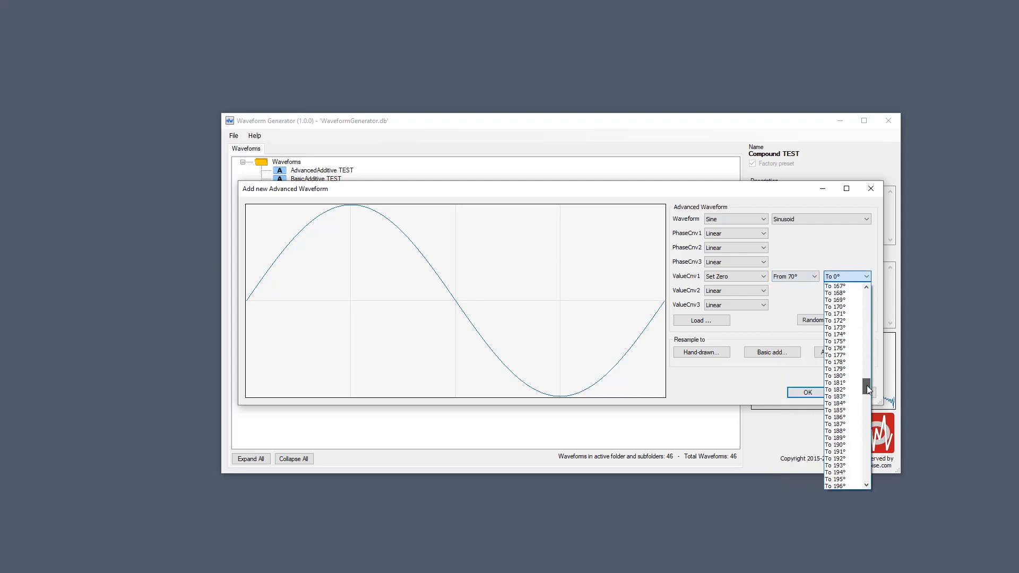
left_click(843, 294)
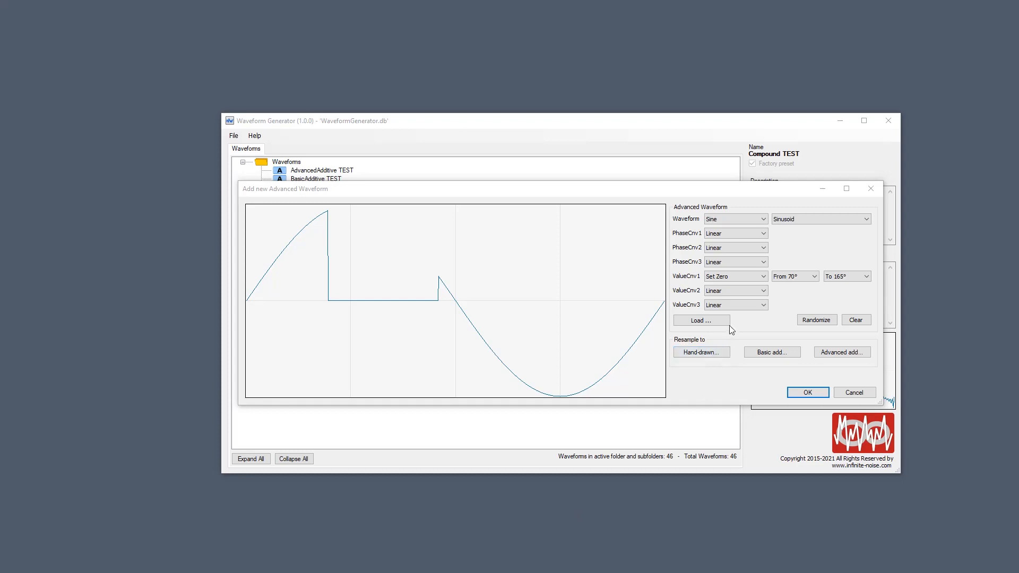
Change ValueCnv1 to Smoothing with 90° Smooth and 13 Samples
left_click(728, 277)
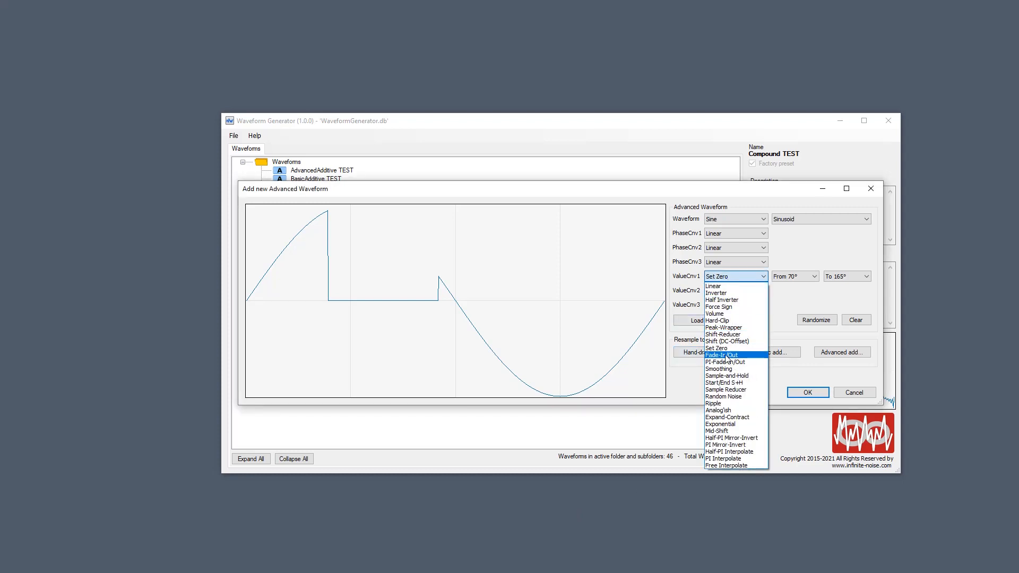
left_click(720, 369)
scroll(791, 280, "down", 2)
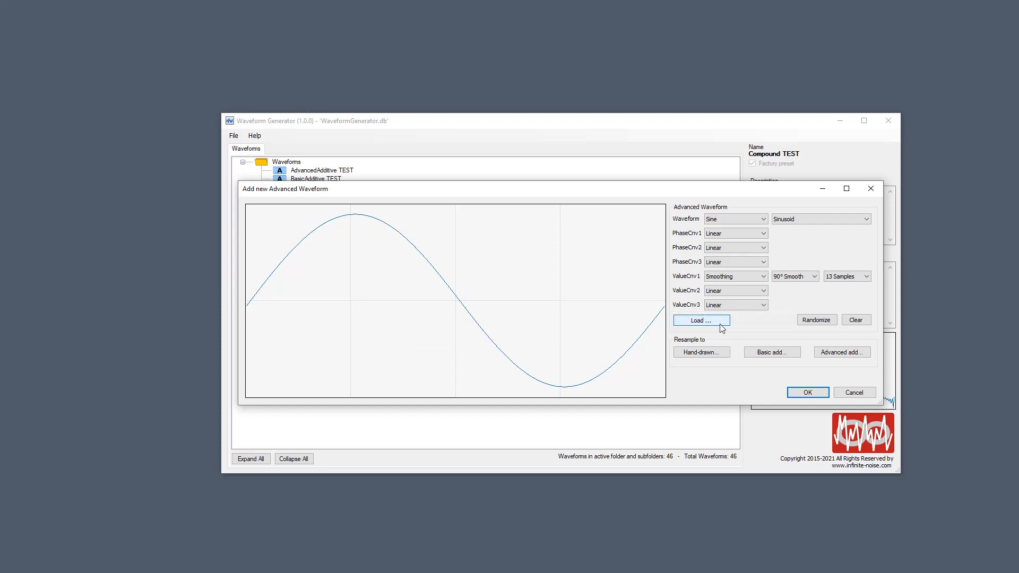
Apply Fade-In/Out through ValueCnv2 and raise its fade duration to 18°
left_click(730, 292)
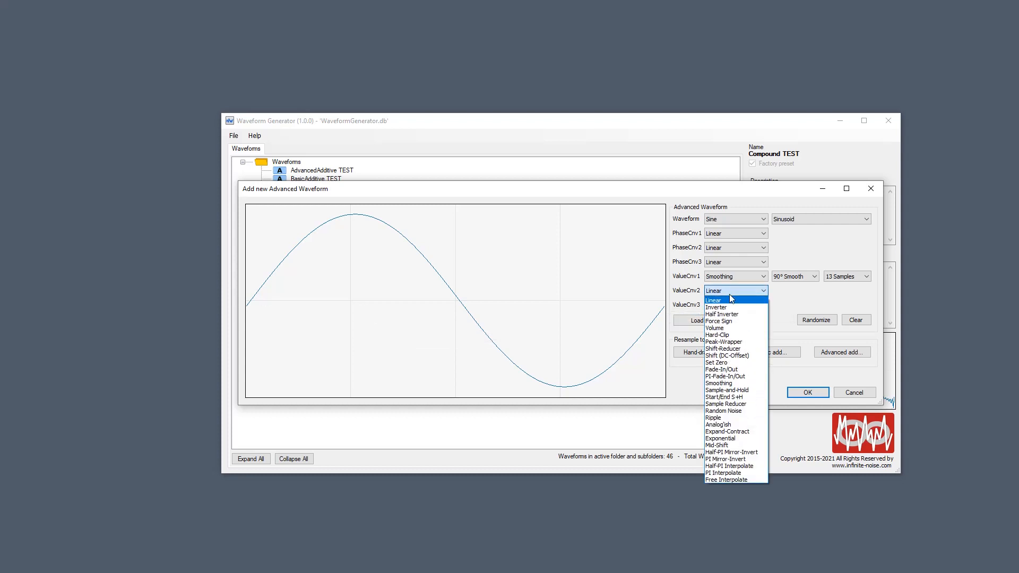
left_click(742, 374)
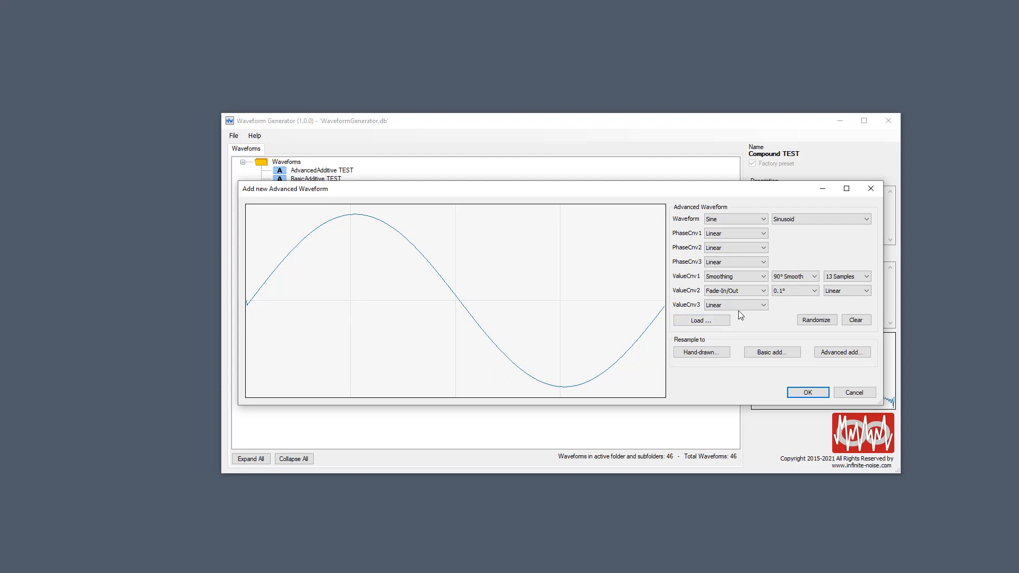
scroll(793, 292, "down", 3)
scroll(793, 292, "down", 2)
scroll(793, 292, "down", 1)
Go through the fade curve types of the ValueCnv2 Fade-In/Out, ending on Sinusoid1
left_click(840, 291)
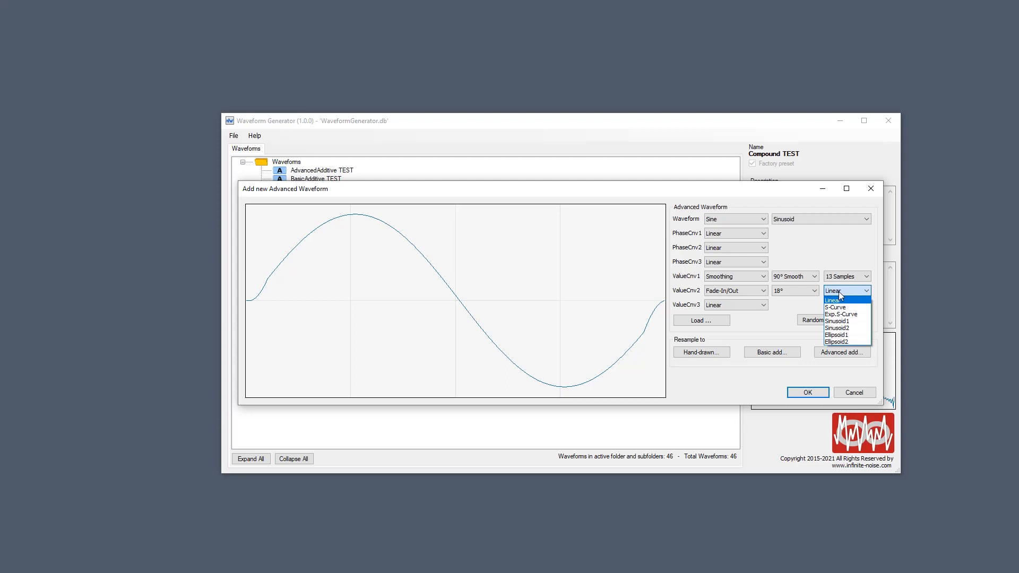
left_click(839, 294)
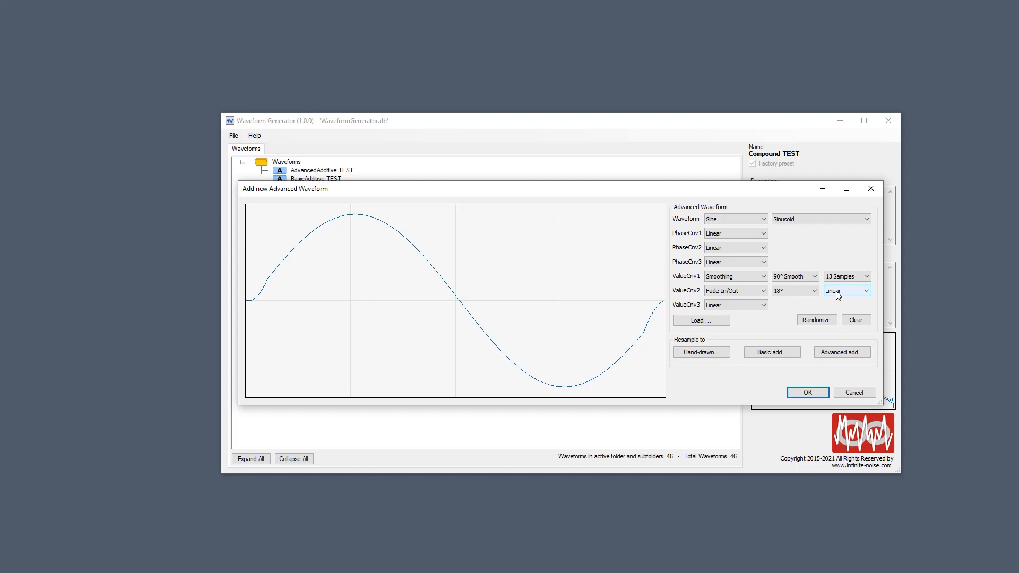
scroll(838, 295, "down", 1)
scroll(838, 295, "down", 1)
scroll(838, 295, "down", 1)
scroll(837, 295, "down", 1)
scroll(838, 295, "down", 1)
scroll(838, 295, "down", 1)
scroll(838, 295, "up", 3)
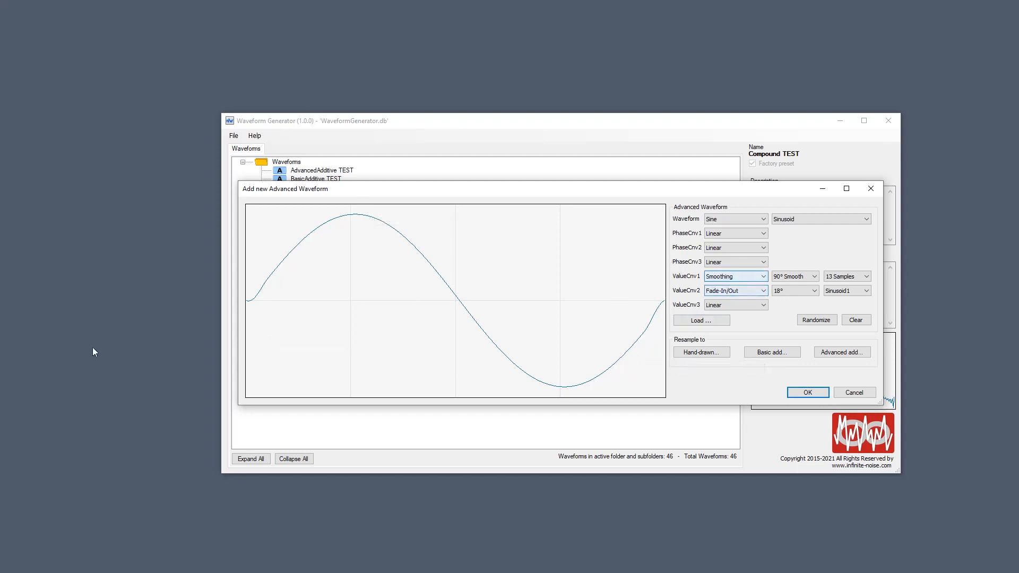
Clear the Smoothing and Fade-In/Out converters by setting ValueCnv1 and ValueCnv2 to Linear
left_click(732, 275)
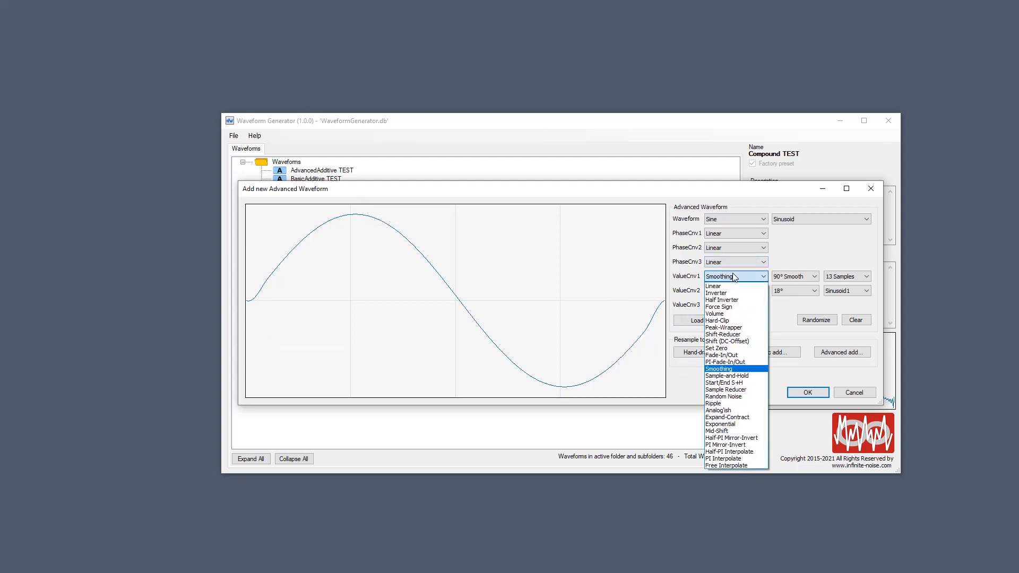
left_click(733, 286)
left_click(729, 293)
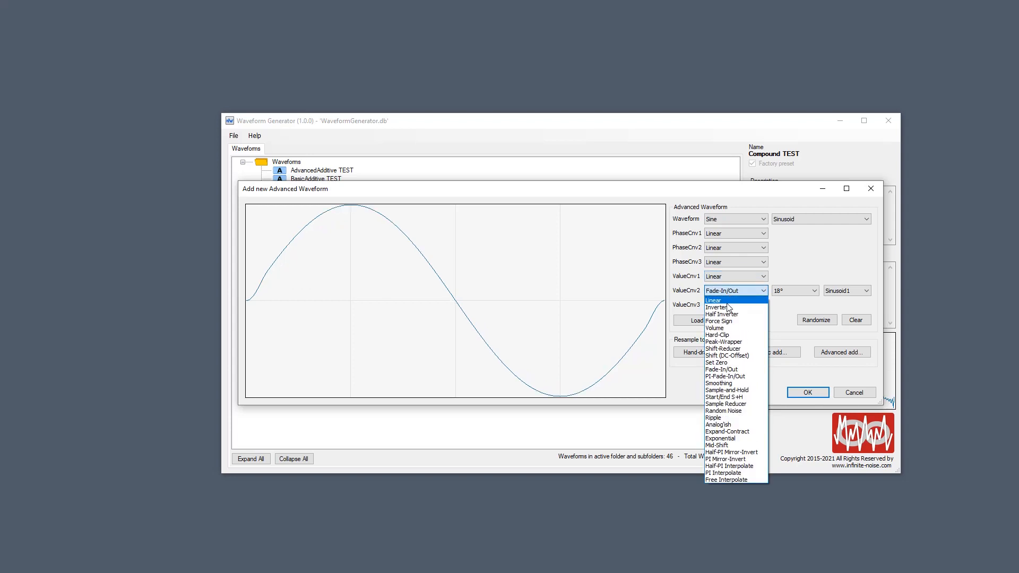
left_click(729, 301)
Try Saw (Down) with 128 harmonics as the base waveform
left_click(718, 219)
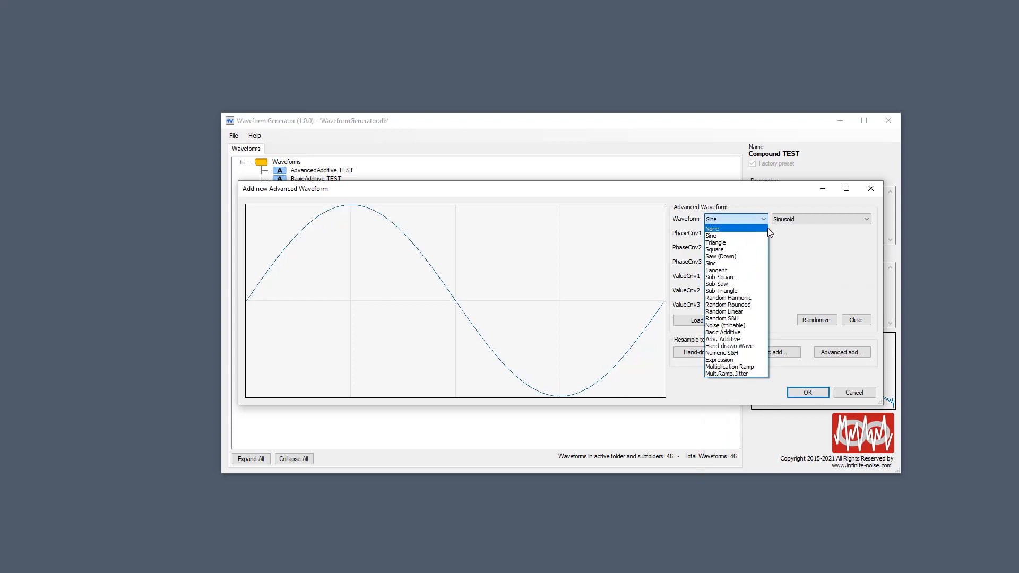
left_click(745, 257)
scroll(803, 221, "up", 3)
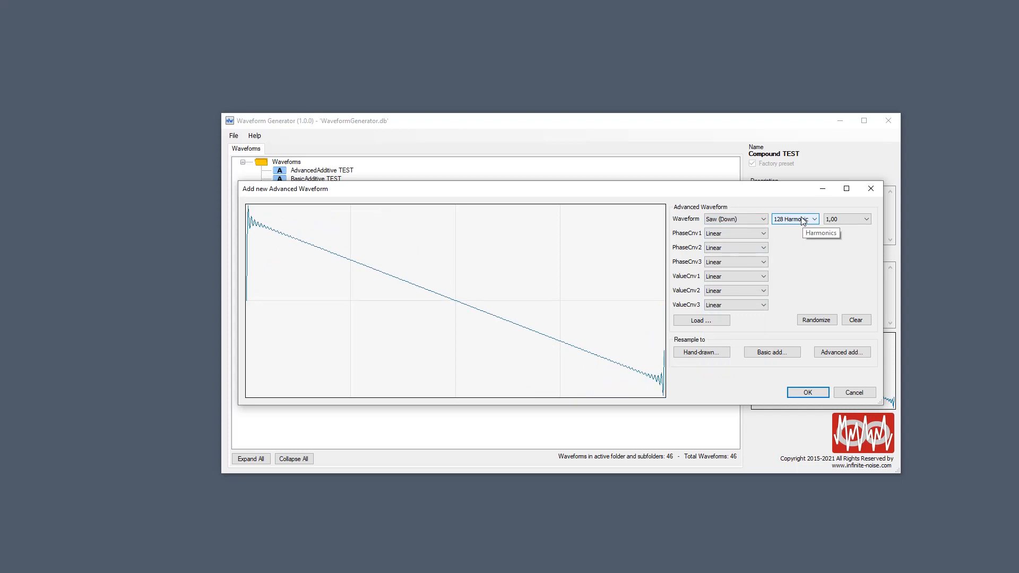
Change the base waveform to Square and vary its harmonics, ending on 56 Harmonics
left_click(736, 219)
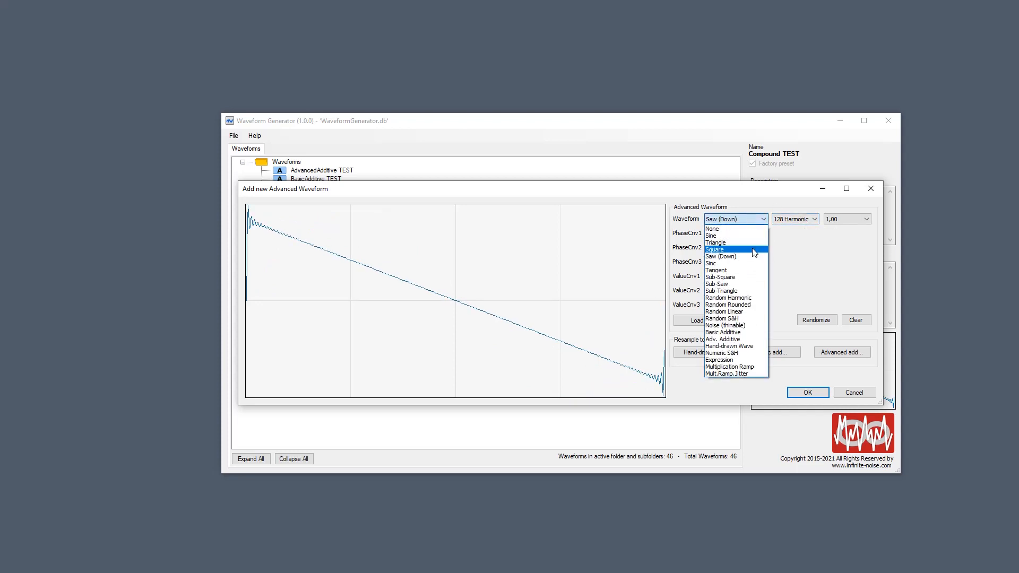
left_click(724, 249)
scroll(785, 220, "down", 4)
scroll(787, 222, "up", 6)
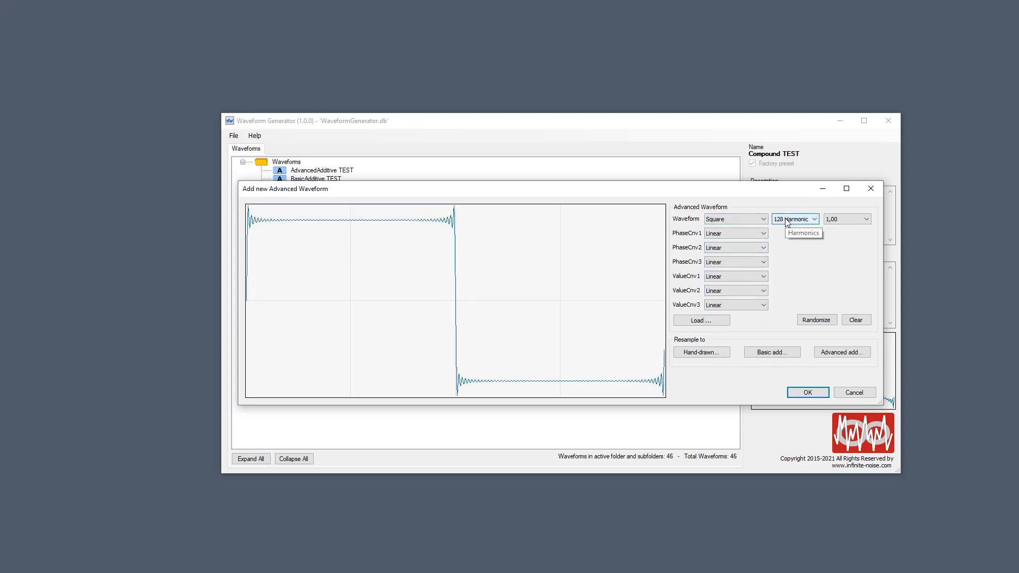
scroll(787, 222, "down", 3)
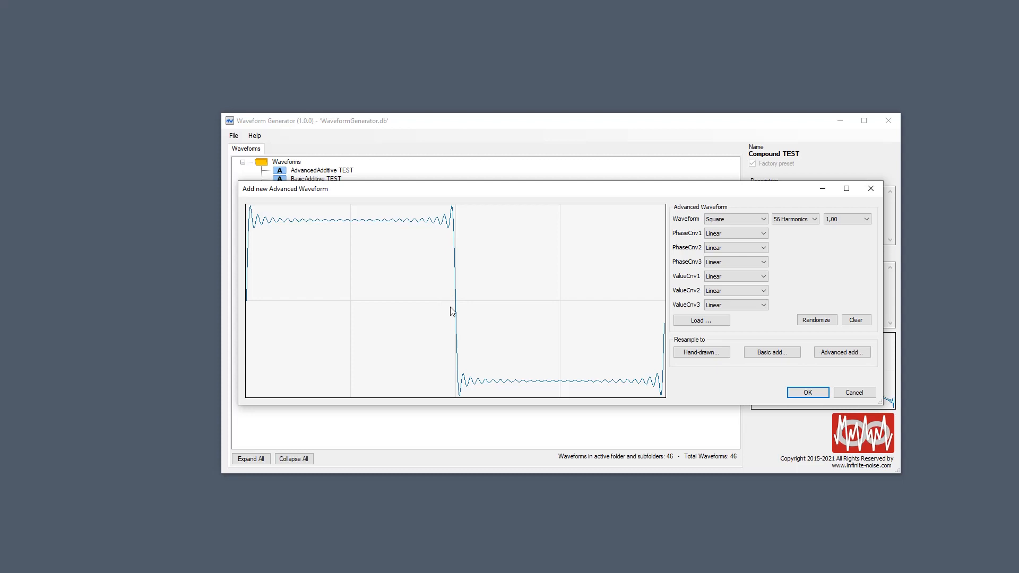
Apply PI-Fade-In/Out through ValueCnv1 and raise its fade duration through 45° to 75°
left_click(734, 276)
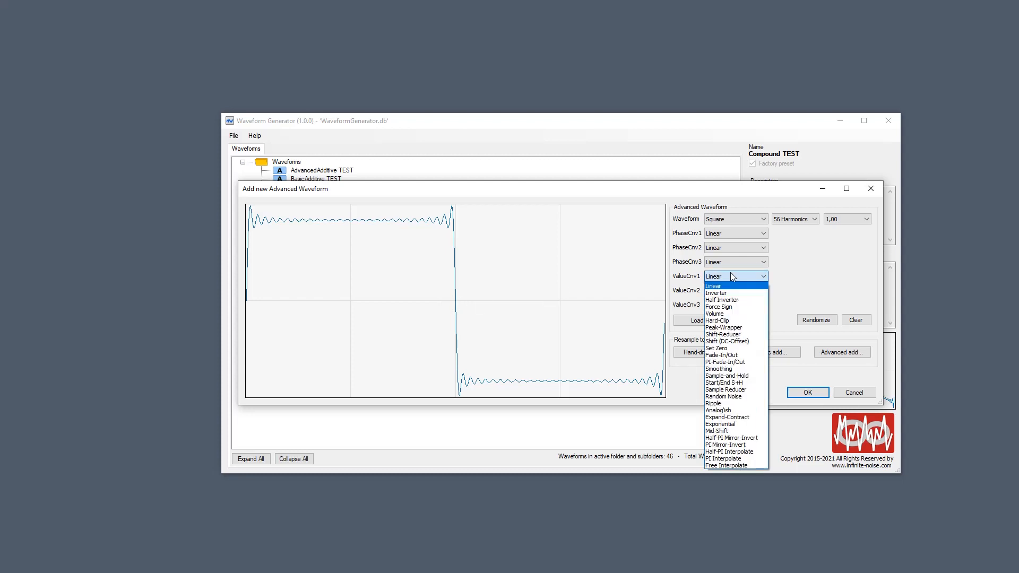
left_click(734, 363)
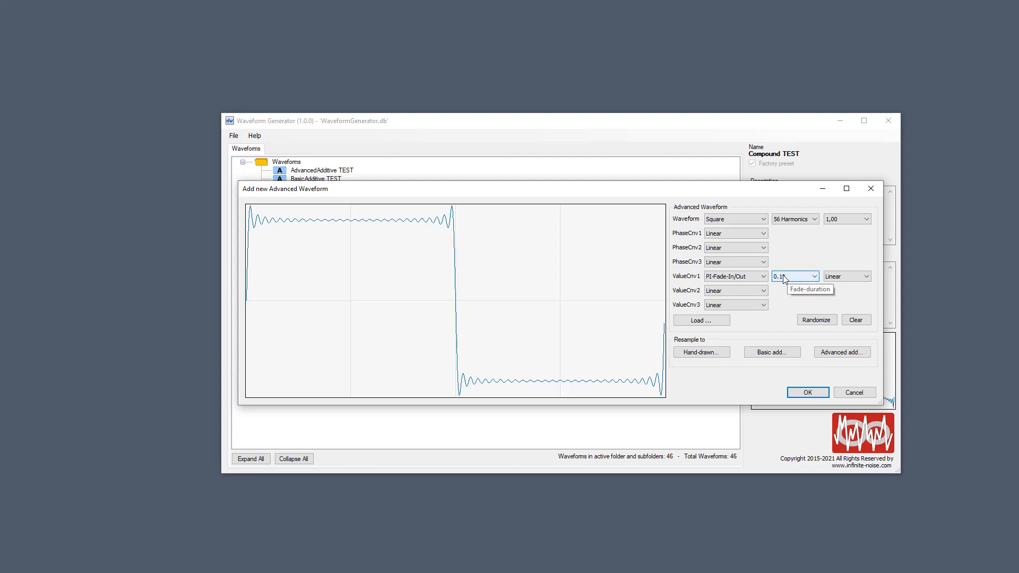
scroll(786, 277, "down", 8)
scroll(786, 278, "down", 2)
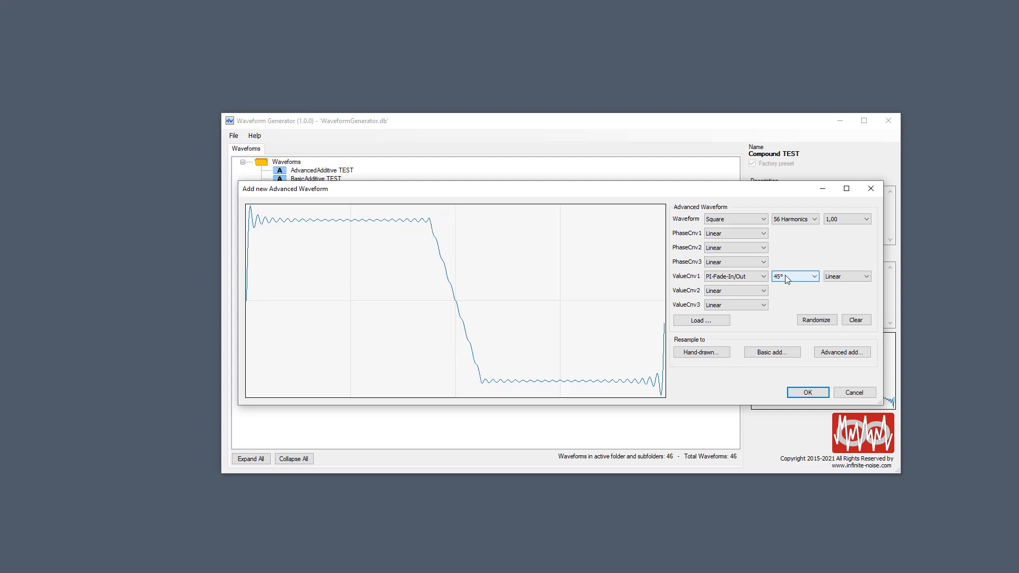
scroll(785, 278, "down", 1)
scroll(787, 280, "down", 1)
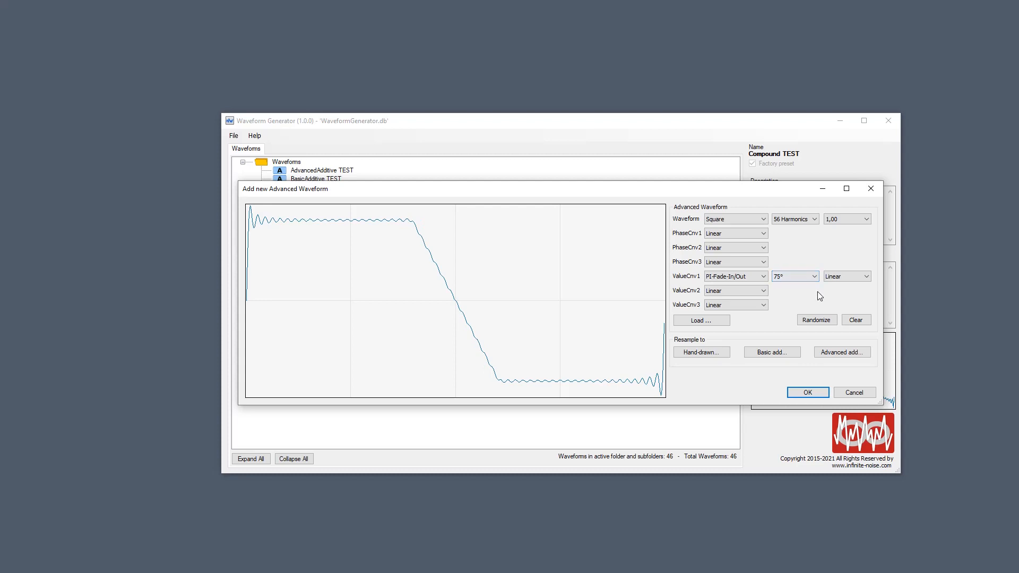
Step the PI-Fade-In/Out curve type to Ellipsoid1 and vary the fade duration up to 360°, ending on 36°
left_click(843, 275)
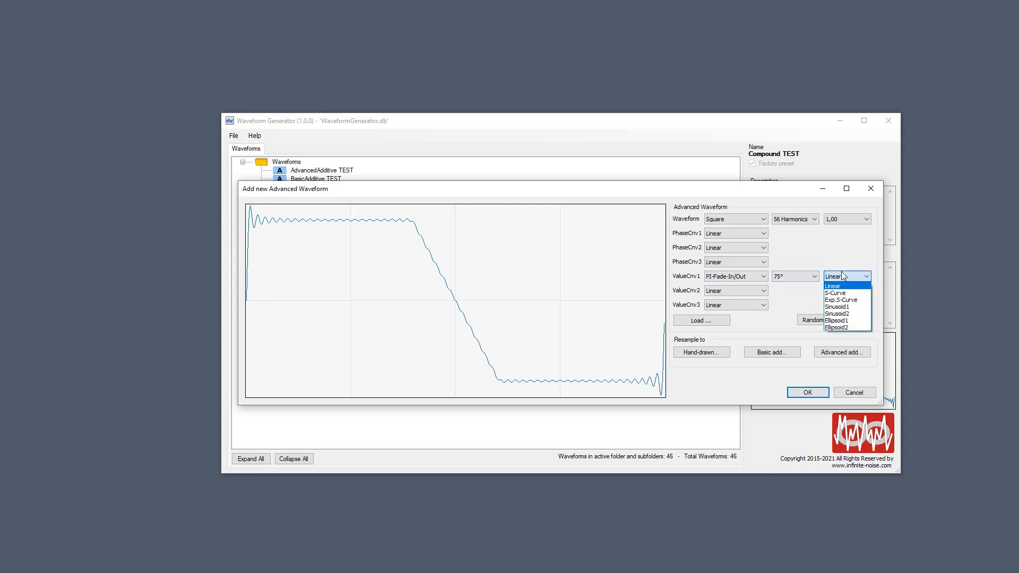
left_click(839, 278)
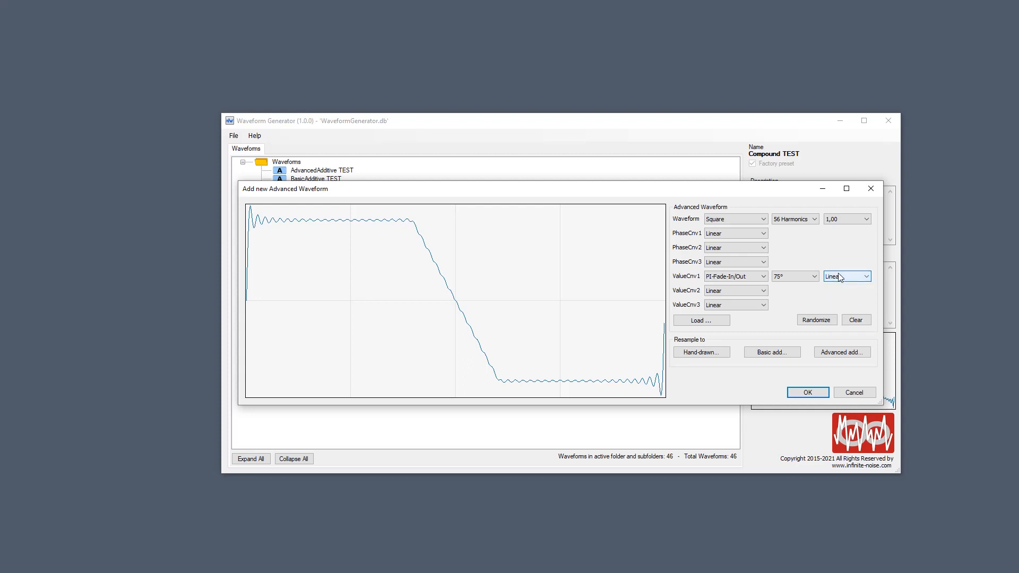
scroll(839, 277, "down", 1)
scroll(839, 277, "down", 1)
scroll(840, 277, "down", 2)
scroll(839, 277, "down", 1)
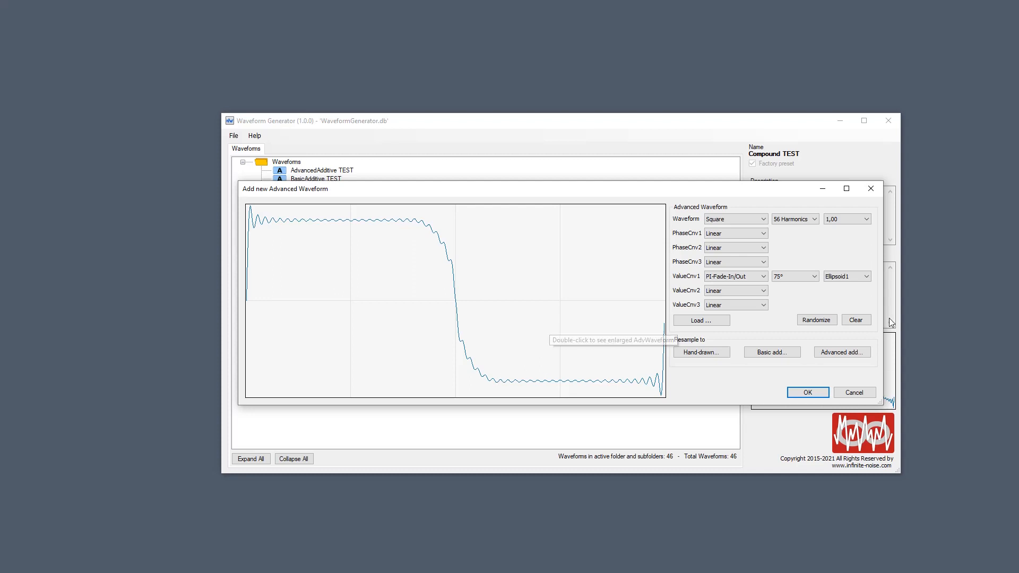
scroll(793, 281, "down", 5)
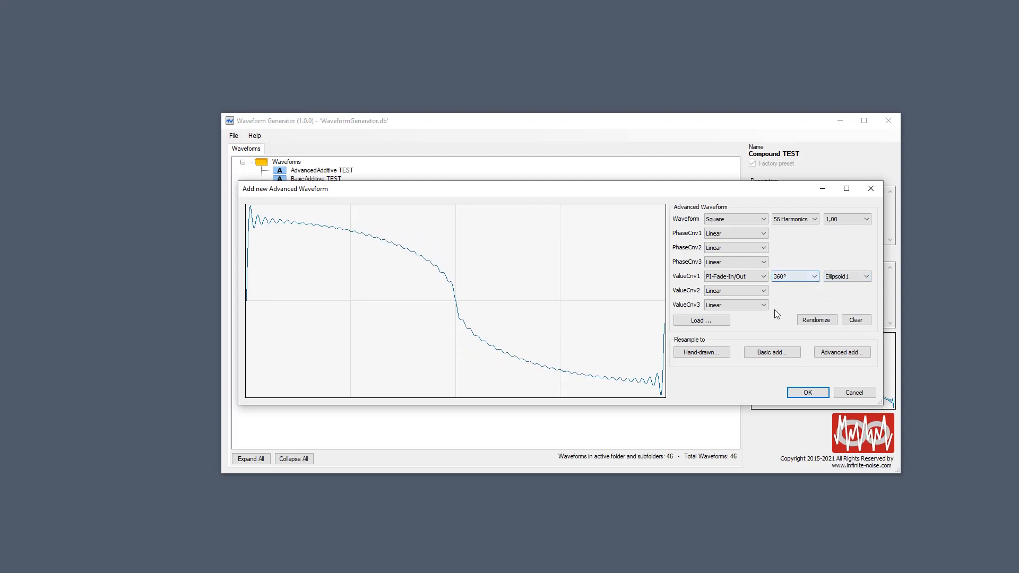
scroll(799, 279, "up", 5)
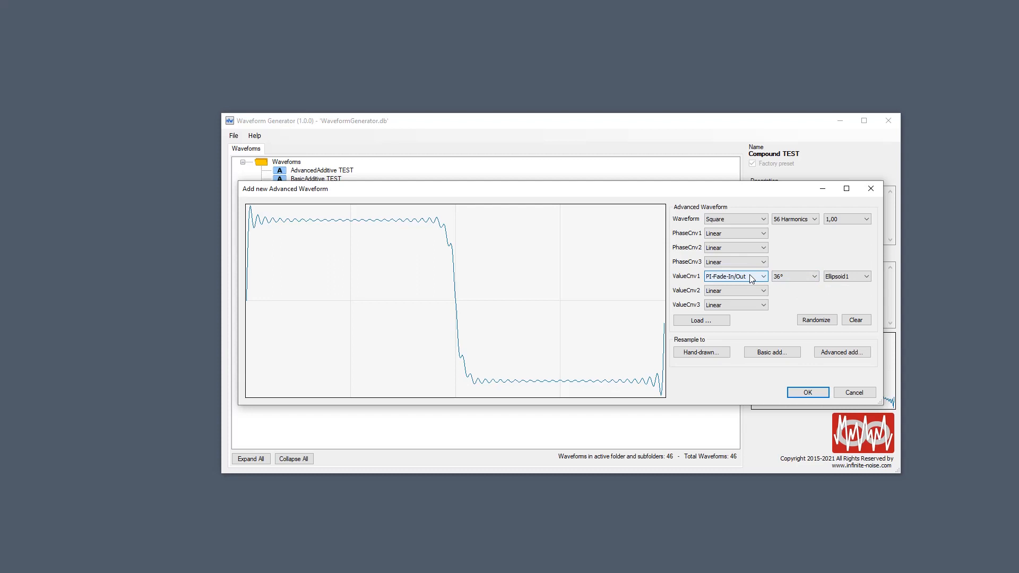
Try Sine as the base waveform, and switch it to Random Linear with 5 Steps +/-
left_click(739, 219)
left_click(736, 232)
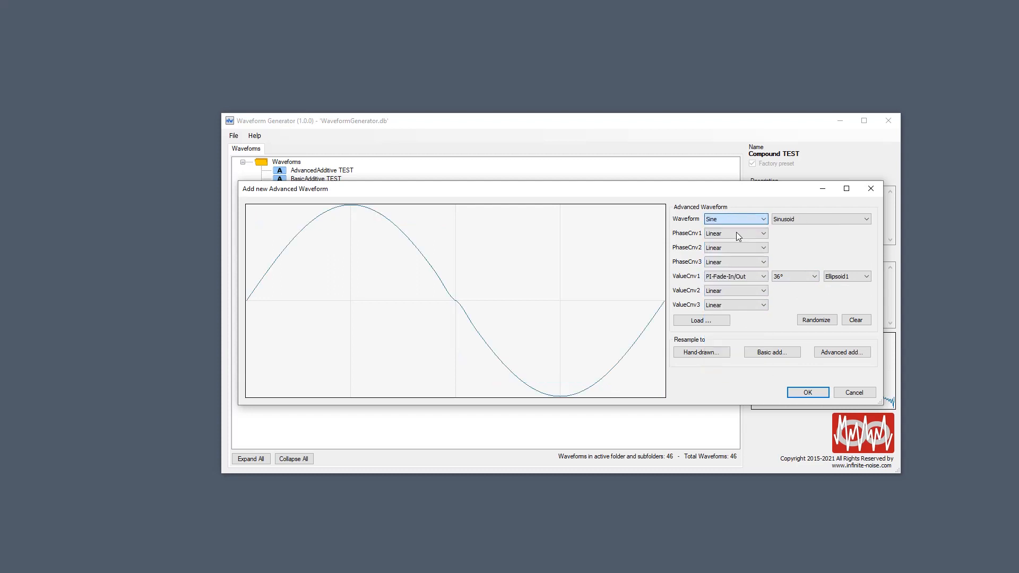
left_click(744, 277)
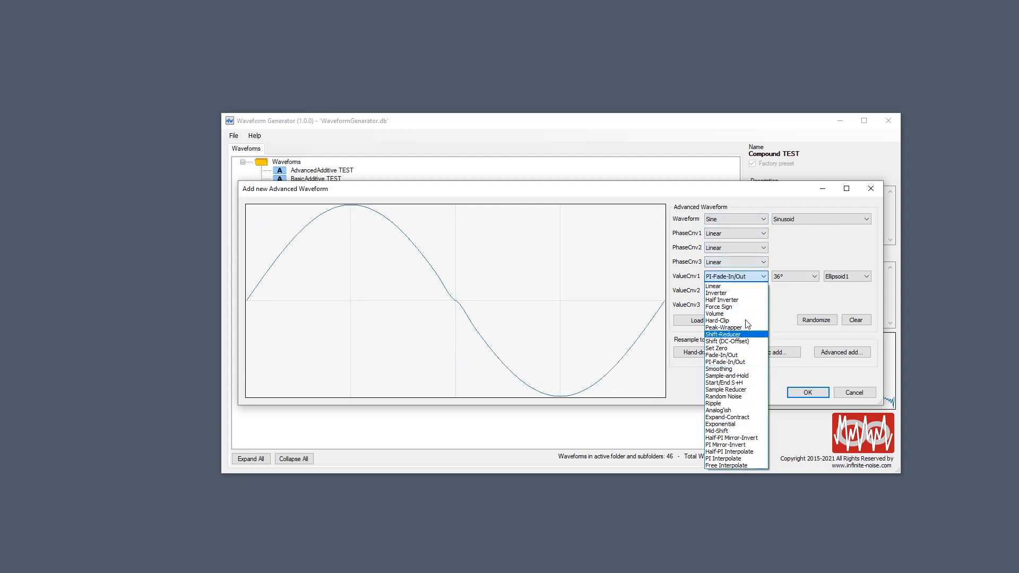
left_click(724, 218)
left_click(725, 218)
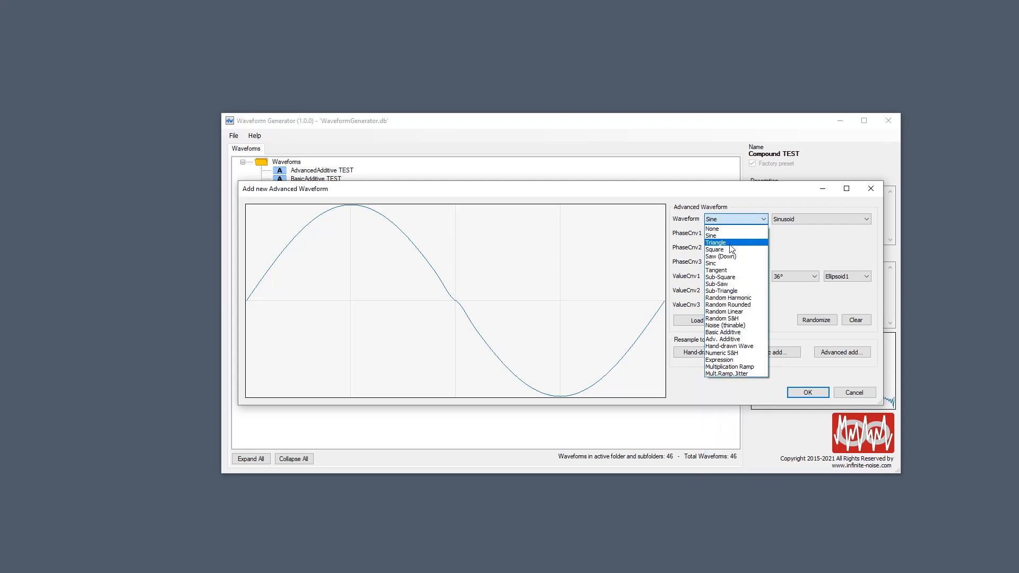
left_click(751, 315)
scroll(796, 221, "down", 1)
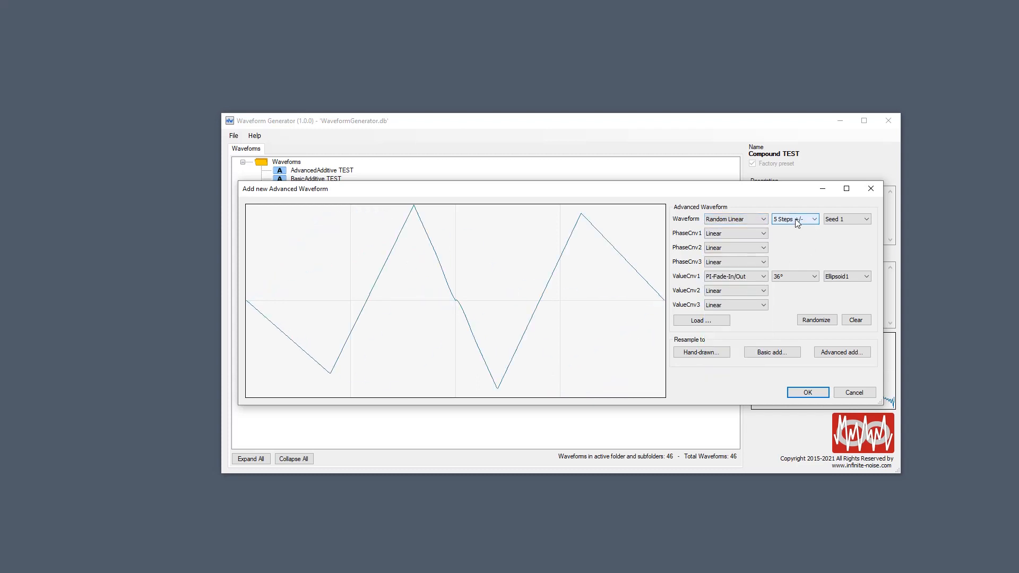
Reset ValueCnv1 to Linear and raise the Random Linear waveform to 9 Steps
left_click(741, 278)
left_click(752, 286)
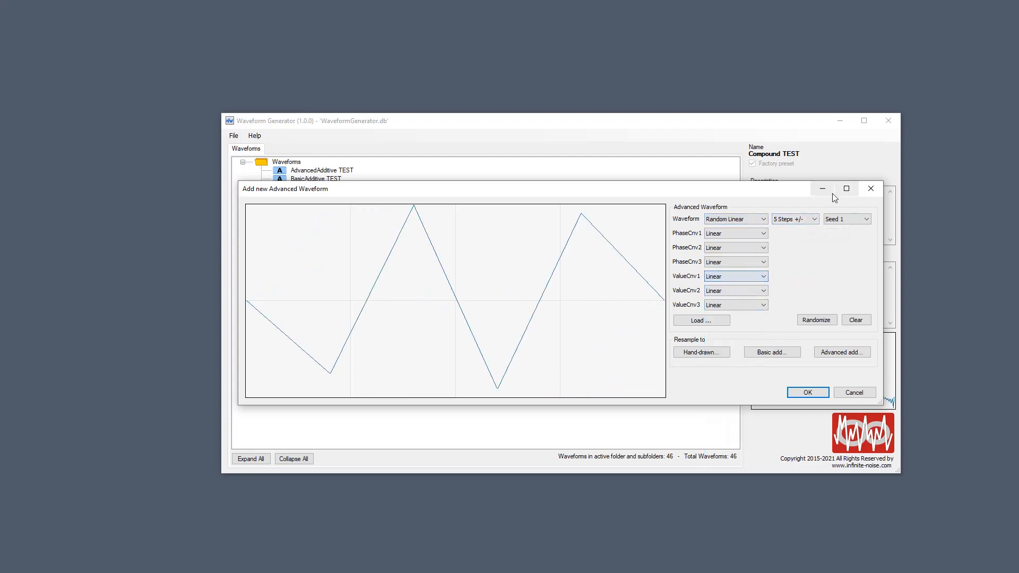
scroll(789, 223, "down", 3)
scroll(790, 226, "down", 1)
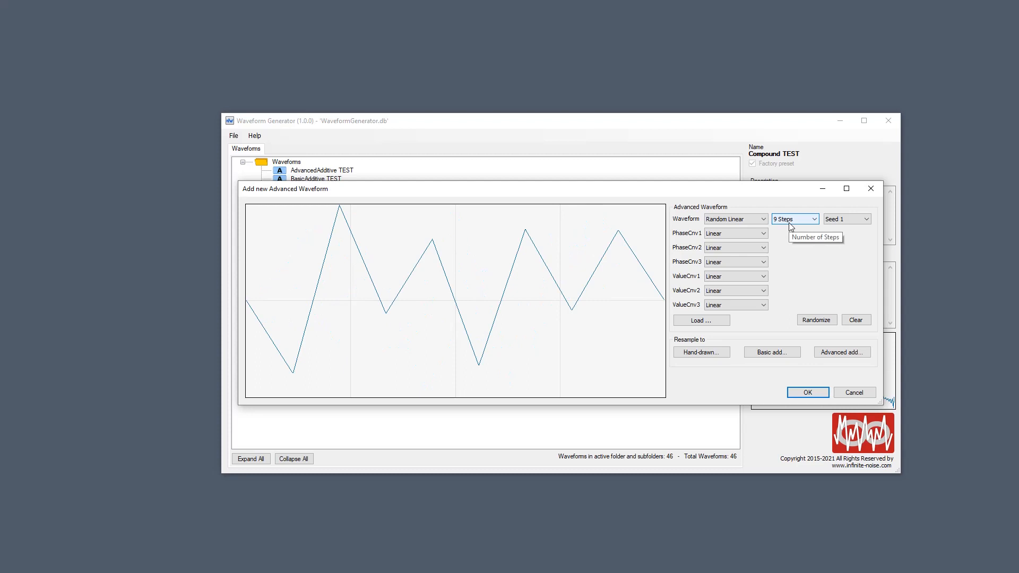
Apply Smoothing through ValueCnv1 and raise it to 10° Smooth with 47 Samples
left_click(732, 276)
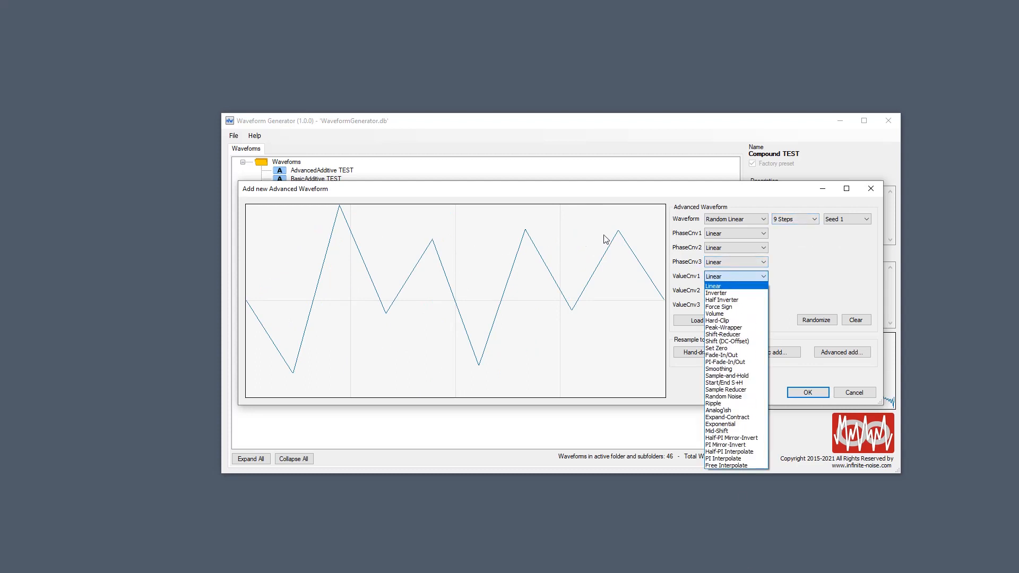
left_click(728, 369)
scroll(789, 278, "down", 1)
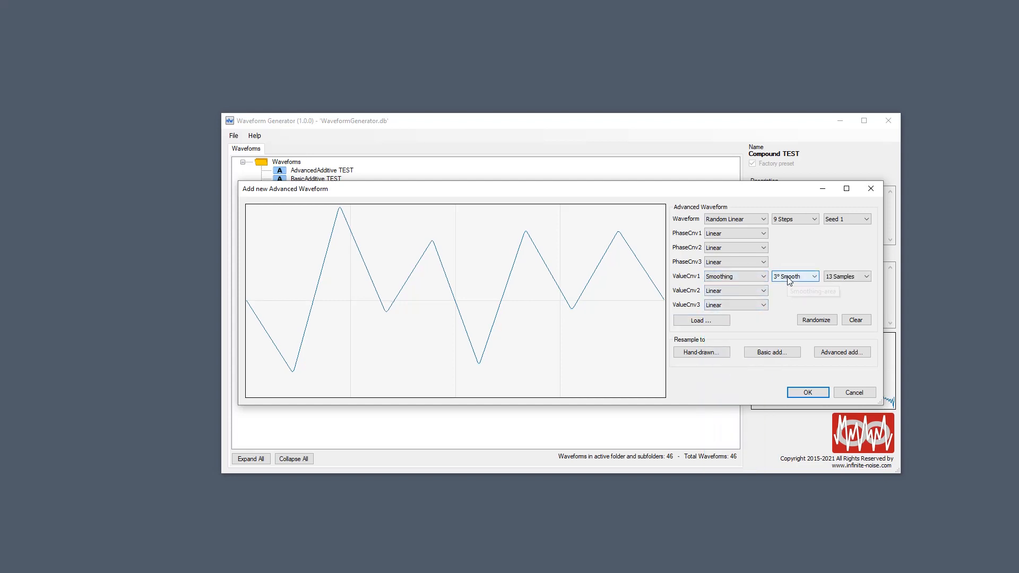
scroll(789, 280, "down", 2)
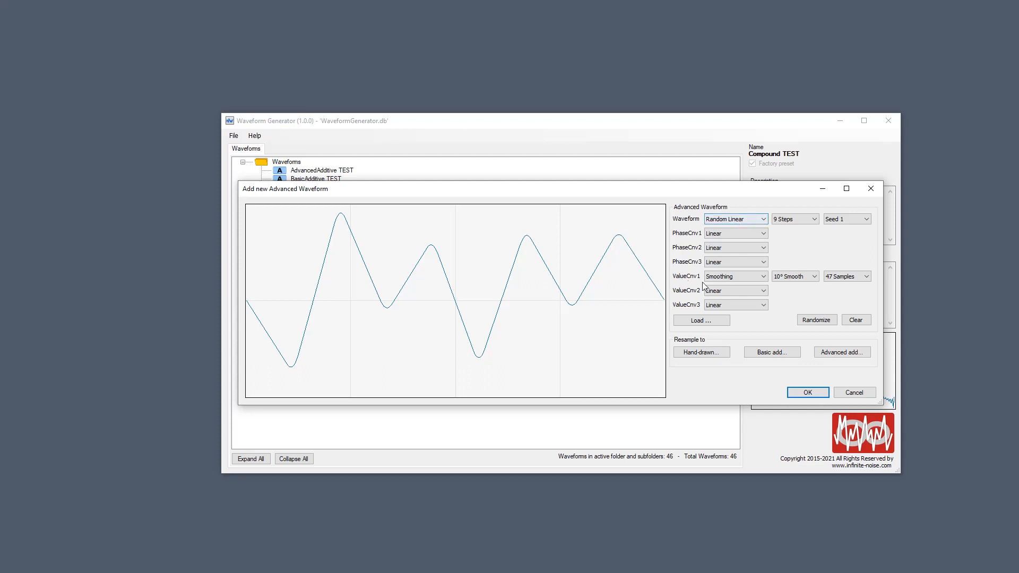
Add a second Smoothing converter in ValueCnv2 at 3° with 47 Samples, and resample the result to a hand-drawn wave
left_click(725, 291)
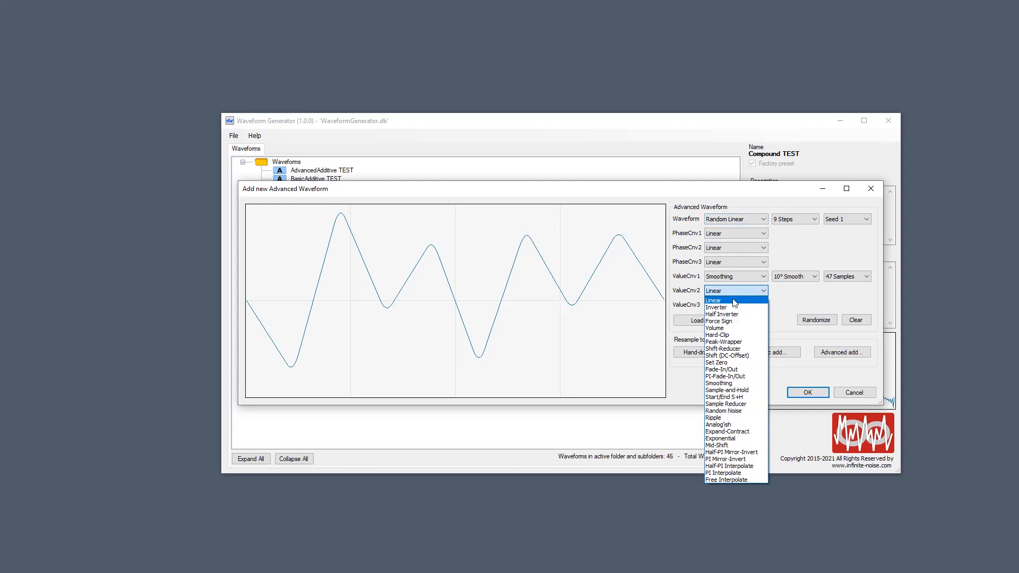
left_click(732, 383)
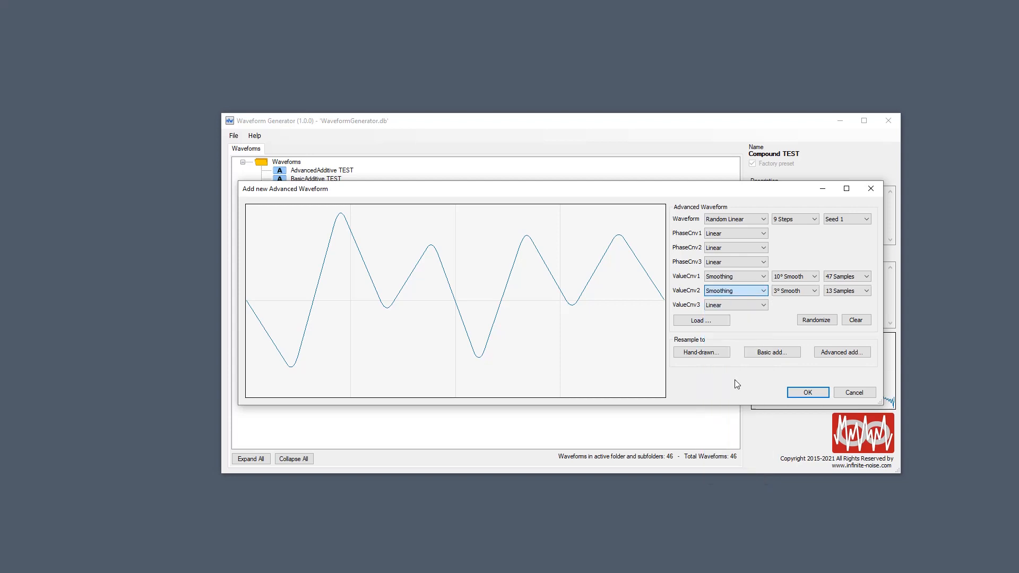
scroll(838, 291, "down", 5)
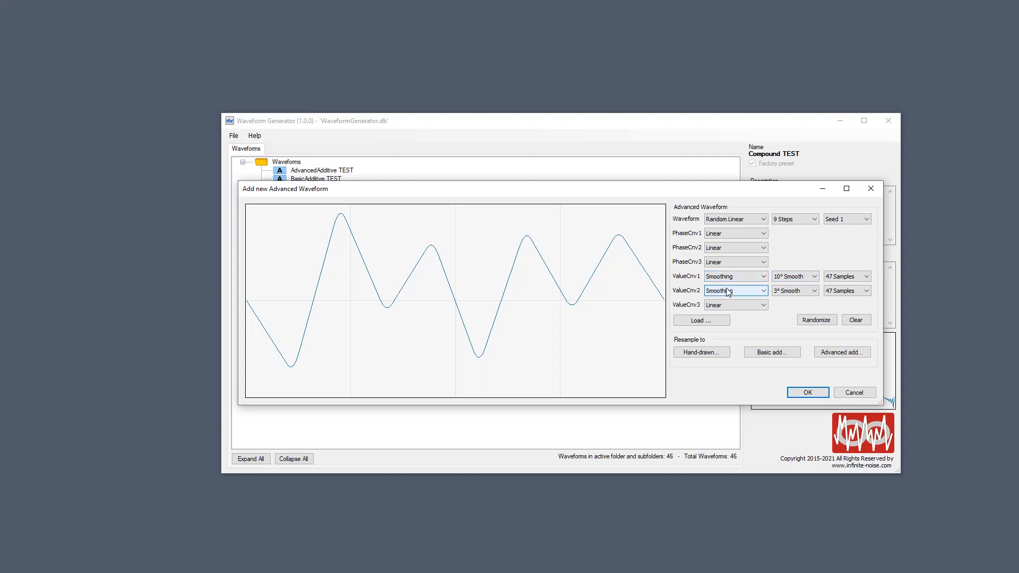
left_click(708, 353)
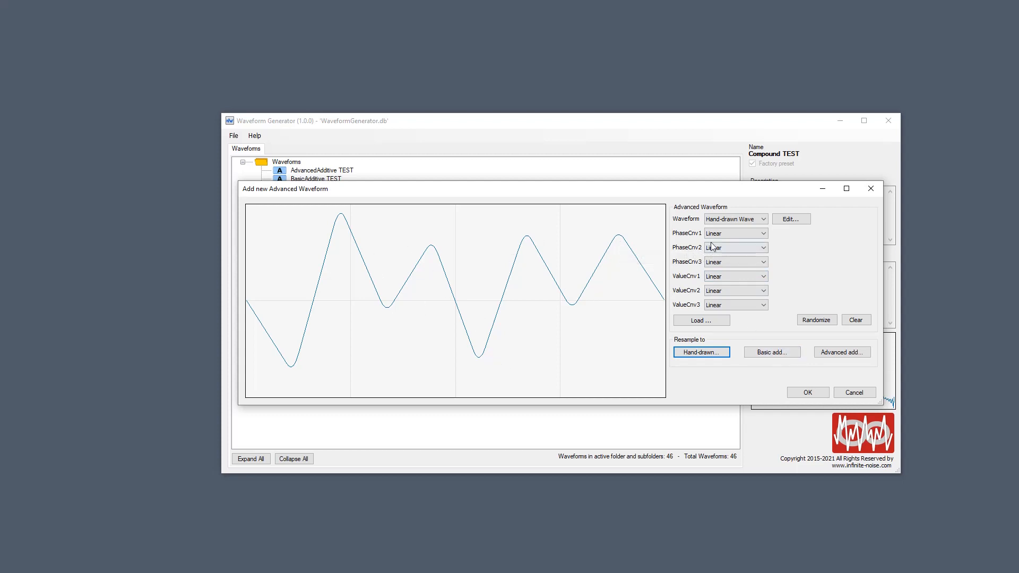
Change the base waveform to Sine and apply Sample-and-Hold through ValueCnv1
left_click(722, 220)
left_click(721, 236)
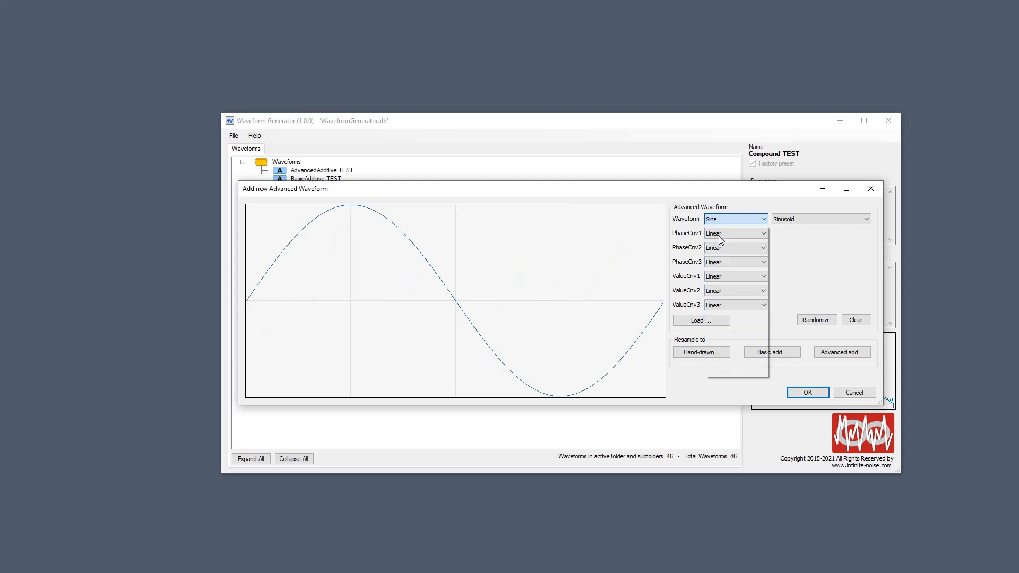
left_click(722, 275)
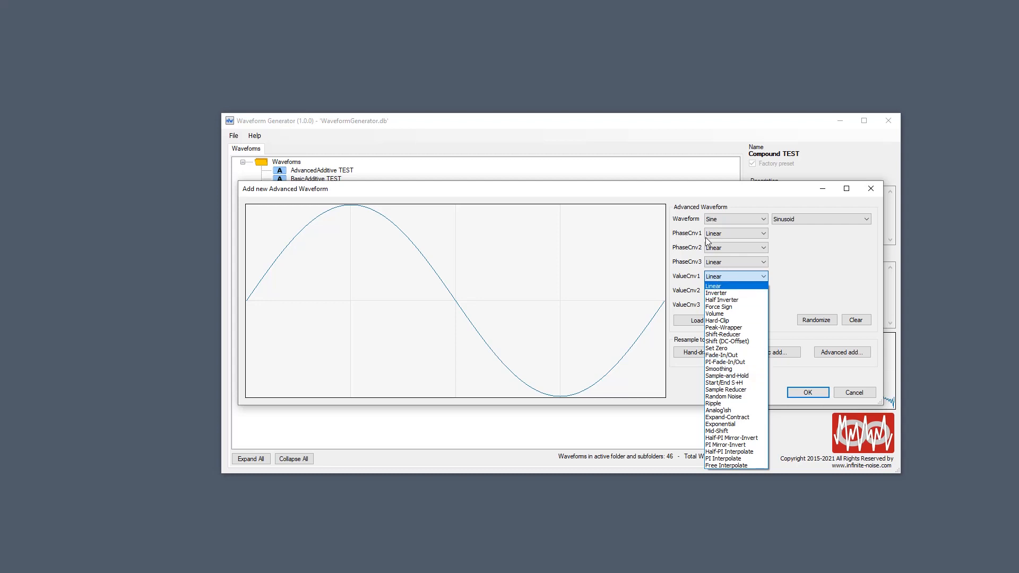
left_click(746, 376)
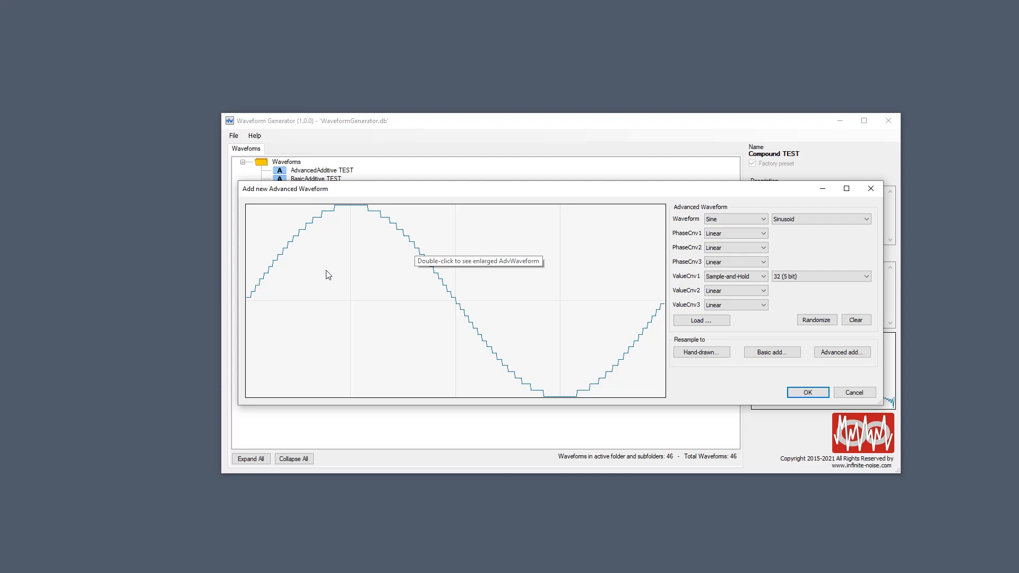
Vary the Sample-and-Hold step count through 37, 6, 5 and 16, ending on 31
scroll(798, 276, "down", 5)
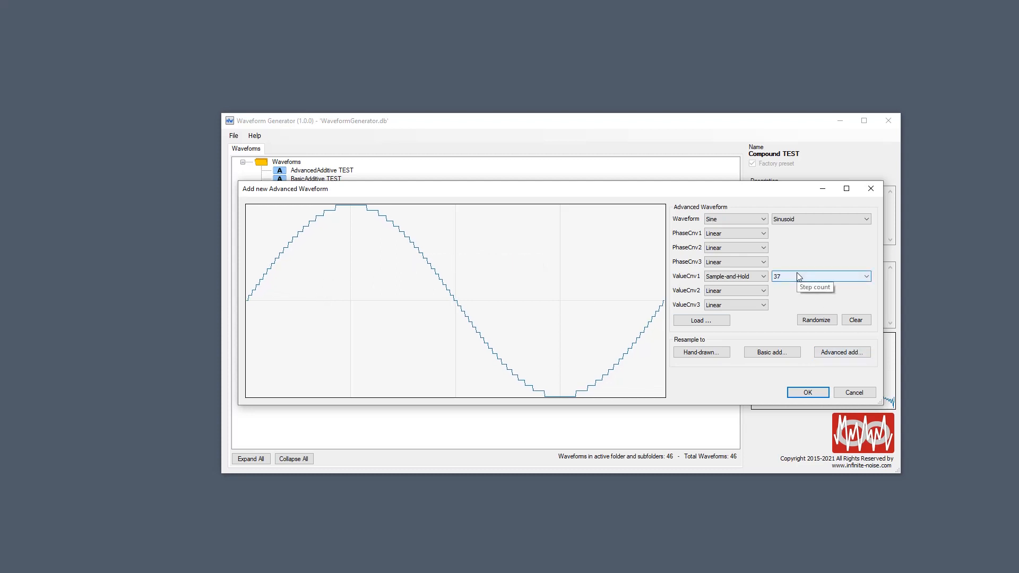
scroll(799, 276, "up", 20)
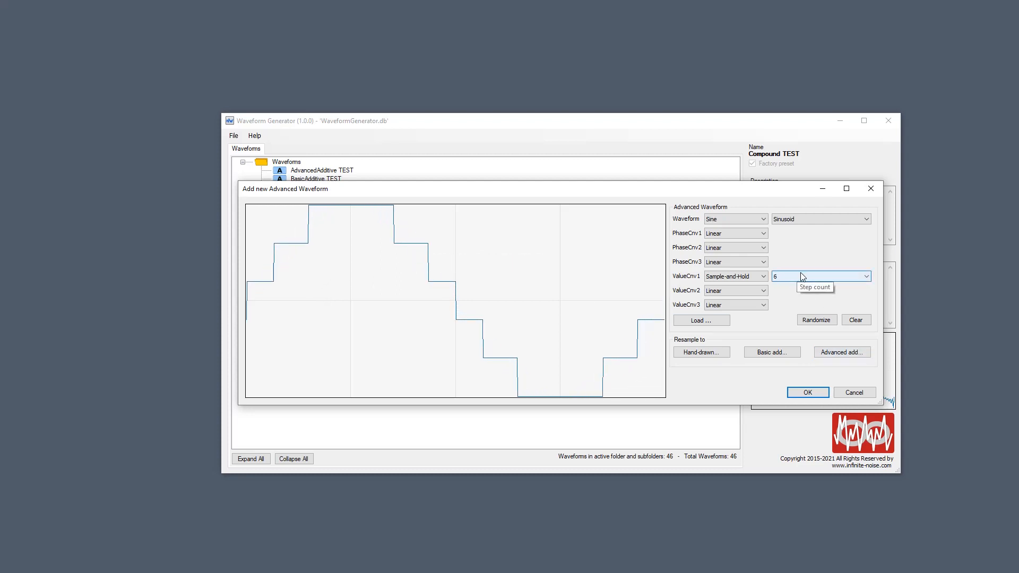
scroll(799, 276, "up", 1)
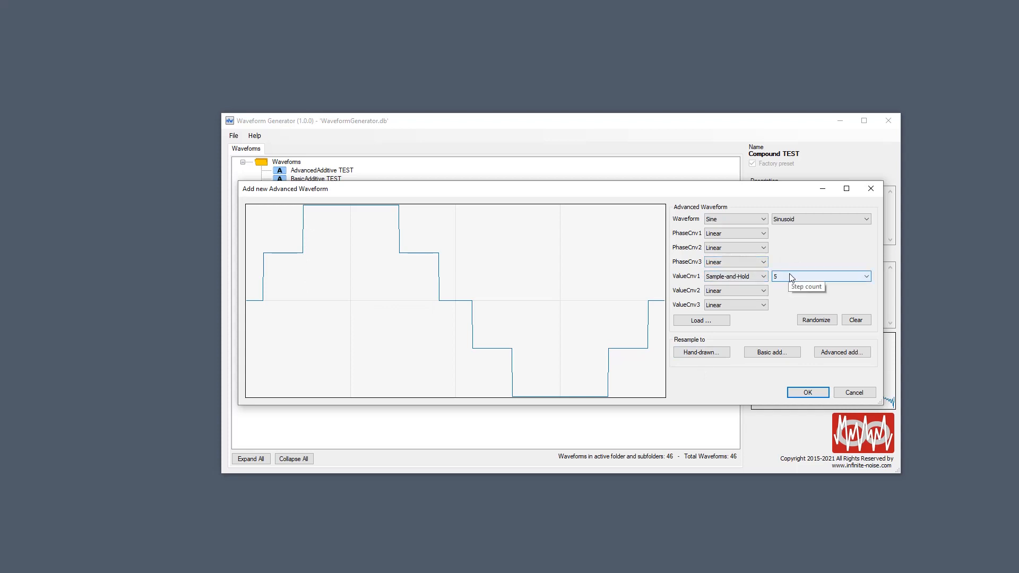
scroll(791, 278, "down", 3)
scroll(791, 277, "down", 4)
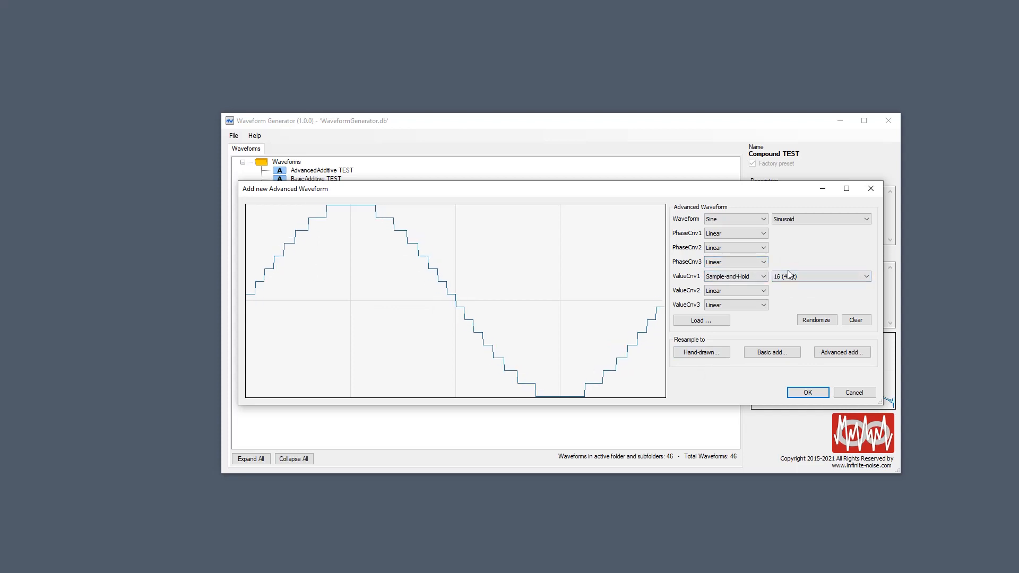
scroll(790, 276, "down", 10)
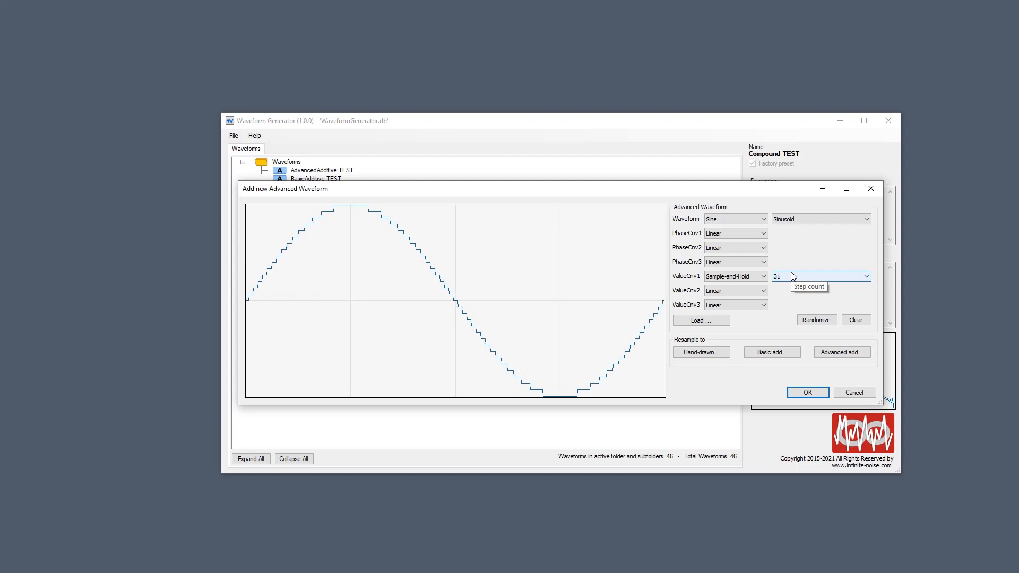
Switch ValueCnv1 to Start/End S+H at 30°, and step its position from Only at 0° back to At 0° and 360°
left_click(742, 278)
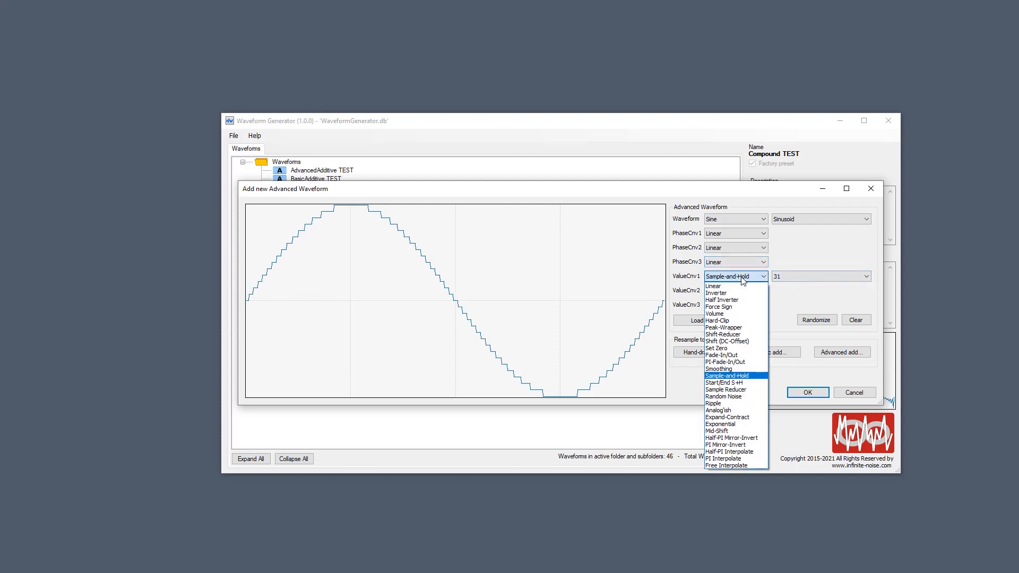
left_click(744, 382)
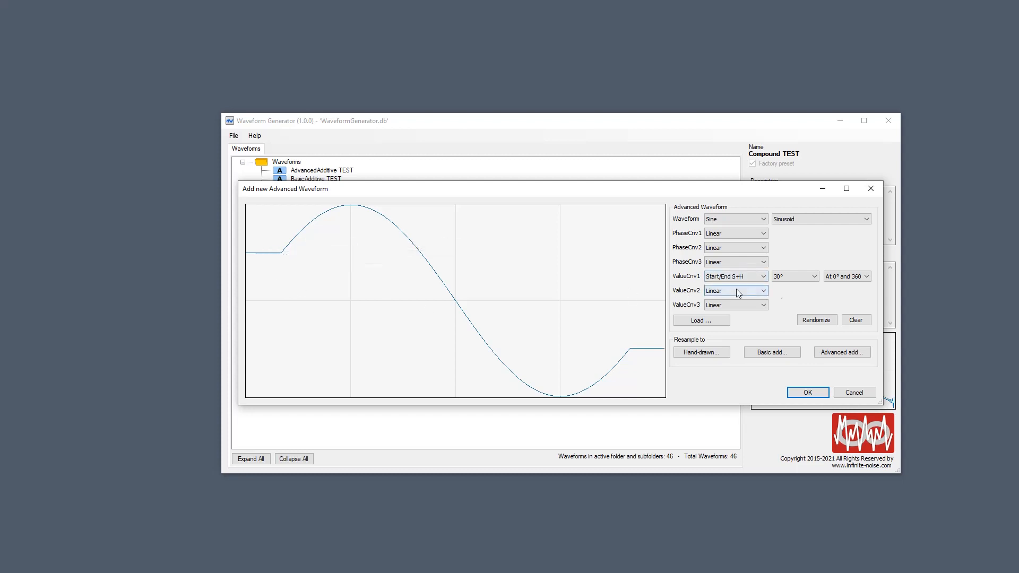
left_click(838, 277)
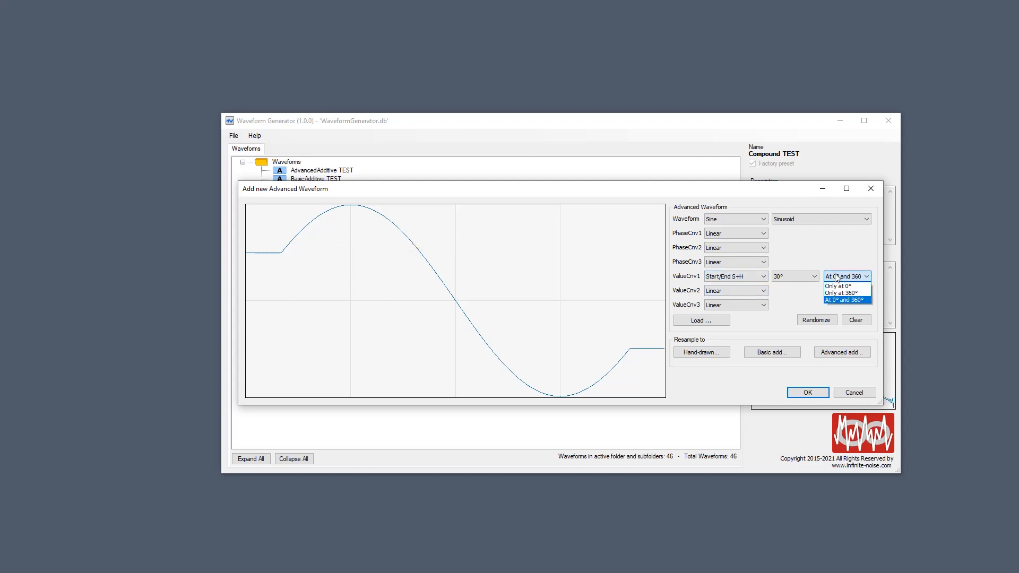
left_click(848, 287)
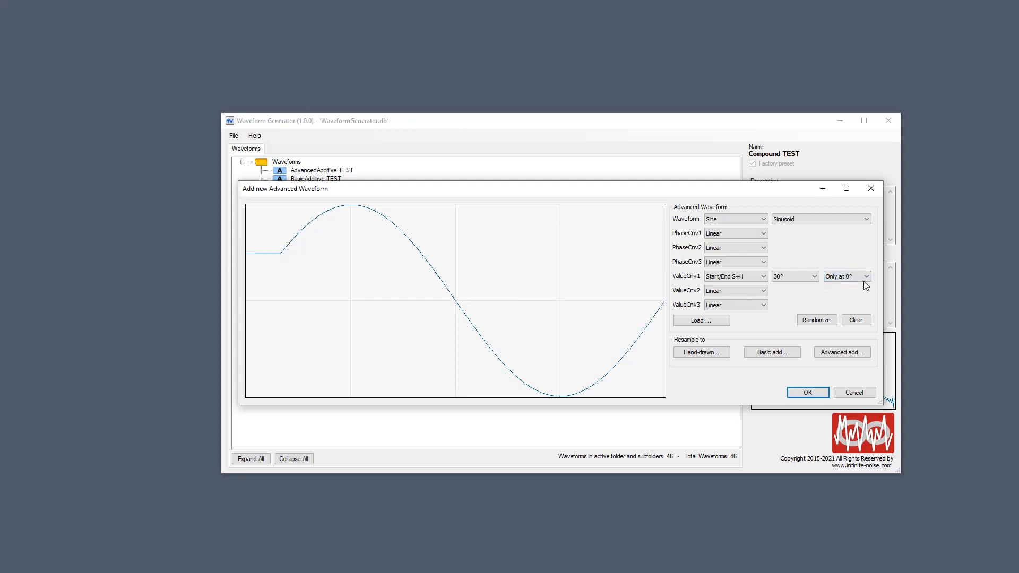
scroll(844, 280, "down", 1)
scroll(854, 277, "down", 1)
Try Triangle and Square as base waveforms with the Start/End S+H converter, and return to Sine
left_click(735, 219)
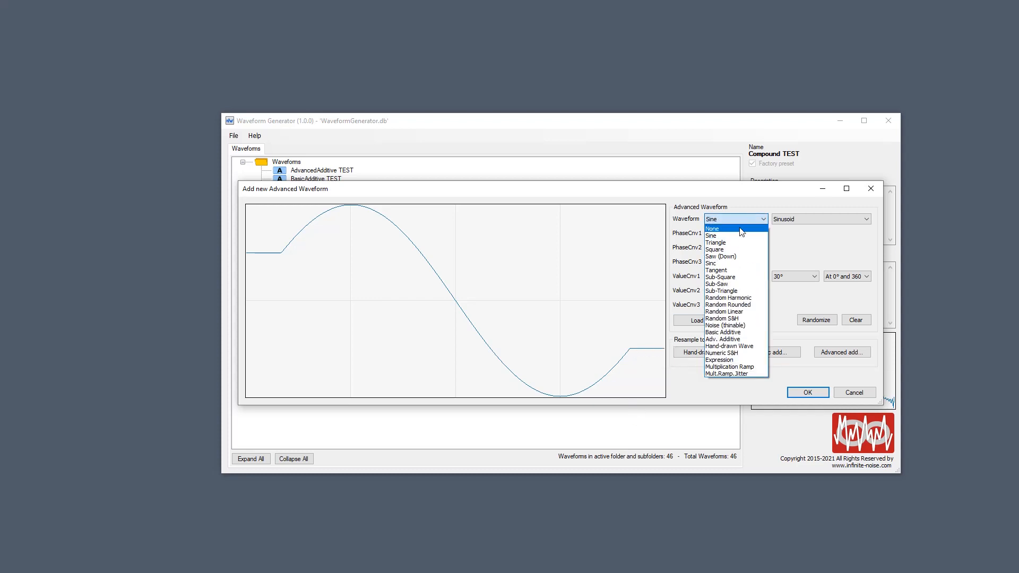
left_click(742, 243)
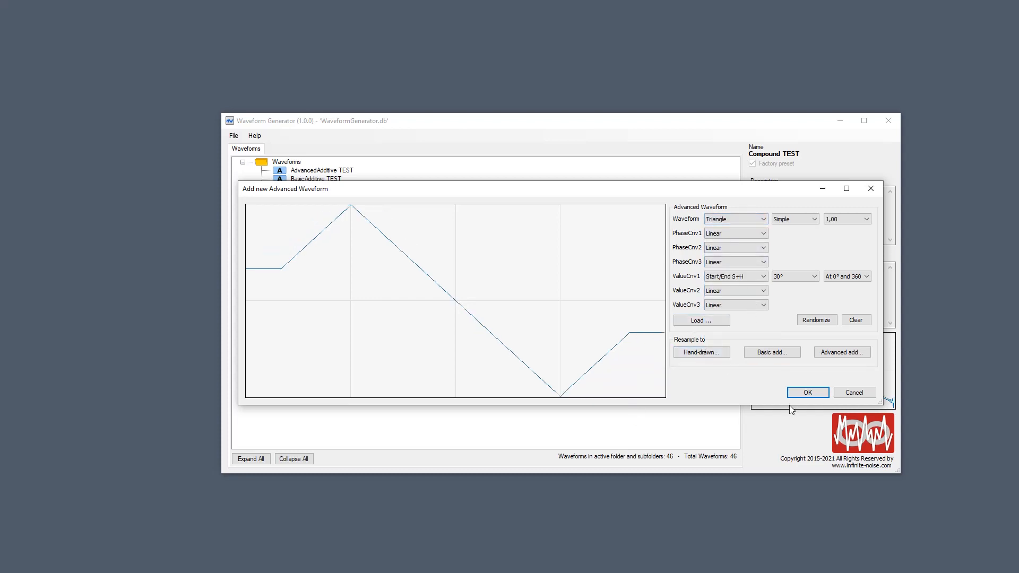
left_click(737, 221)
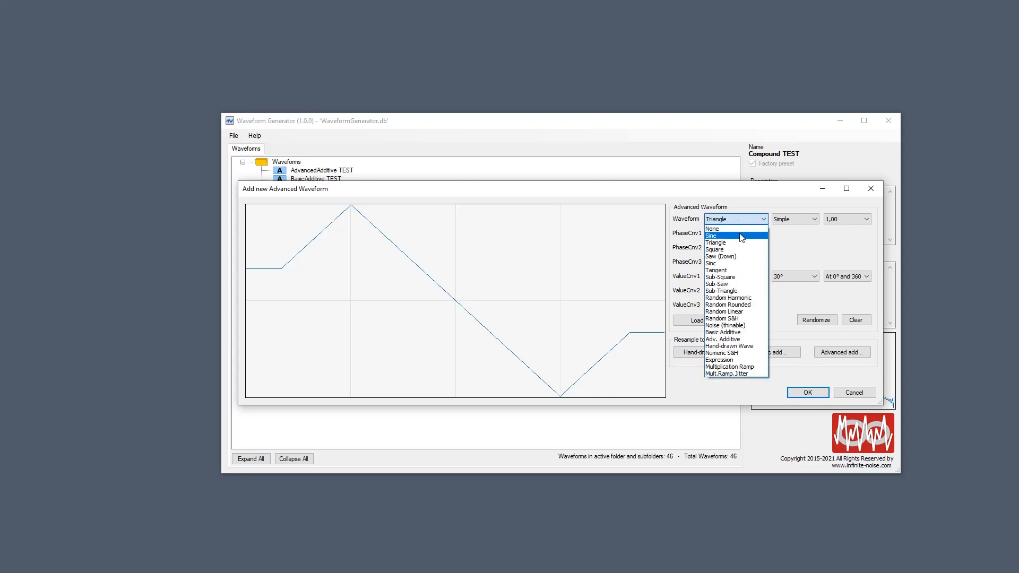
left_click(740, 249)
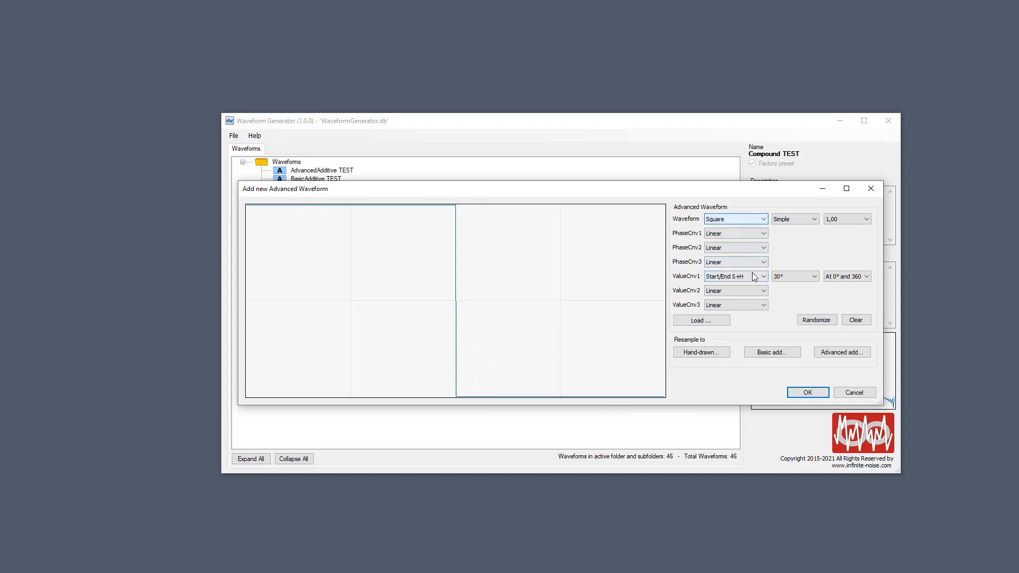
left_click(710, 219)
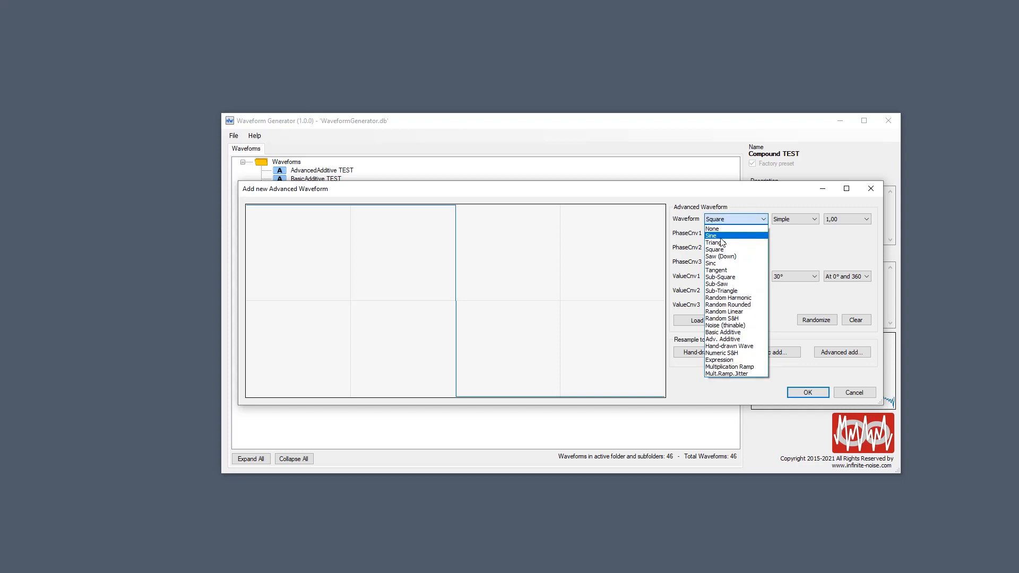
left_click(712, 236)
Apply Sample Reducer through ValueCnv1 with 9 Samples and the S-Curve type
left_click(738, 275)
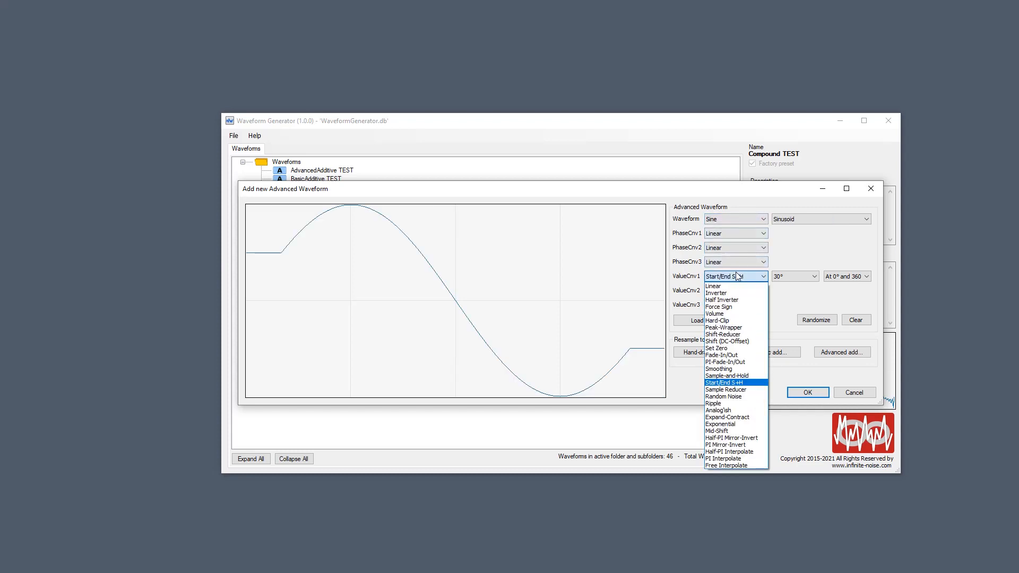
left_click(747, 390)
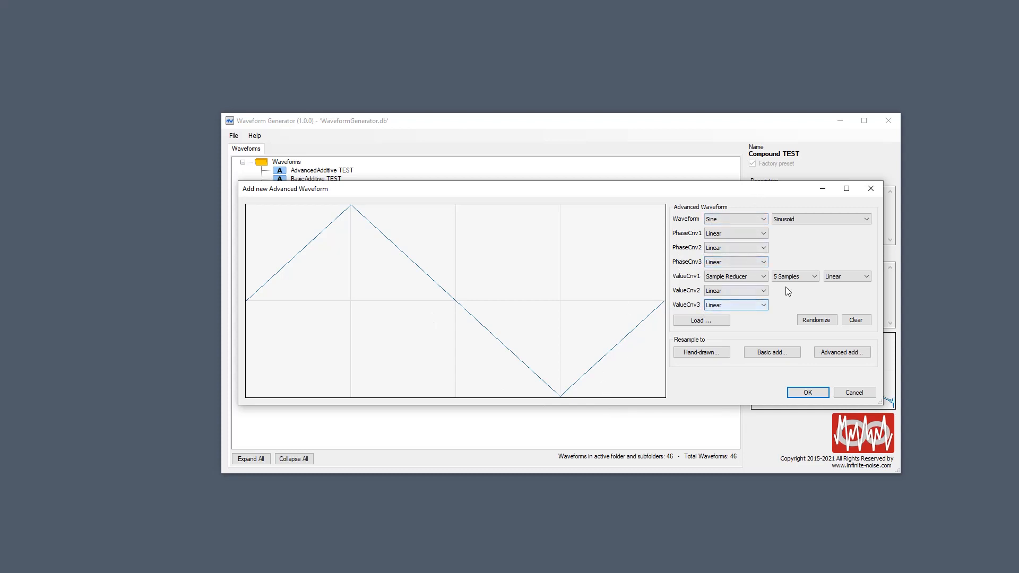
scroll(794, 277, "down", 3)
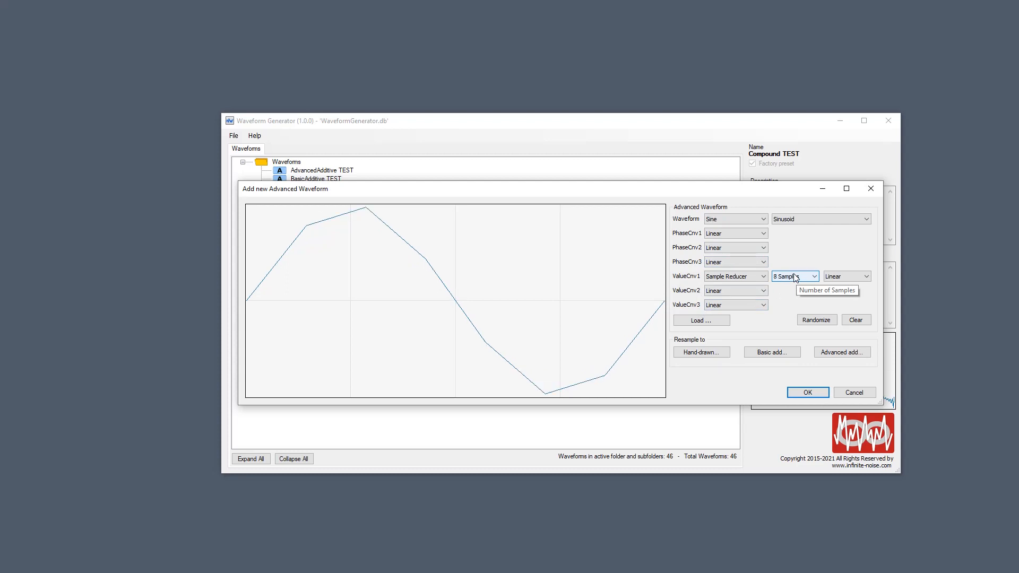
scroll(795, 276, "down", 1)
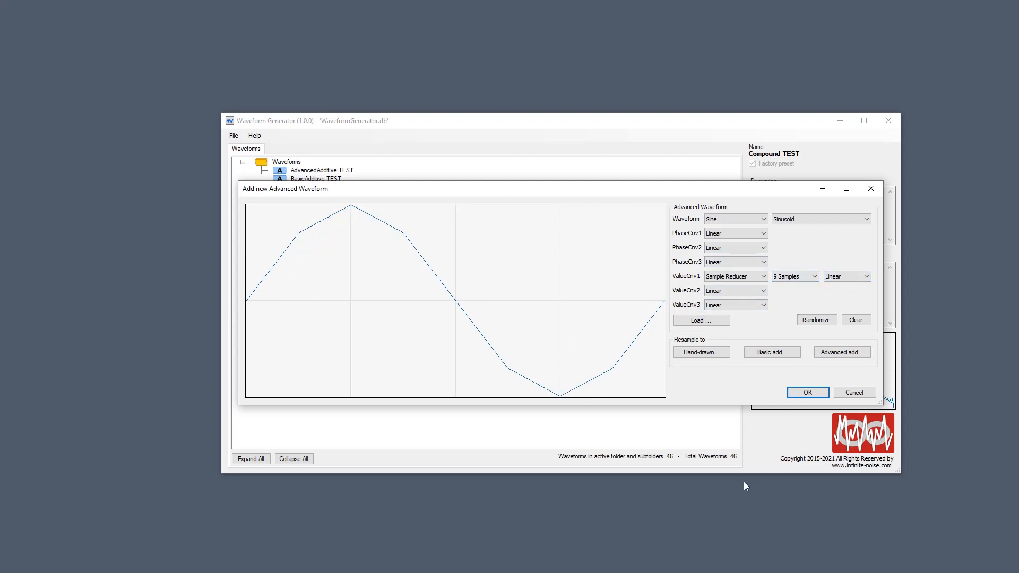
left_click(846, 277)
left_click(850, 293)
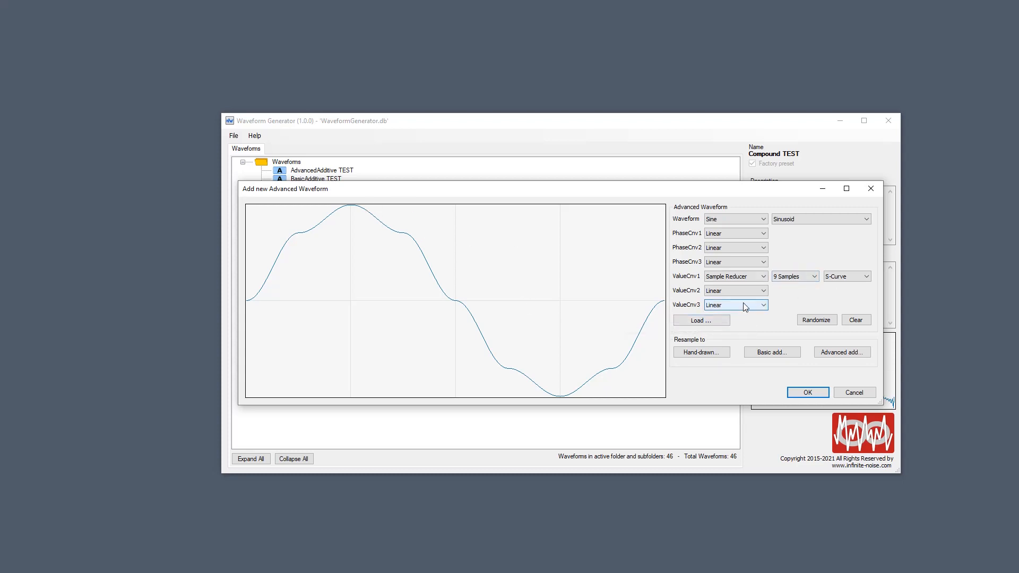
Raise the Sample Reducer's number of samples through 15, 27, 49 and 55, ending on 61 Samples
scroll(790, 283, "down", 15)
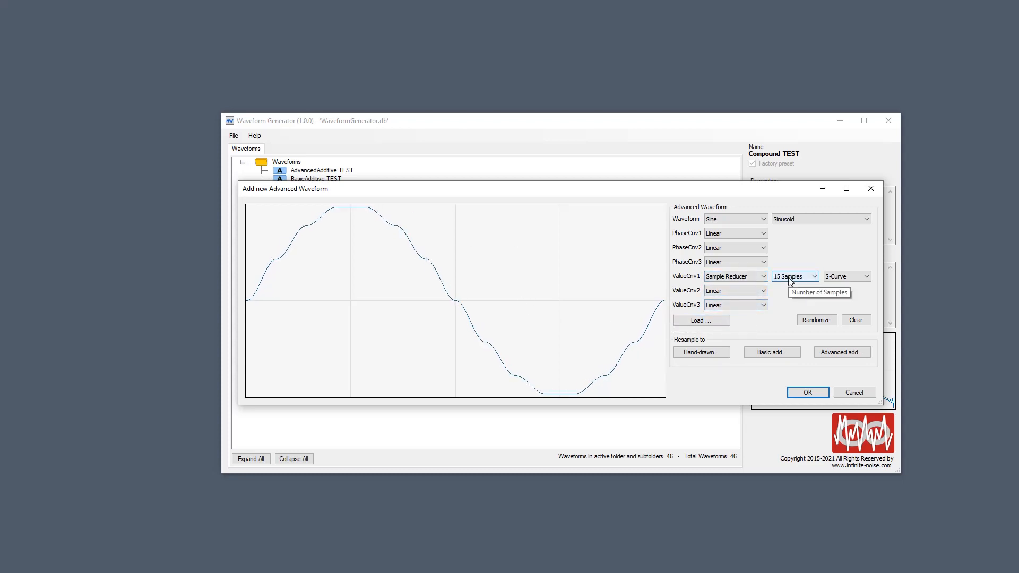
scroll(789, 279, "down", 3)
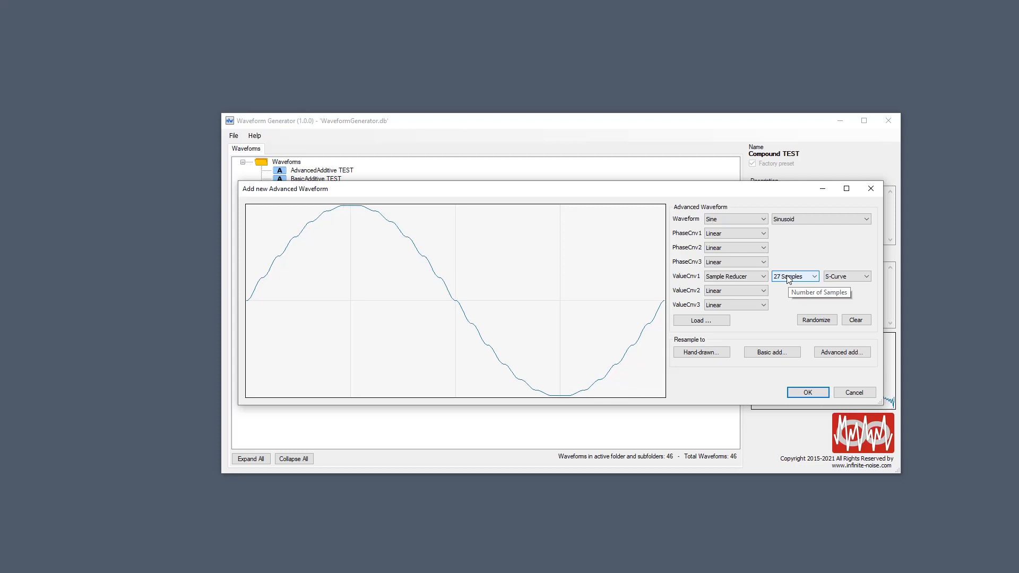
scroll(789, 279, "down", 20)
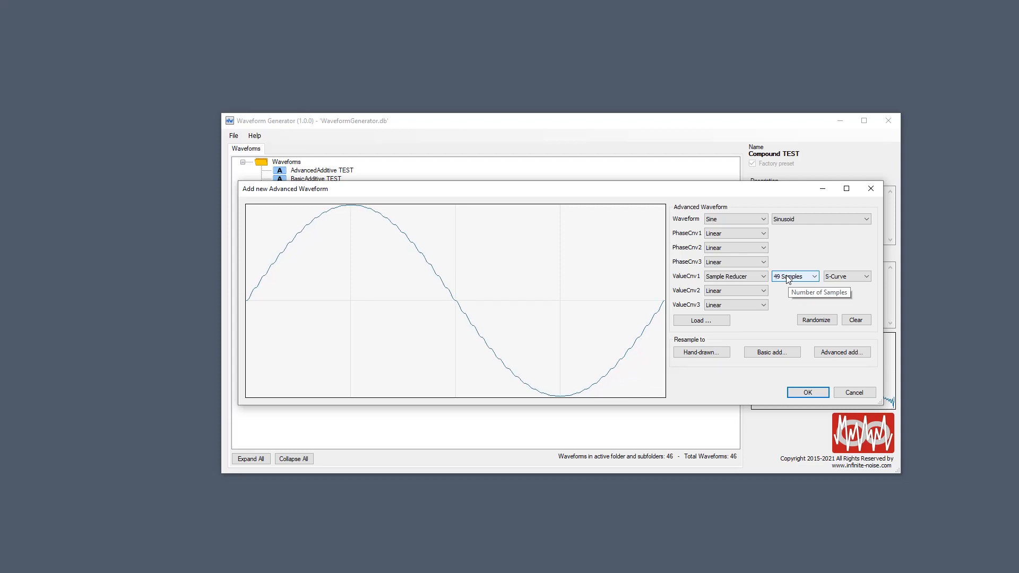
scroll(789, 280, "down", 12)
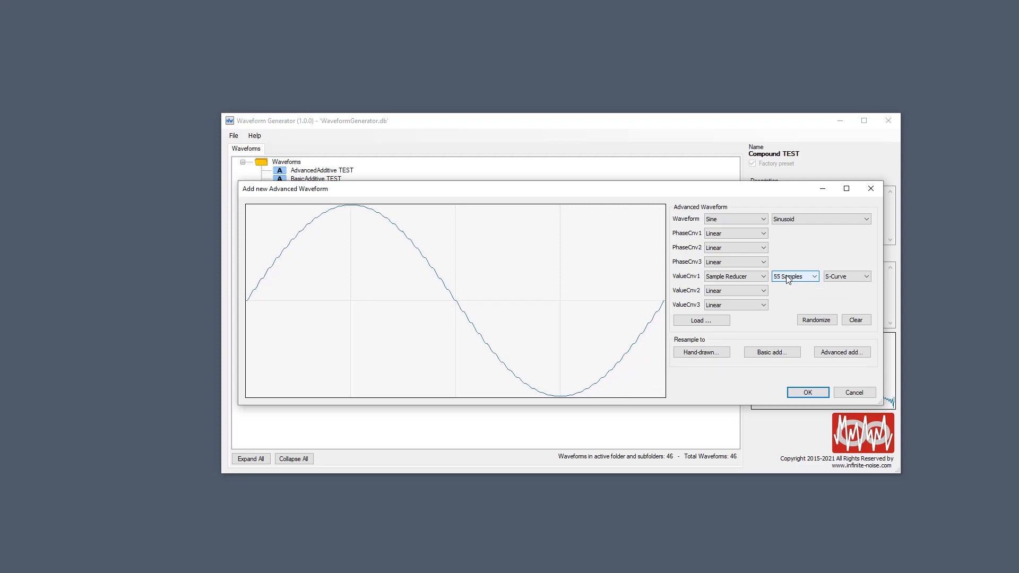
Switch ValueCnv1 to Random Noise and vary its noise level through 0.015, 0.080, 0.900 and 1.300, ending on 0.060
left_click(743, 276)
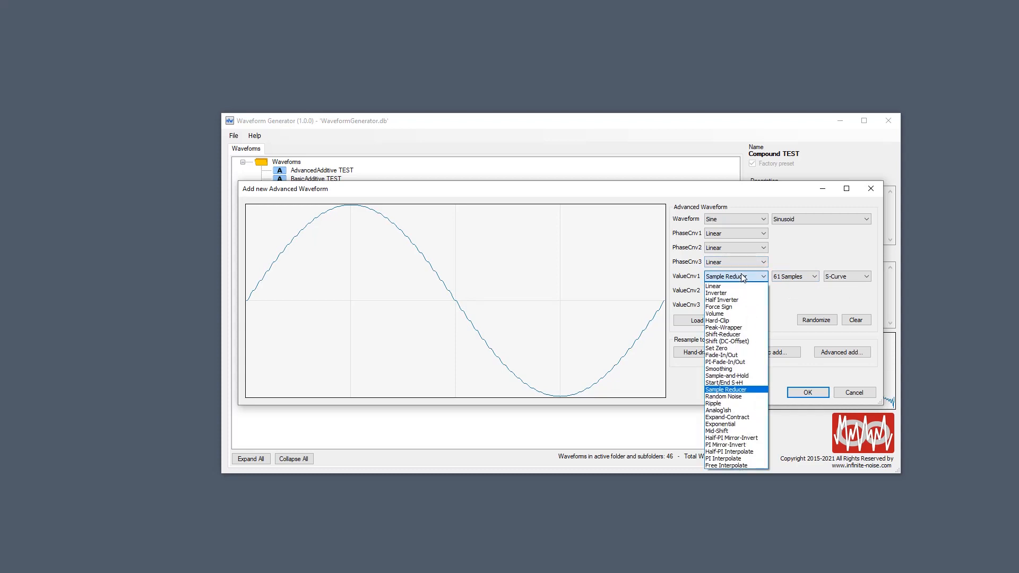
left_click(743, 397)
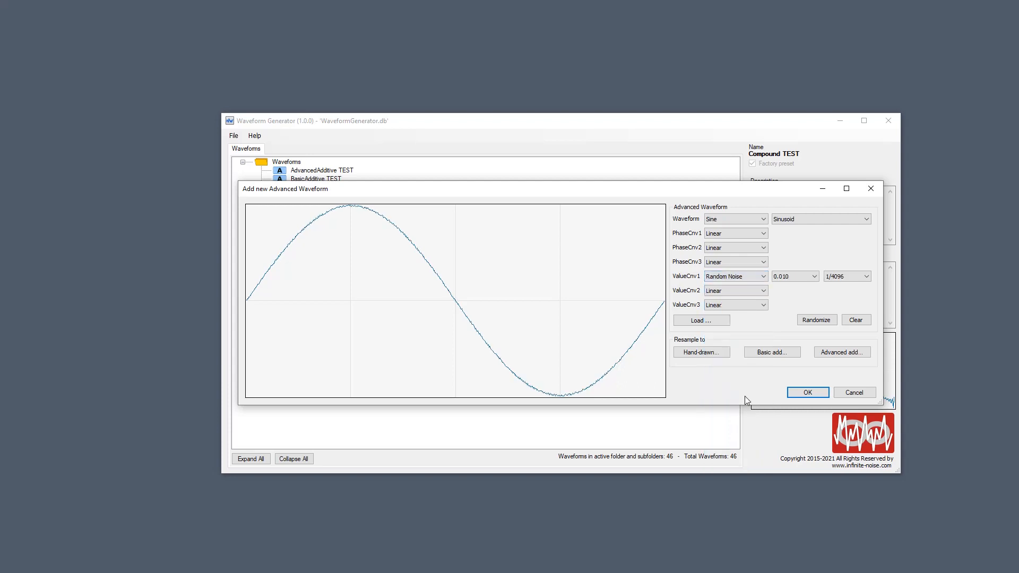
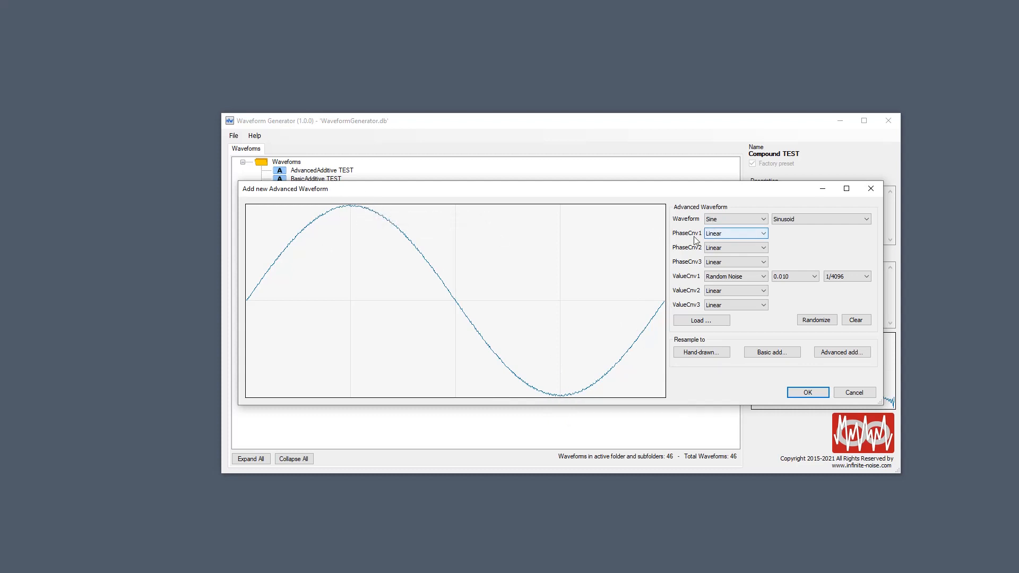
scroll(805, 284, "down", 3)
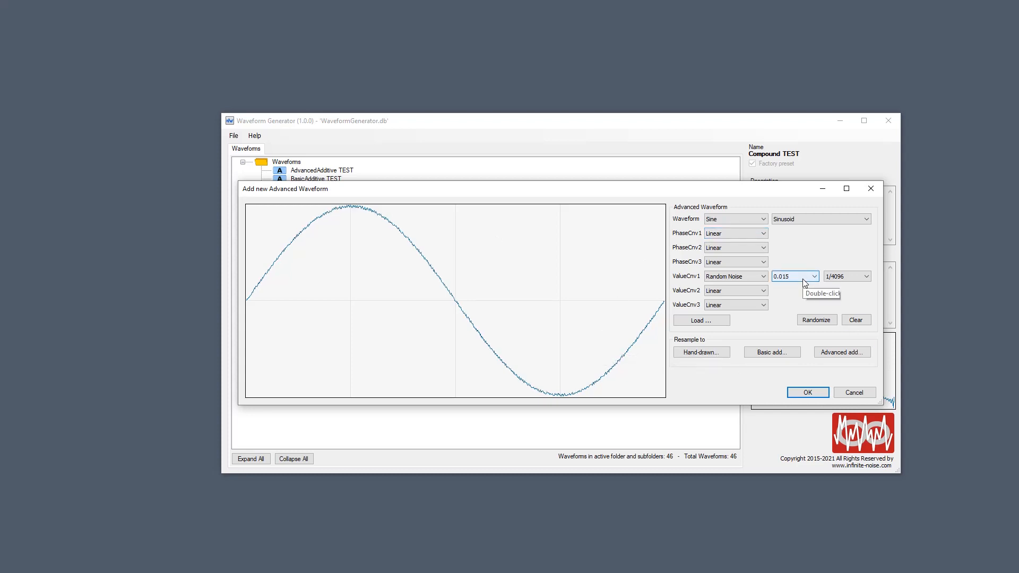
scroll(805, 284, "down", 4)
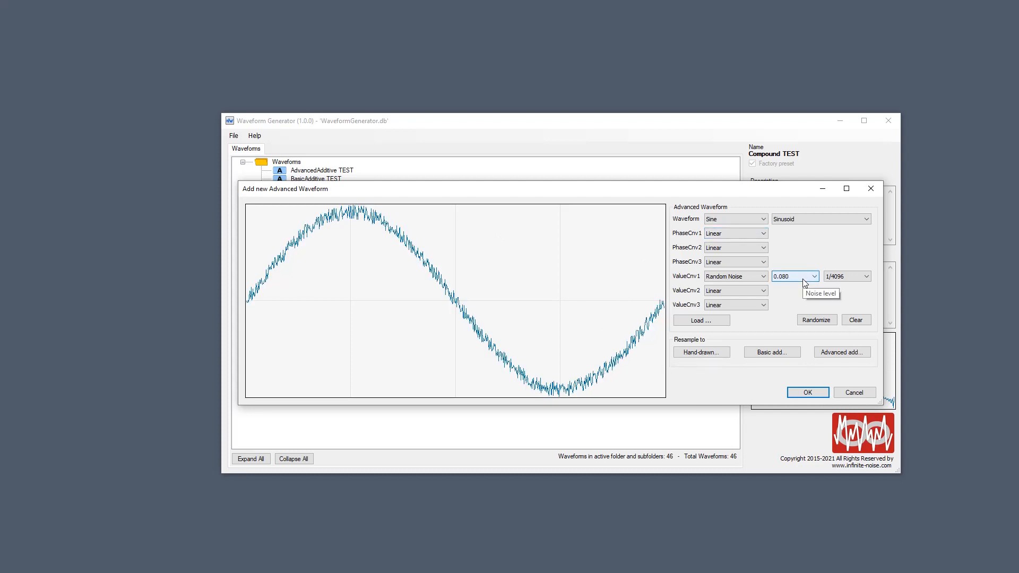
scroll(804, 283, "down", 6)
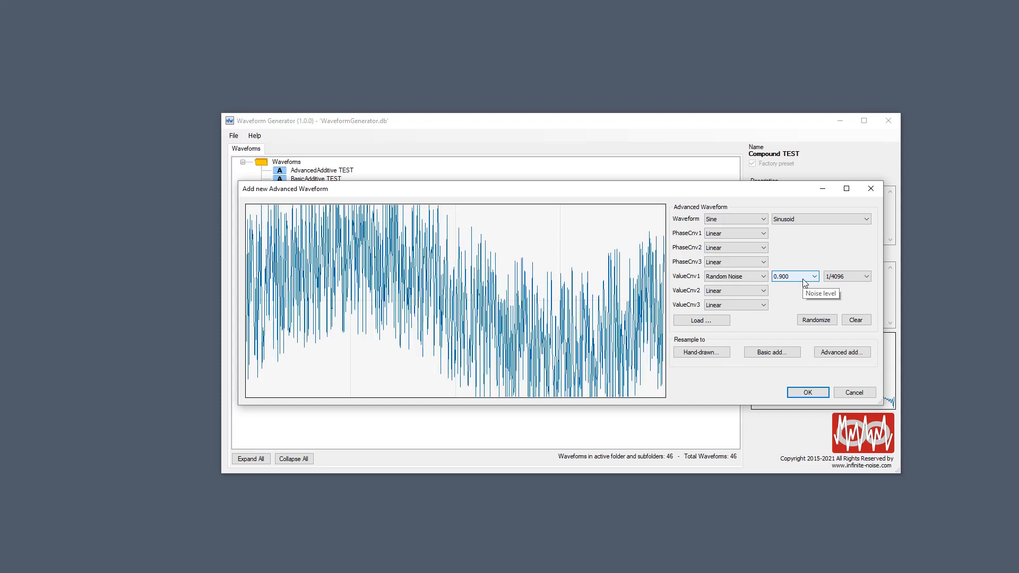
scroll(805, 284, "down", 3)
scroll(804, 280, "up", 8)
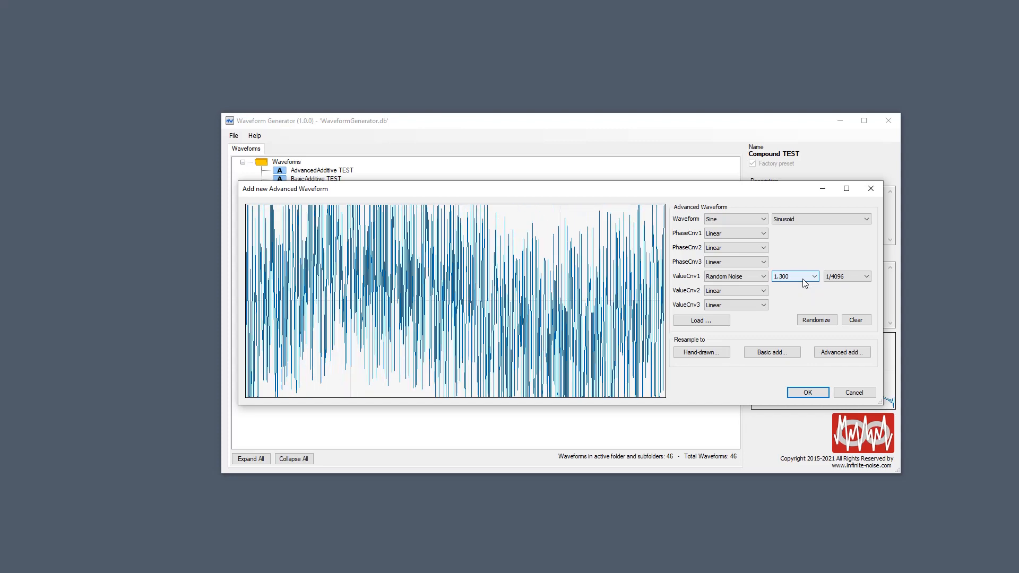
scroll(802, 279, "up", 6)
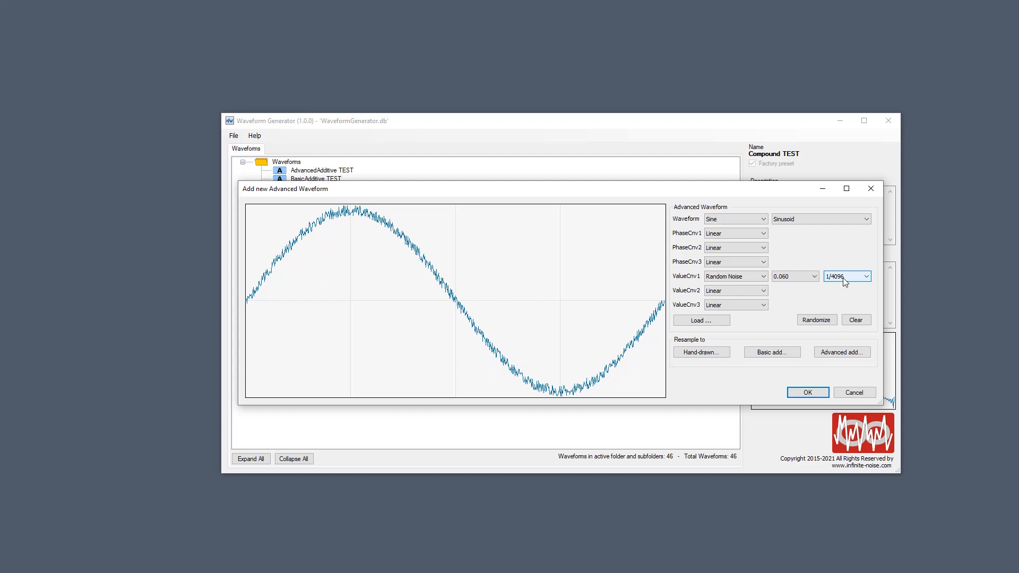
Coarsen the Random Noise from 8/4096 through 40/4096 to 128/4096, and raise its level through 0.200 and 0.400 to 0.500
scroll(844, 281, "down", 7)
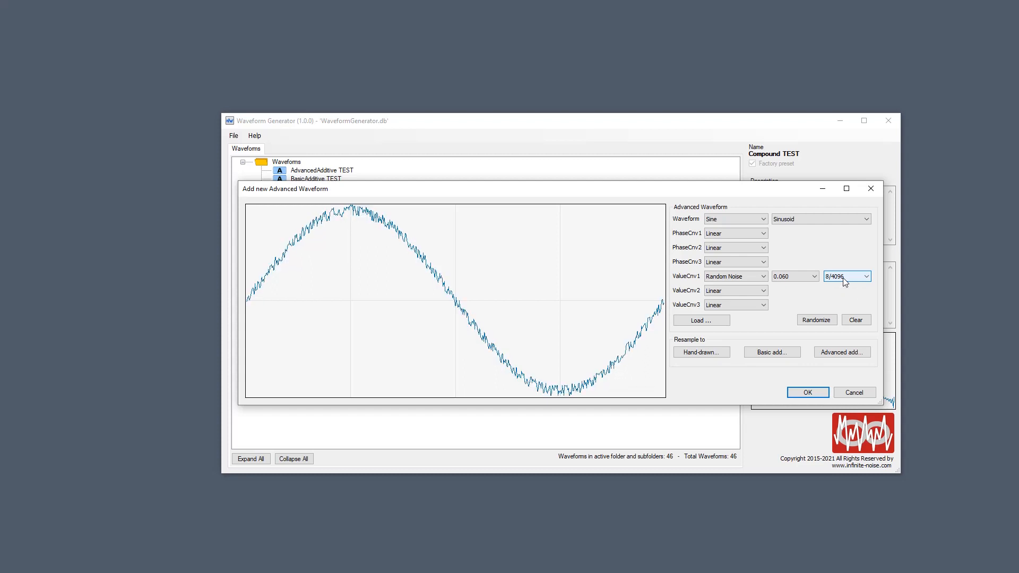
scroll(844, 282, "down", 2)
scroll(844, 281, "down", 1)
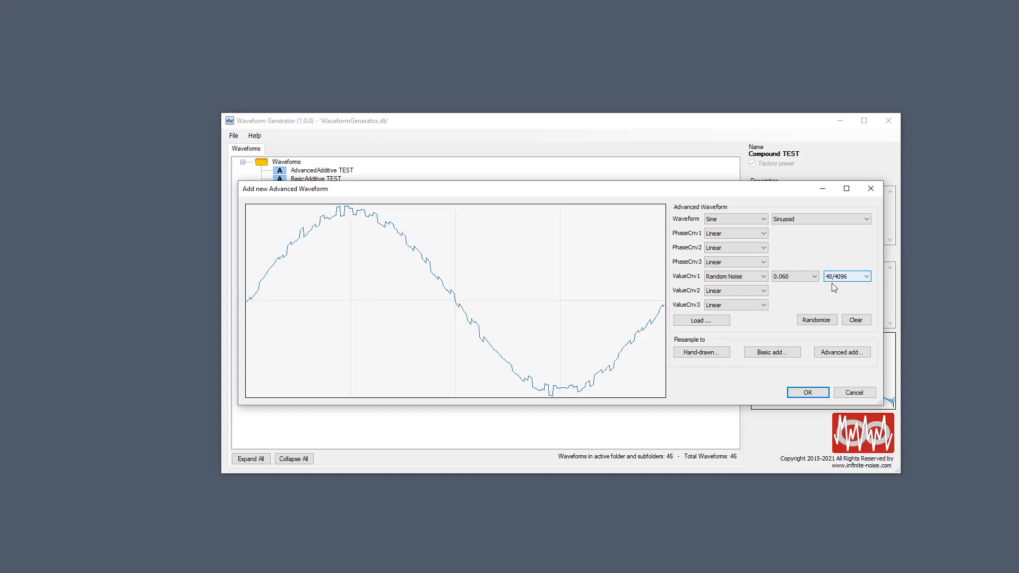
scroll(792, 280, "down", 7)
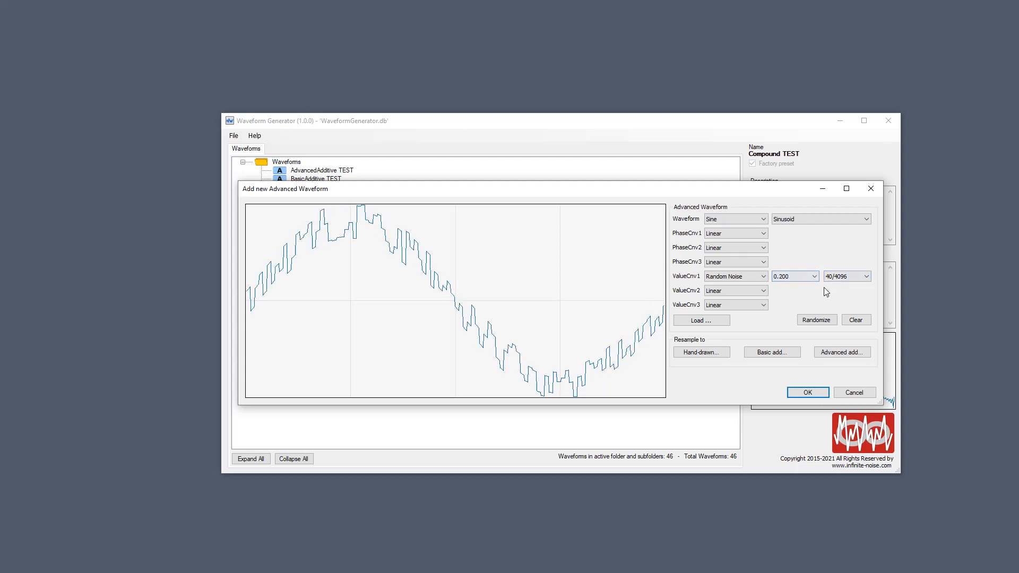
scroll(844, 277, "down", 4)
scroll(796, 280, "down", 10)
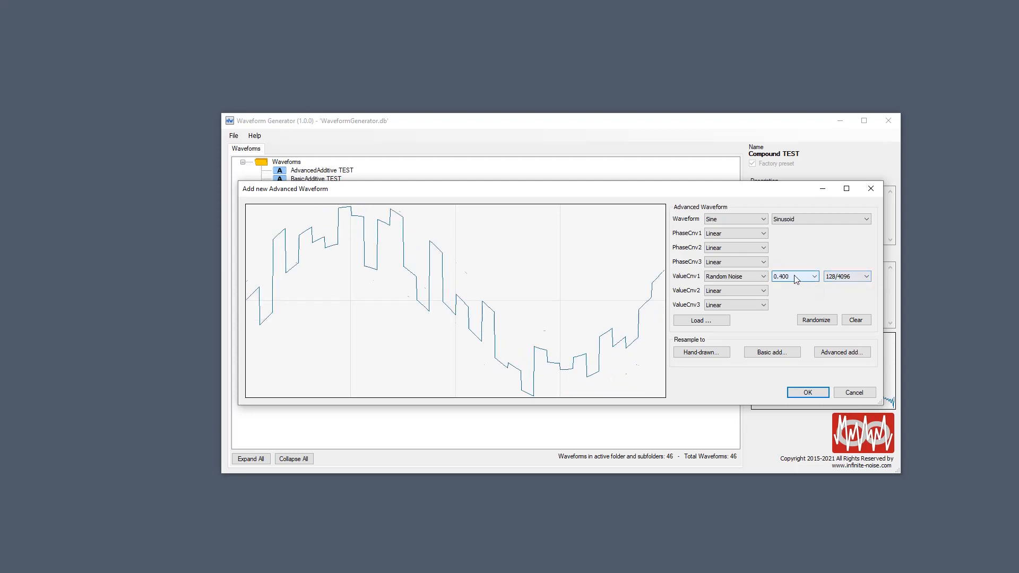
scroll(795, 279, "down", 5)
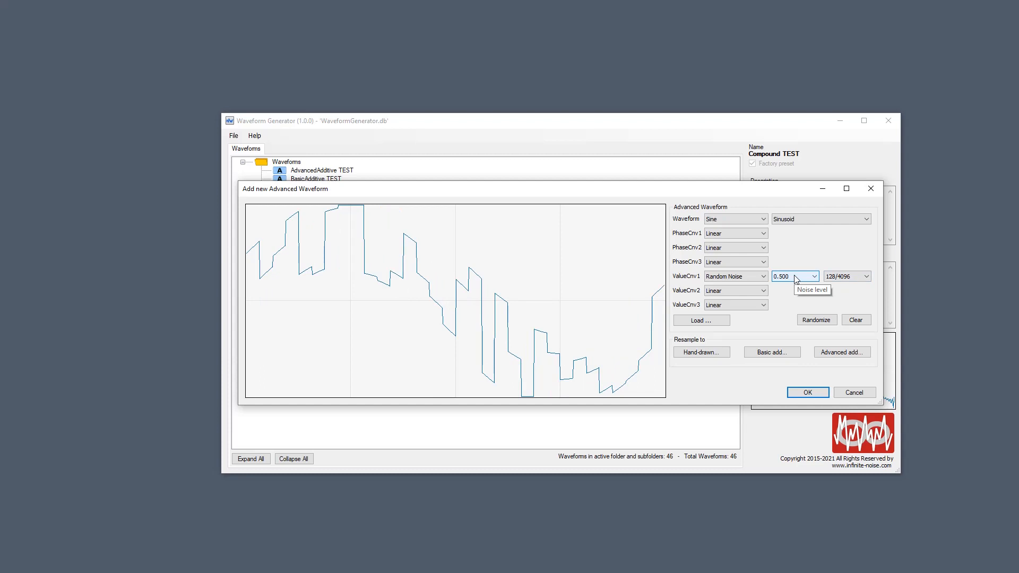
Switch ValueCnv1 to Ripple and vary its ripple level through 0.090 and 0.500, ending on 0.080
left_click(733, 279)
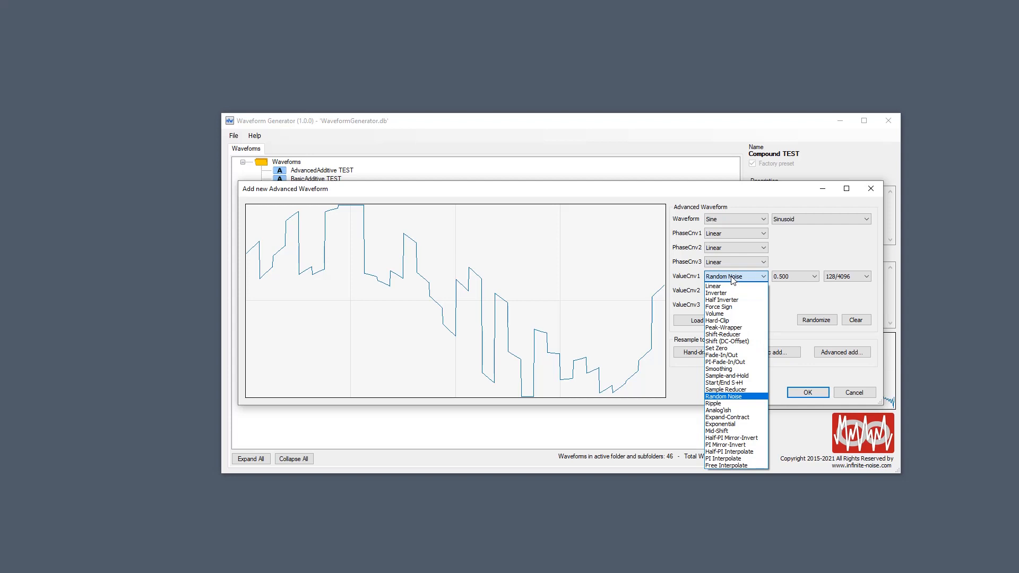
left_click(731, 404)
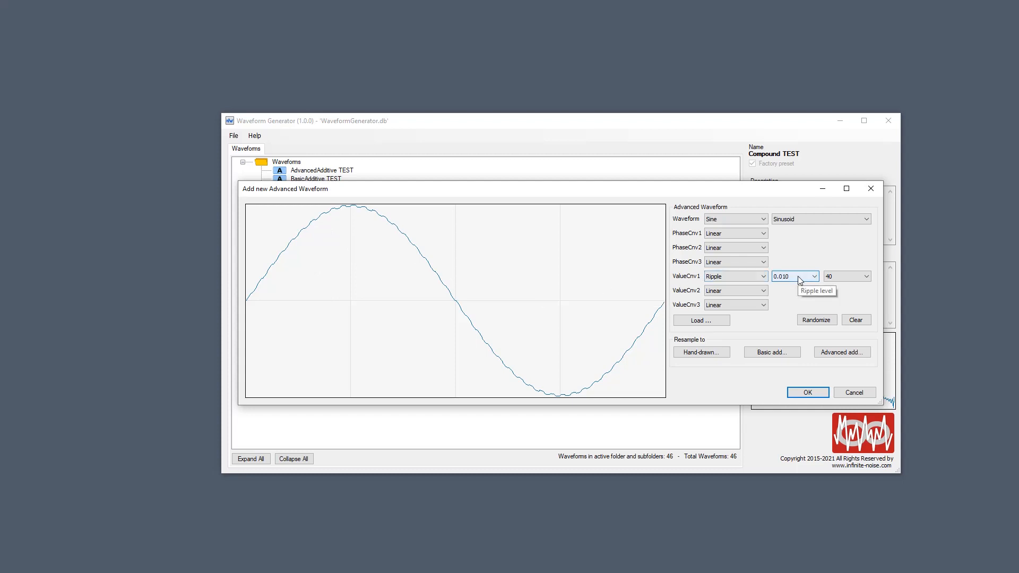
scroll(800, 280, "down", 8)
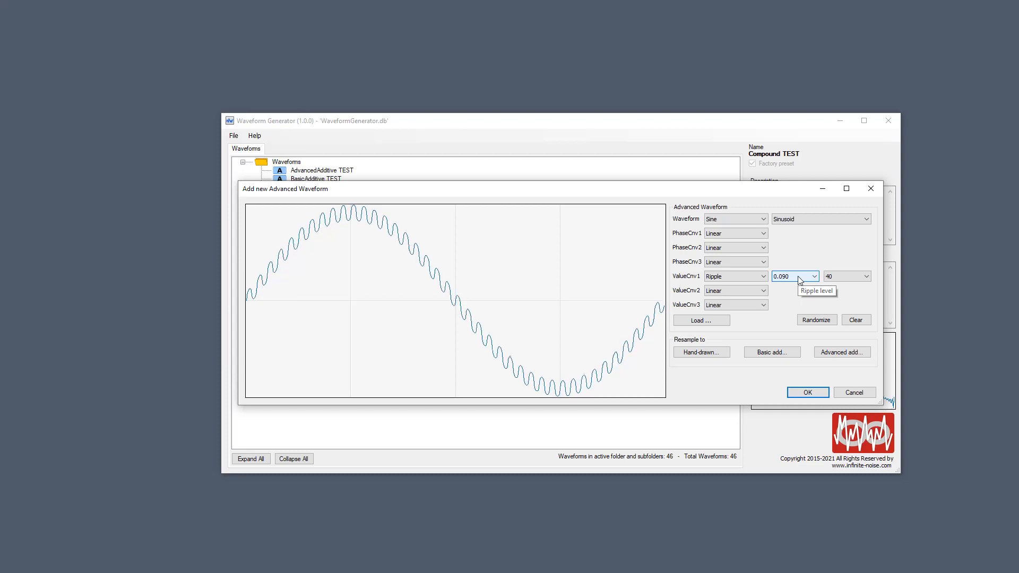
scroll(799, 280, "down", 2)
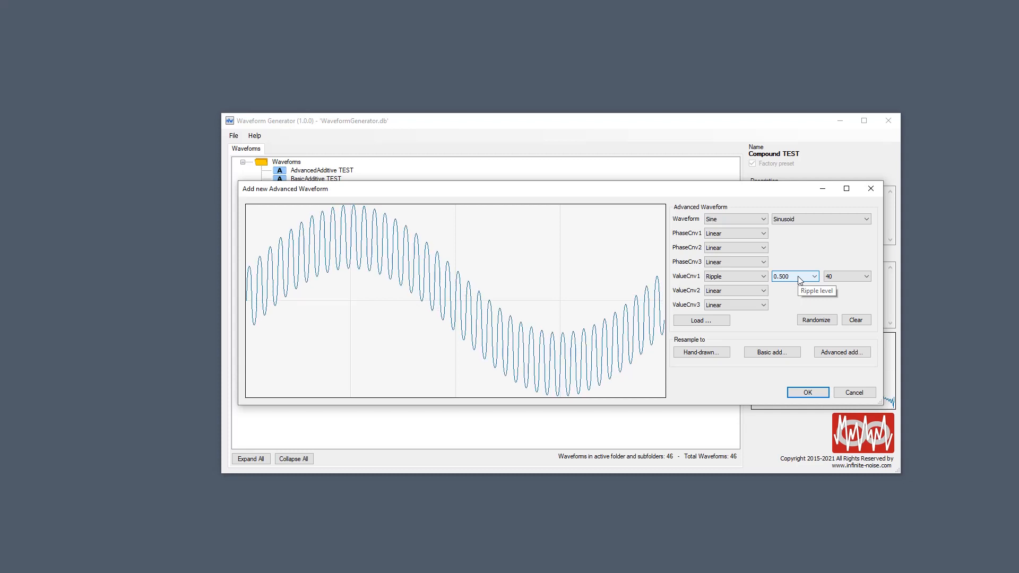
scroll(799, 281, "up", 6)
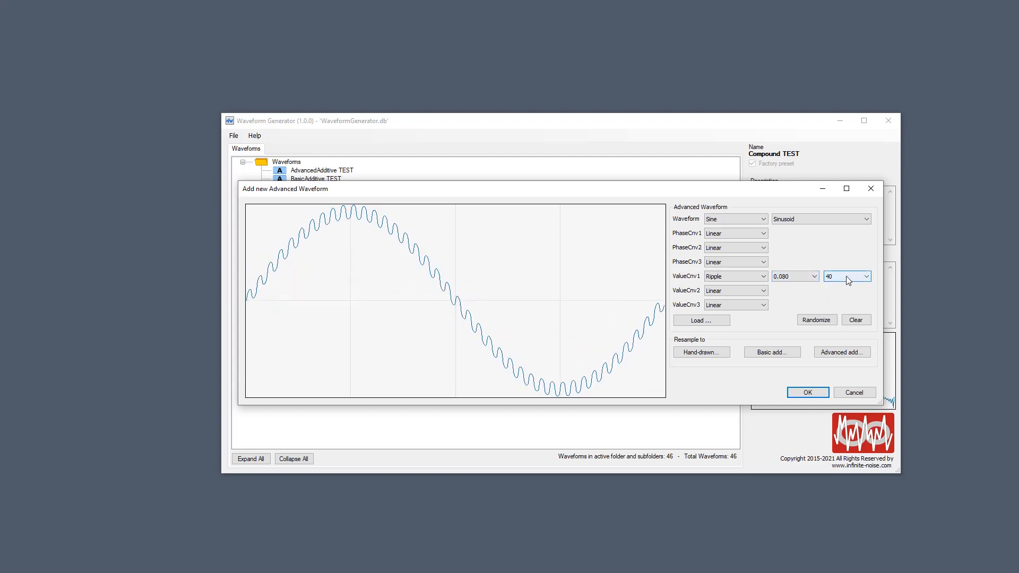
Vary the ripple count through 55, 199 and 20, ending on 6
scroll(848, 280, "down", 14)
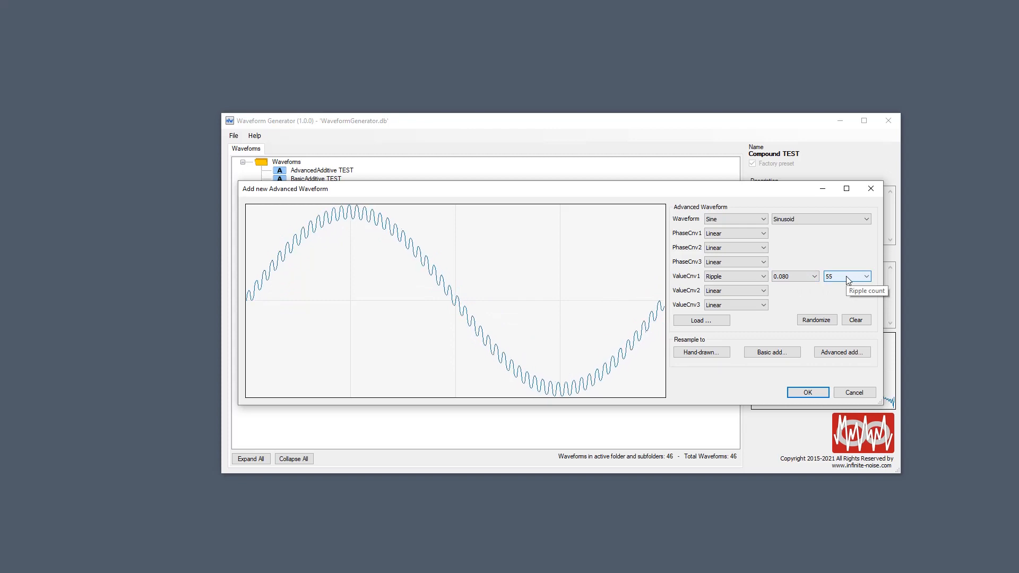
scroll(848, 281, "down", 20)
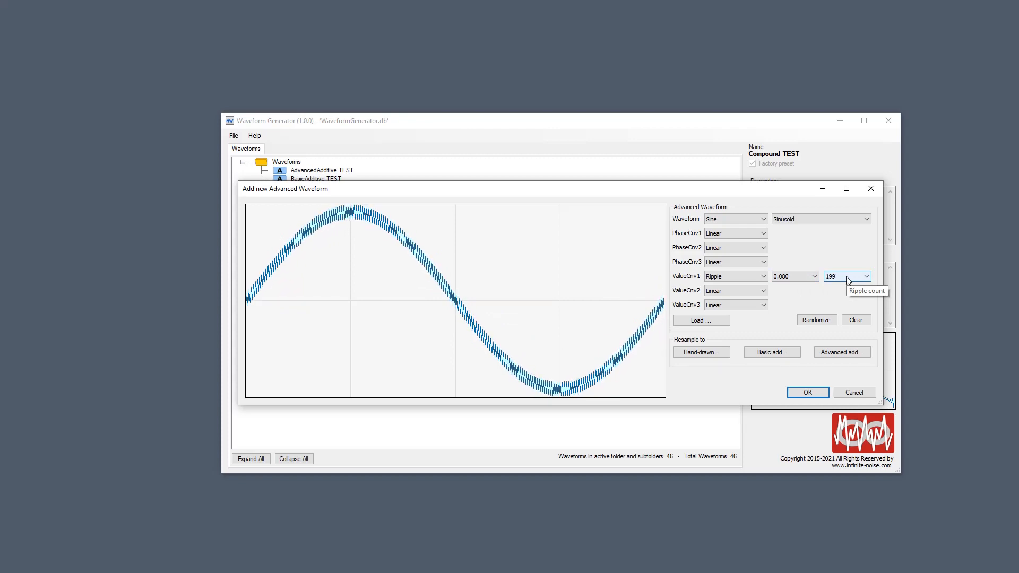
scroll(848, 280, "up", 20)
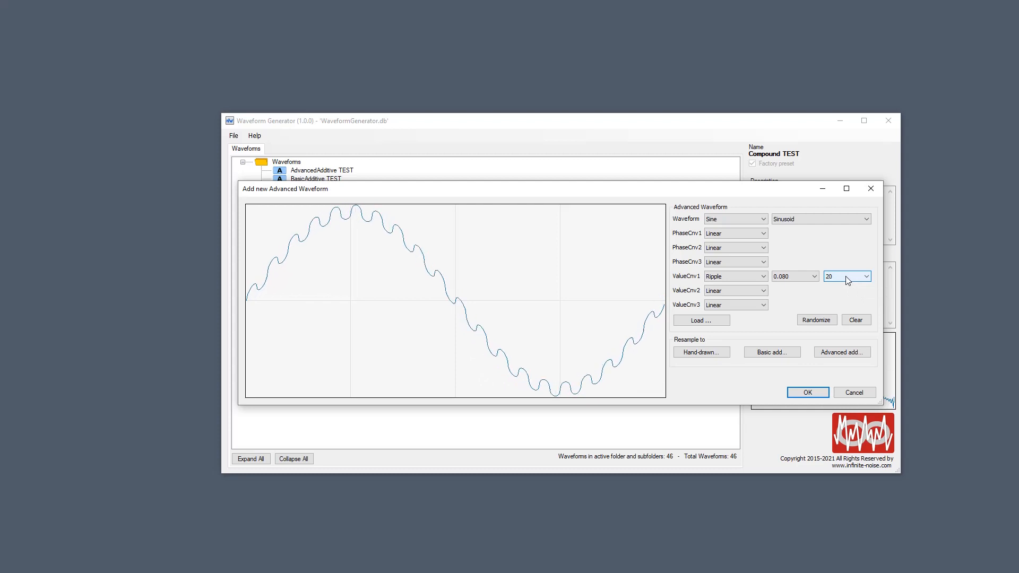
scroll(848, 280, "up", 14)
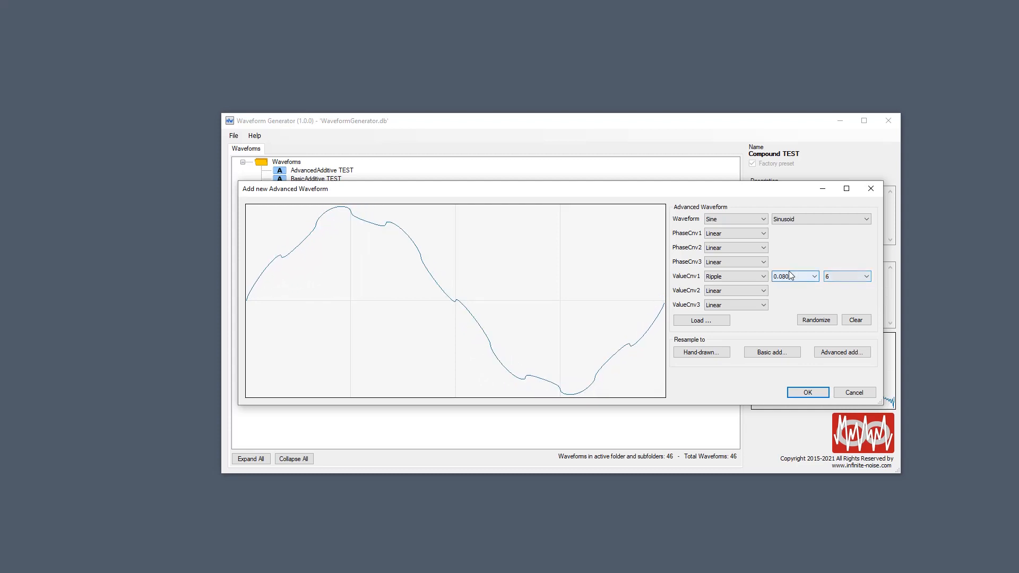
Vary the ripple level through 0.300 and 0.450 and the ripple count through 4, ending on level 0.330 with count 6
scroll(790, 275, "down", 20)
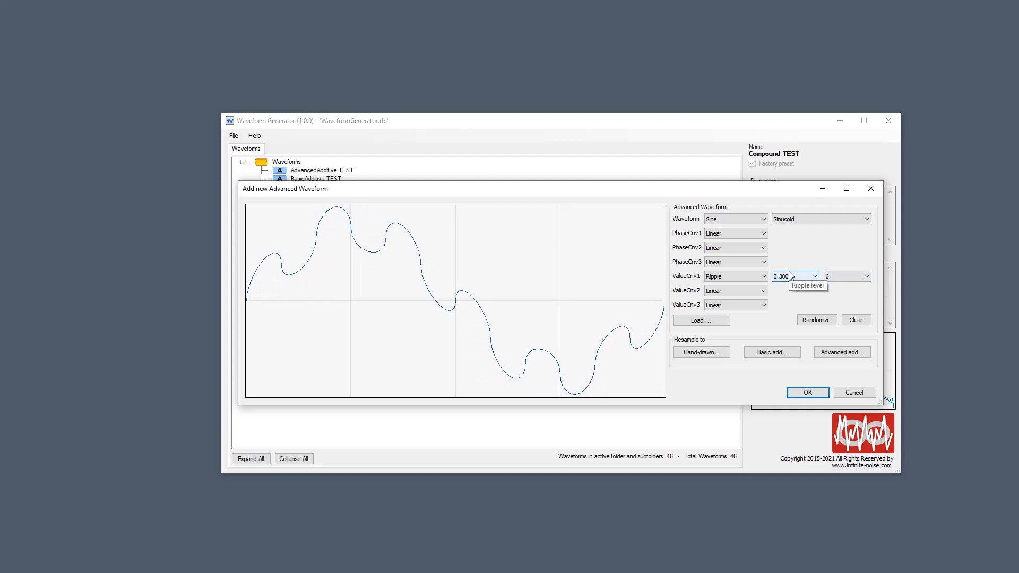
scroll(791, 276, "down", 15)
scroll(841, 280, "up", 2)
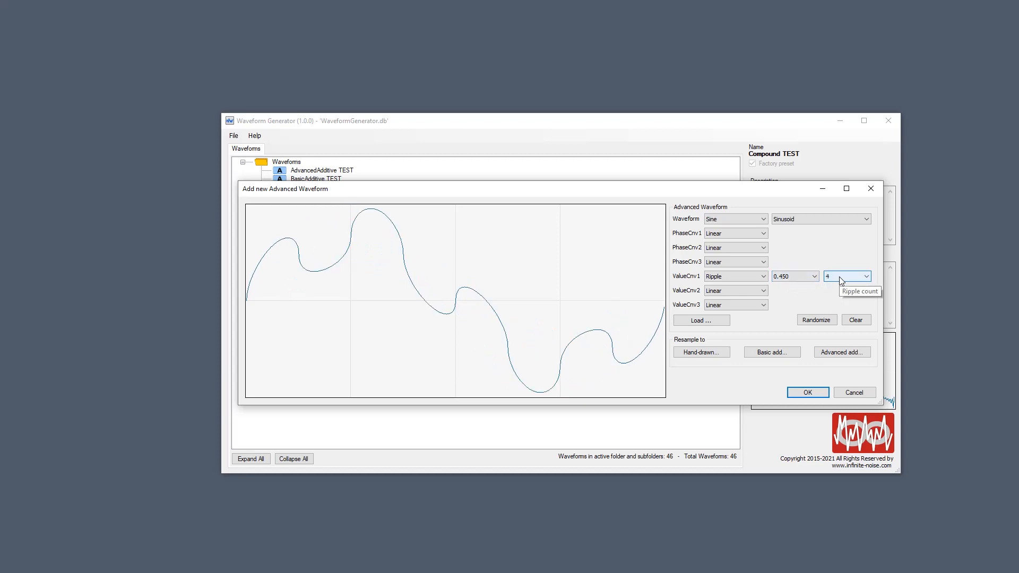
scroll(841, 281, "up", 2)
scroll(840, 281, "down", 4)
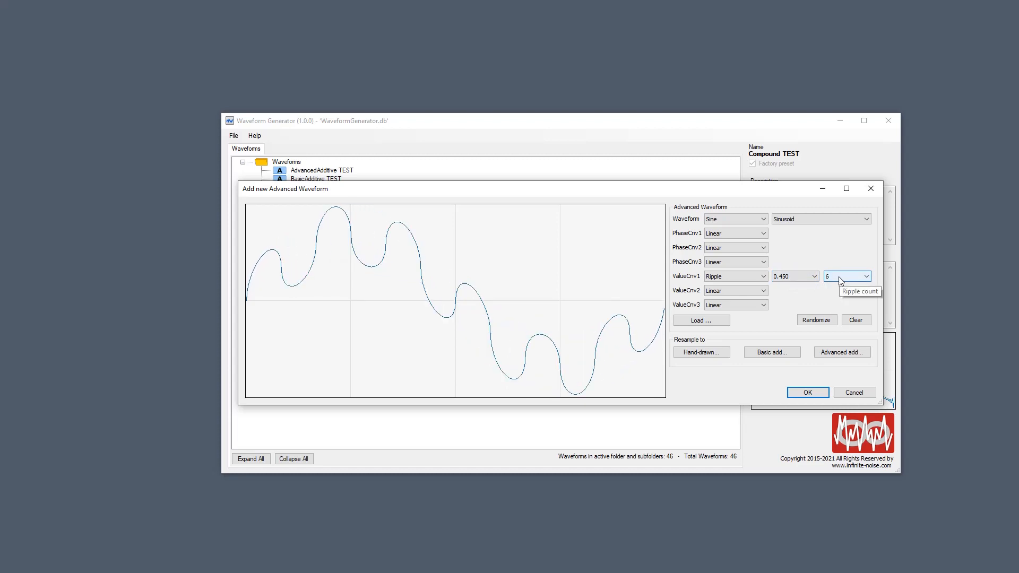
scroll(787, 279, "down", 15)
scroll(787, 279, "up", 20)
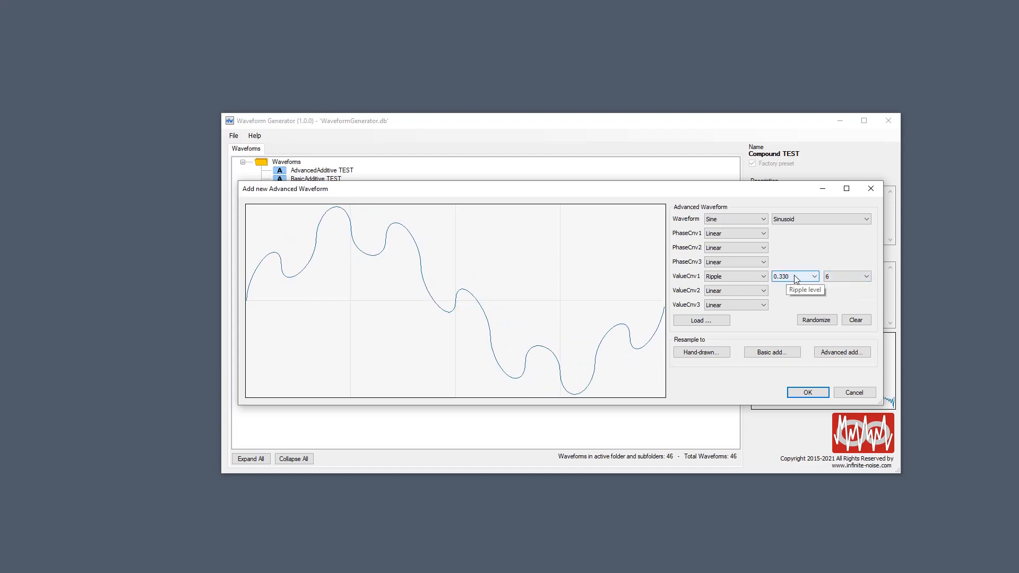
Switch ValueCnv1 to Analog'ish at level 0.020, and change its Steps / Seed setting from 1 sd/stp 4 to 2 sd/stp 4
left_click(741, 276)
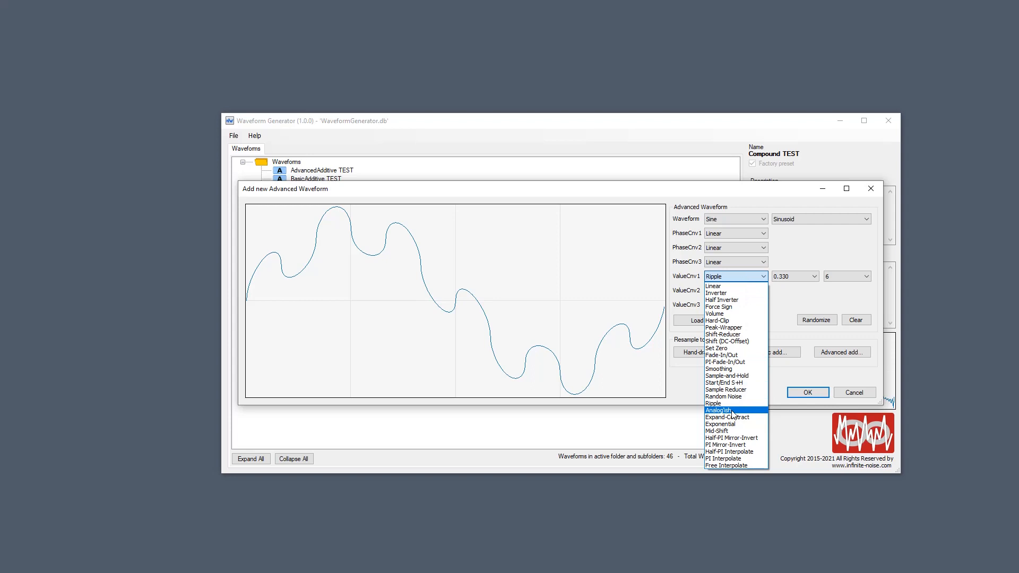
left_click(732, 411)
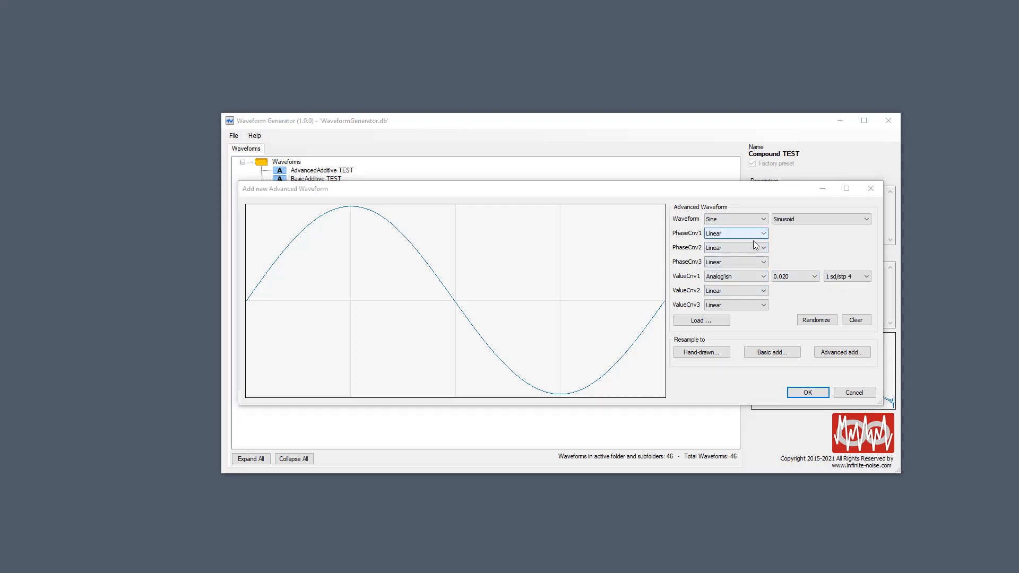
left_click(837, 278)
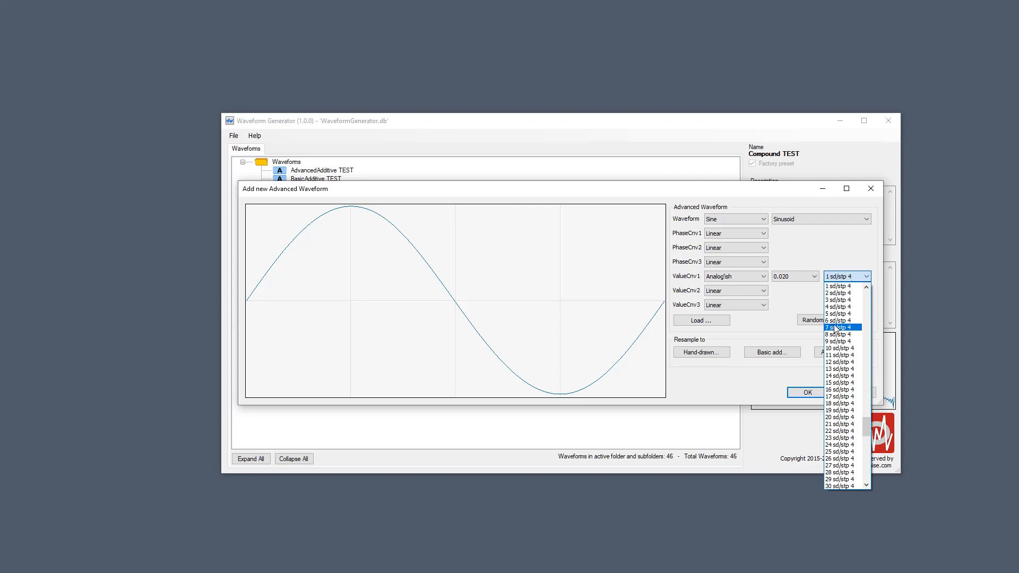
left_click(830, 287)
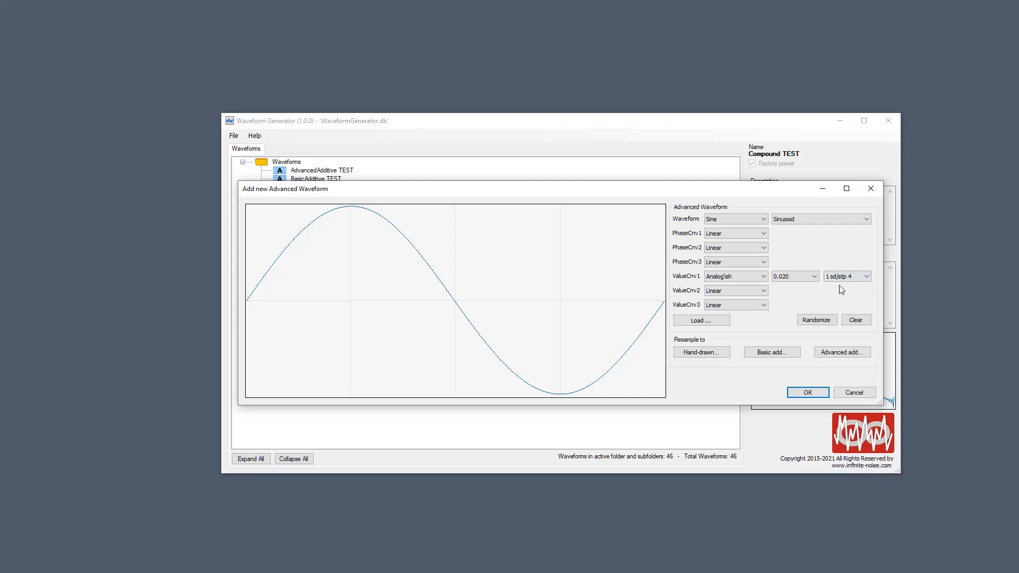
scroll(842, 281, "down", 1)
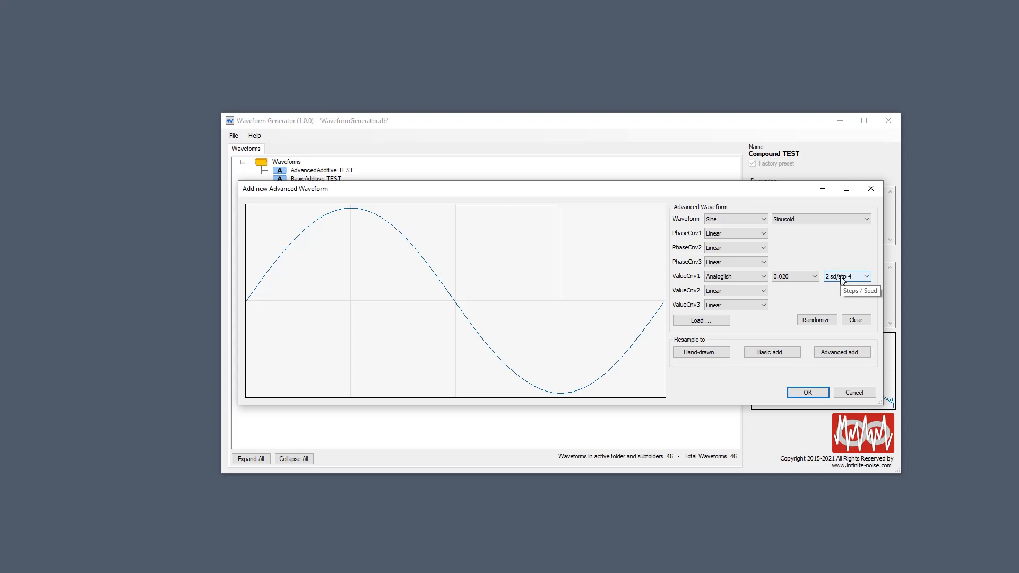
Vary ValueCnv1's Steps / Seed setting through 3 sd/stp 4, 7 sd/stp 4 and 5 sd/stp 4, ending on 1 sd/stp 4
scroll(843, 280, "up", 1)
scroll(841, 282, "down", 2)
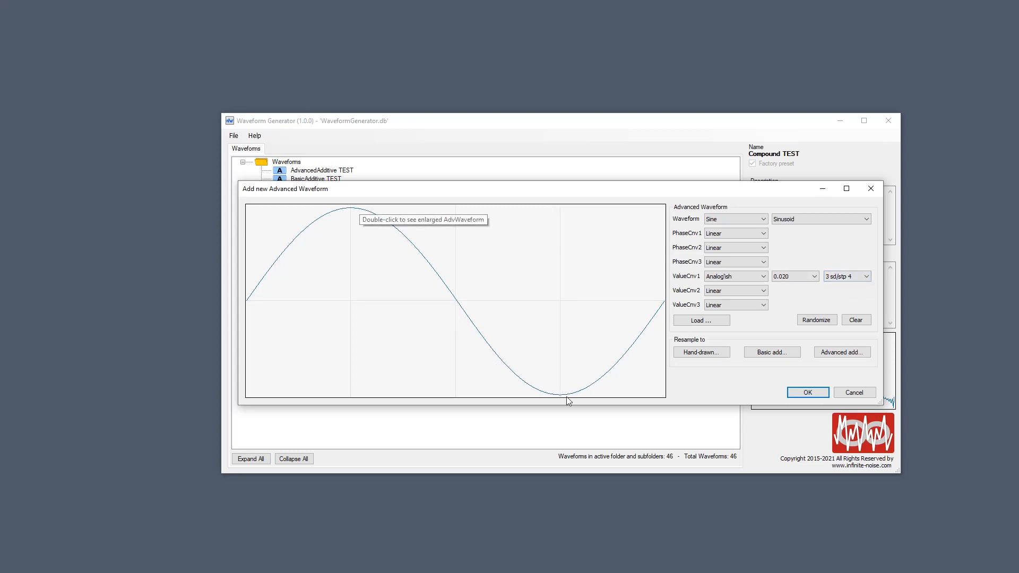
scroll(849, 277, "down", 2)
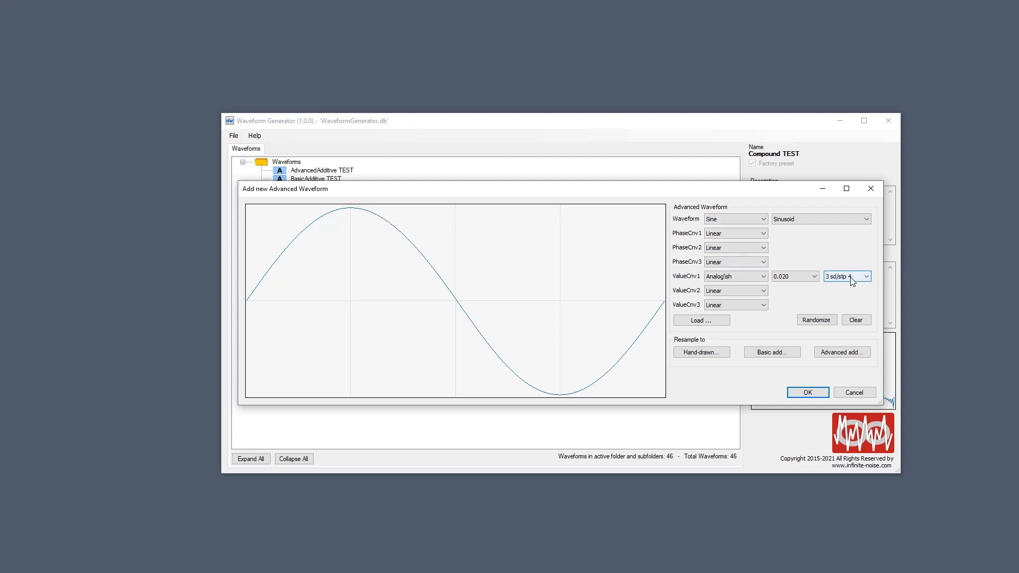
scroll(849, 277, "down", 4)
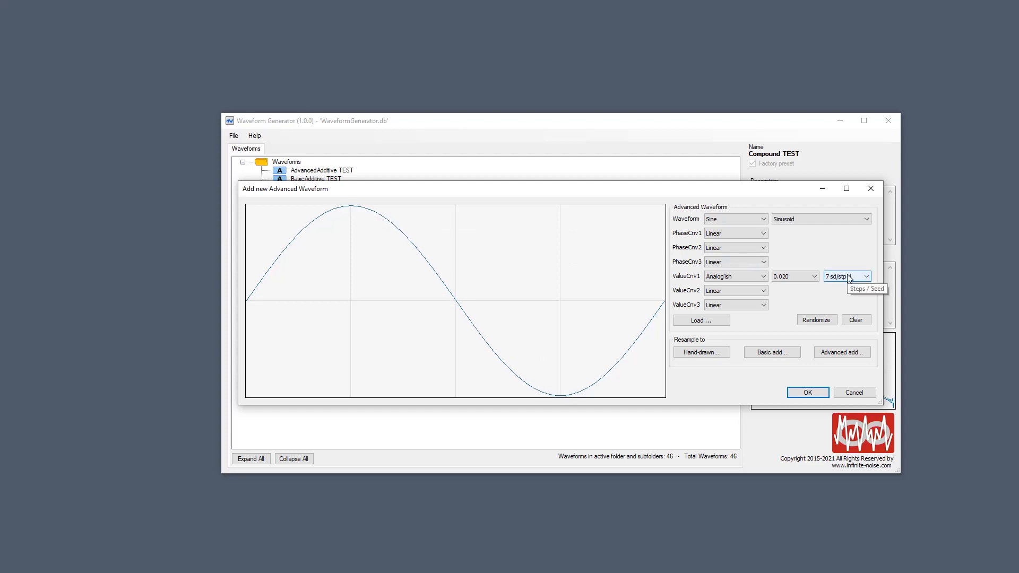
scroll(849, 277, "down", 5)
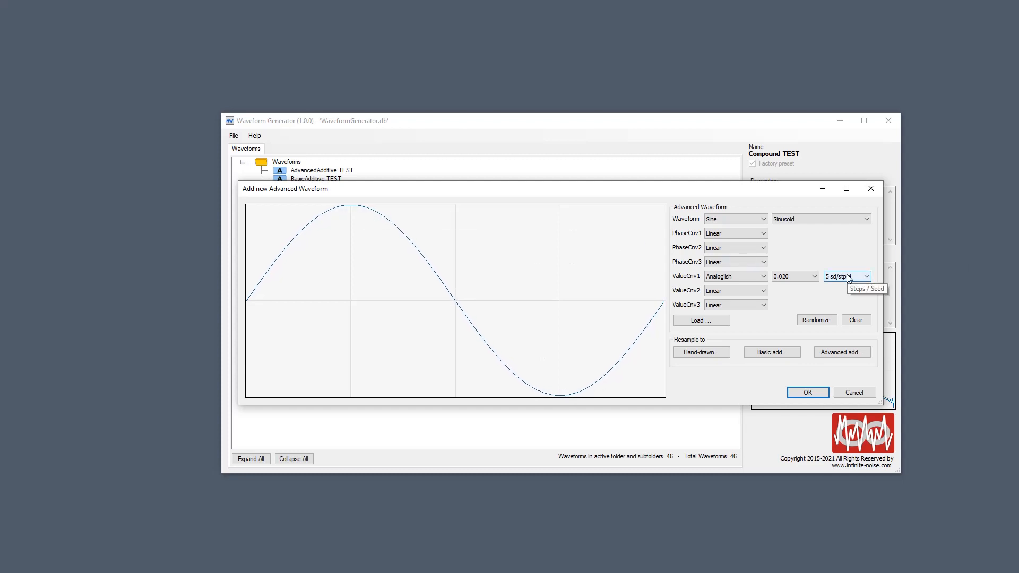
scroll(848, 276, "down", 1)
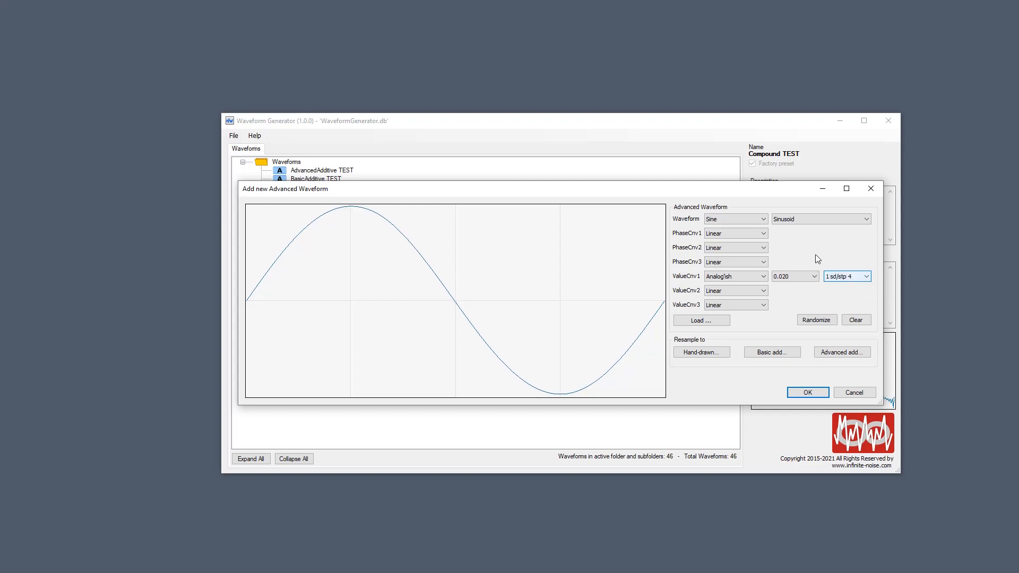
Set PhaseCnv1 to Analog'ish at 10° and raise the seed of both PhaseCnv1 and ValueCnv1 step by step to 4 sd/stp 4
left_click(743, 234)
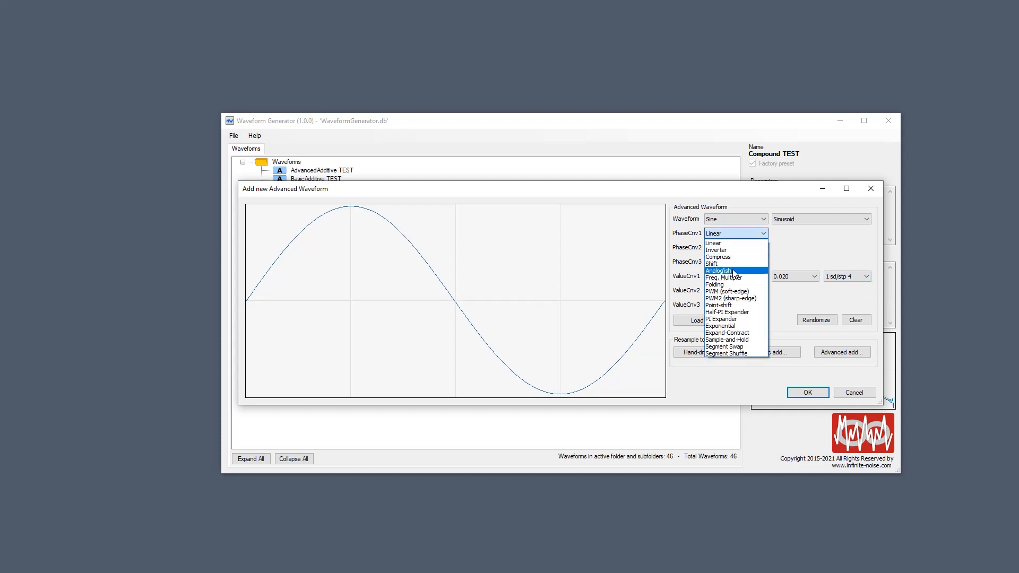
left_click(734, 272)
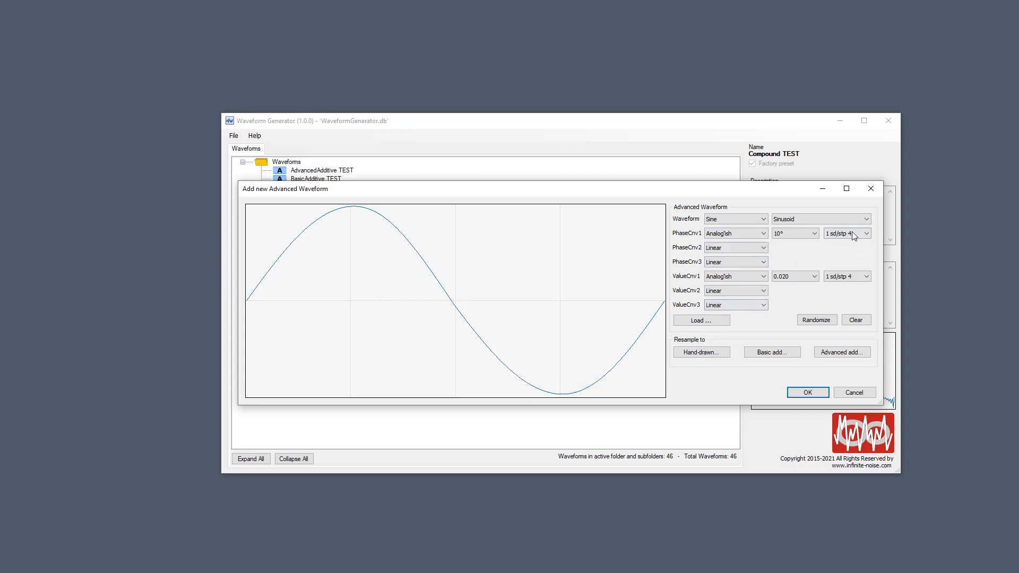
scroll(851, 242, "down", 1)
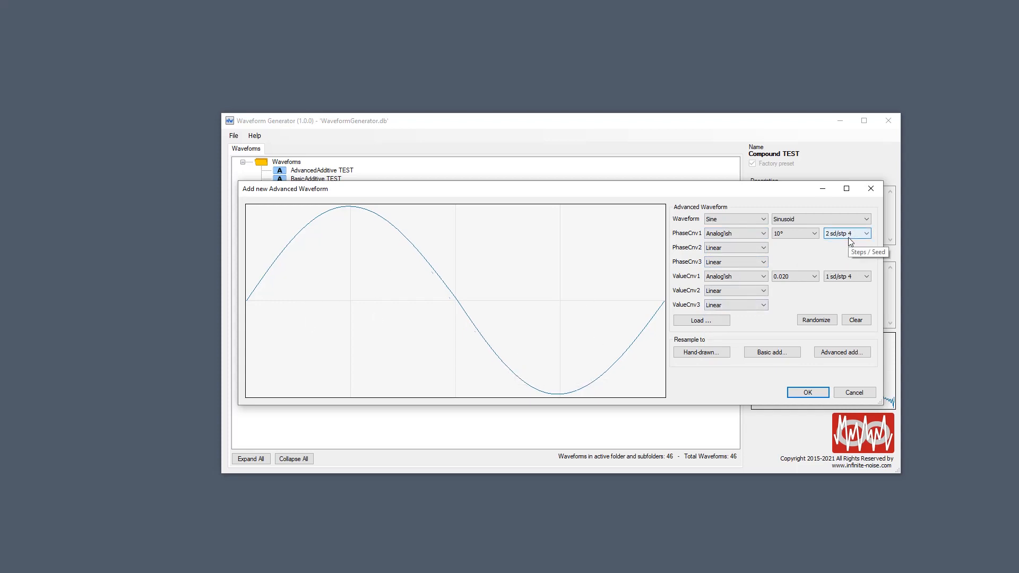
scroll(851, 280, "down", 1)
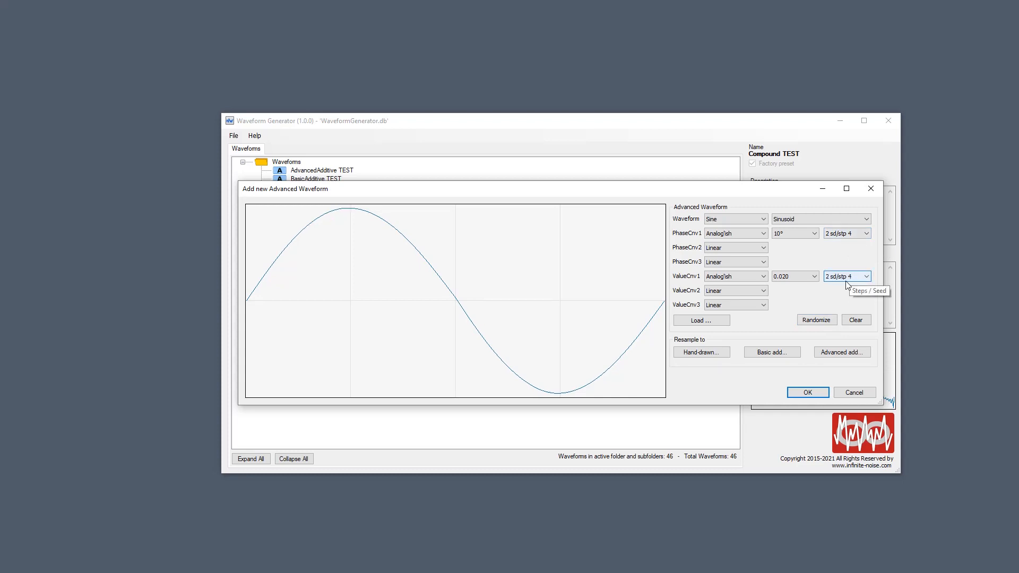
scroll(851, 242, "down", 1)
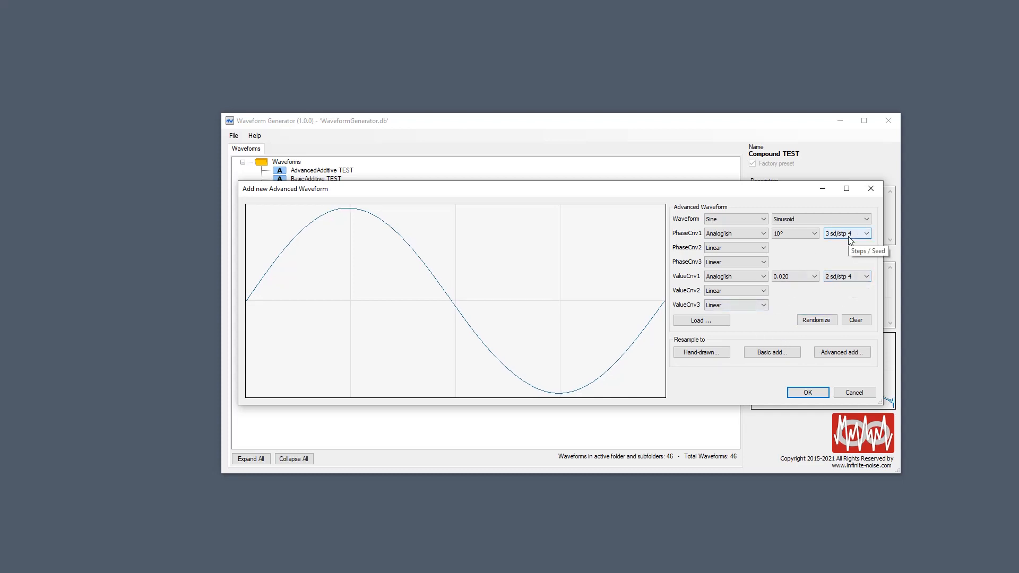
scroll(839, 280, "down", 1)
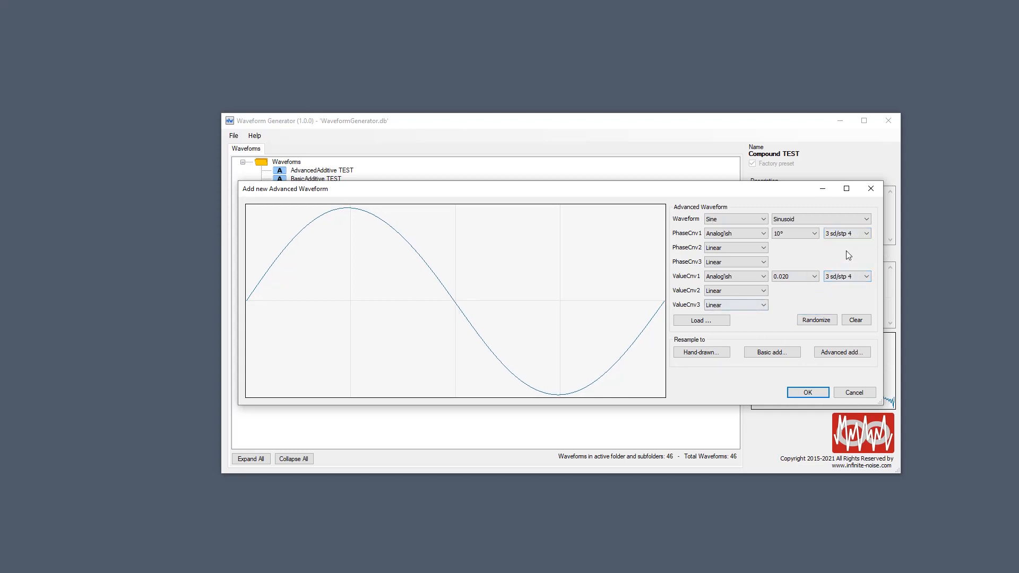
scroll(842, 237, "down", 1)
scroll(837, 280, "down", 1)
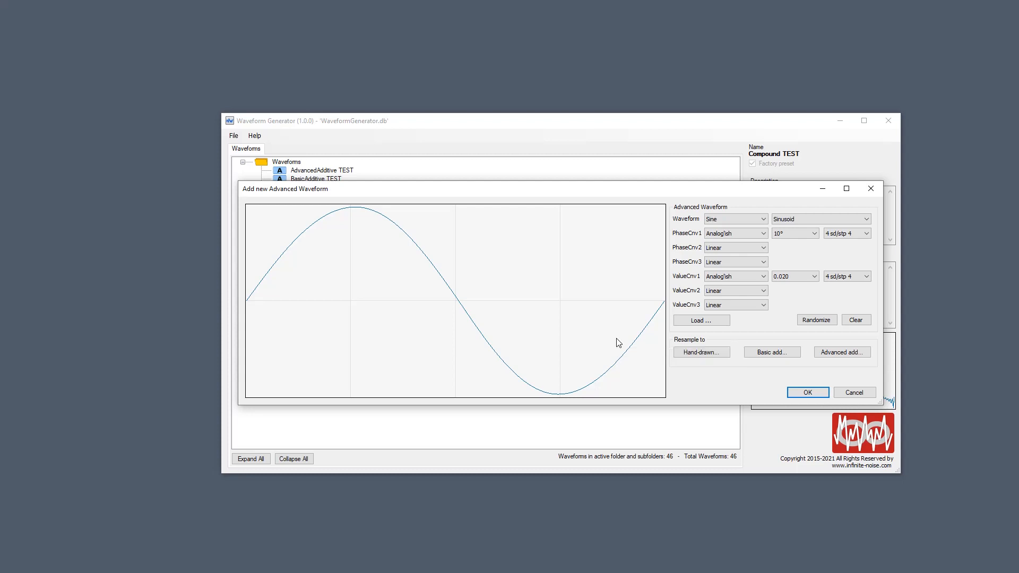
Vary ValueCnv1's Analog'ish level through 0.140, 0.180 and 0.002 to compare its effect on the sine
left_click(810, 277)
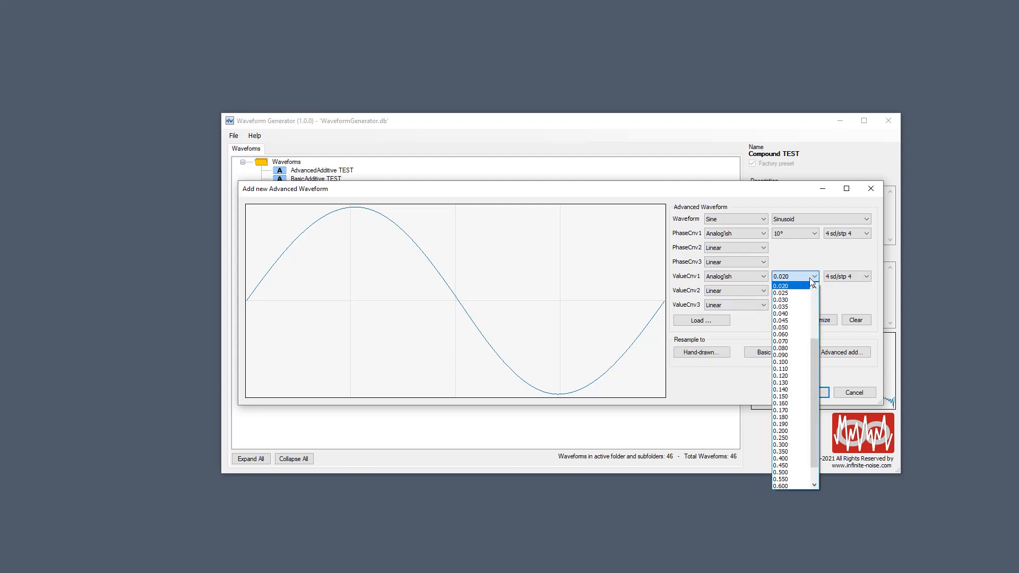
left_click(796, 390)
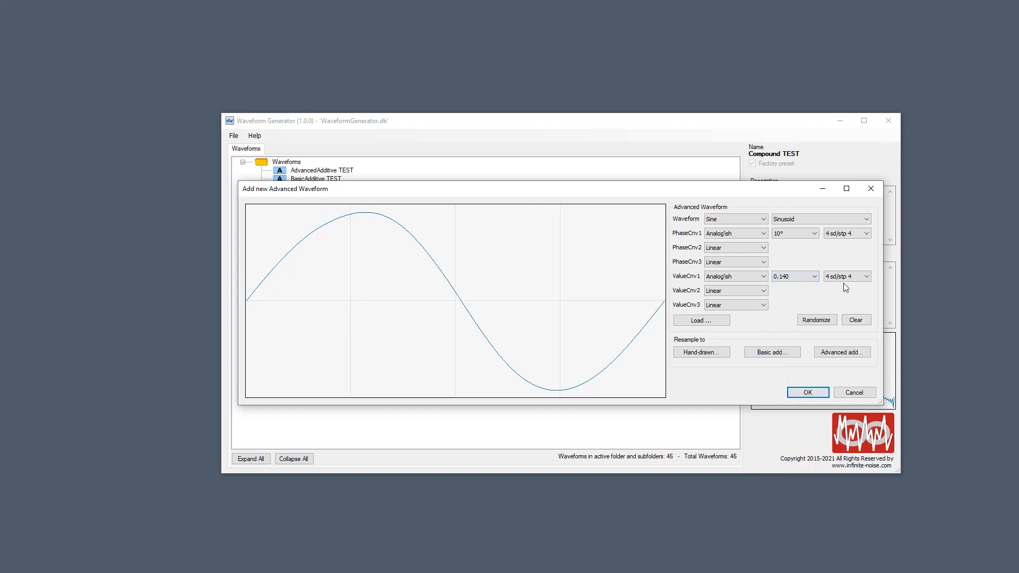
scroll(798, 276, "down", 2)
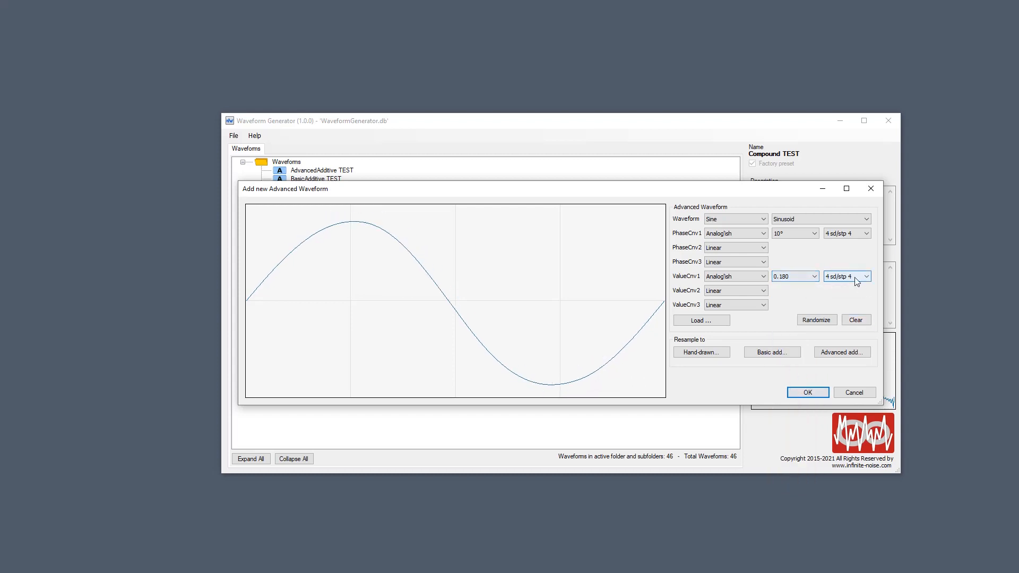
scroll(853, 277, "down", 4)
scroll(853, 277, "up", 4)
left_click(788, 277)
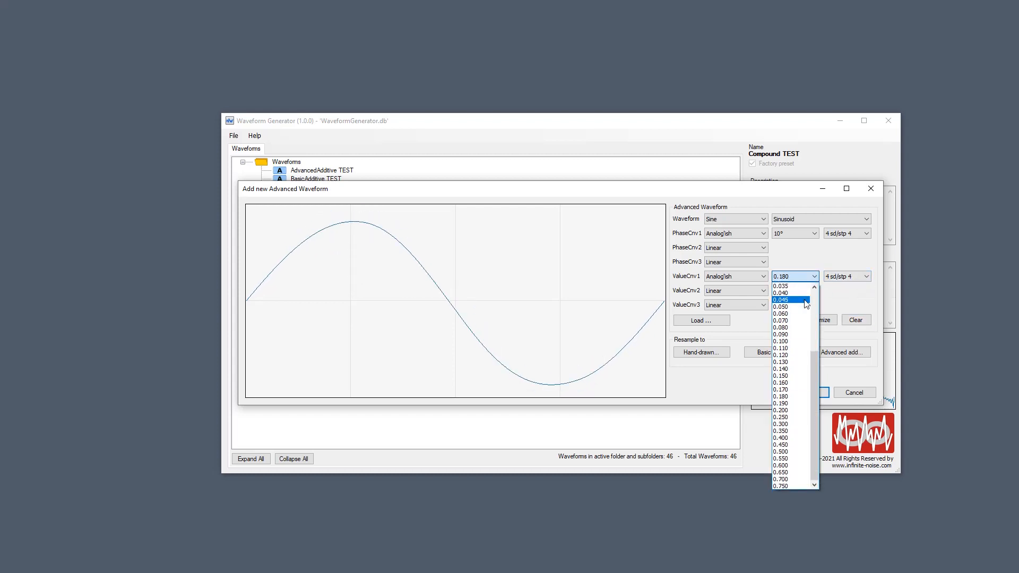
left_click(816, 292)
left_click(789, 294)
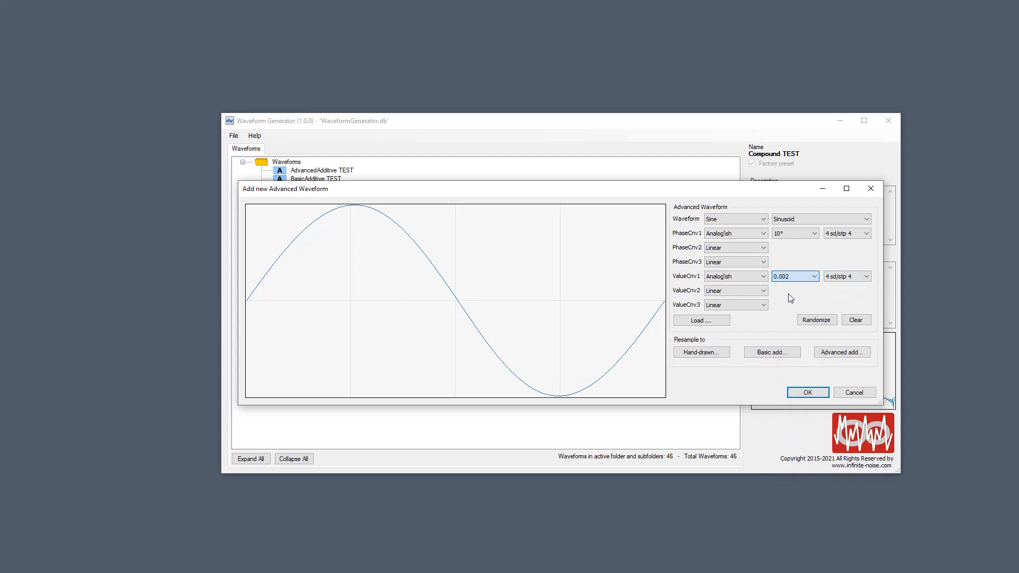
scroll(840, 277, "down", 6)
scroll(836, 278, "down", 2)
Reset both ValueCnv1 and PhaseCnv1 to Linear
left_click(743, 281)
left_click(734, 287)
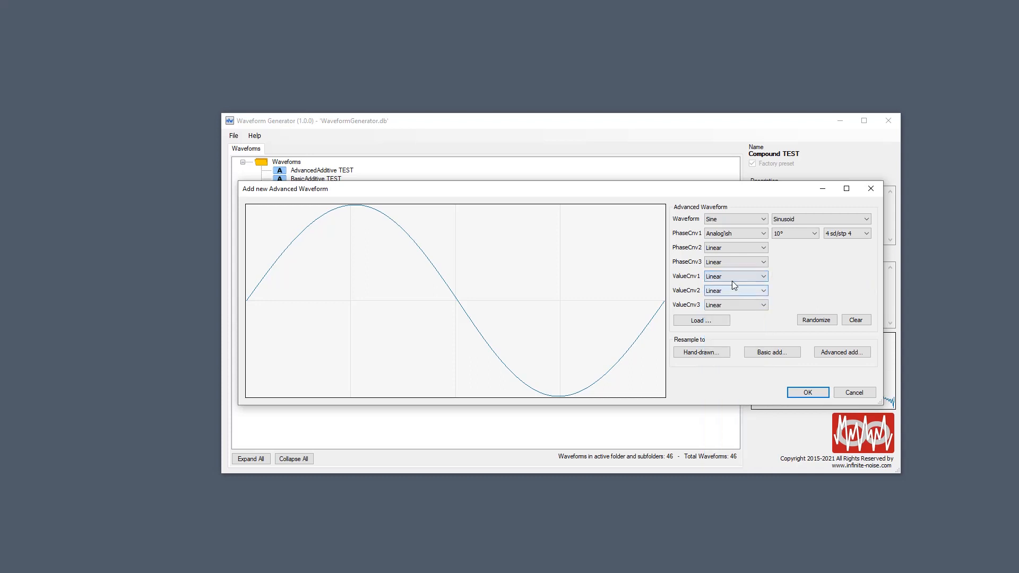
left_click(729, 236)
left_click(727, 245)
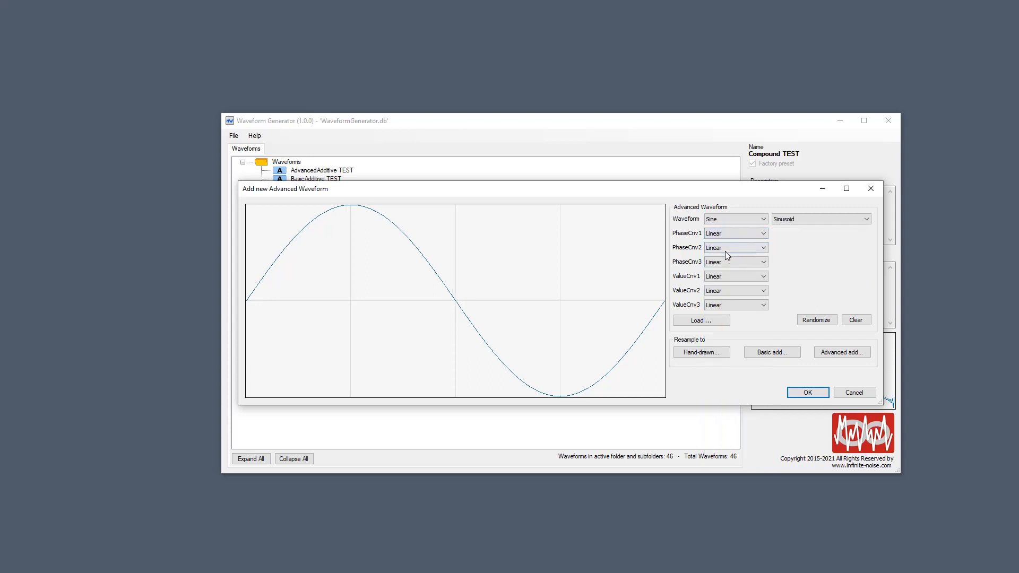
Switch ValueCnv1 to Expand-Contract and vary the number of bands through 5, 121, 25 and 3, ending on 2 Bands
left_click(727, 279)
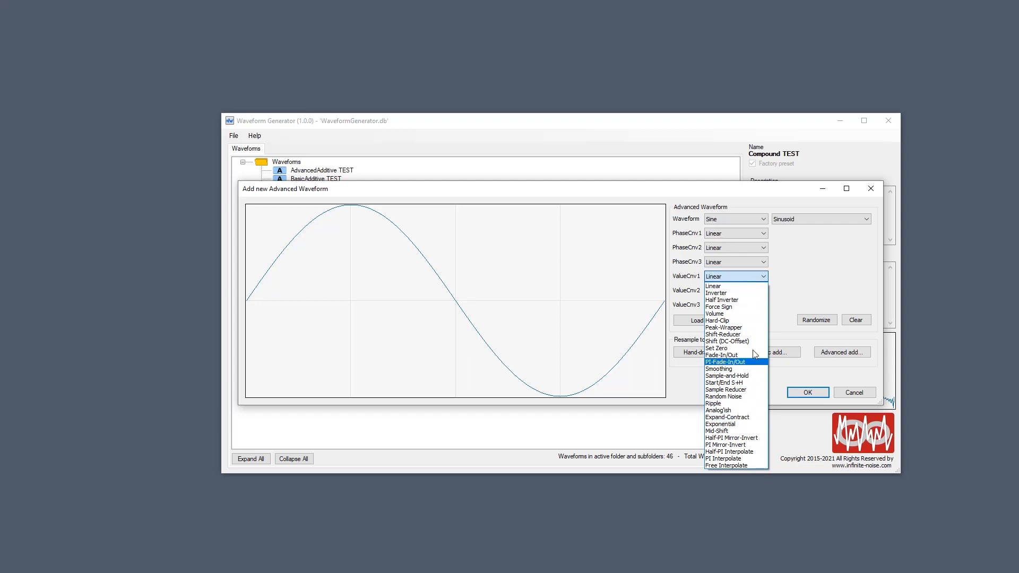
left_click(748, 418)
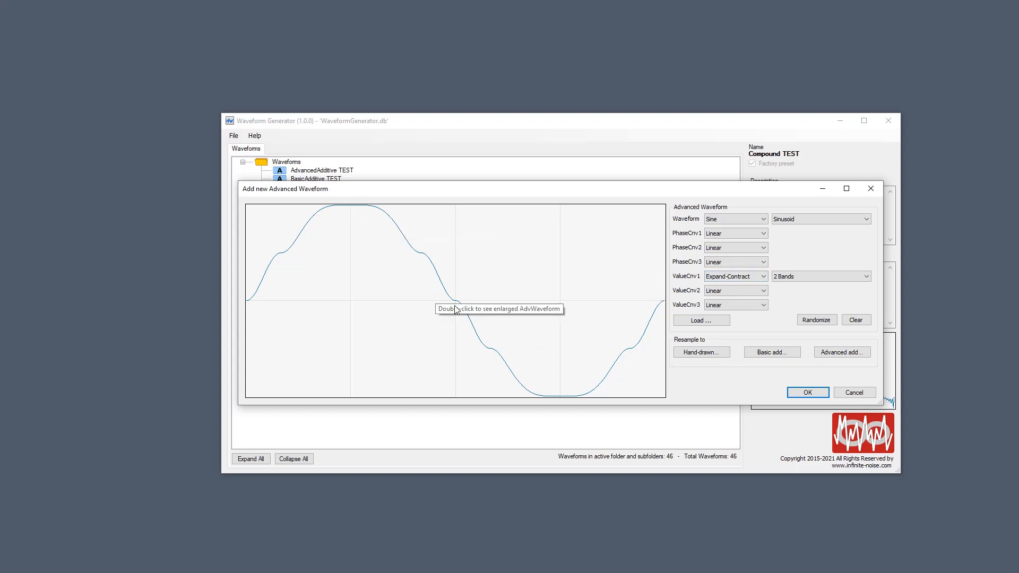
scroll(807, 279, "down", 2)
scroll(807, 282, "down", 10)
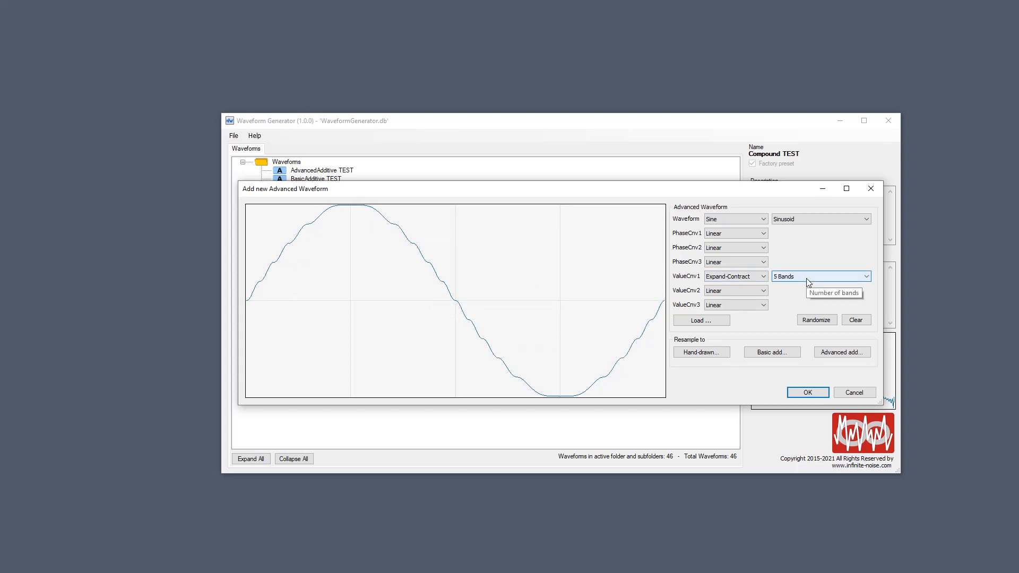
scroll(808, 281, "down", 3)
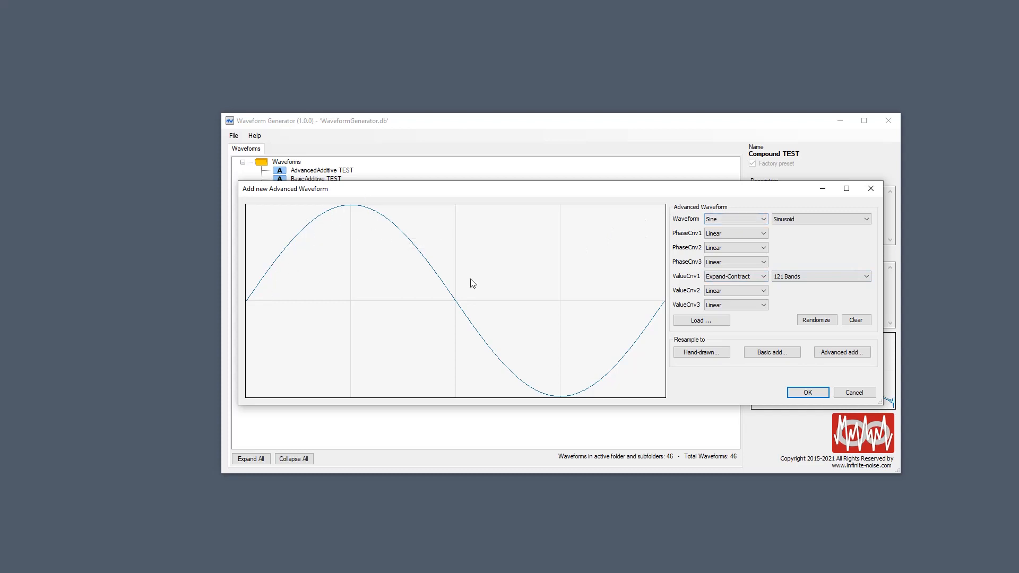
scroll(806, 279, "up", 3)
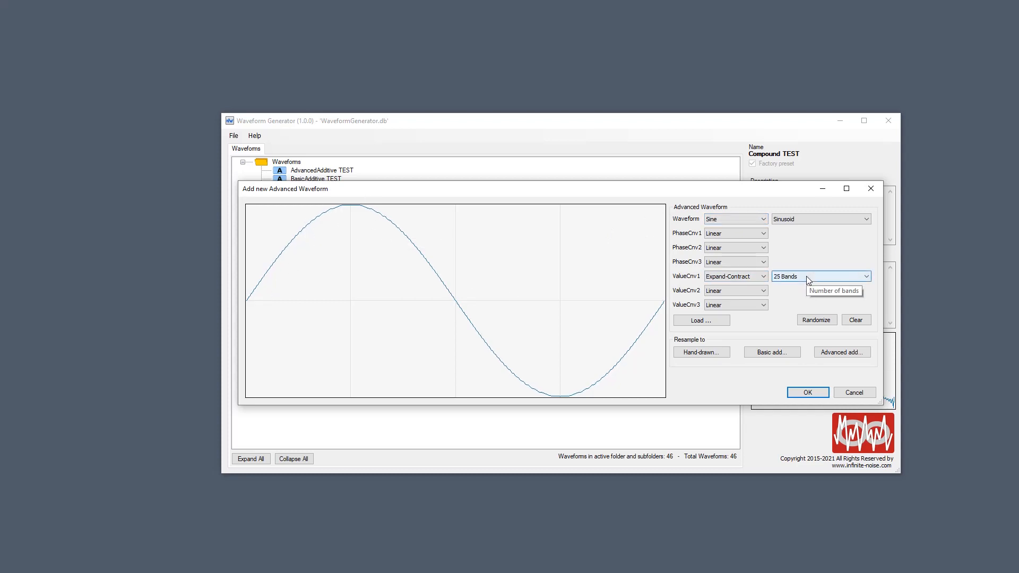
scroll(807, 280, "up", 4)
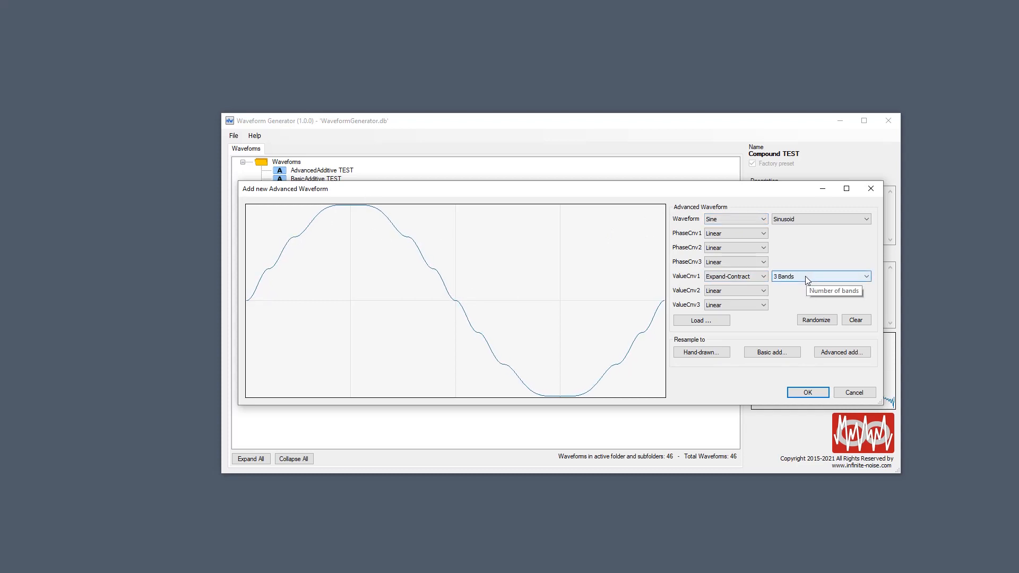
scroll(806, 279, "up", 1)
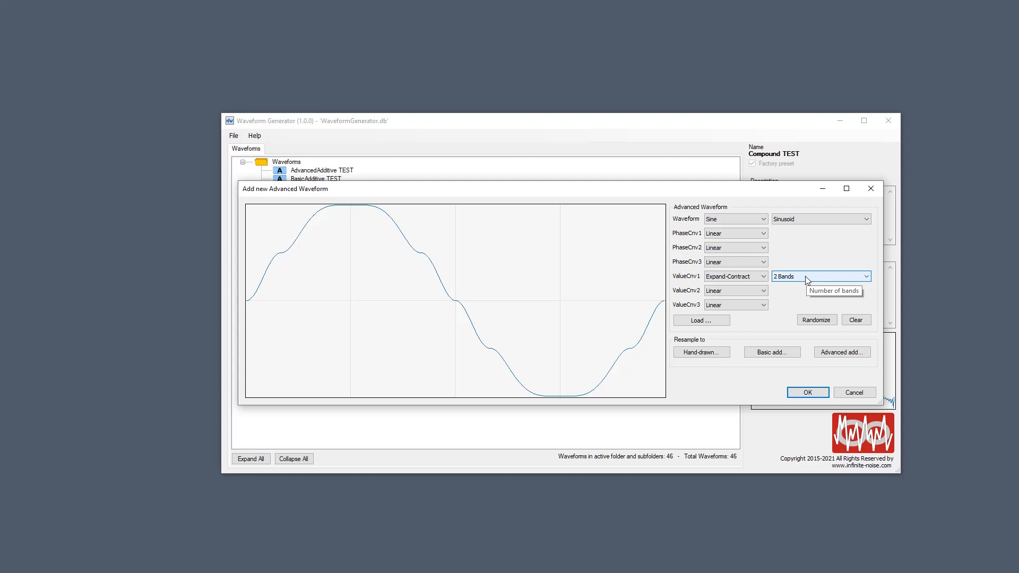
Switch ValueCnv1 to Exponential and vary its factor through 0.33, ending on 0.025
left_click(748, 277)
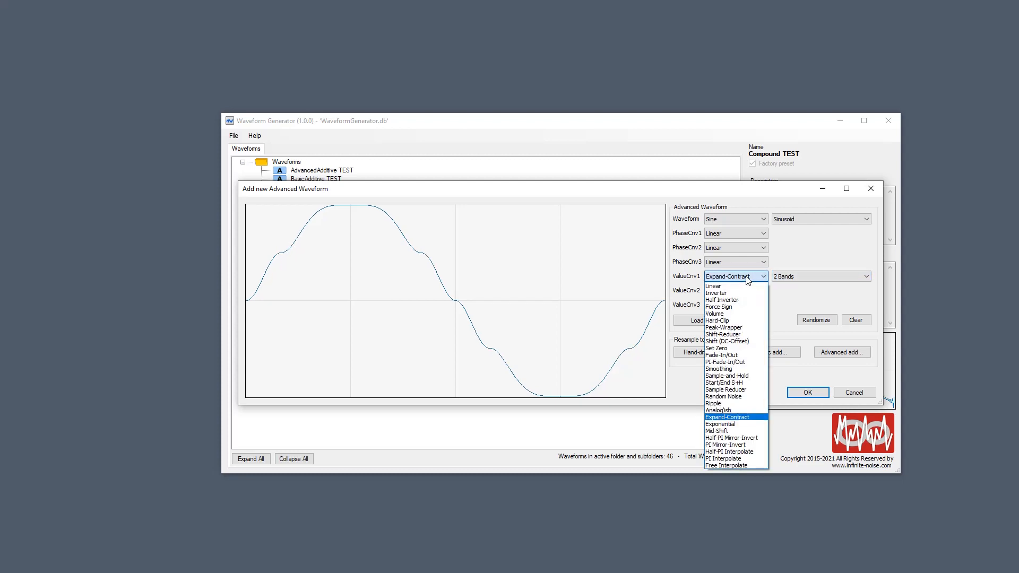
left_click(738, 424)
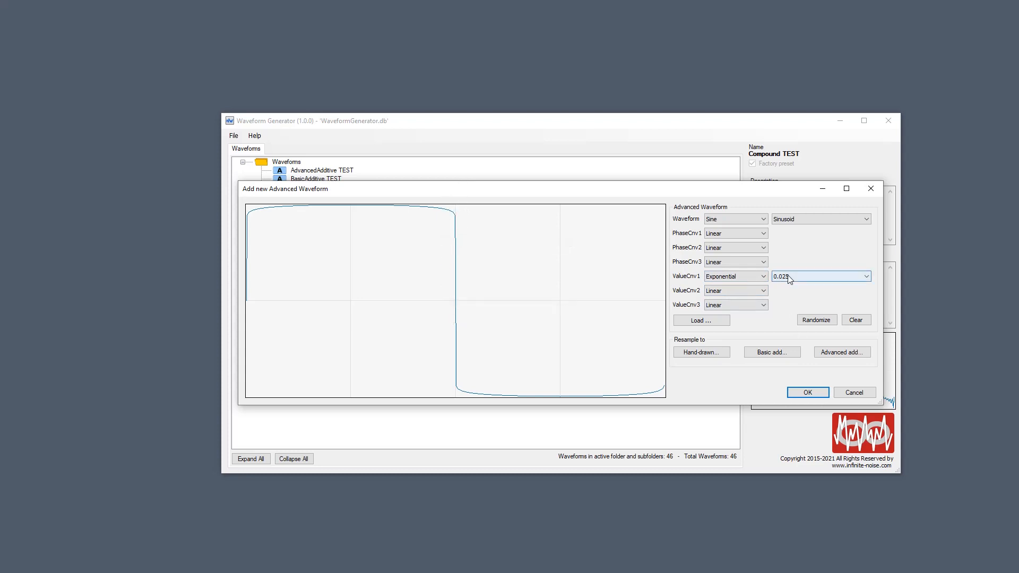
scroll(790, 280, "down", 5)
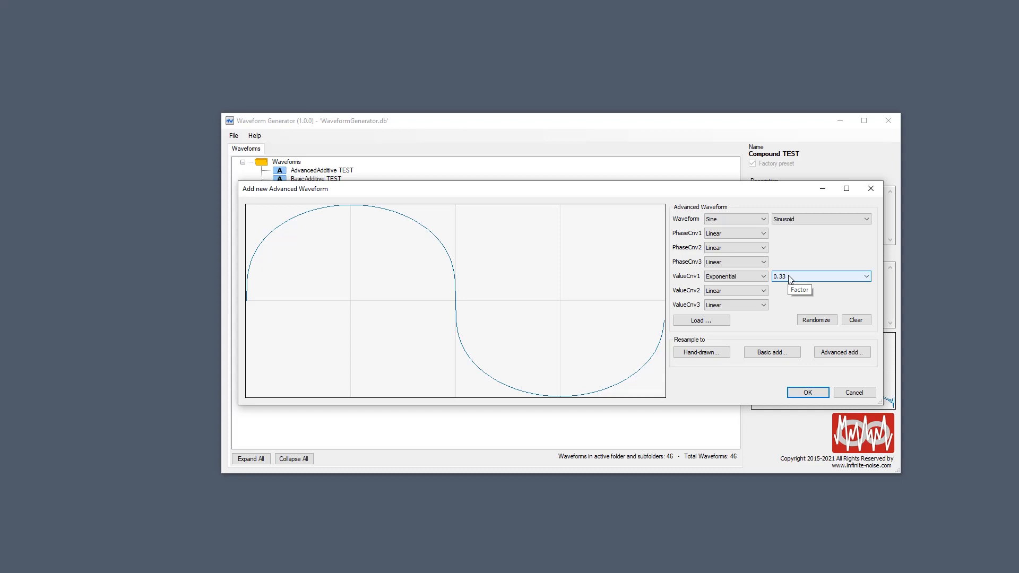
scroll(790, 280, "up", 1)
scroll(791, 279, "up", 4)
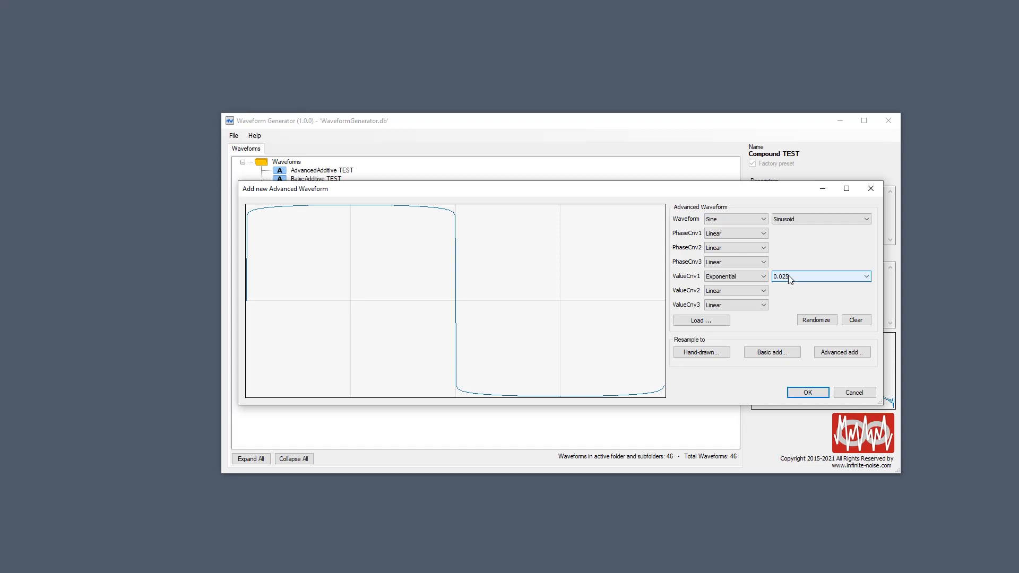
Vary the Exponential factor through 0.25, 0.33, 0.75 and 0.6, ending on 1.25
scroll(790, 279, "down", 4)
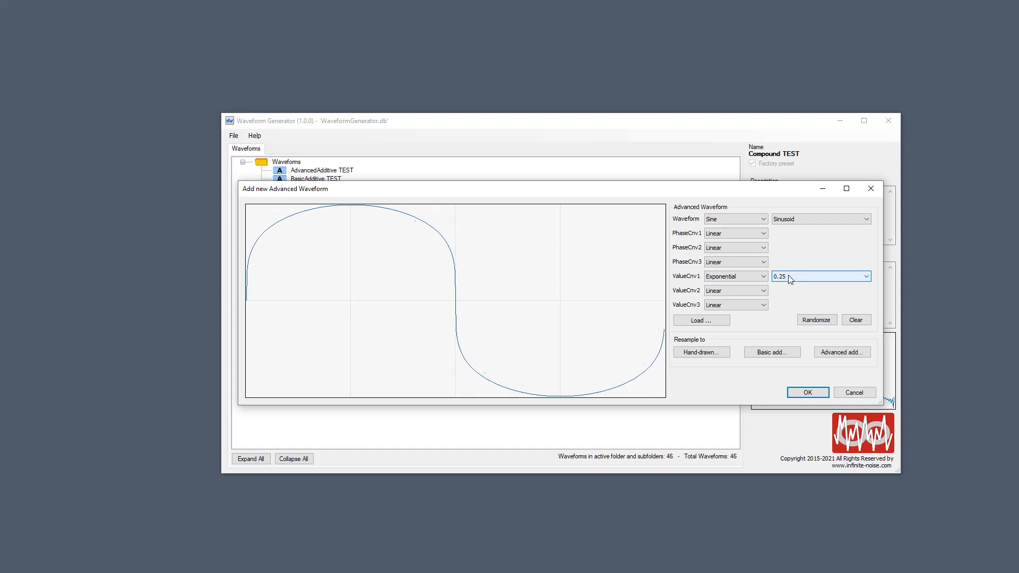
scroll(790, 280, "down", 1)
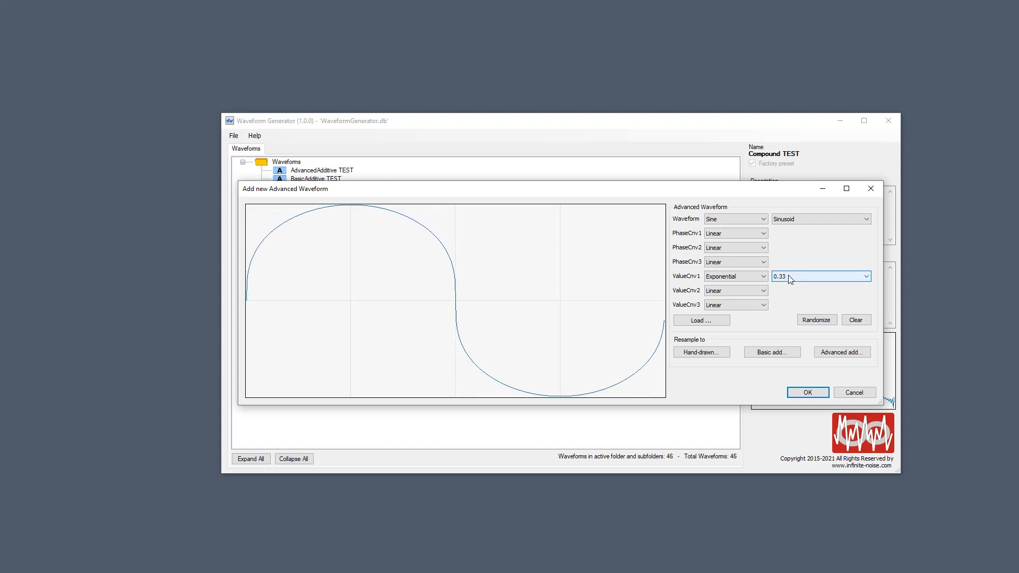
scroll(790, 280, "down", 3)
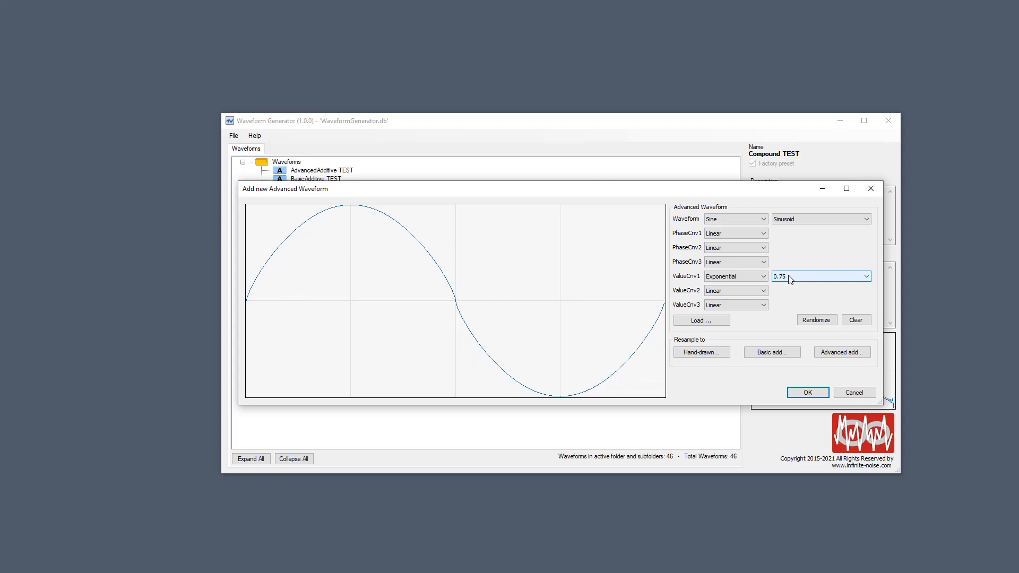
scroll(790, 279, "up", 1)
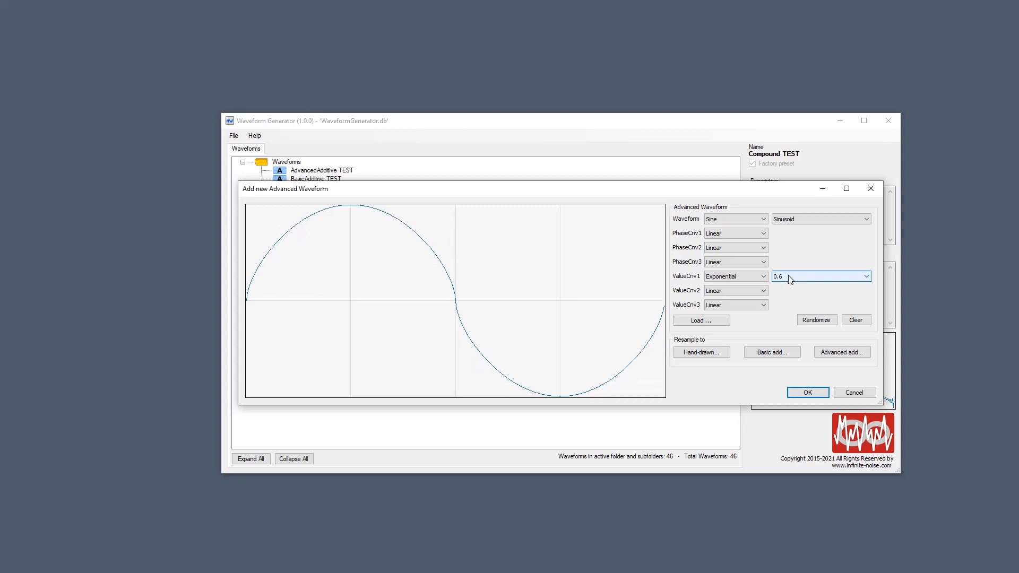
scroll(790, 280, "down", 3)
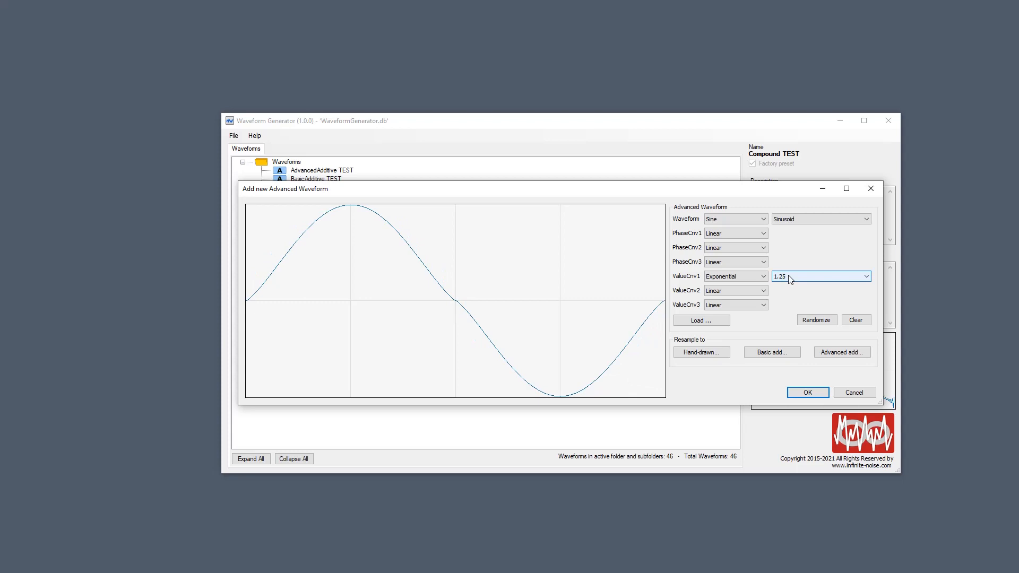
Raise the Exponential factor of ValueCnv1 through 1.33 and 12, ending on 85
scroll(790, 280, "down", 1)
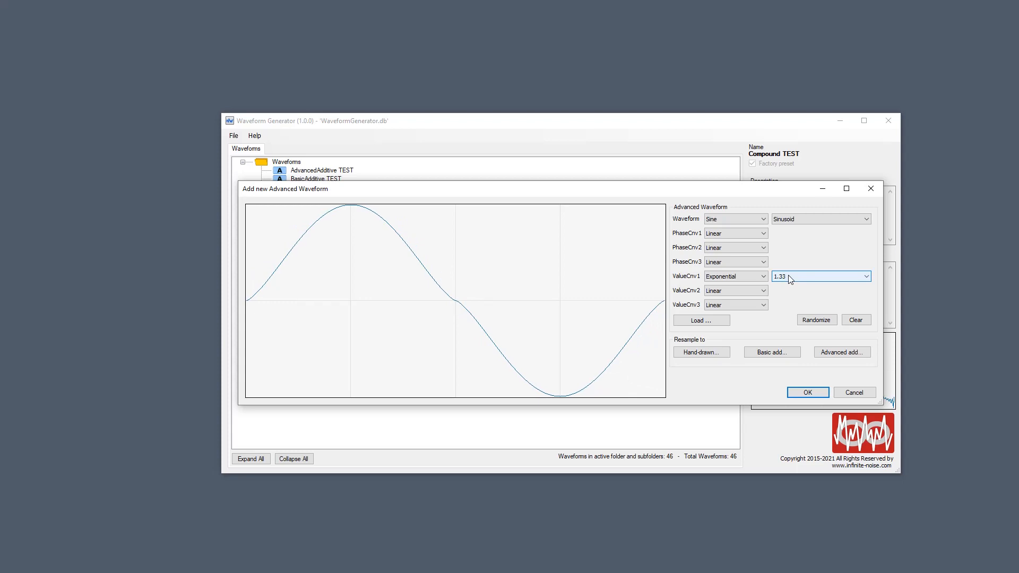
scroll(790, 280, "down", 15)
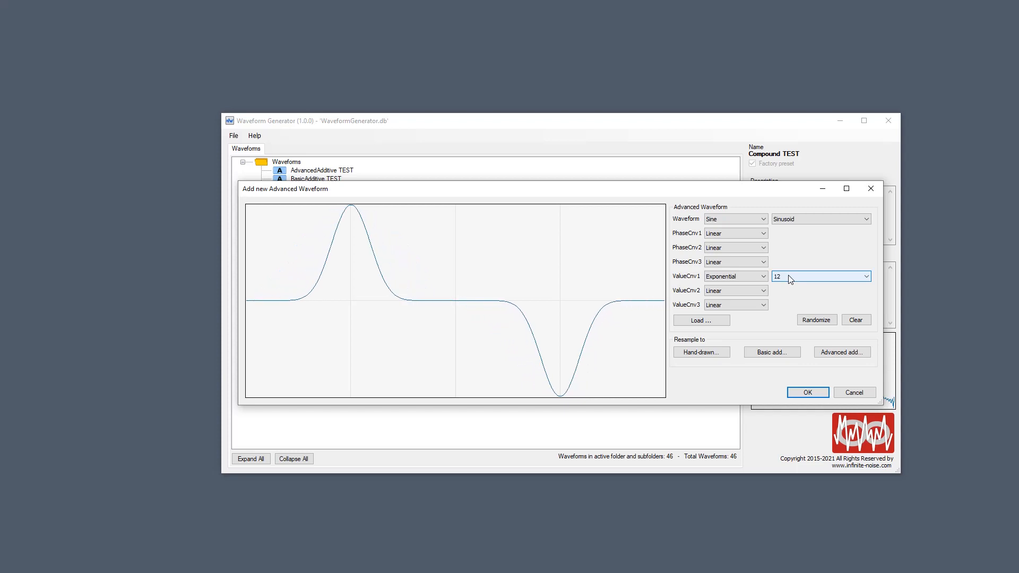
scroll(790, 280, "down", 3)
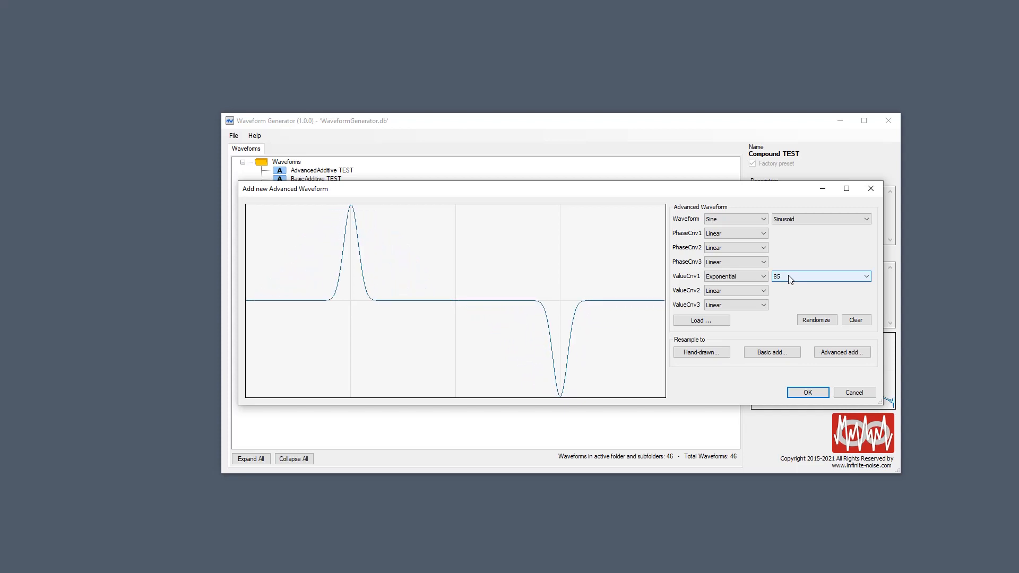
Change the waveform to Sinc and vary the Exponential factor through 18, 0.10 and 1.75, ending on 9
left_click(743, 219)
left_click(745, 264)
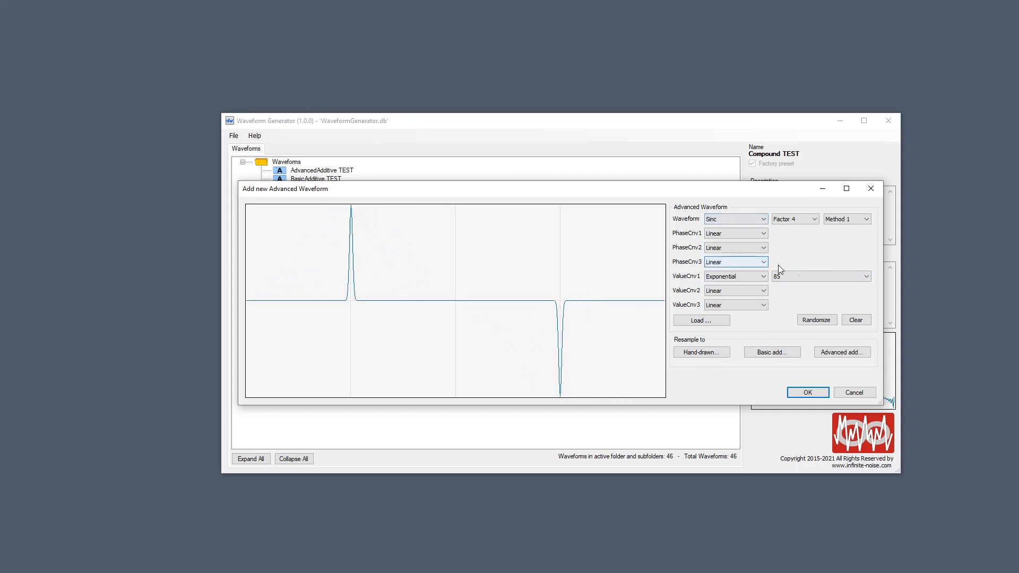
scroll(817, 281, "up", 10)
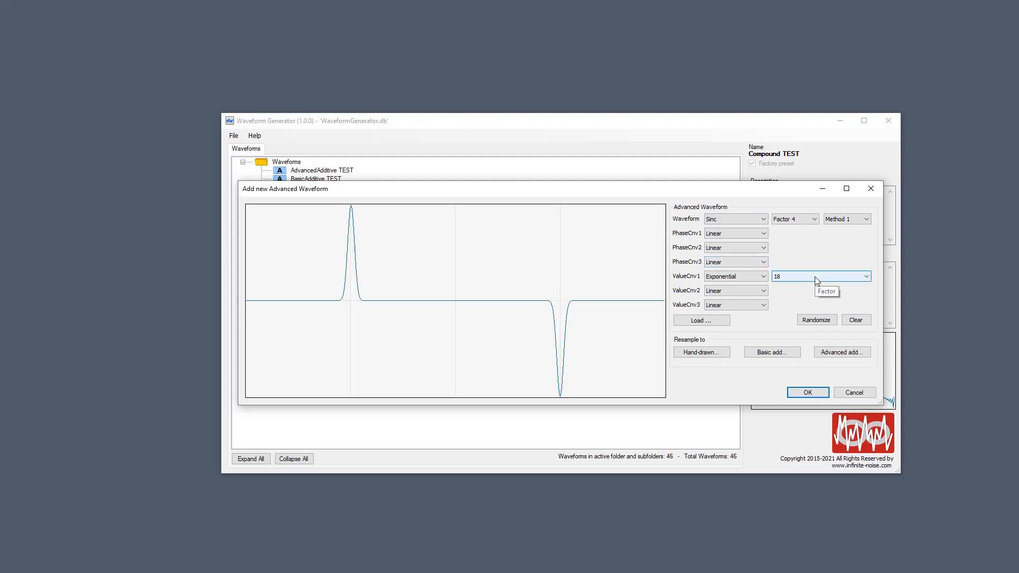
scroll(817, 281, "up", 4)
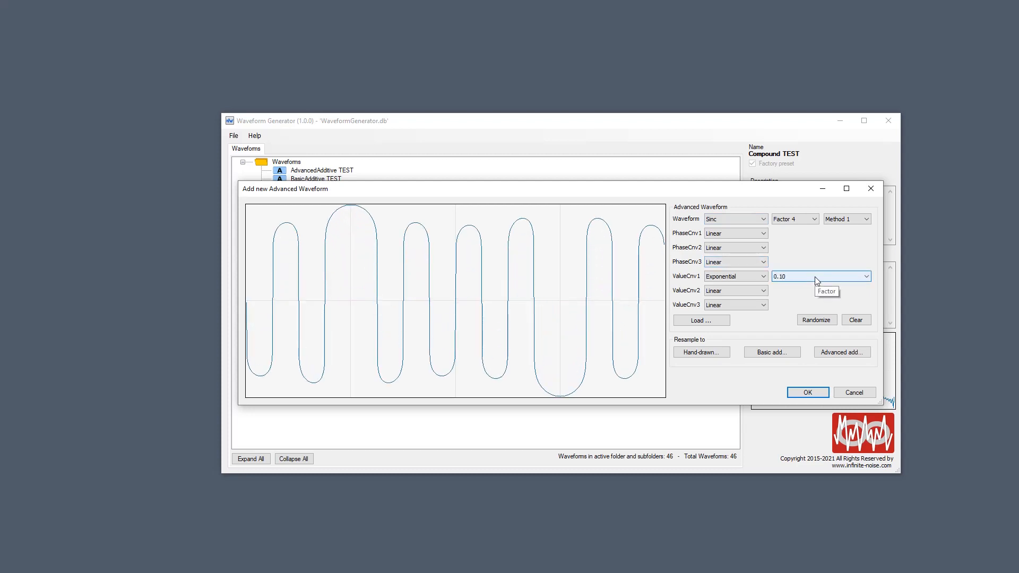
scroll(817, 280, "down", 10)
scroll(817, 280, "down", 8)
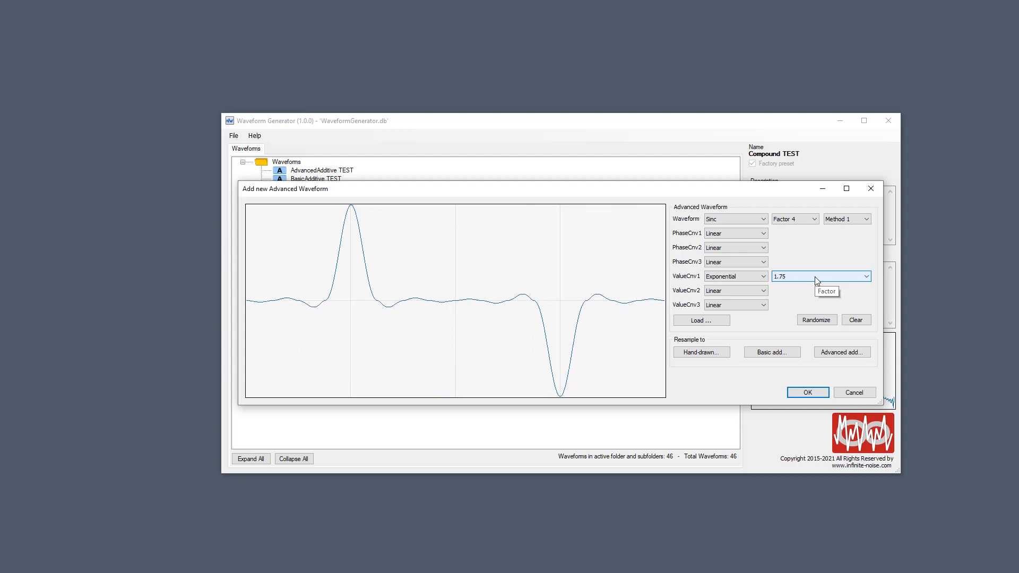
Switch ValueCnv1 to Mid-Shift and change the waveform to Sine
left_click(747, 277)
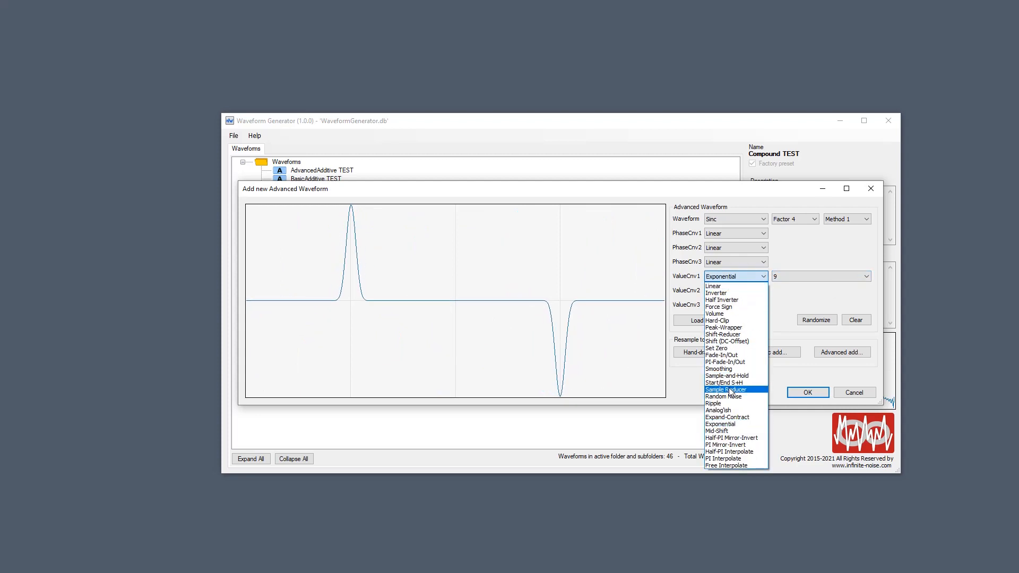
left_click(720, 431)
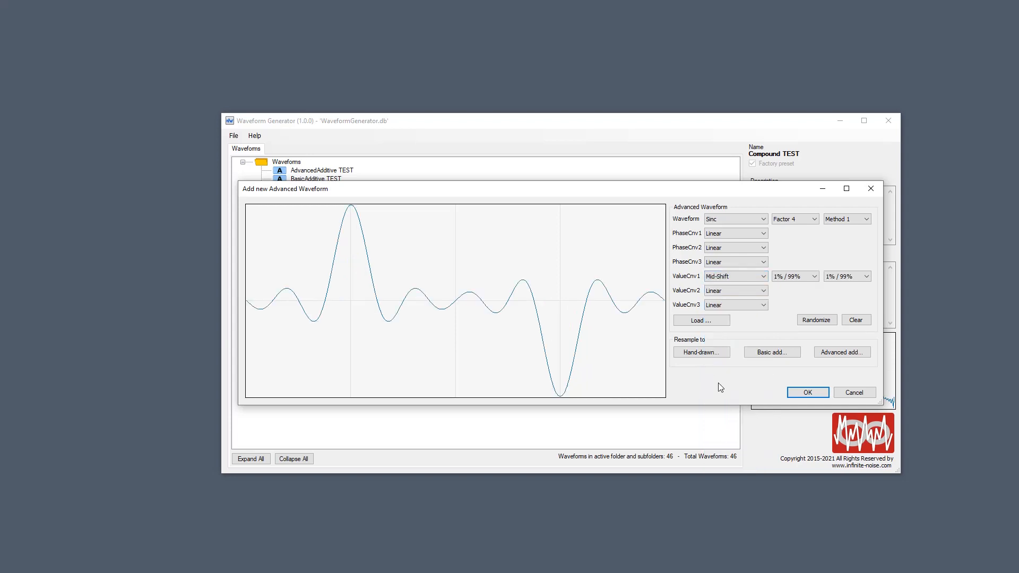
left_click(742, 219)
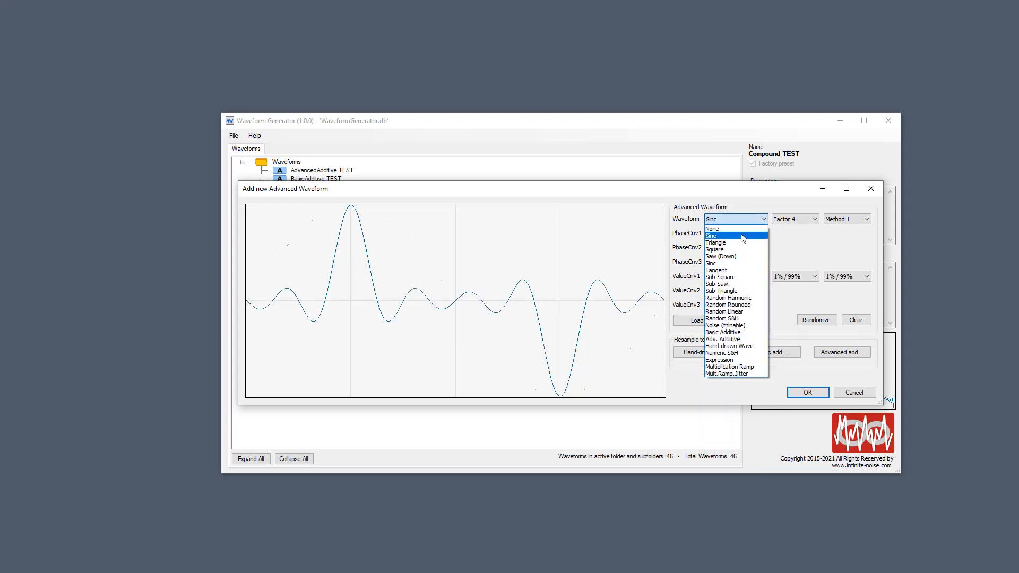
left_click(742, 237)
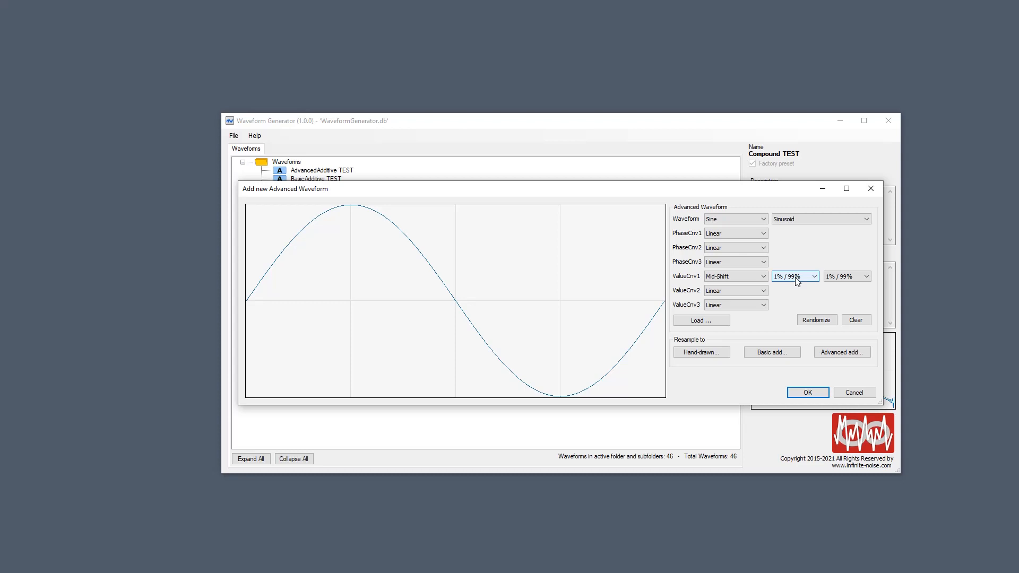
Set Mid-Shift's horizontal value to 15% / 85% and vary its vertical value through 3% / 97% and 55% / 45%, ending on 64% / 36%
scroll(795, 277, "down", 4)
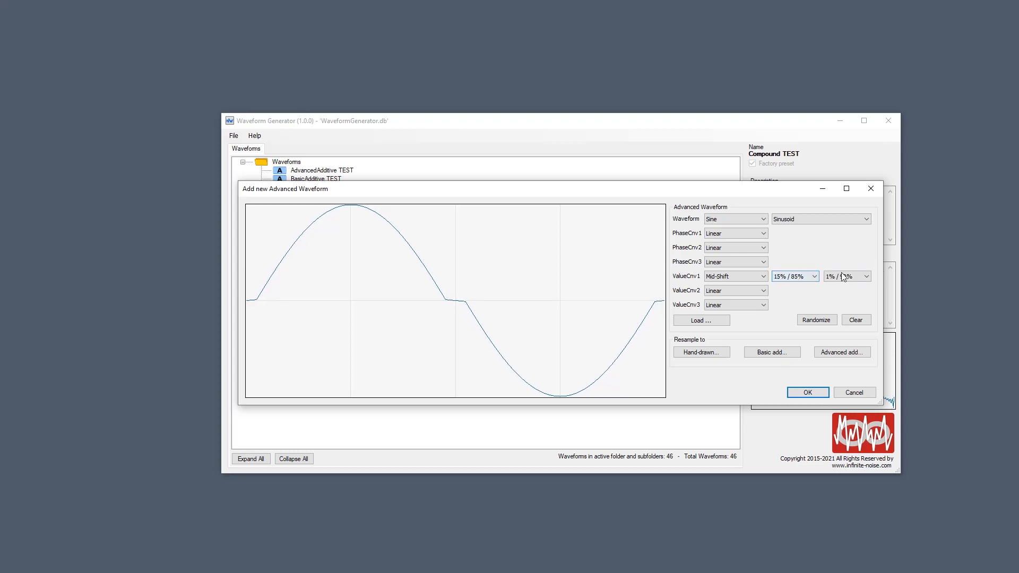
scroll(844, 276, "down", 2)
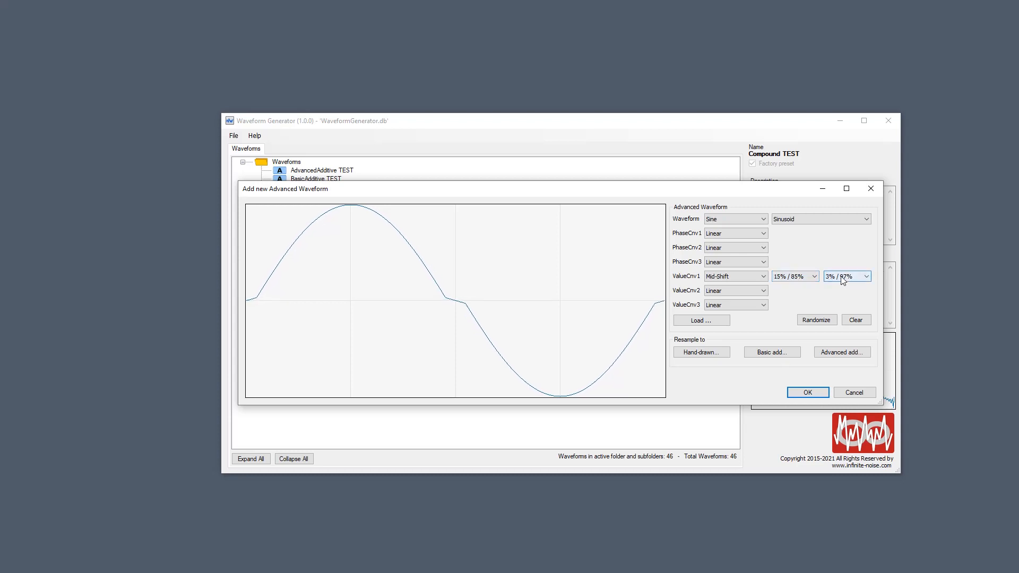
scroll(844, 279, "down", 10)
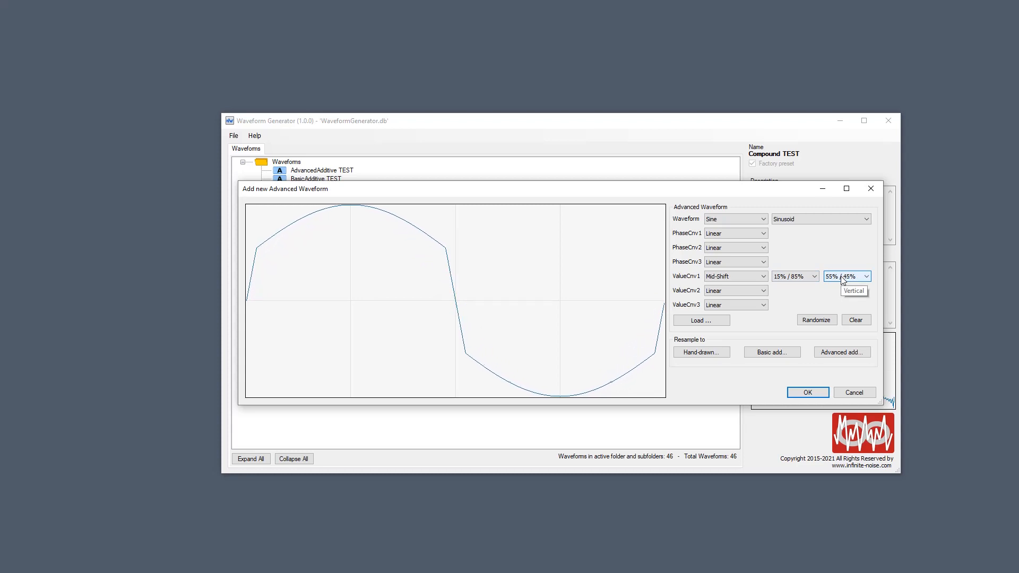
scroll(844, 280, "down", 3)
Move Mid-Shift's horizontal value through 59% / 41% to 98% / 2% and set its vertical value to 66% / 34%
scroll(807, 281, "down", 10)
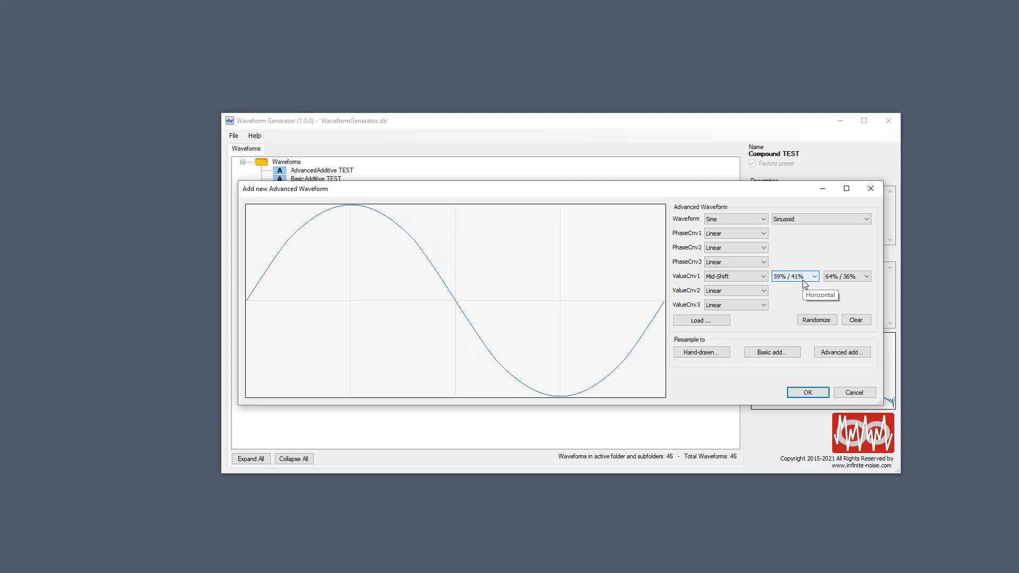
scroll(805, 285, "down", 8)
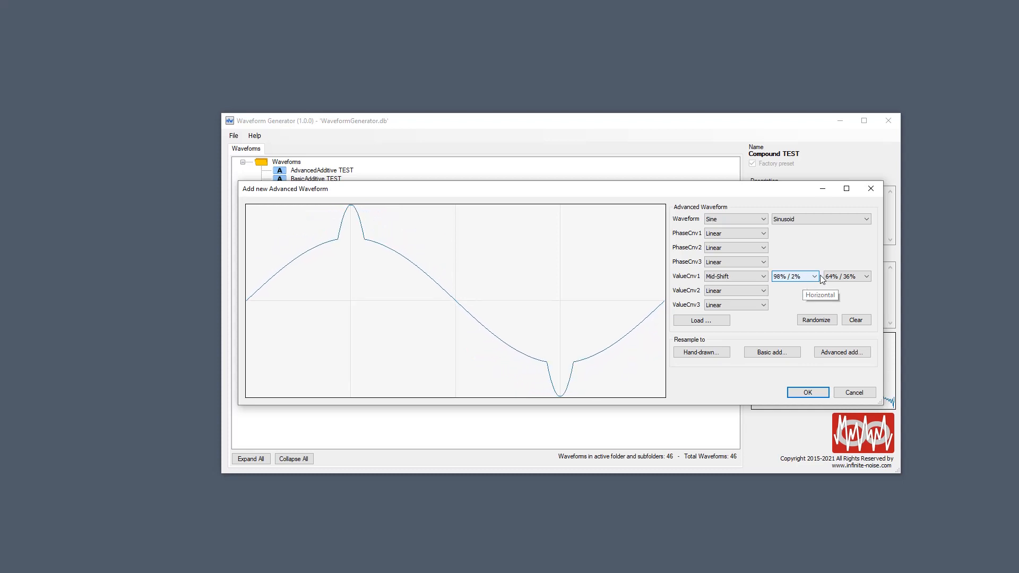
scroll(829, 279, "down", 1)
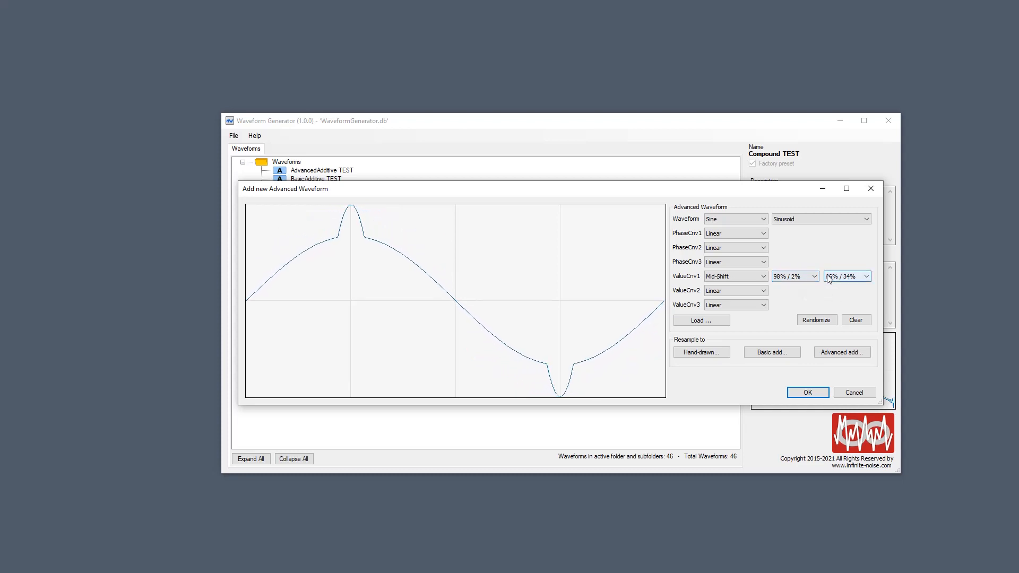
Change the waveform to Triangle and set Mid-Shift to 91% / 9% horizontally and 64% / 36% vertically
left_click(721, 219)
left_click(724, 241)
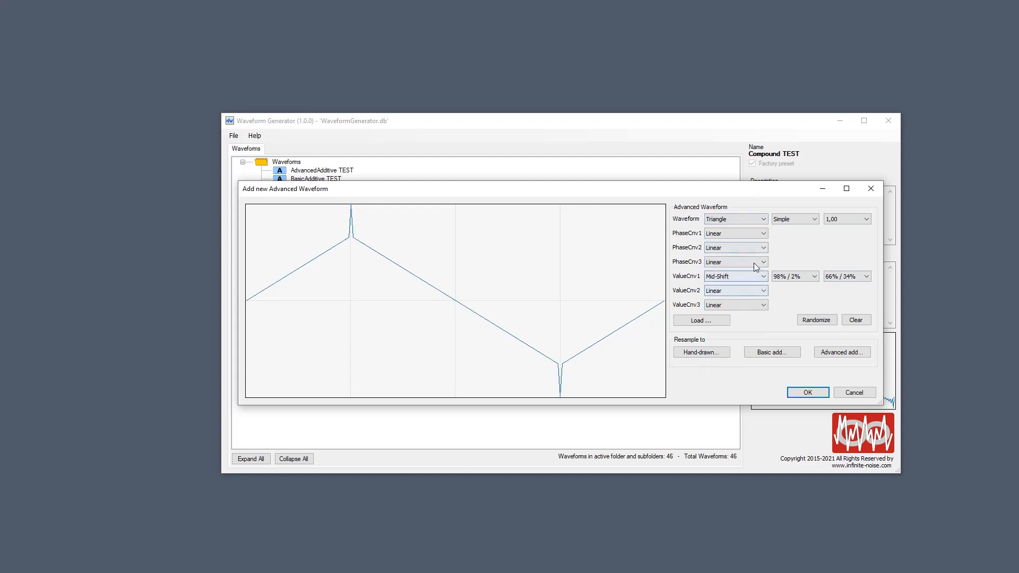
scroll(823, 276, "down", 2)
scroll(791, 281, "down", 7)
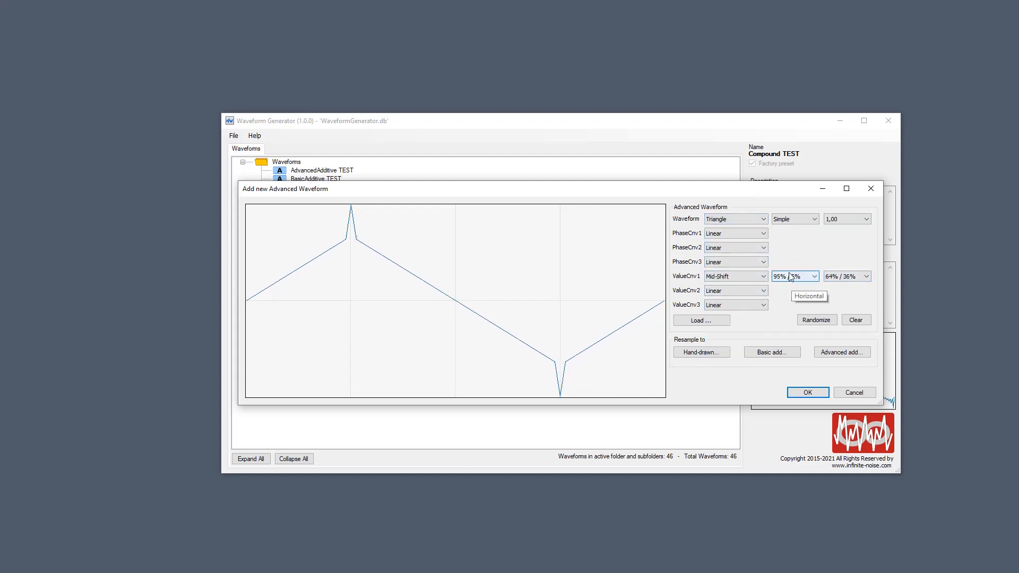
Change the waveform to Sinc and vary Mid-Shift's horizontal value through 82% / 18%, ending on 99% / 1%
left_click(737, 219)
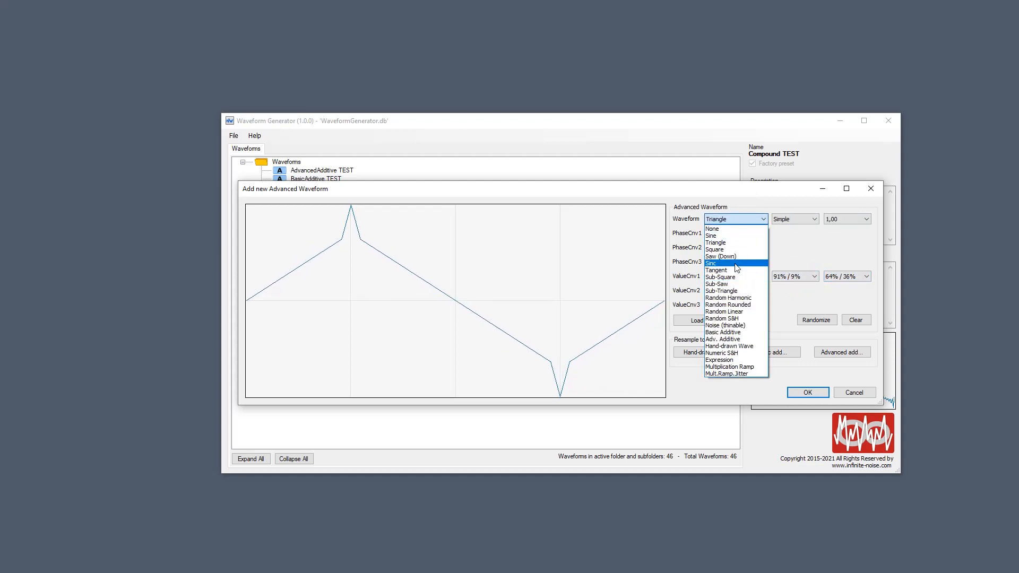
left_click(740, 267)
scroll(796, 275, "down", 9)
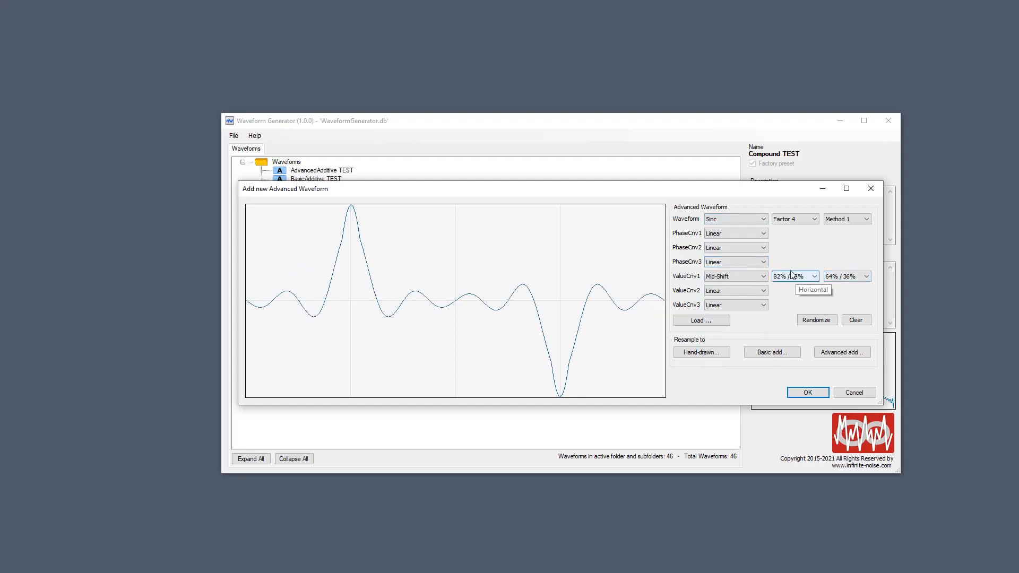
scroll(793, 276, "up", 17)
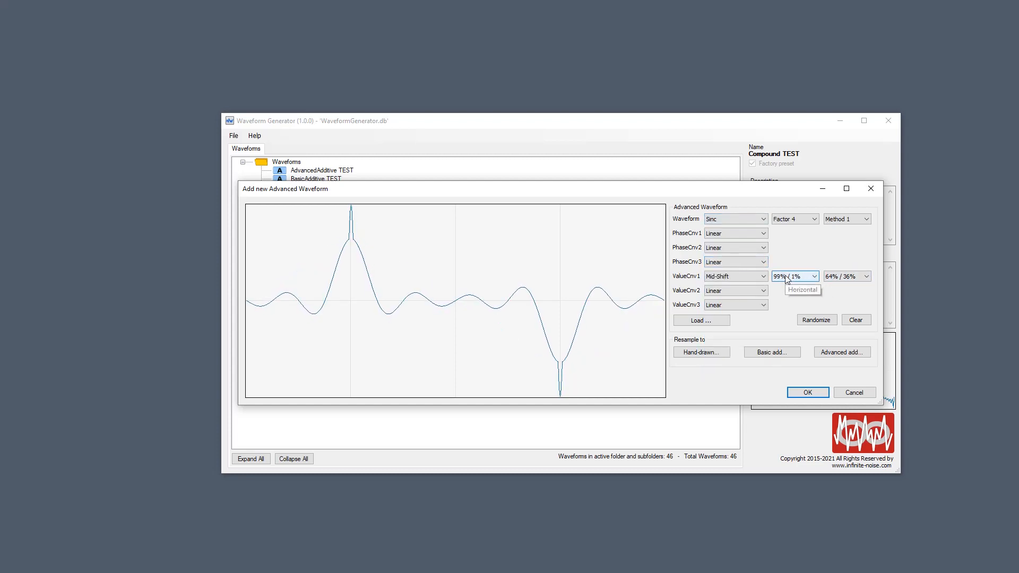
Vary Mid-Shift's vertical value through 75% / 25% and 10% / 90% to 72% / 28%, and lower the horizontal value through 92% / 8% to 77% / 23%
scroll(845, 277, "up", 8)
scroll(846, 277, "up", 3)
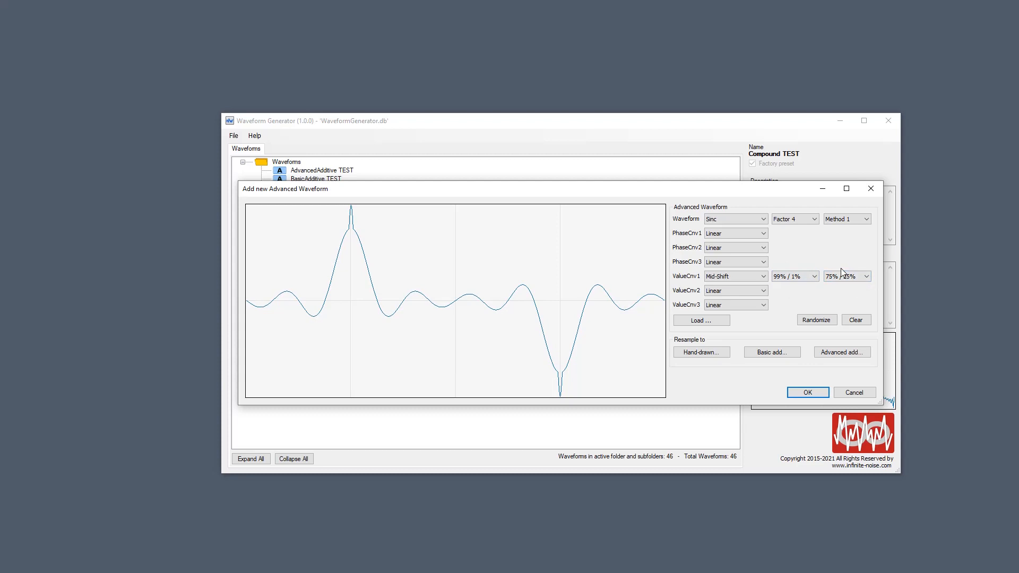
scroll(842, 276, "down", 20)
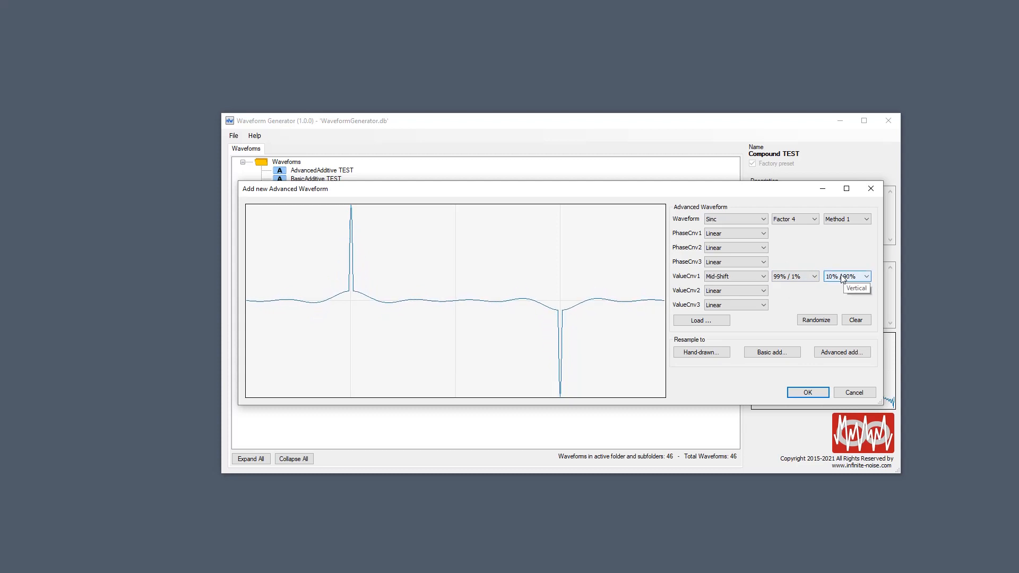
scroll(843, 276, "up", 20)
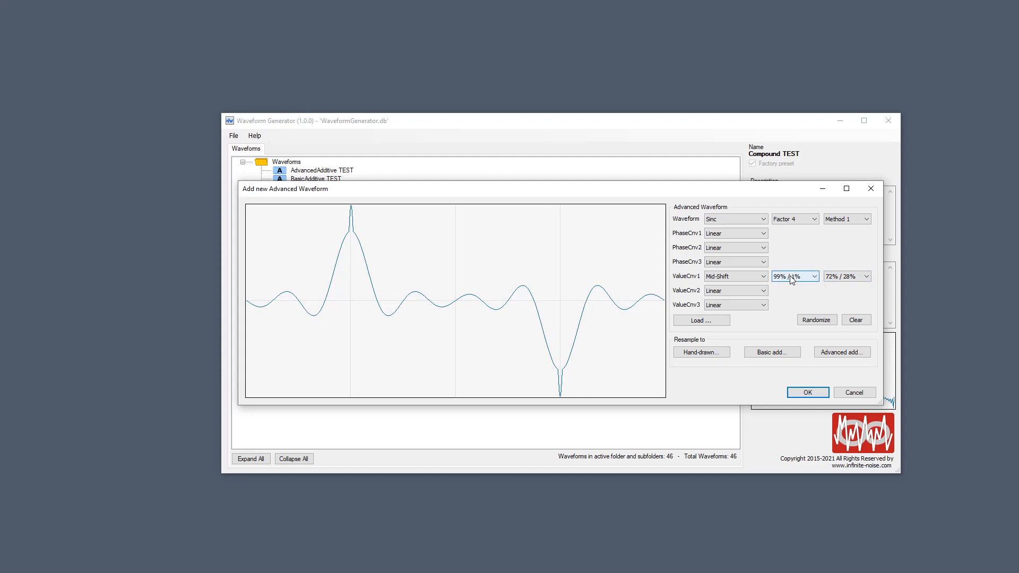
scroll(791, 279, "down", 20)
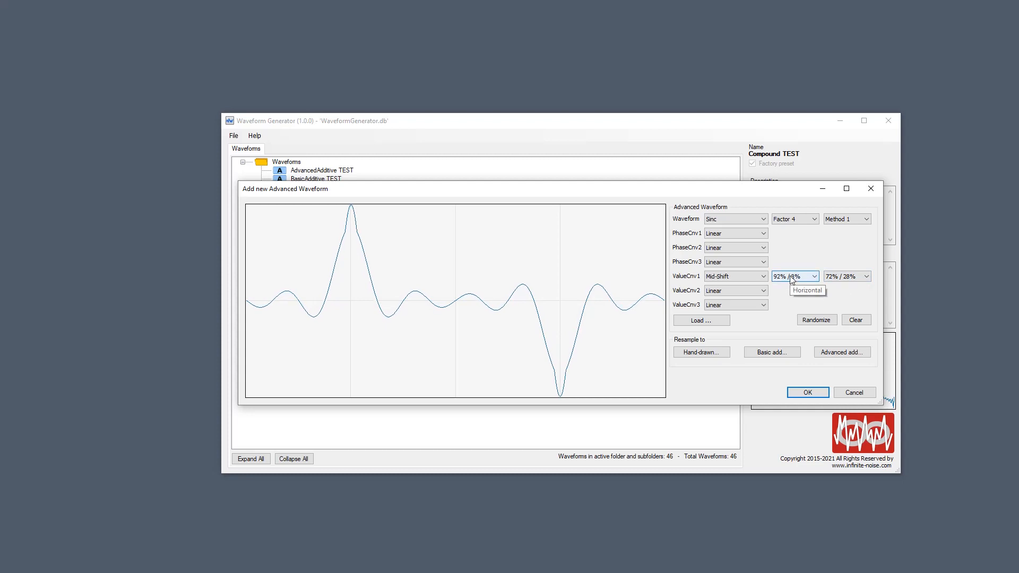
Change the waveform back to Sine and reset ValueCnv1 to Linear
left_click(743, 219)
left_click(743, 236)
left_click(748, 275)
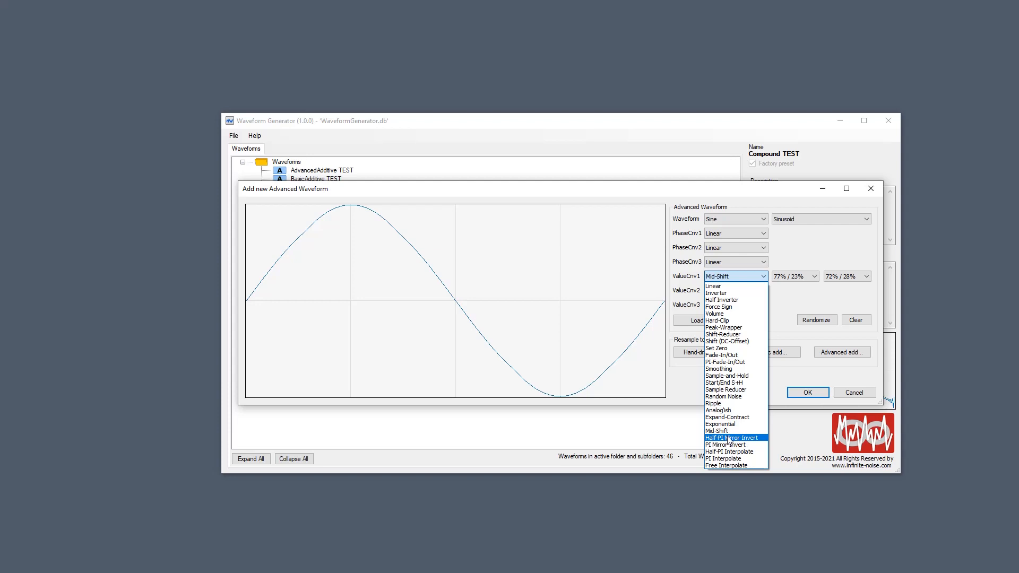
left_click(737, 277)
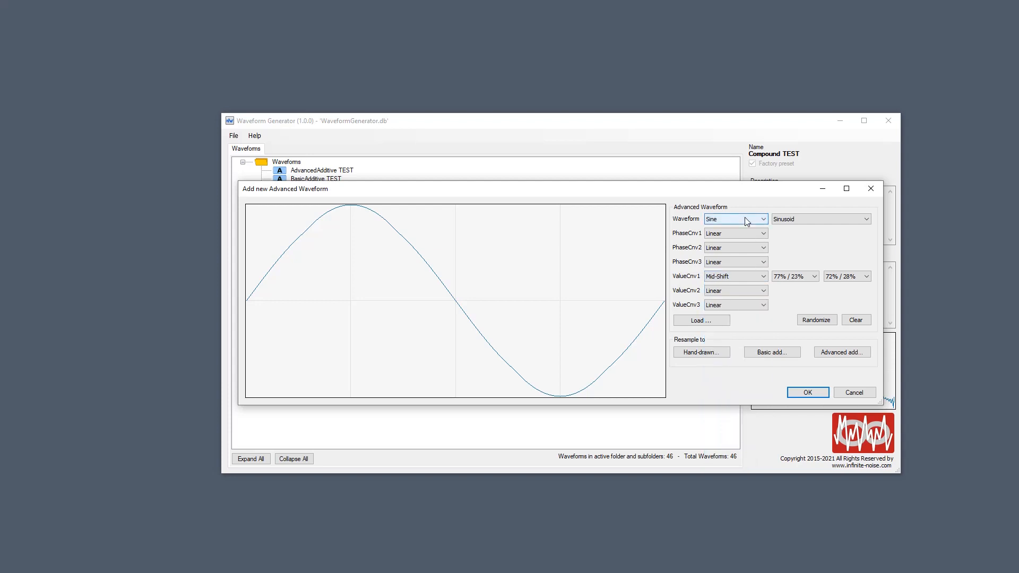
left_click(737, 277)
left_click(731, 285)
Change the waveform to Saw (Down) with 48 Harmonics
left_click(733, 219)
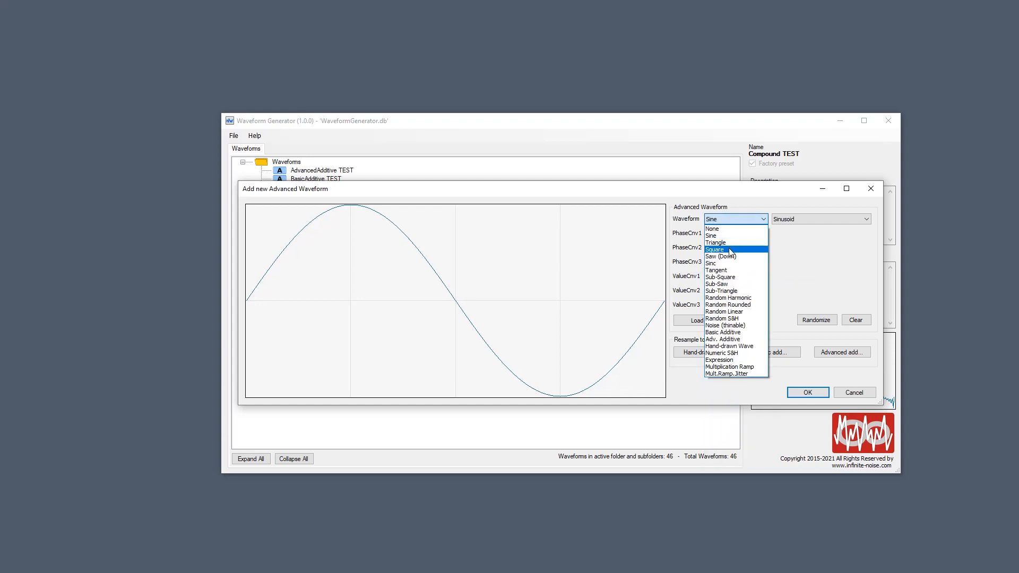
left_click(734, 257)
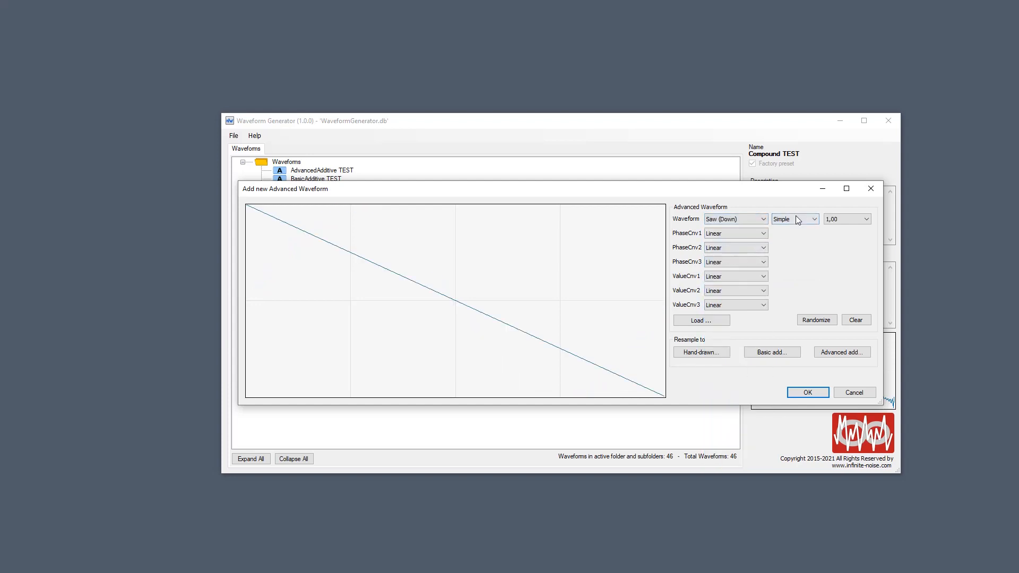
scroll(796, 219, "down", 6)
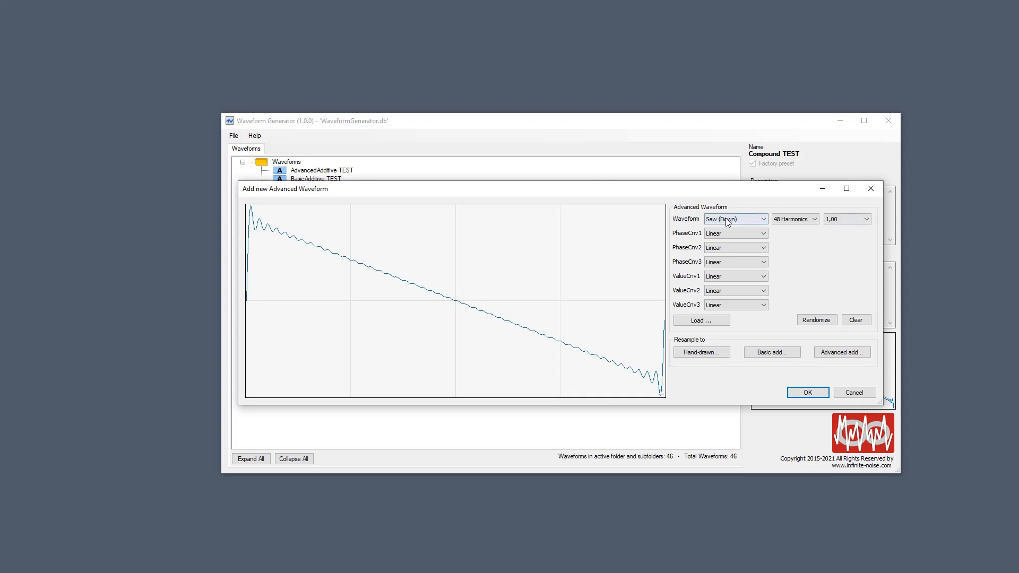
Apply Half-PI Mirror-Invert as ValueCnv1 to the saw wave, and change the waveform to Sine
left_click(724, 279)
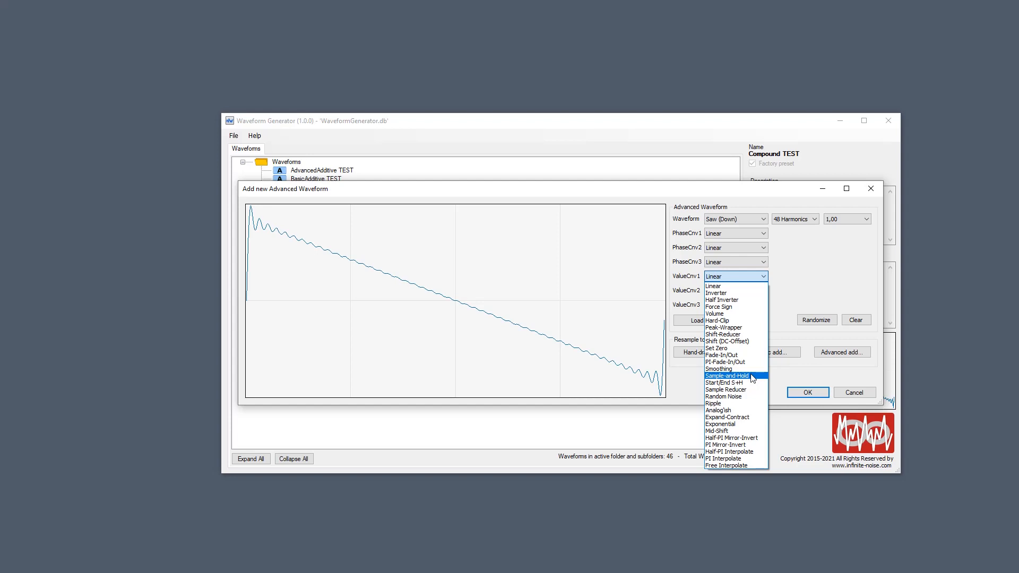
left_click(750, 438)
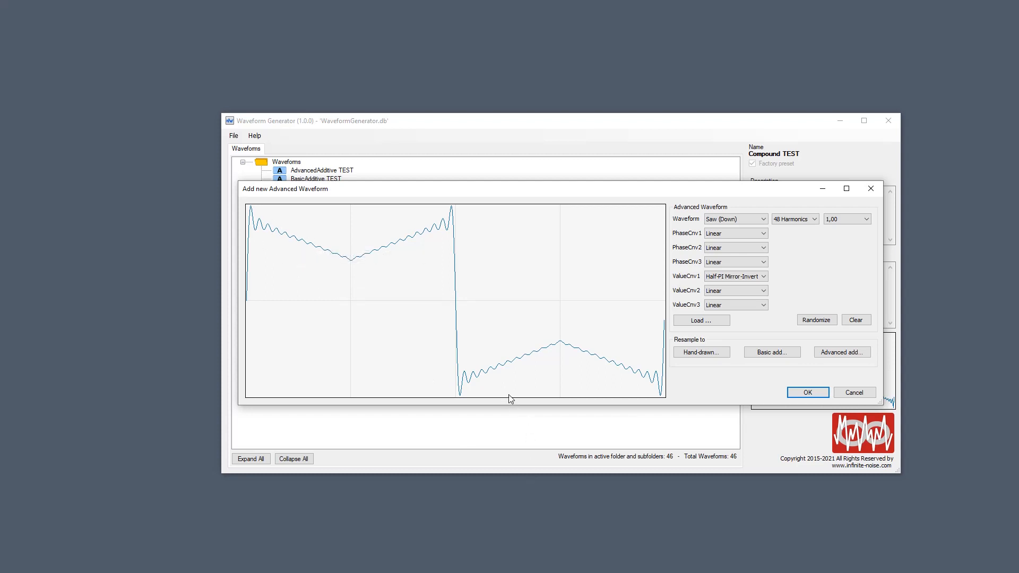
left_click(735, 219)
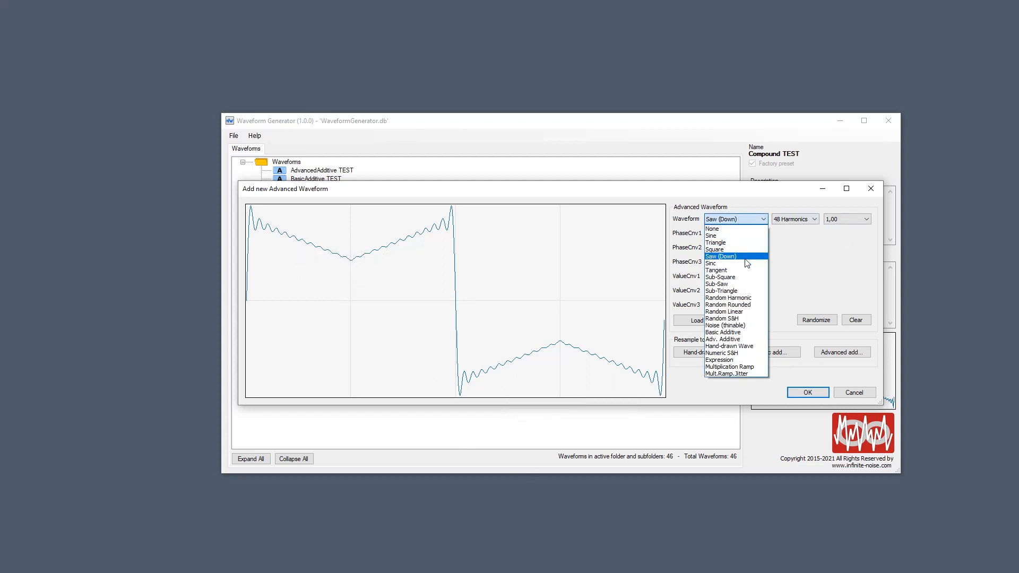
left_click(728, 235)
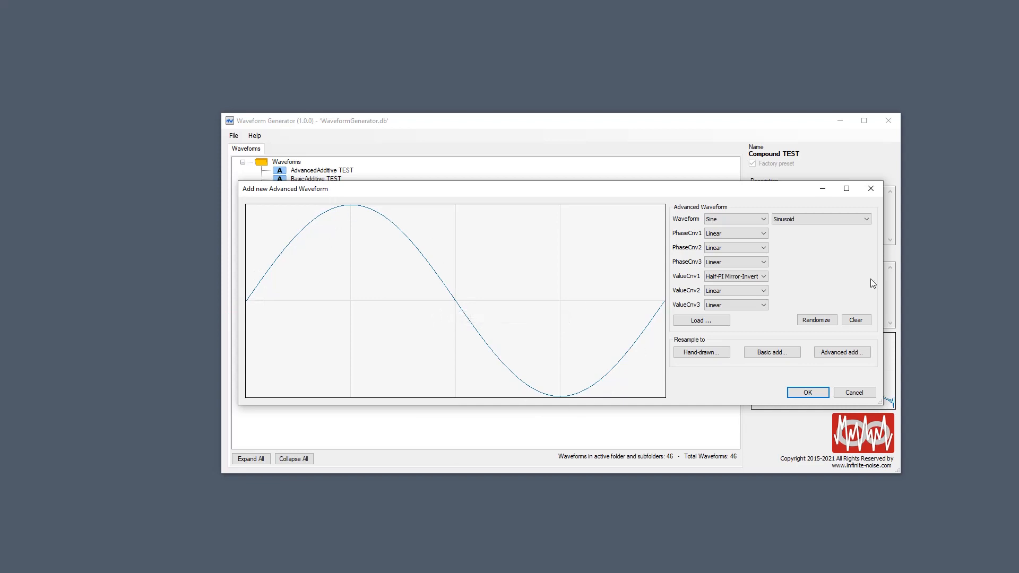
Change the waveform to Random Linear and raise its number of steps through 6, 9 and 12 to 15 Steps
left_click(719, 219)
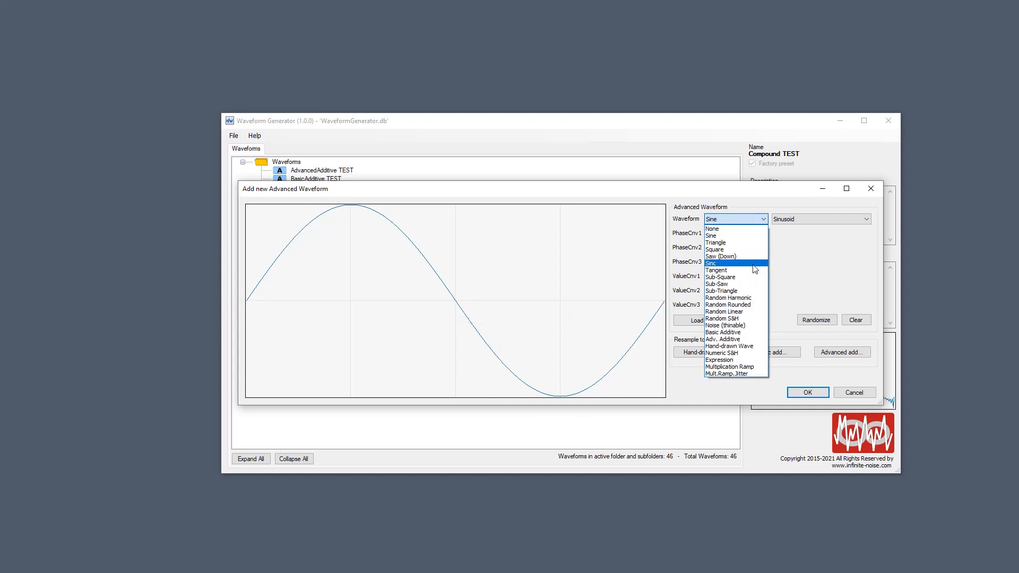
left_click(747, 311)
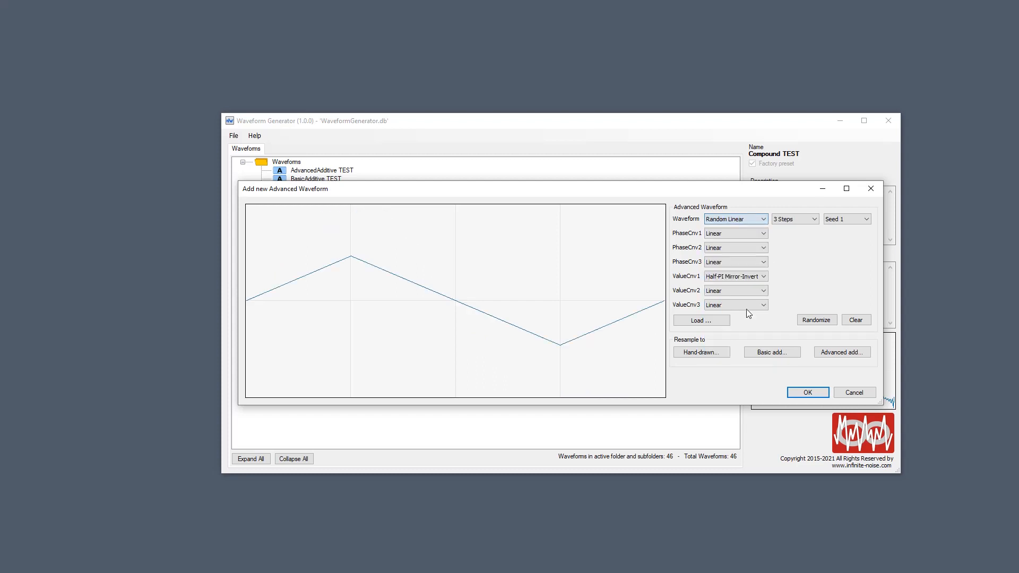
scroll(796, 222, "down", 5)
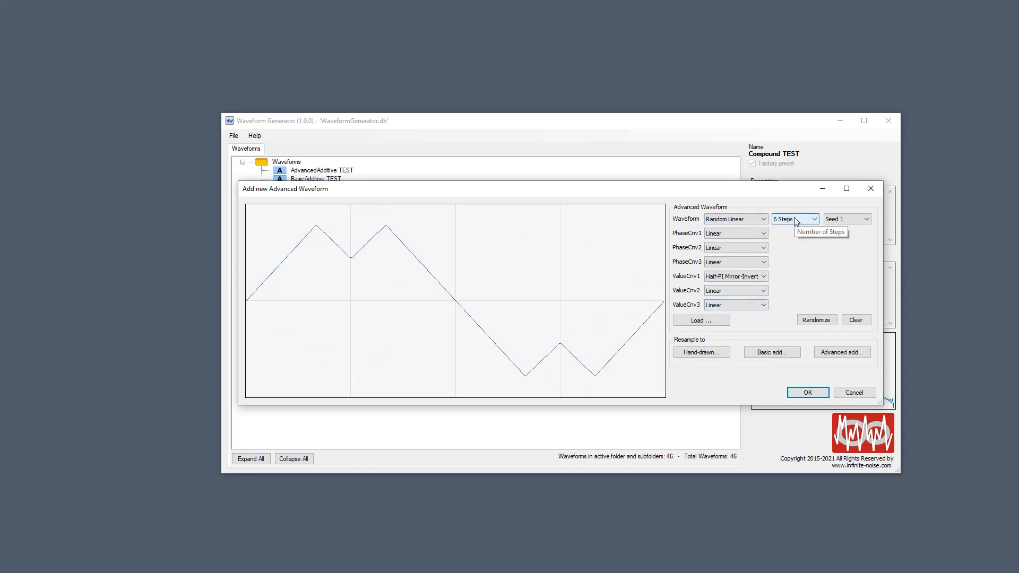
scroll(796, 221, "down", 2)
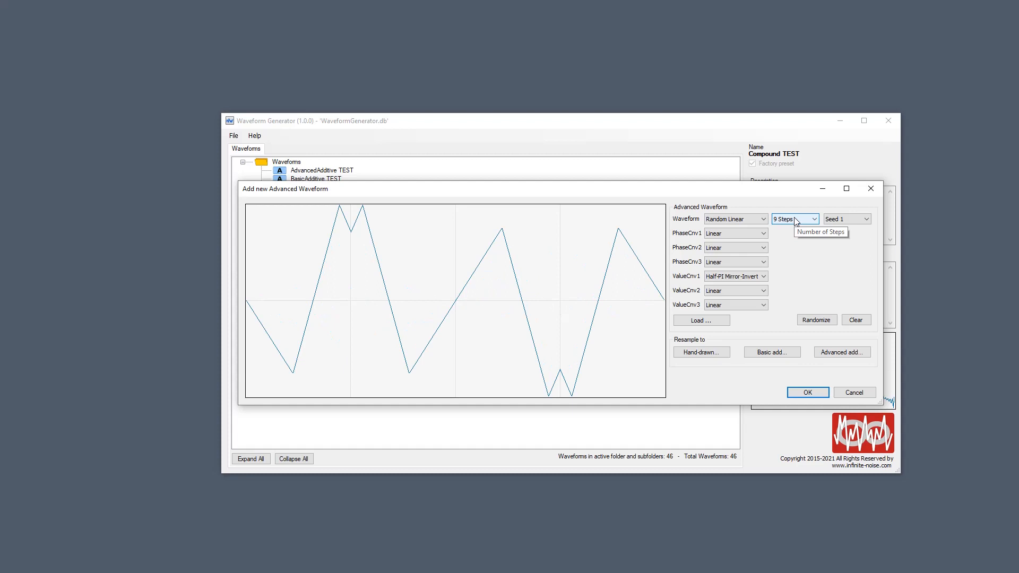
scroll(796, 221, "down", 2)
scroll(797, 221, "down", 2)
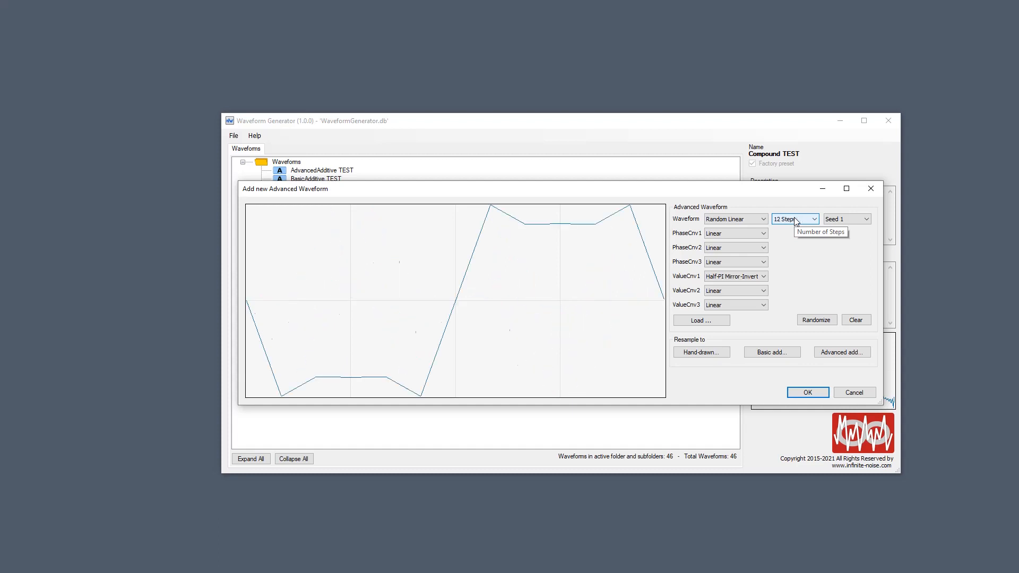
scroll(797, 221, "down", 3)
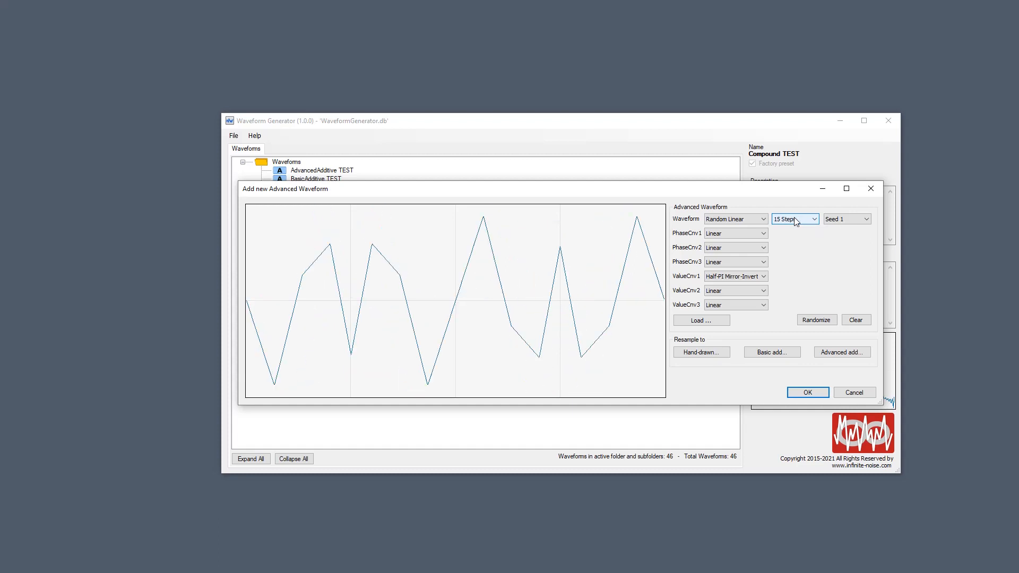
Reset ValueCnv1 to Linear for comparison, and apply PI Mirror-Invert as ValueCnv1
left_click(727, 280)
left_click(729, 287)
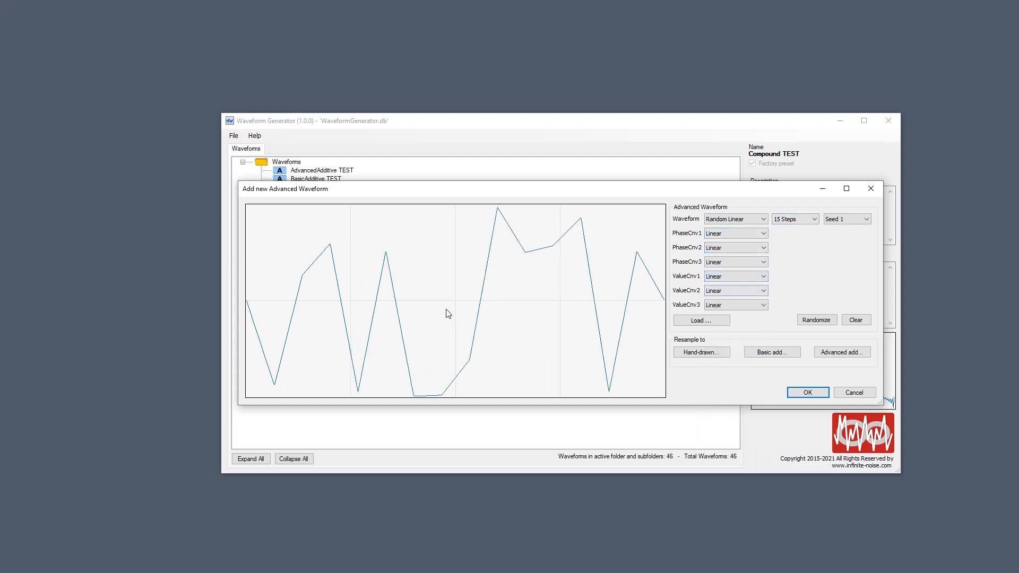
left_click(709, 277)
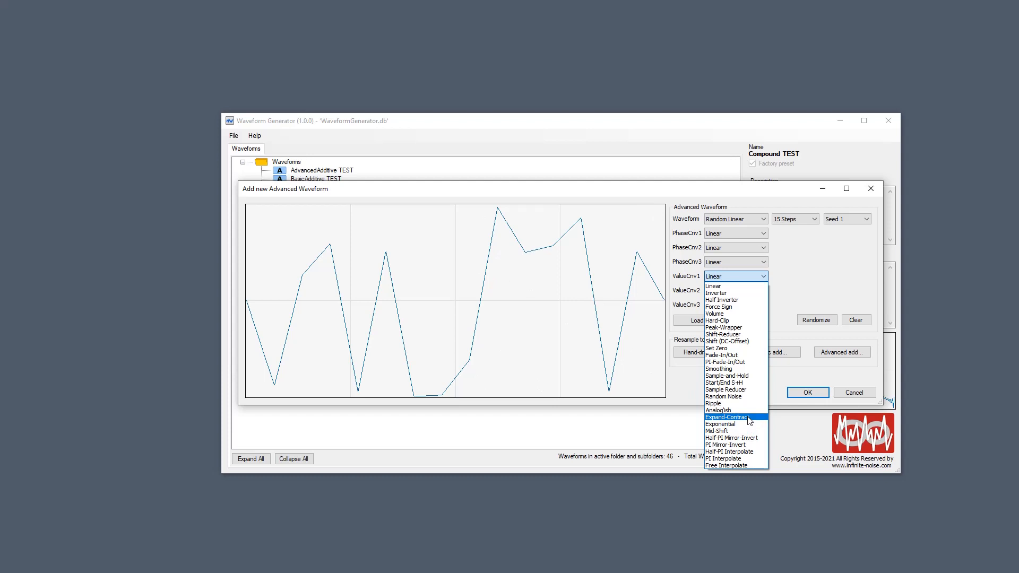
left_click(751, 445)
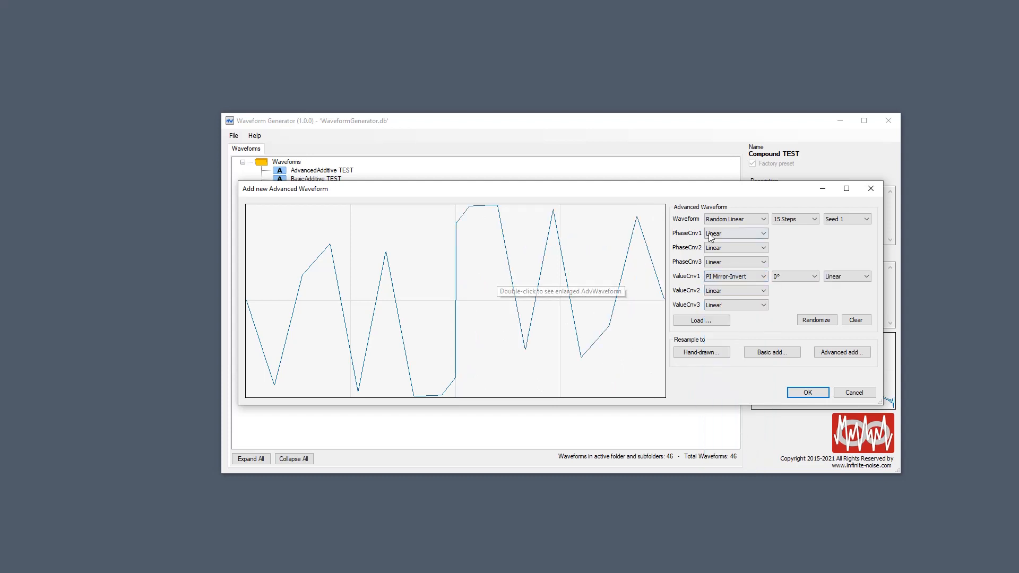
Lower the Random Linear waveform's number of steps through 9 Steps to 8 Steps +/-
scroll(781, 222, "up", 3)
scroll(781, 222, "up", 3)
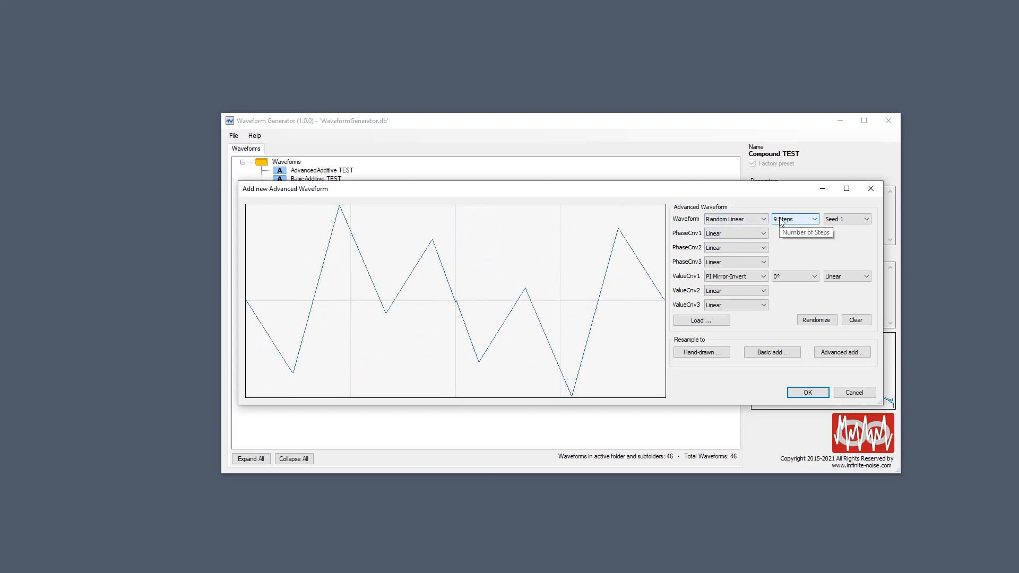
scroll(780, 222, "up", 1)
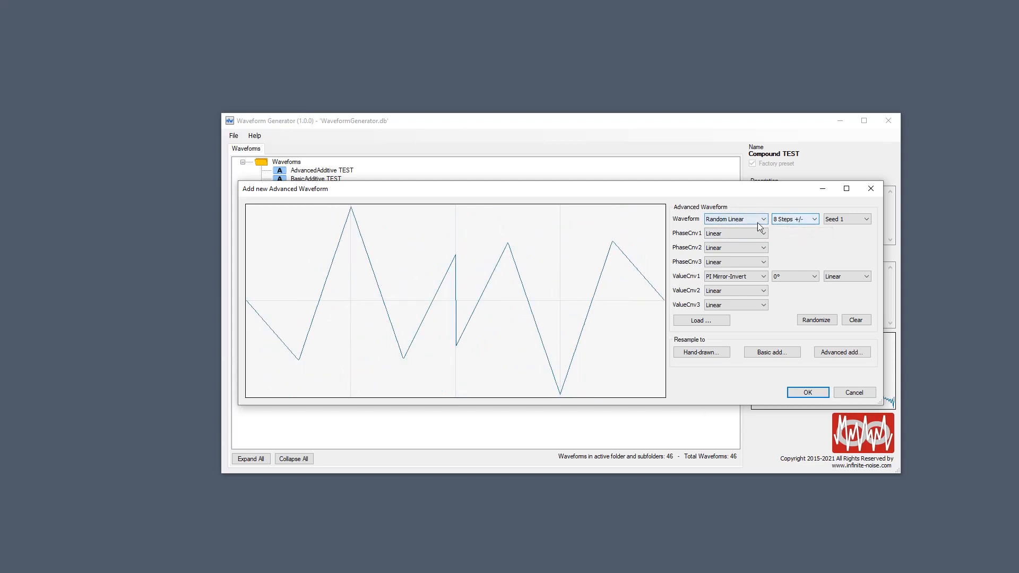
Change the waveform to Random Rounded with 7 Steps +/- and Seed 9
left_click(739, 220)
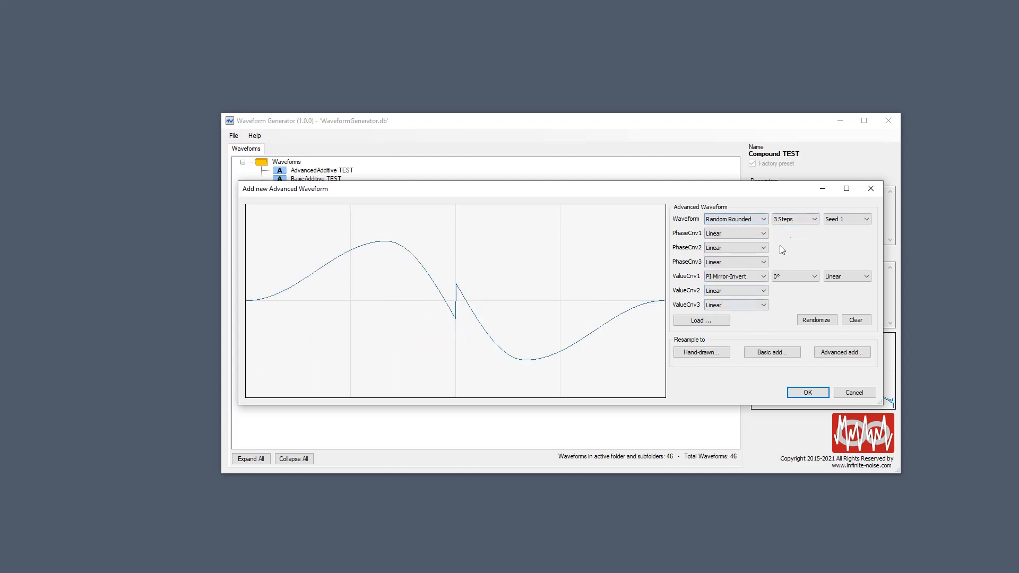
left_click(729, 305)
scroll(807, 219, "down", 2)
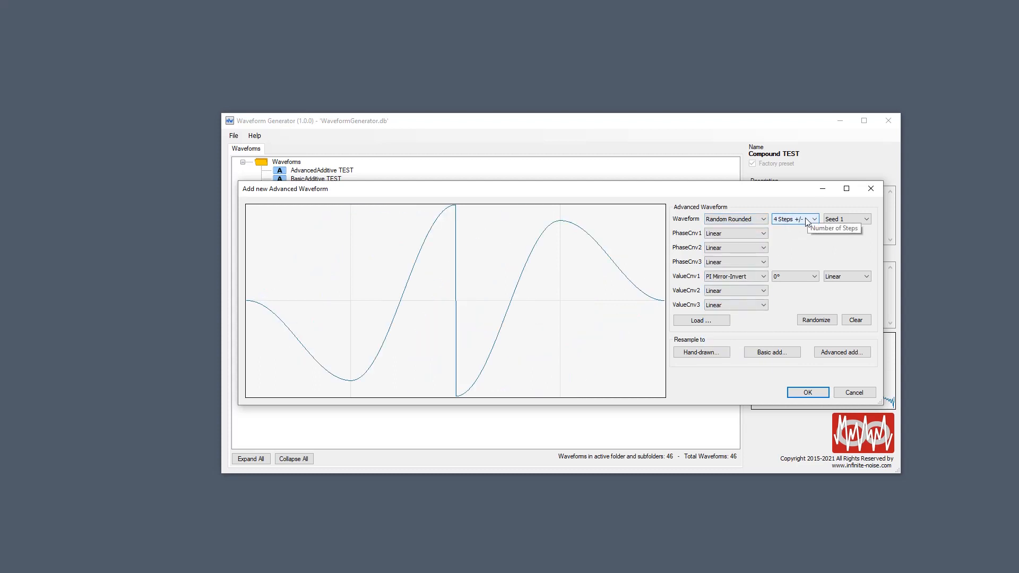
scroll(807, 220, "down", 3)
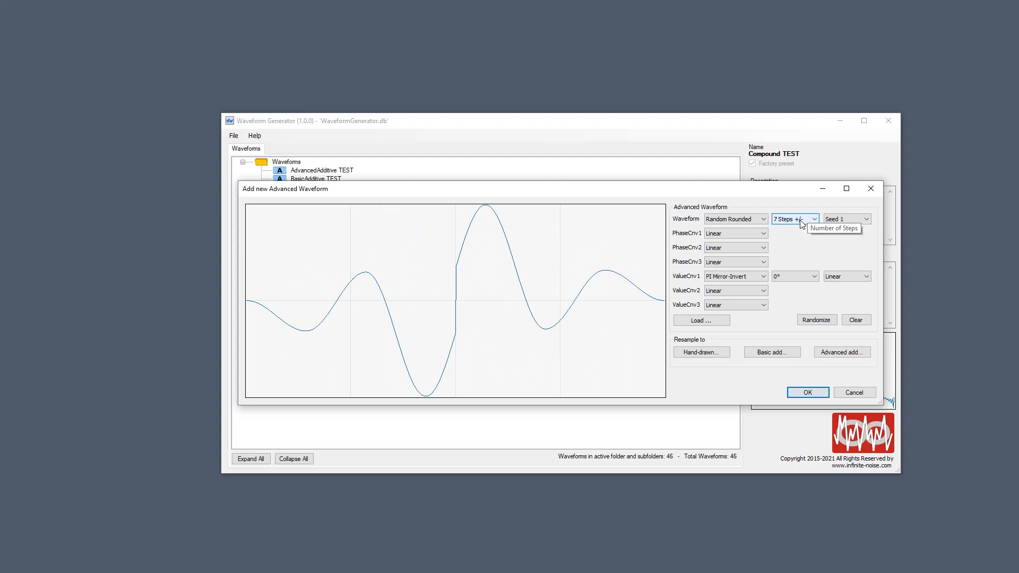
scroll(849, 219, "down", 8)
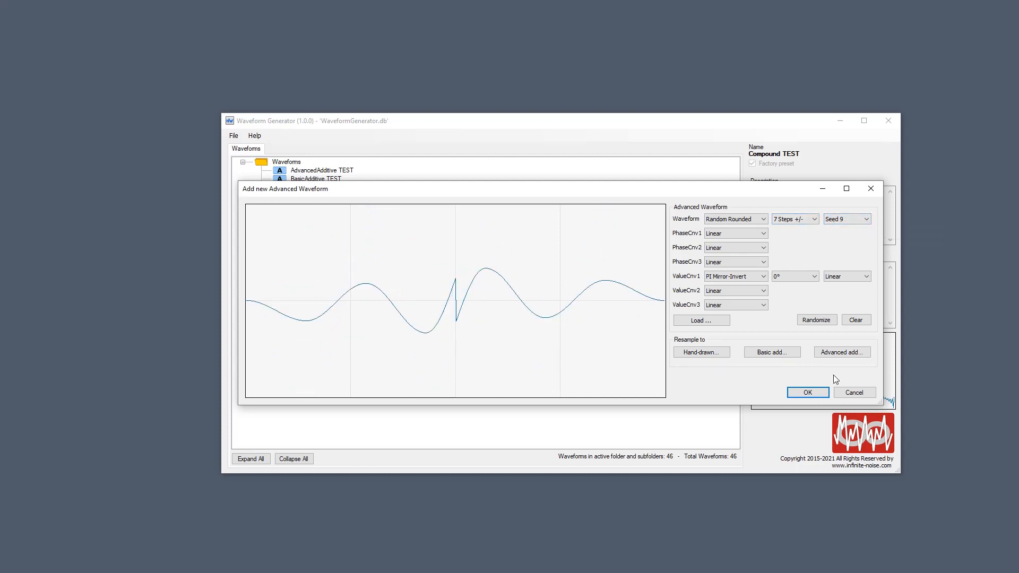
Remove PI Mirror-Invert from the Random Rounded waveform by setting ValueCnv1 to Linear
left_click(716, 276)
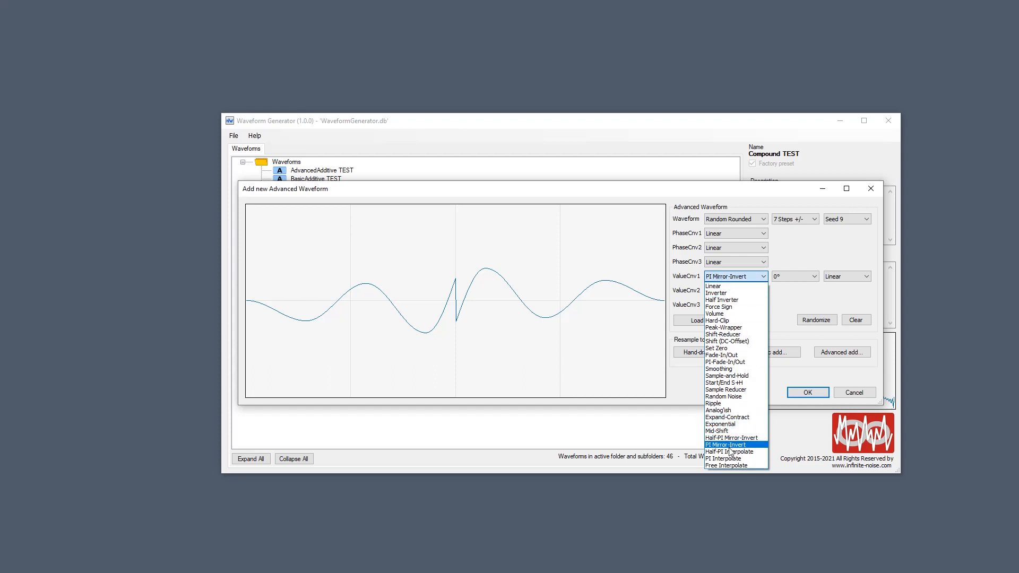
left_click(733, 214)
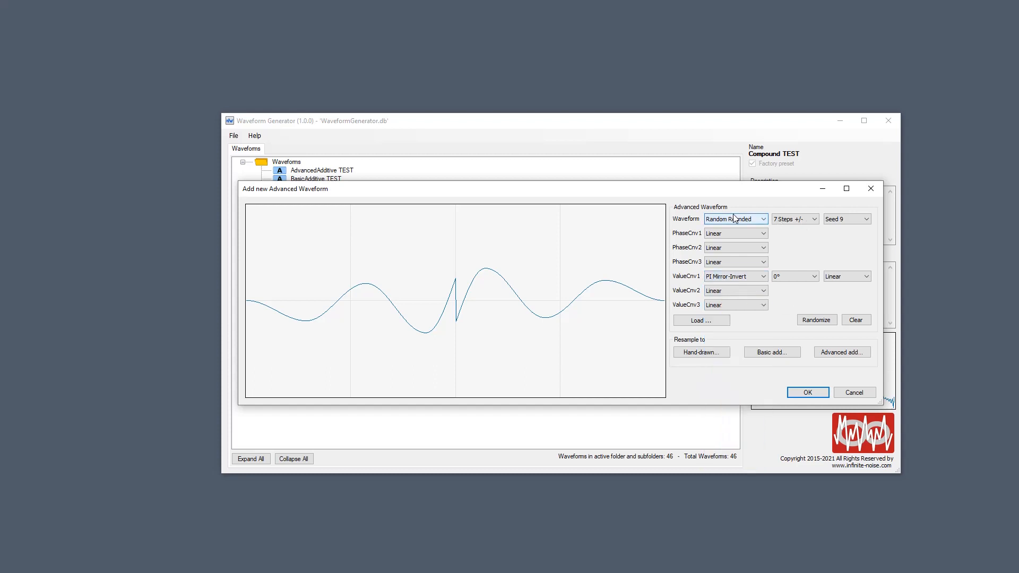
left_click(730, 276)
left_click(729, 293)
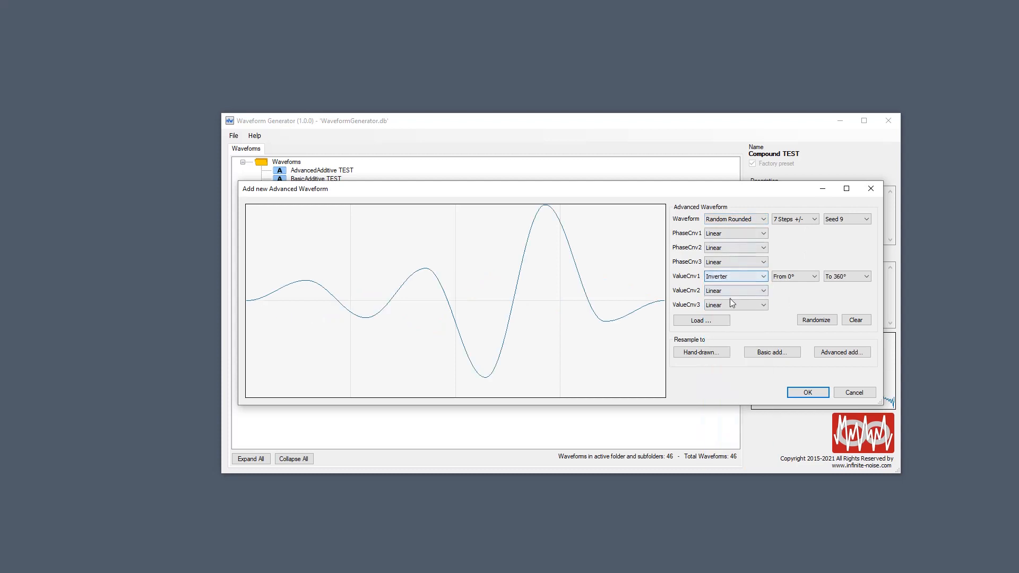
left_click(731, 276)
left_click(730, 285)
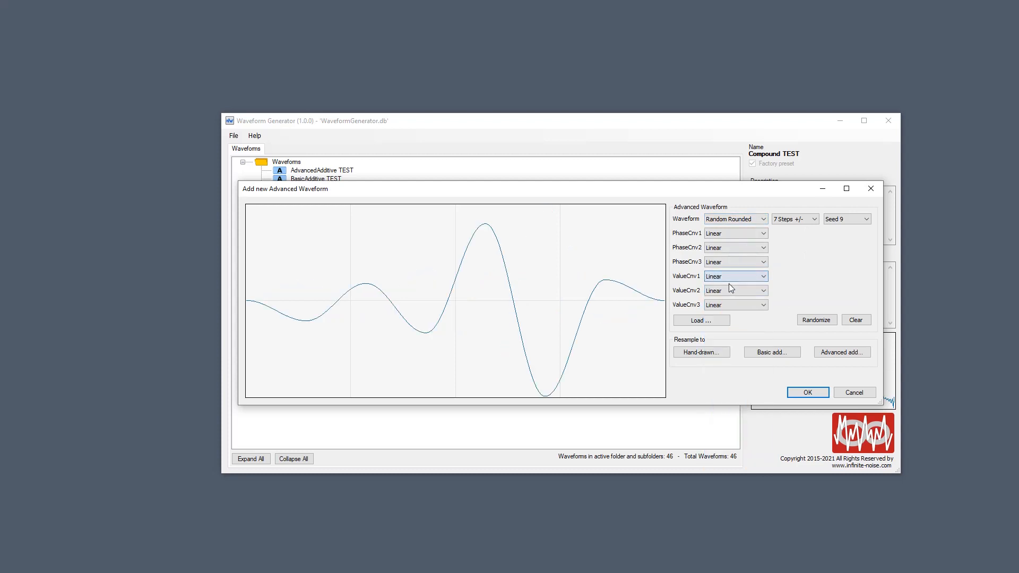
Change the waveform to Random Linear with 10 Steps +/- and Seed 1
left_click(745, 221)
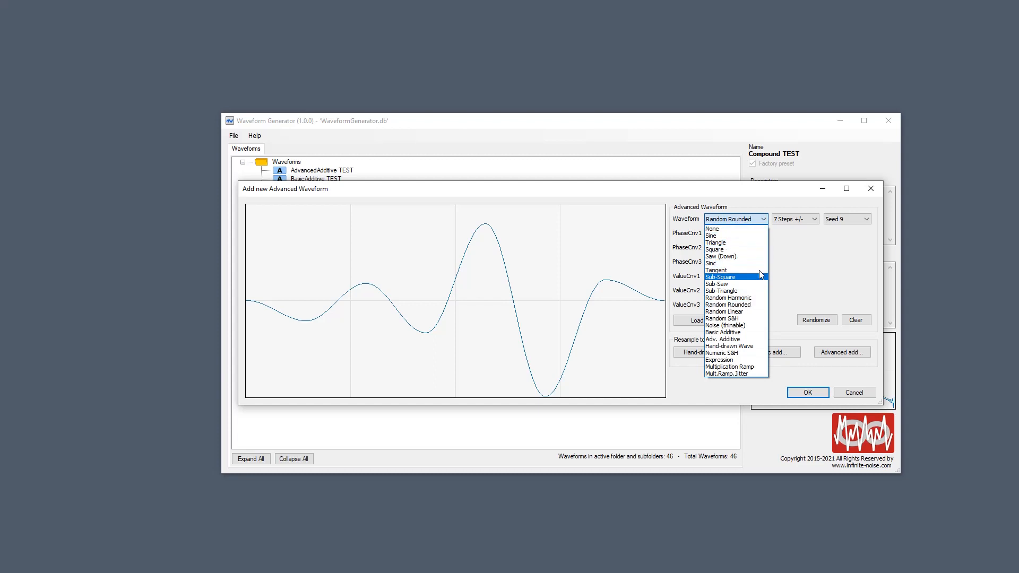
left_click(752, 312)
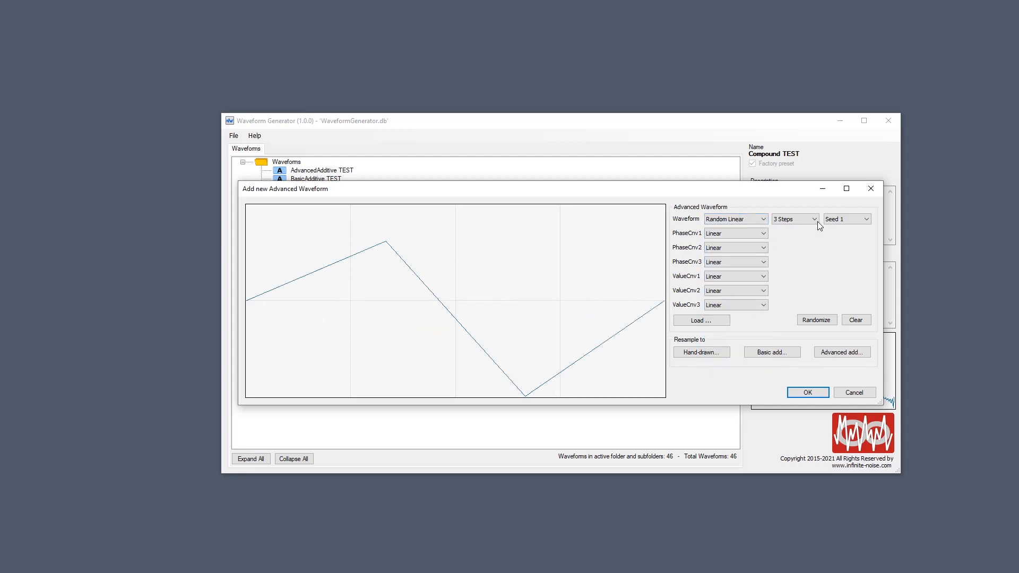
scroll(793, 221, "down", 5)
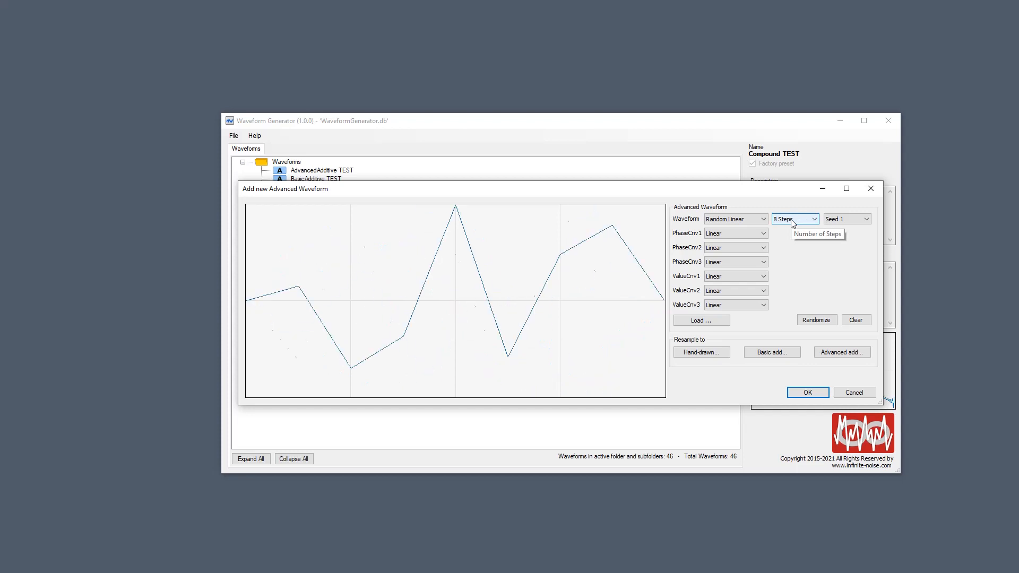
scroll(793, 222, "down", 1)
scroll(793, 222, "down", 3)
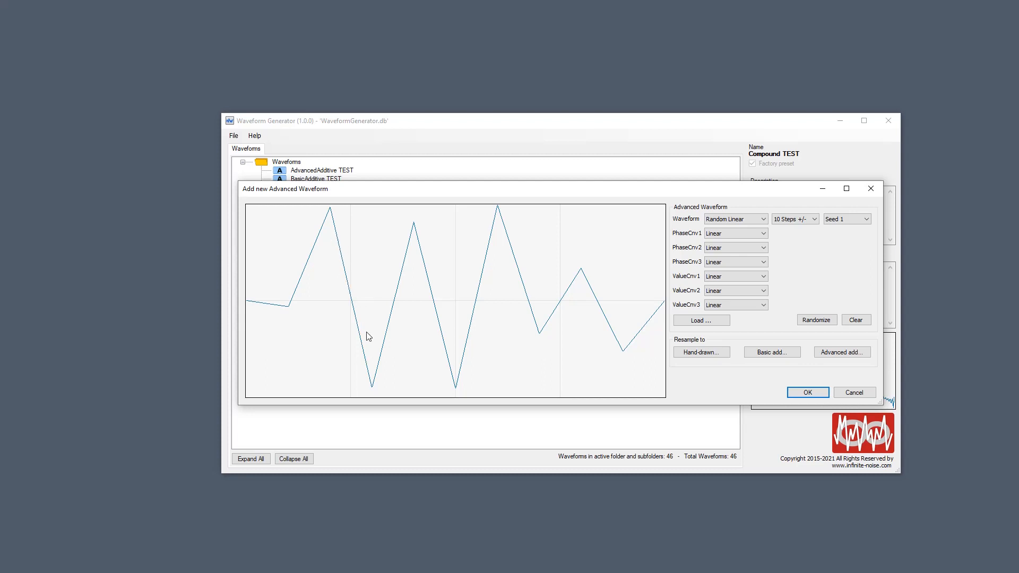
Apply Half-PI Interpolate as ValueCnv1 and widen its interpolation span through 6° to 50°
left_click(732, 276)
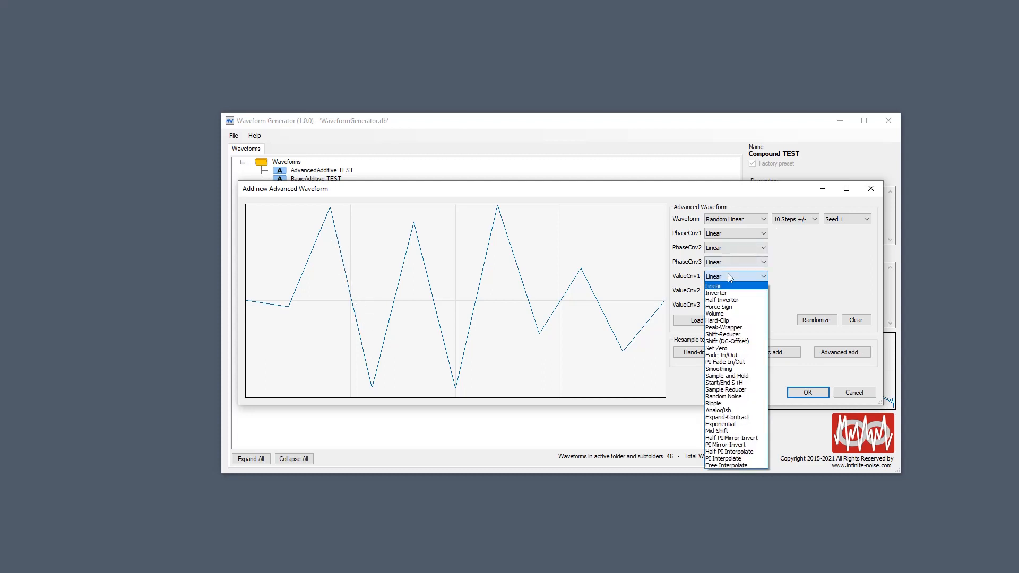
left_click(747, 452)
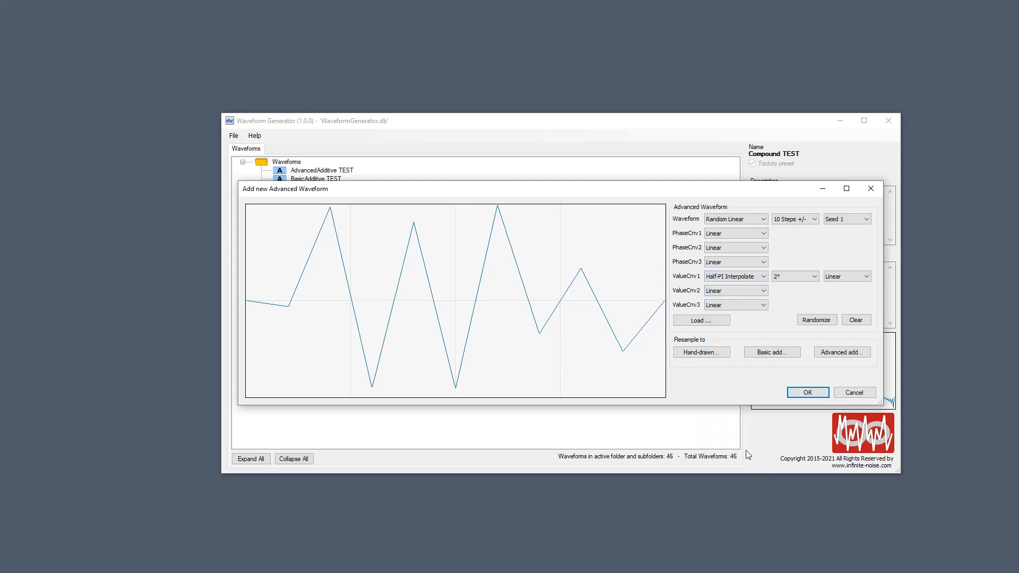
scroll(800, 283, "down", 2)
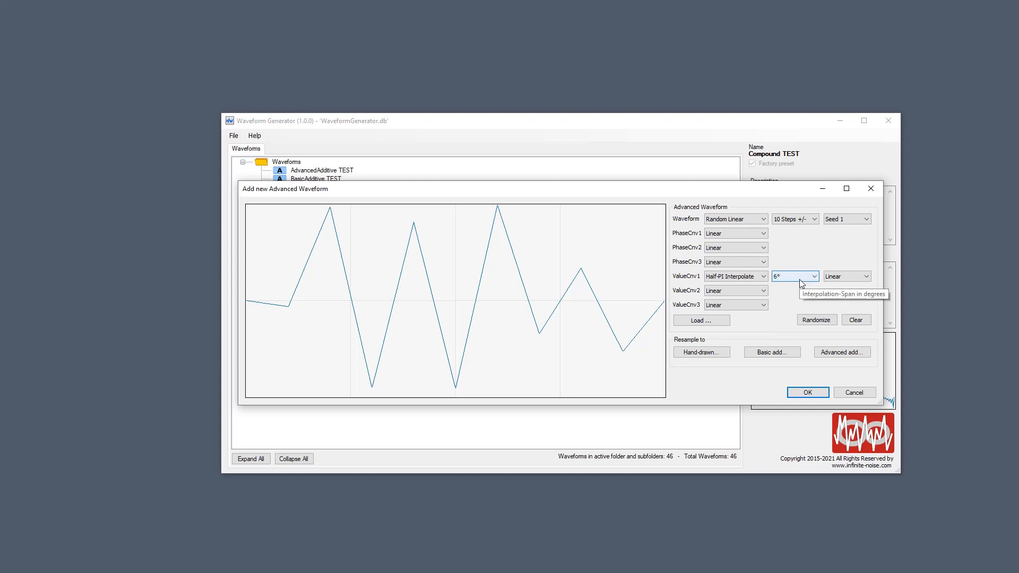
scroll(800, 283, "down", 3)
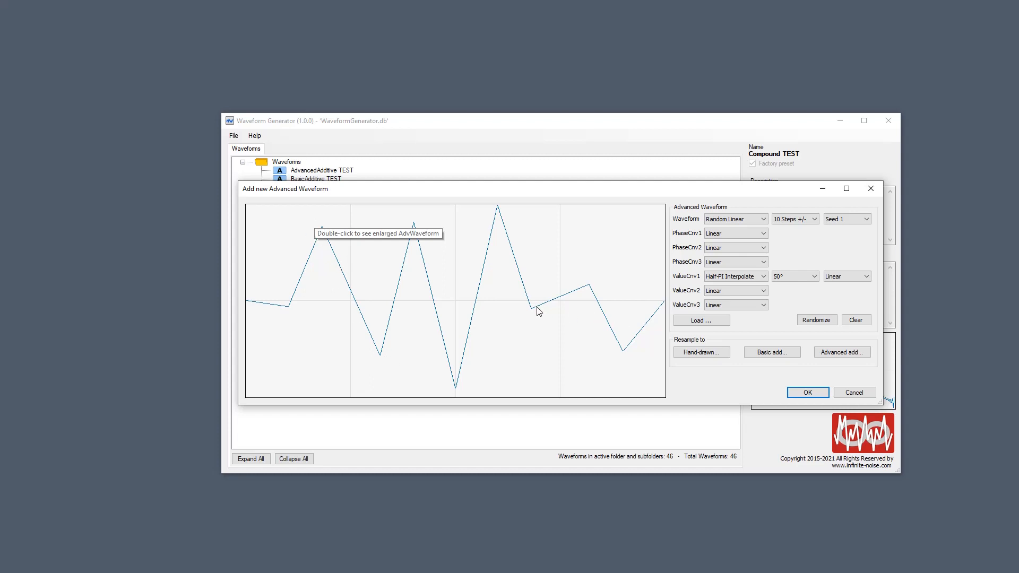
Switch the Half-PI Interpolate curve to S-Curve and vary its interpolation span through 30° and 40° to 60
left_click(861, 279)
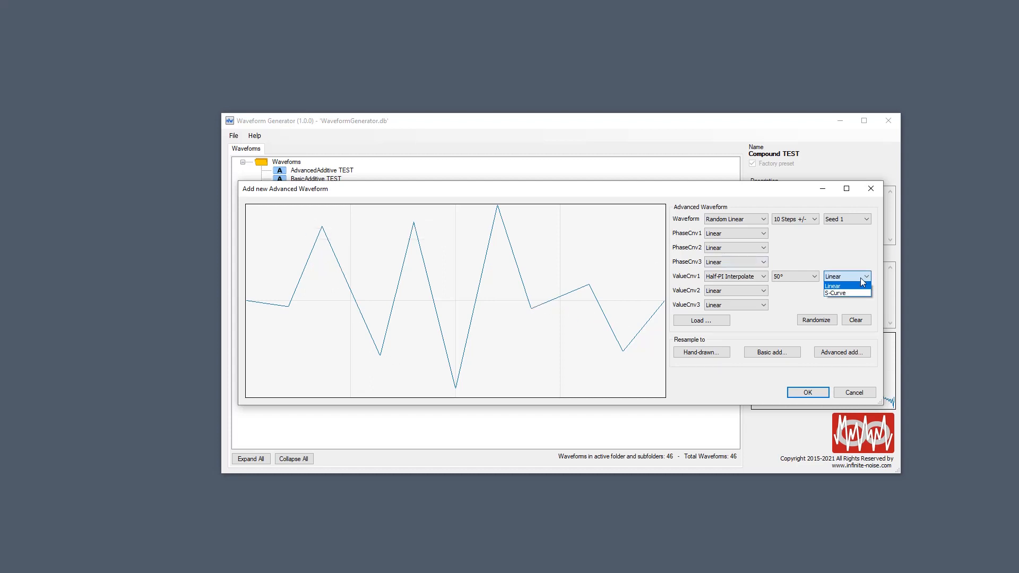
left_click(858, 294)
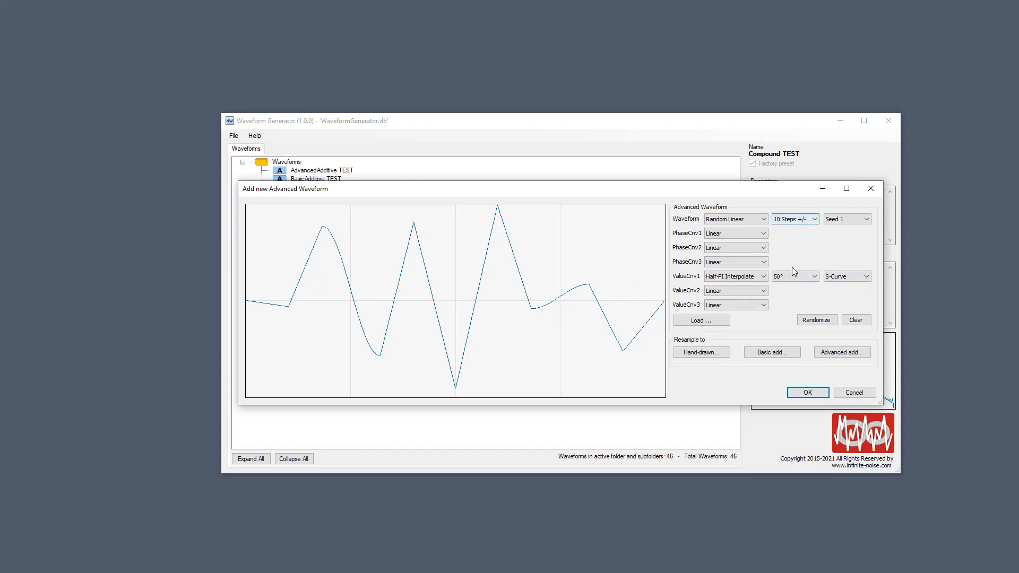
scroll(792, 272, "down", 3)
scroll(792, 272, "up", 5)
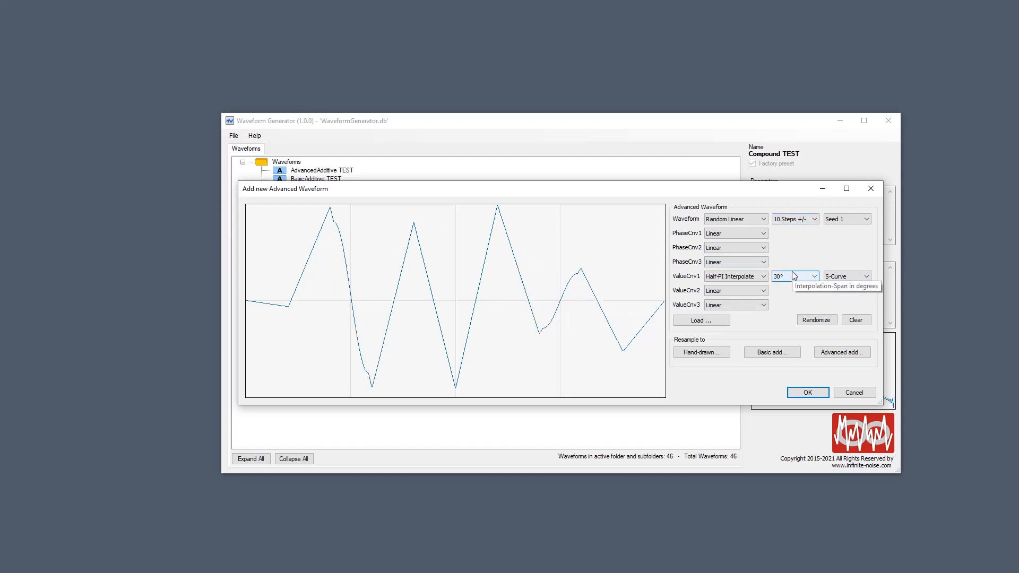
scroll(794, 276, "up", 3)
scroll(794, 276, "down", 3)
scroll(795, 275, "down", 4)
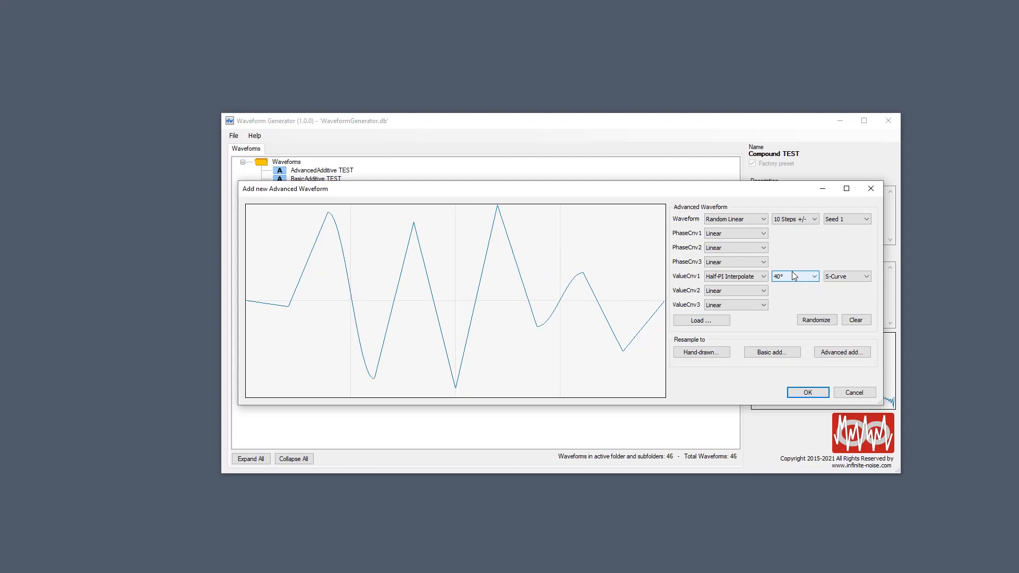
scroll(794, 276, "up", 3)
scroll(795, 276, "down", 1)
scroll(795, 275, "down", 1)
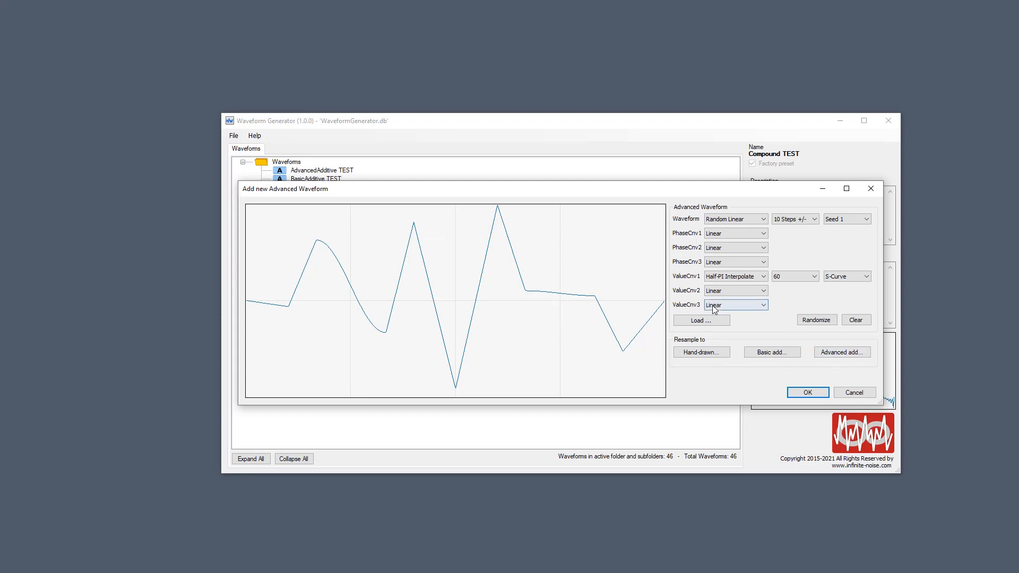
Reset ValueCnv1 to Linear and resample the waveform to a hand-drawn wave
left_click(737, 280)
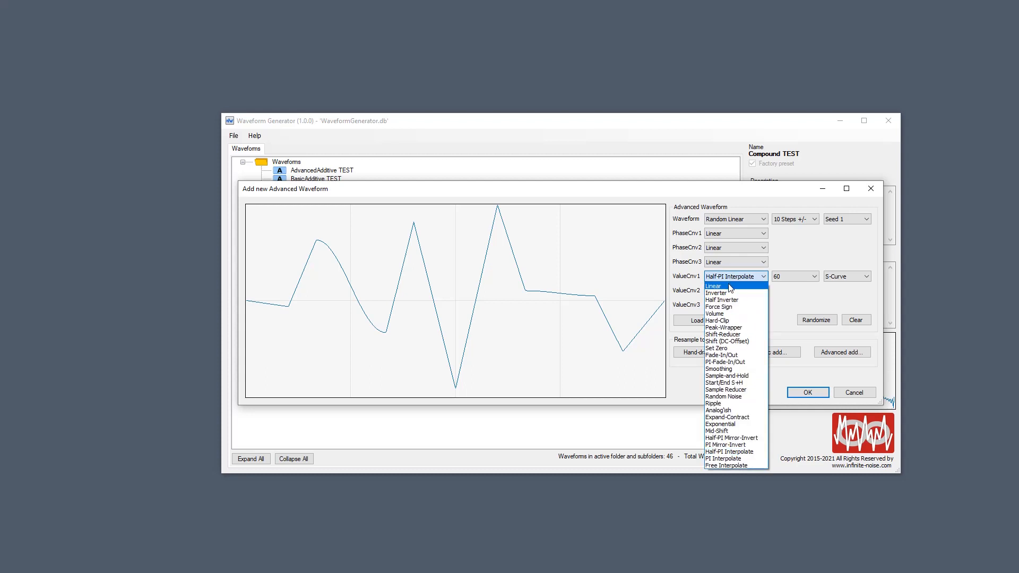
left_click(729, 287)
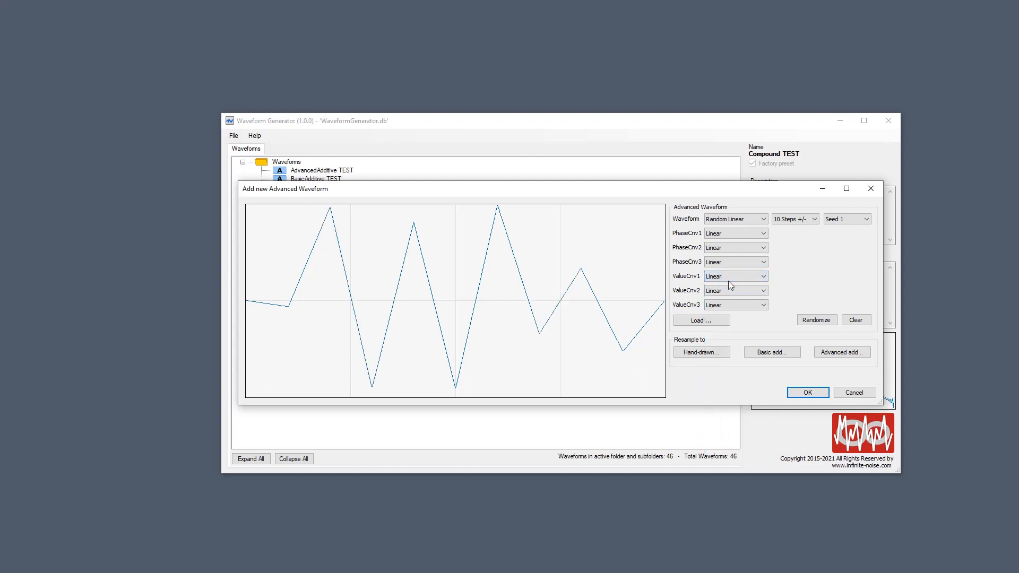
left_click(687, 353)
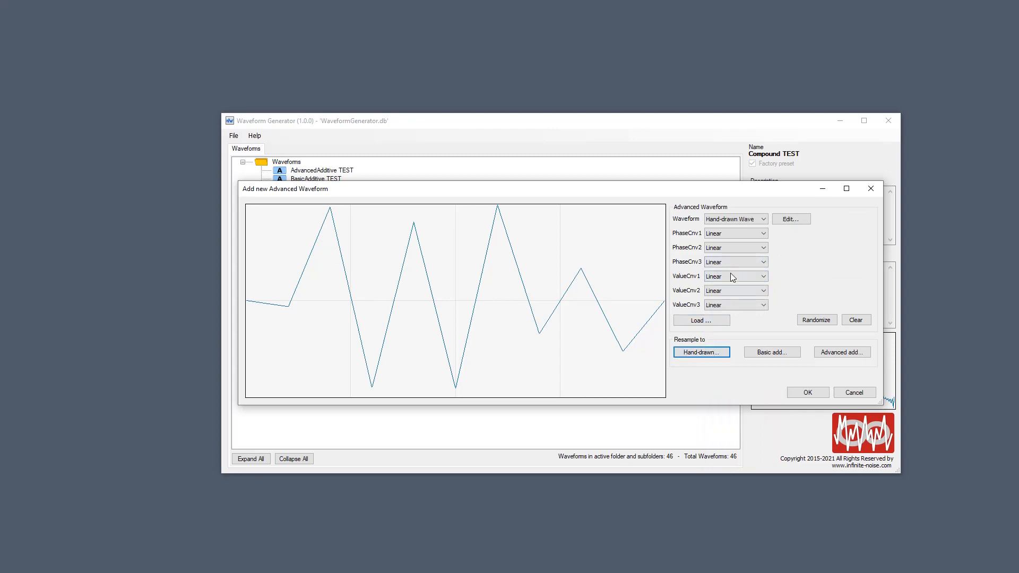
Try an S-Curve segment from the first high peak down to the following trough in the hand-drawn waveform editor, and discard the edit
left_click(785, 219)
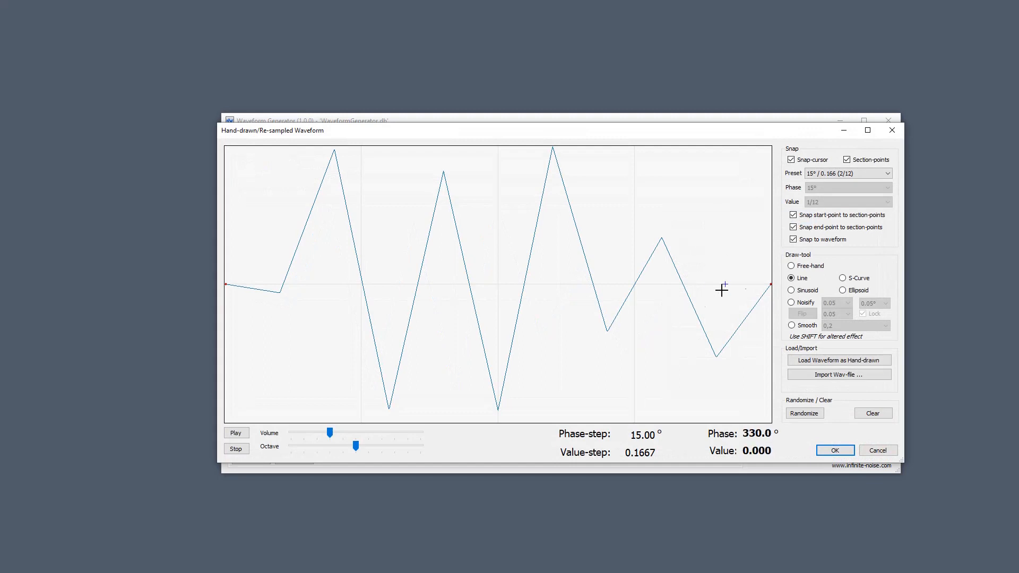
left_click(862, 283)
left_click_drag(335, 152, 389, 408)
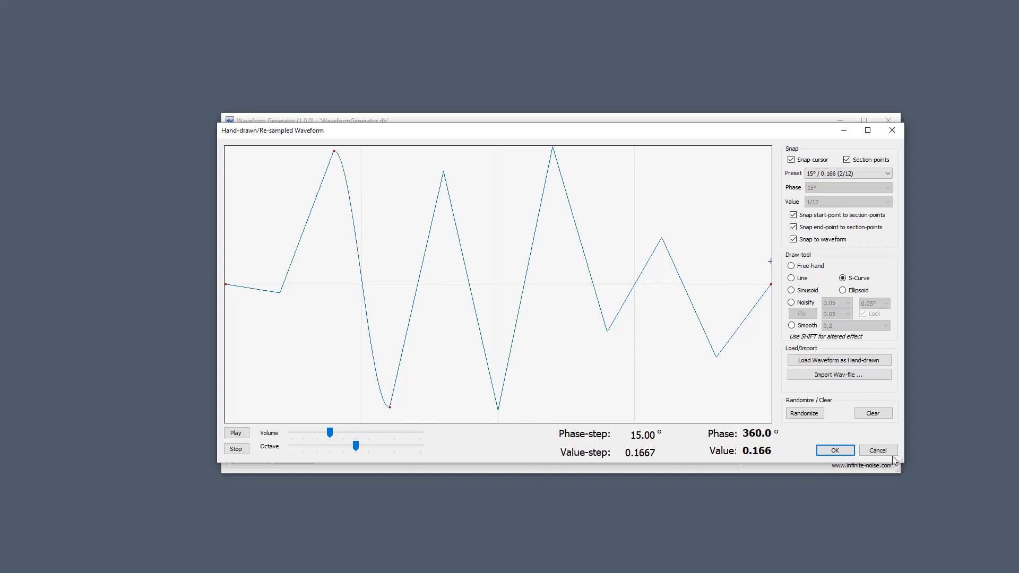
left_click(877, 449)
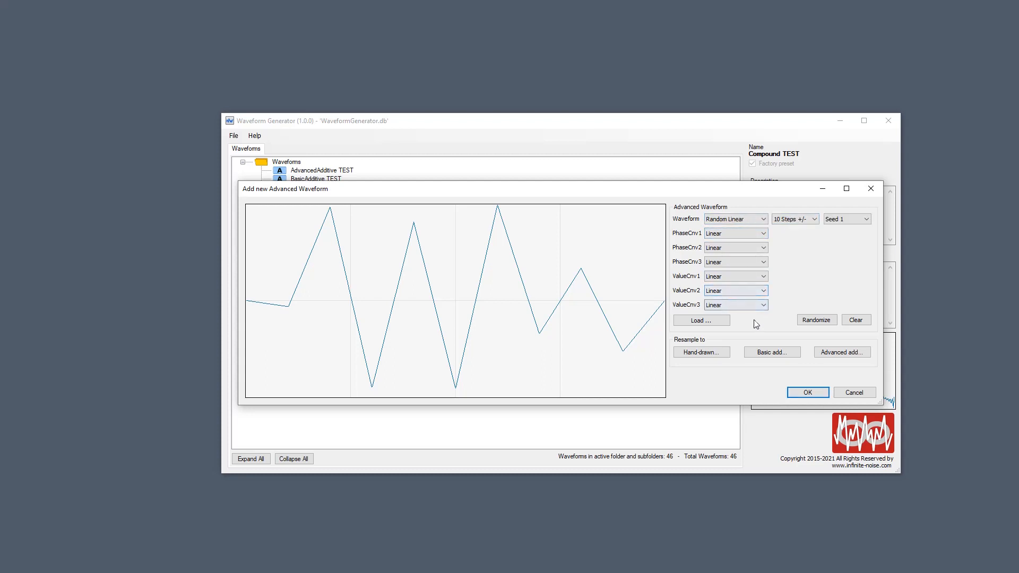
Apply PI Interpolate as ValueCnv1, widen its interpolation span through 60° to 120°, and switch its curve to S-Curve
left_click(731, 277)
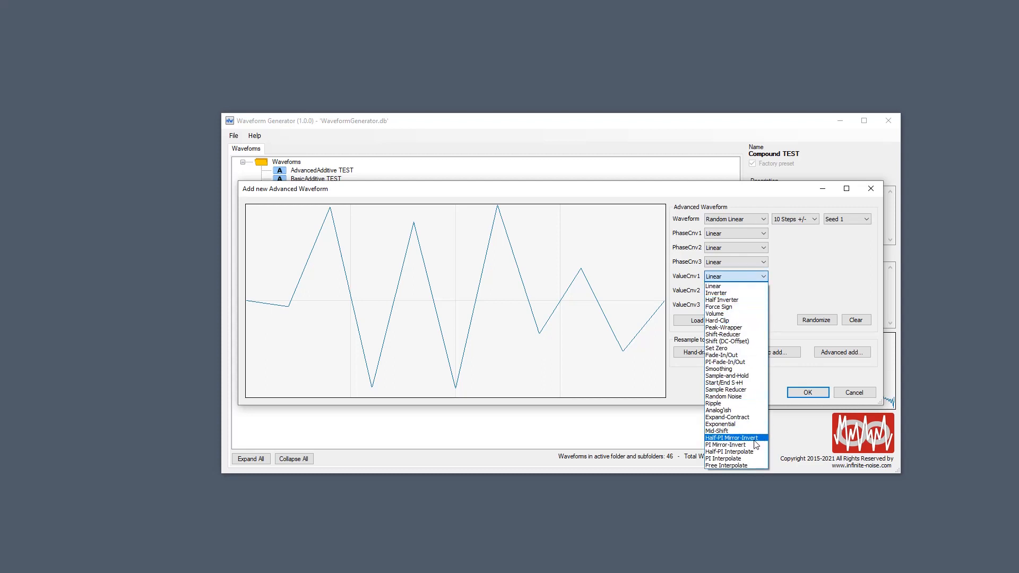
left_click(716, 459)
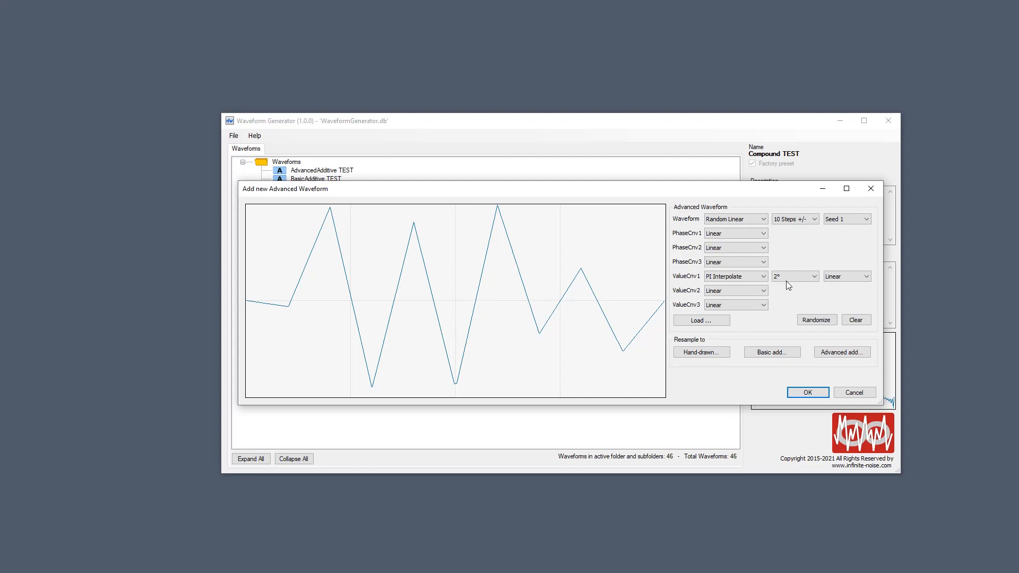
scroll(786, 283, "down", 6)
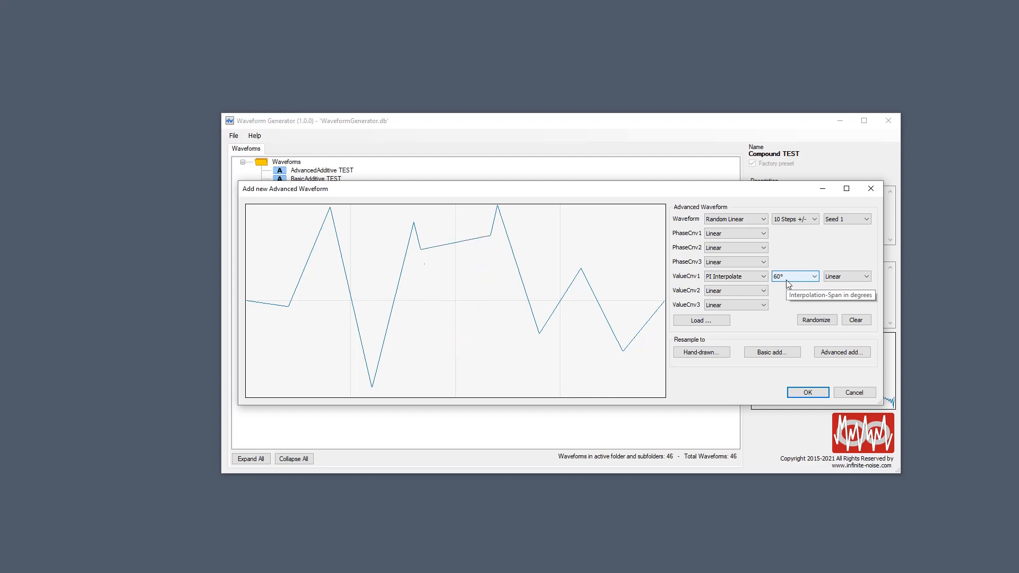
scroll(787, 282, "down", 2)
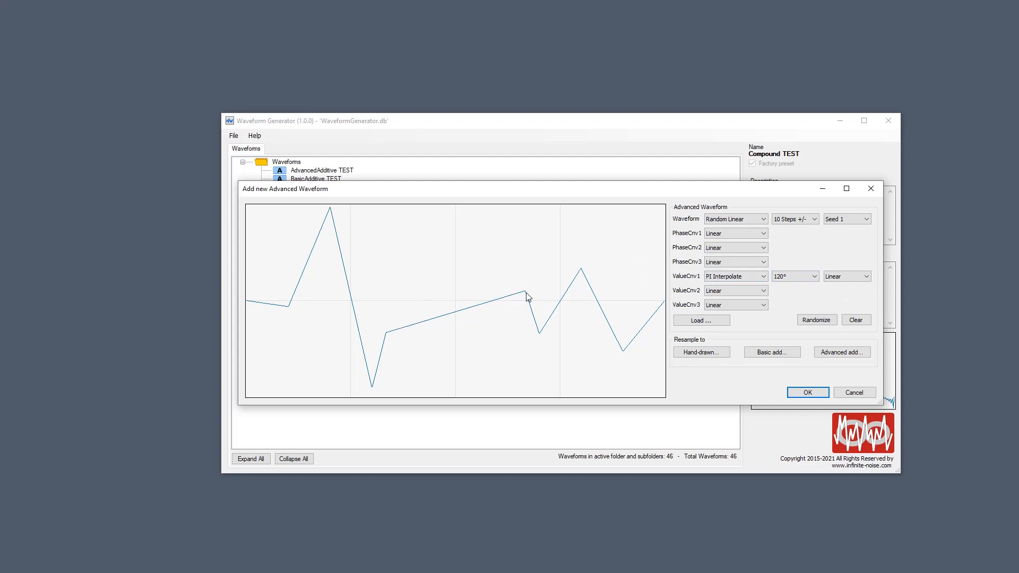
scroll(846, 276, "down", 1)
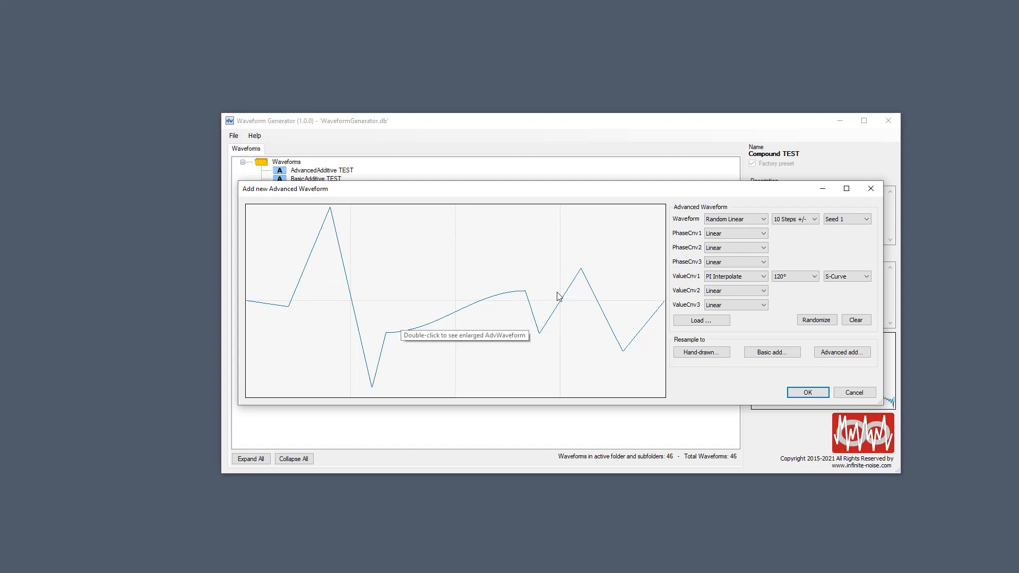
Change the waveform to Square with 32 Harmonics and reset ValueCnv1 to Linear
left_click(759, 222)
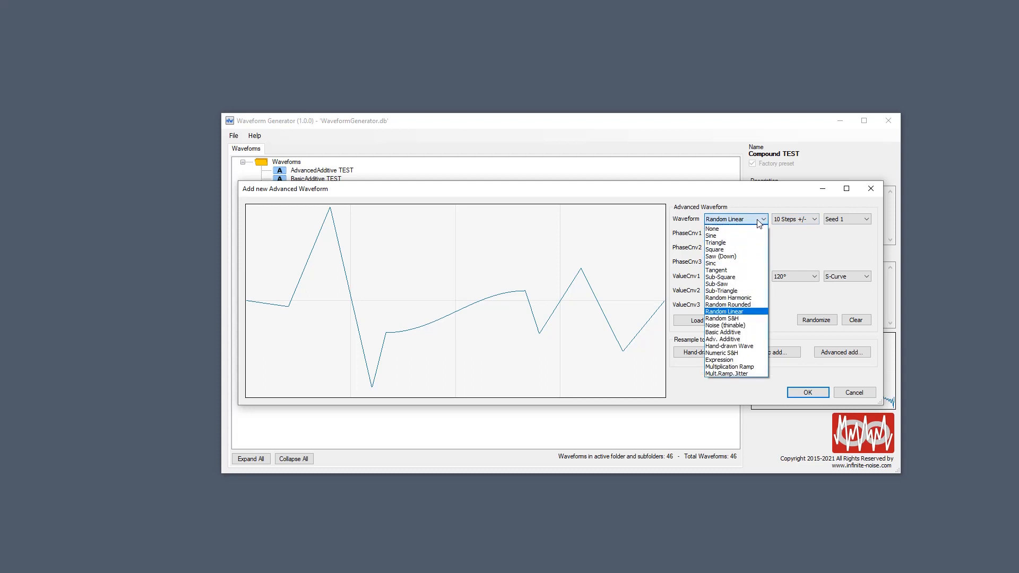
left_click(731, 249)
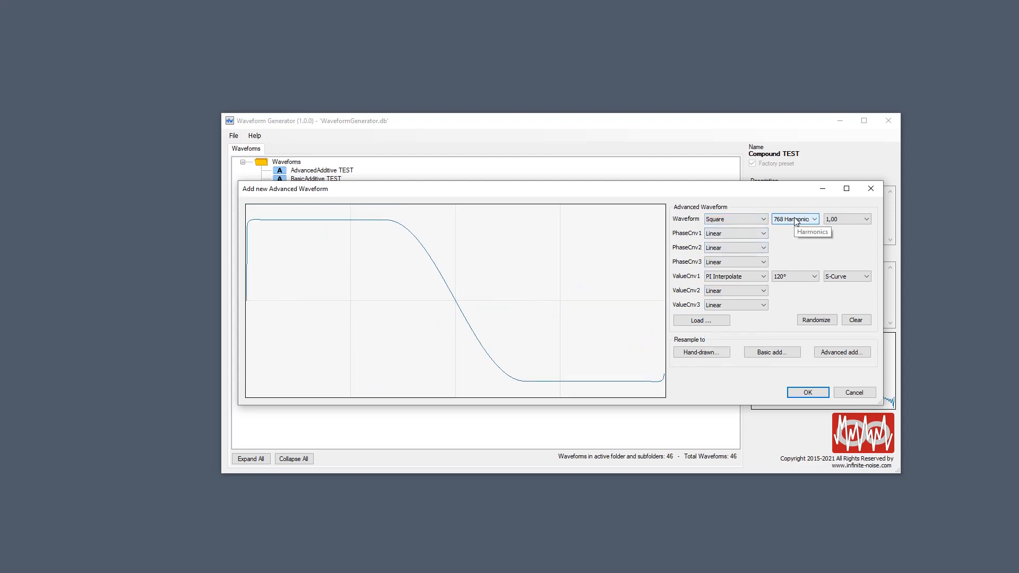
left_click(756, 276)
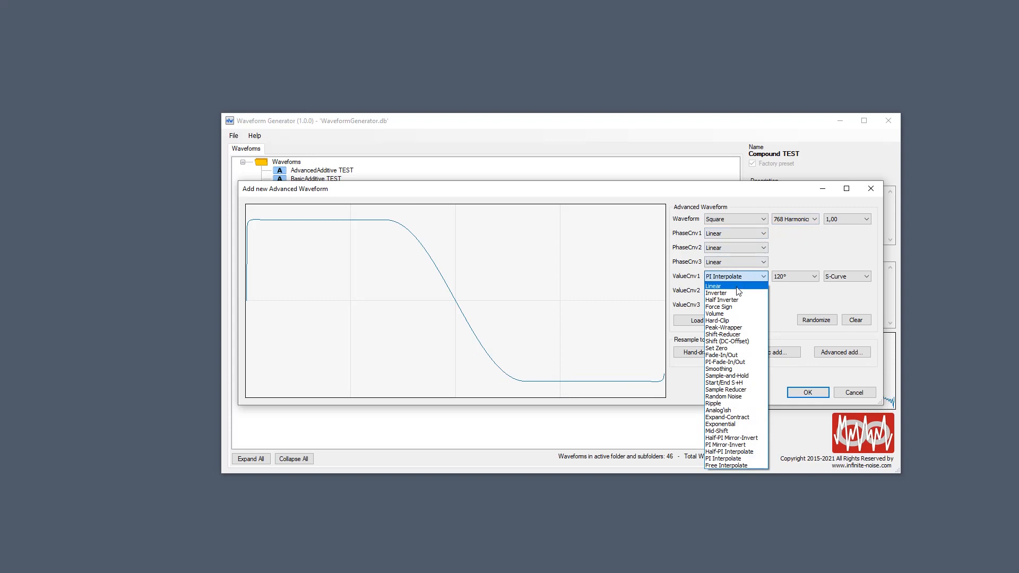
left_click(724, 287)
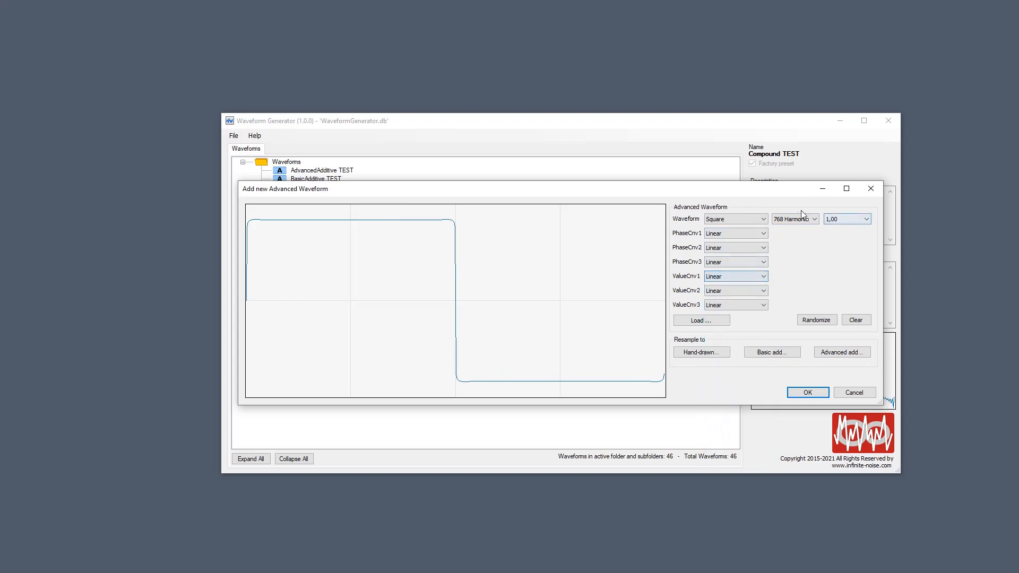
scroll(798, 217, "up", 5)
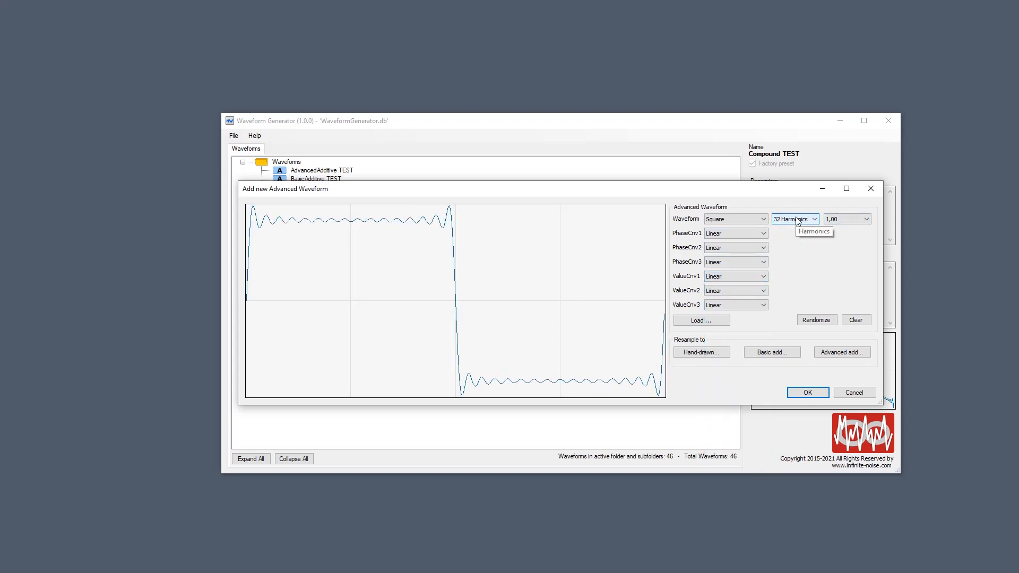
Apply PI Interpolate as ValueCnv1 to the square wave, widening its span through 80° and 140° to 160°, with the S-Curve option
left_click(738, 276)
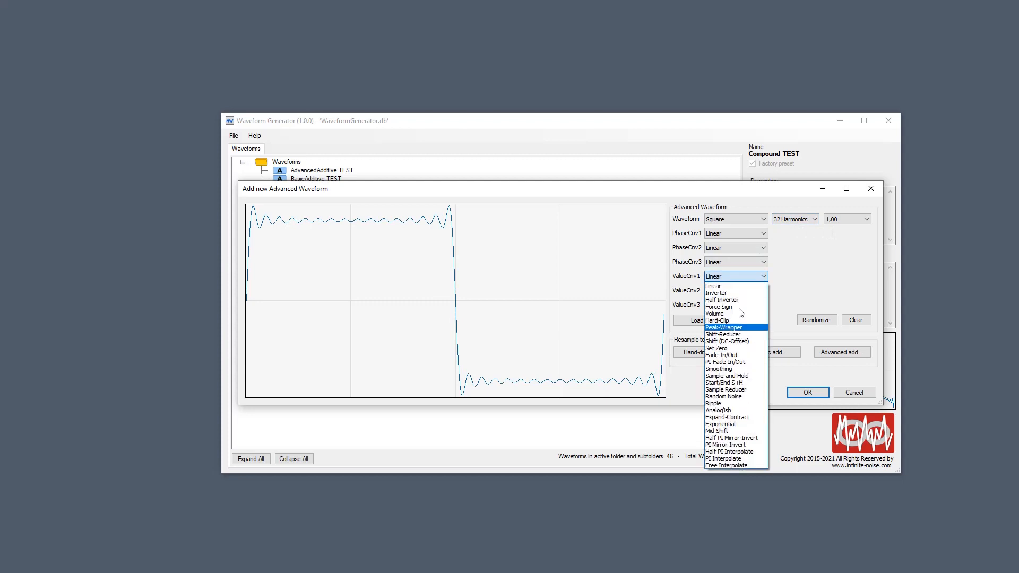
left_click(724, 459)
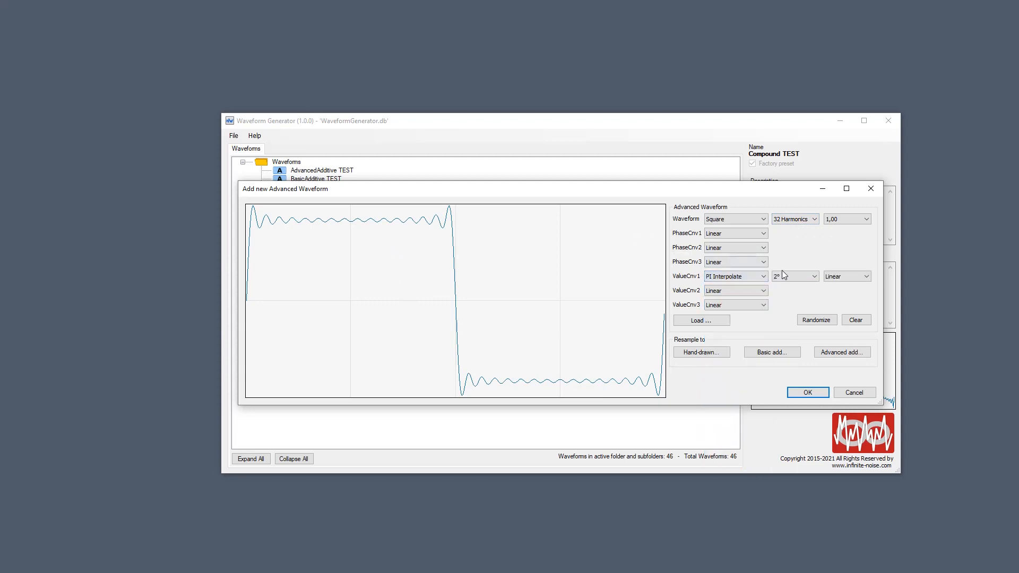
scroll(785, 276, "down", 10)
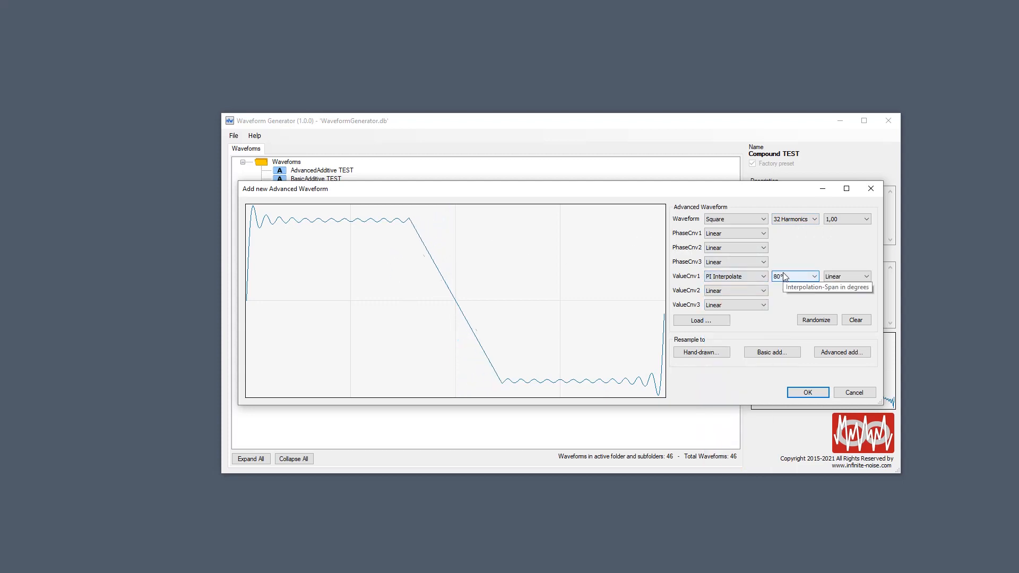
scroll(785, 276, "down", 6)
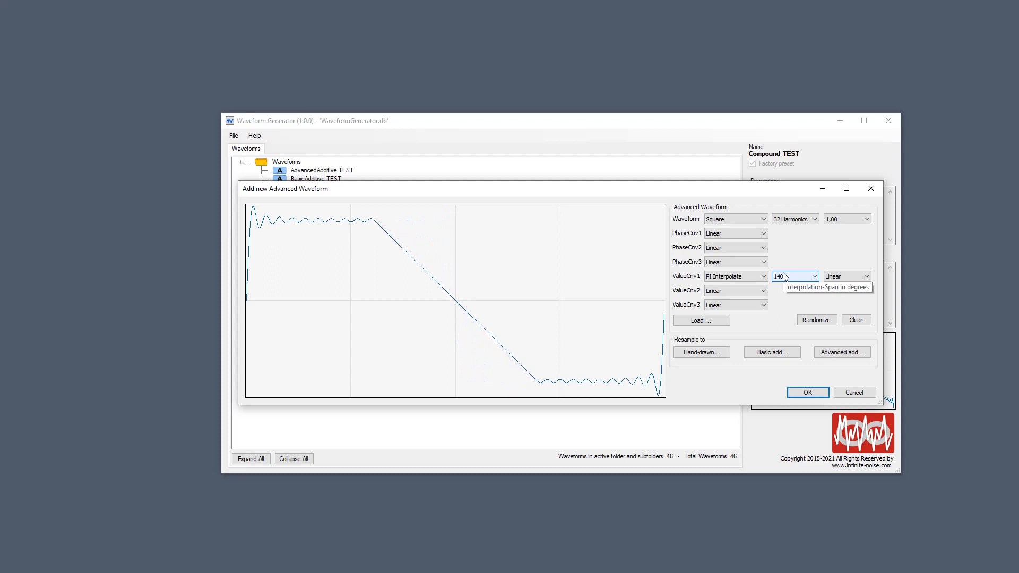
left_click(831, 276)
left_click(834, 293)
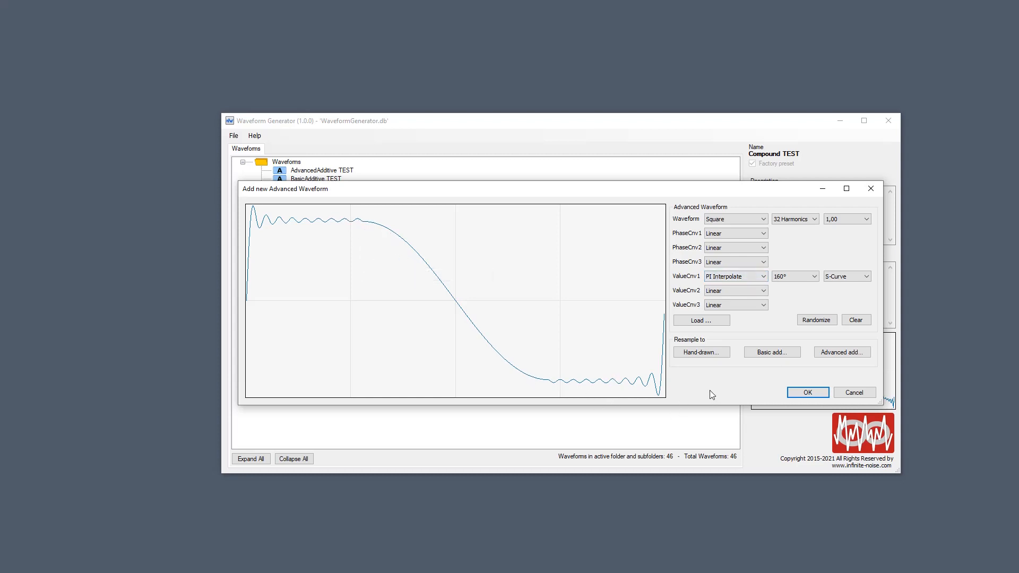
Switch ValueCnv1 to Free Interpolate, running from 45° to 190°
left_click(726, 277)
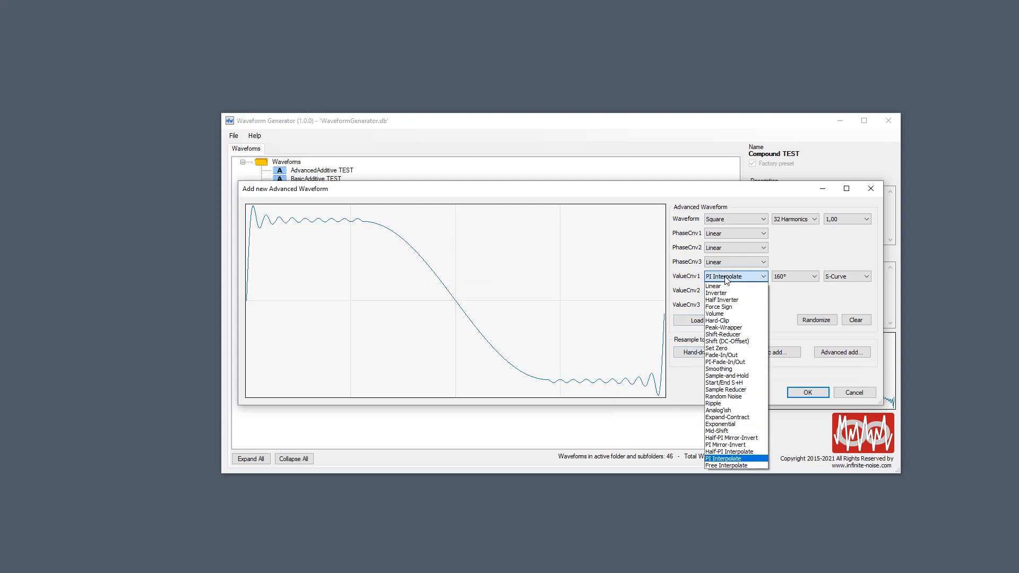
left_click(740, 460)
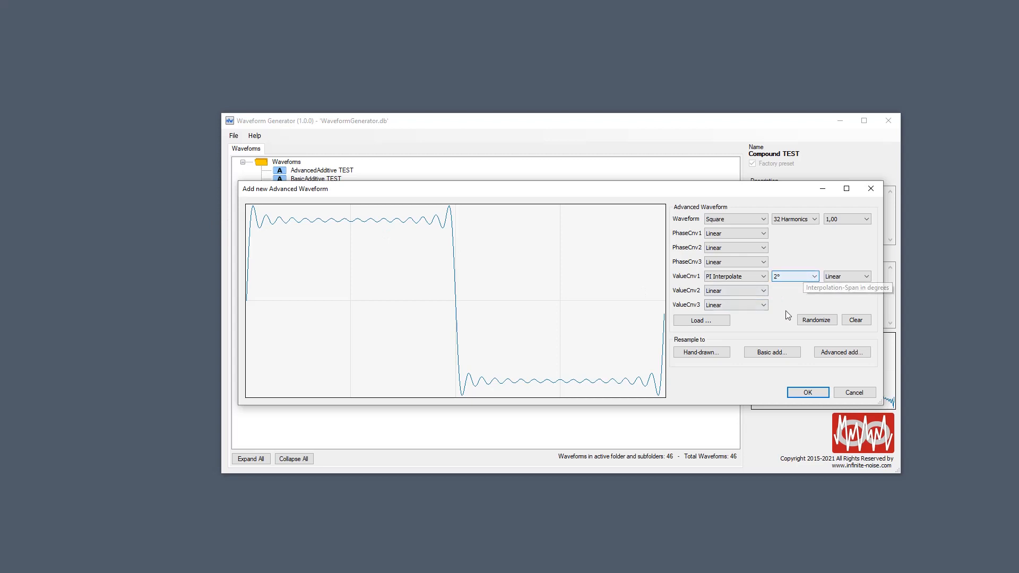
left_click(760, 276)
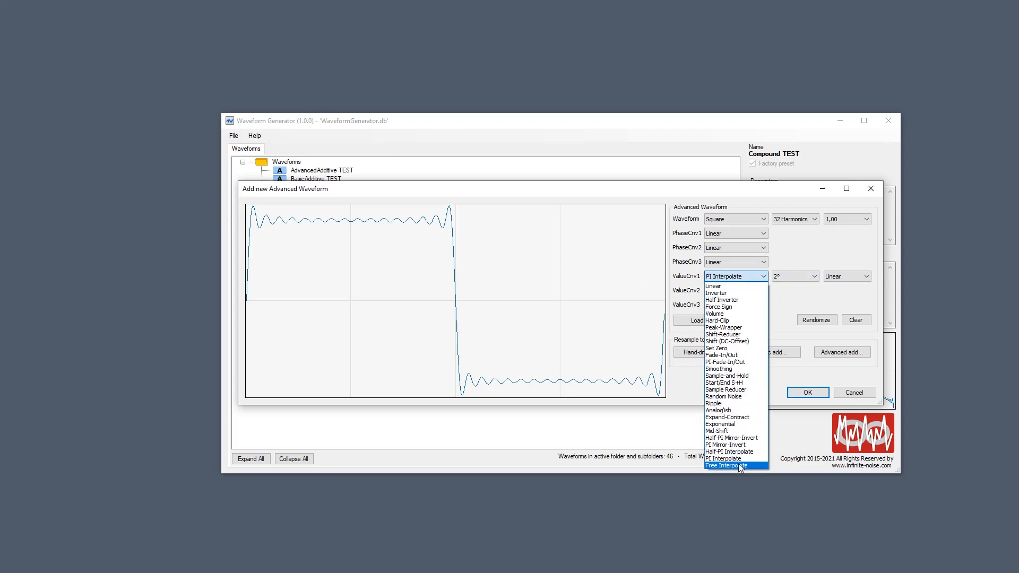
left_click(740, 467)
left_click(798, 278)
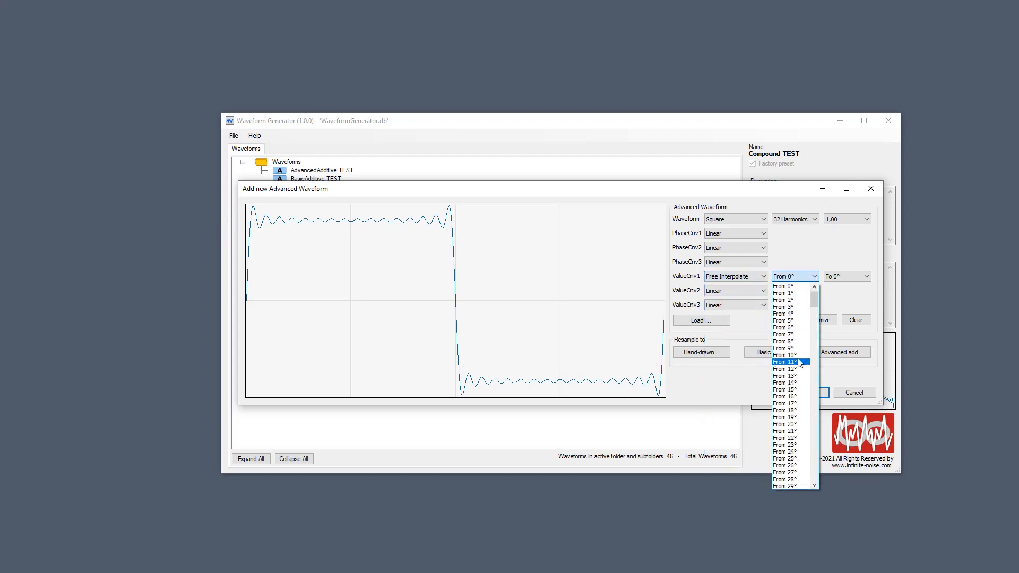
left_click(815, 388)
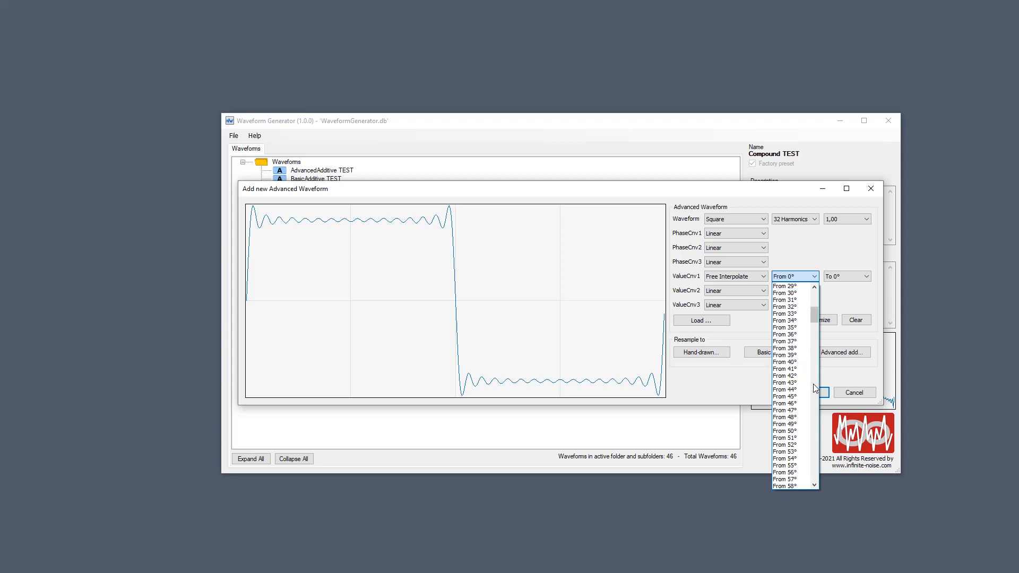
left_click(788, 397)
left_click(830, 279)
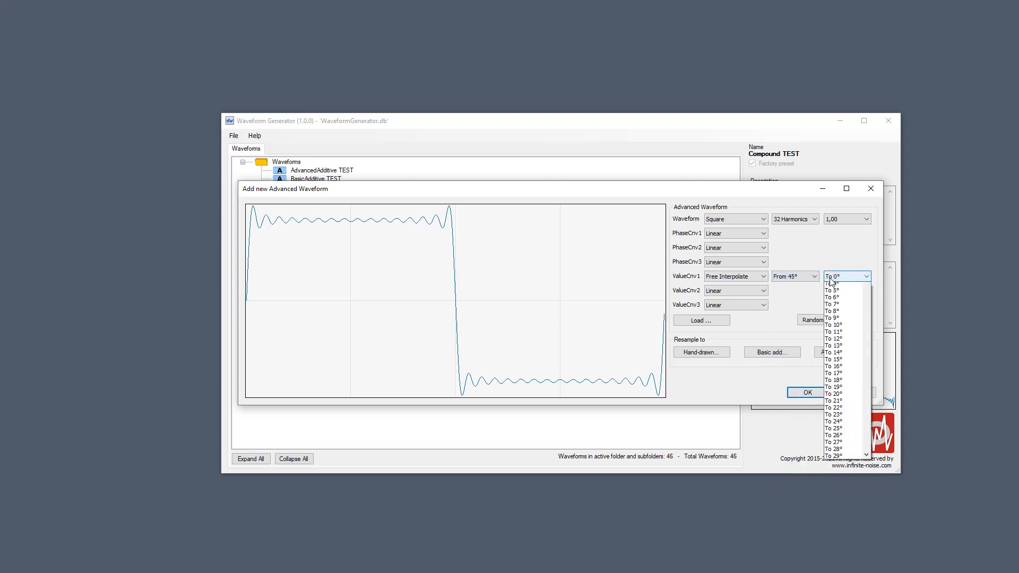
left_click_drag(865, 300, 867, 389)
left_click(842, 348)
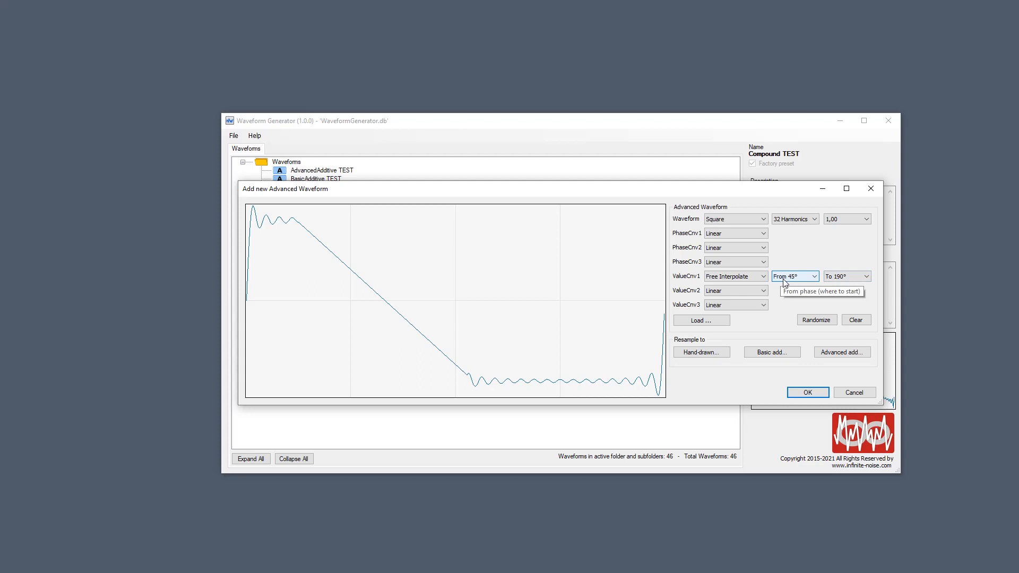
Reset ValueCnv1 to Linear and resample the square wave to a hand-drawn wave
left_click(733, 276)
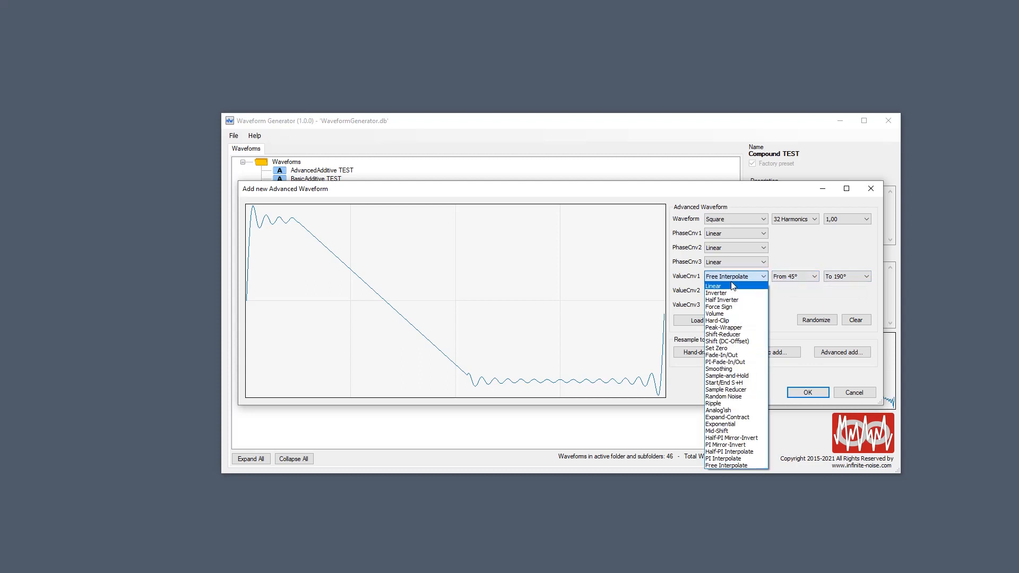
left_click(734, 288)
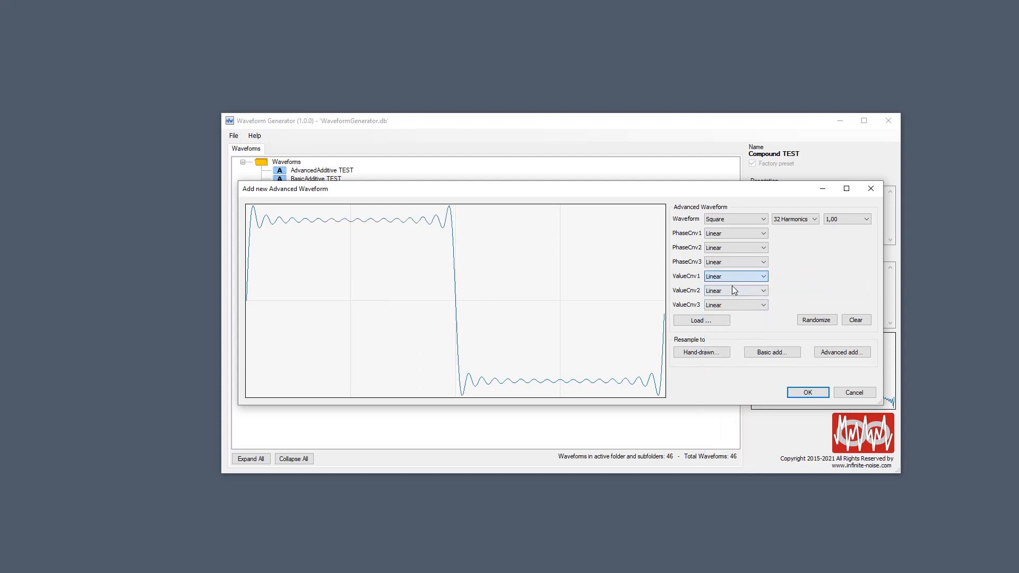
left_click(696, 353)
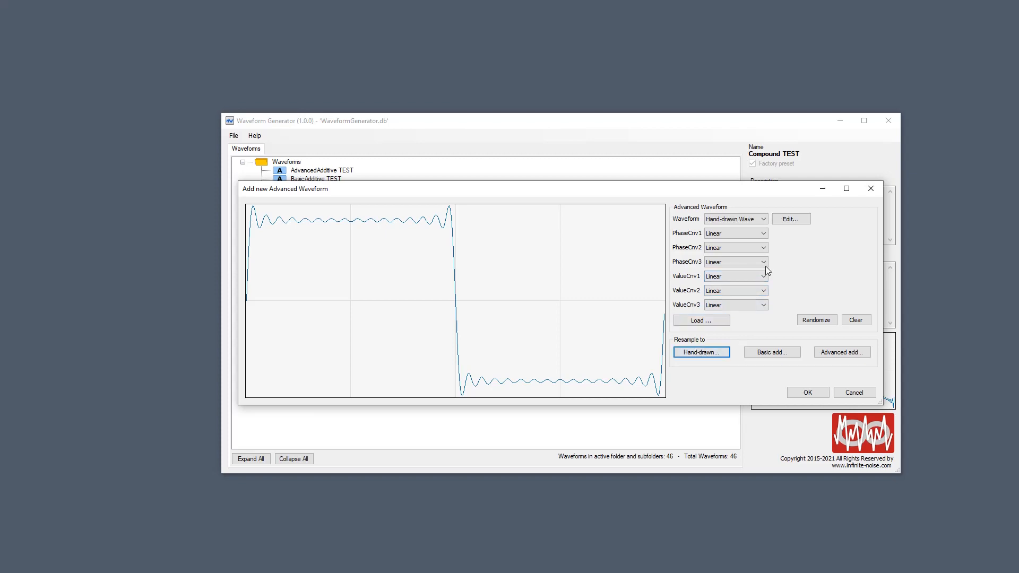
Try an Ellipsoid curve from the square wave's upper plateau down to its lower plateau in the hand-drawn editor, and discard the edit
left_click(790, 219)
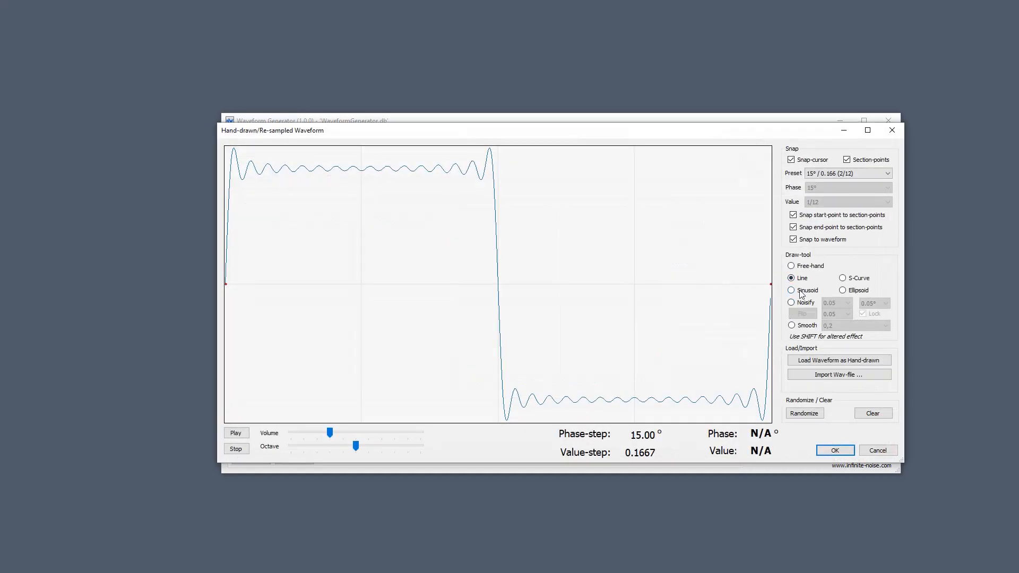
left_click(846, 290)
mouse_move(361, 170)
left_mouse_down()
mouse_move(435, 238)
mouse_move(513, 391)
mouse_move(505, 400)
mouse_move(571, 401)
left_mouse_up()
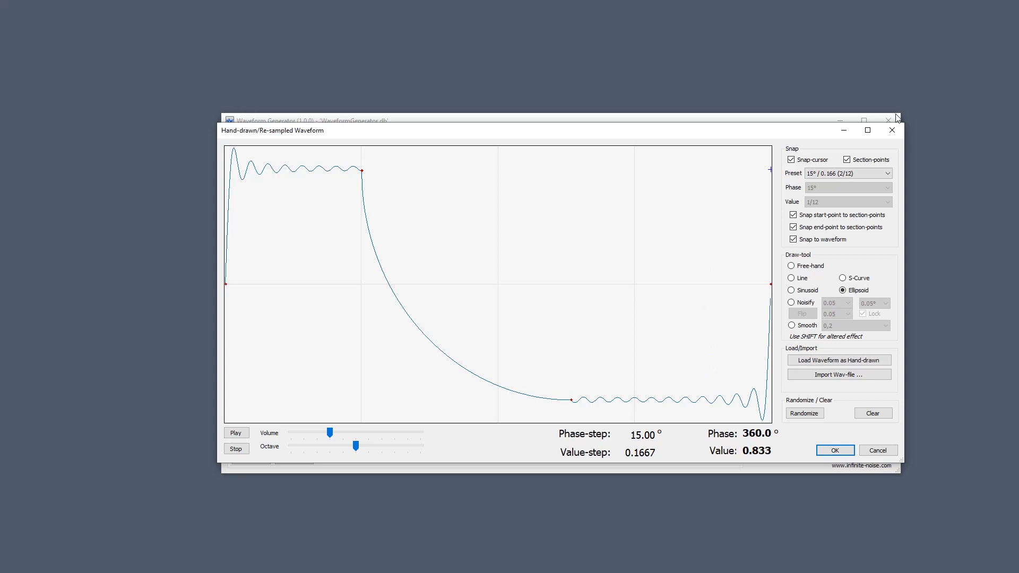
left_click(898, 131)
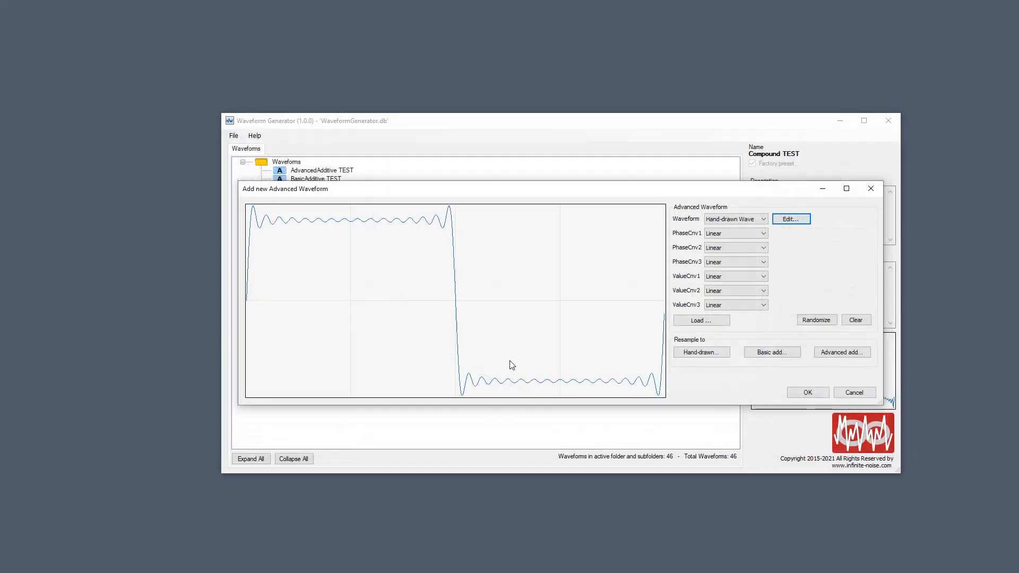
Look over the converter types available for ValueCnv2 and close the new advanced waveform without saving it
left_click(734, 293)
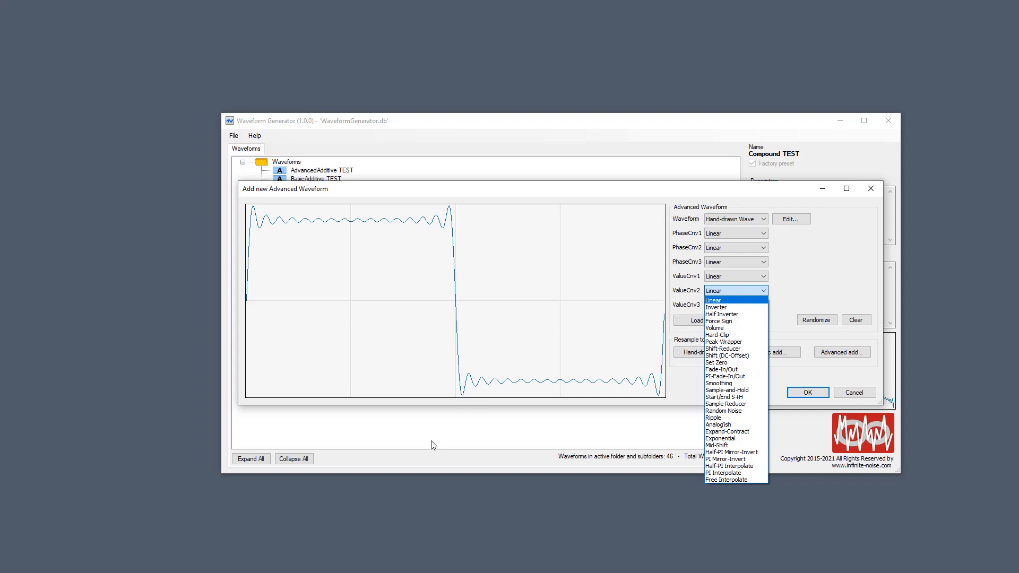
left_click(80, 521)
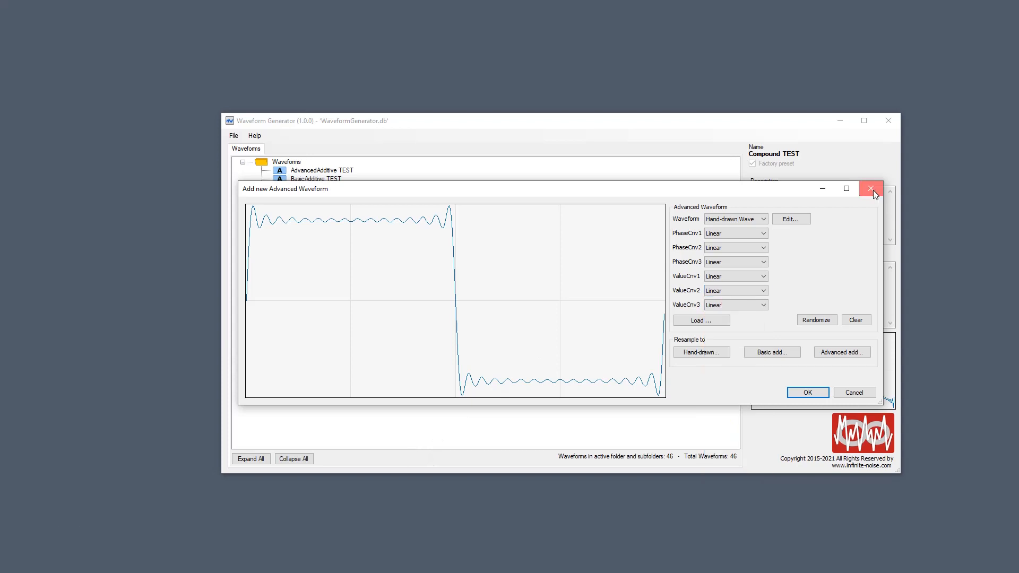
left_click(871, 189)
Open the Waveform Generator manual from the program's help in Adobe Acrobat Reader and go to its table of contents
left_click(254, 136)
left_click(268, 147)
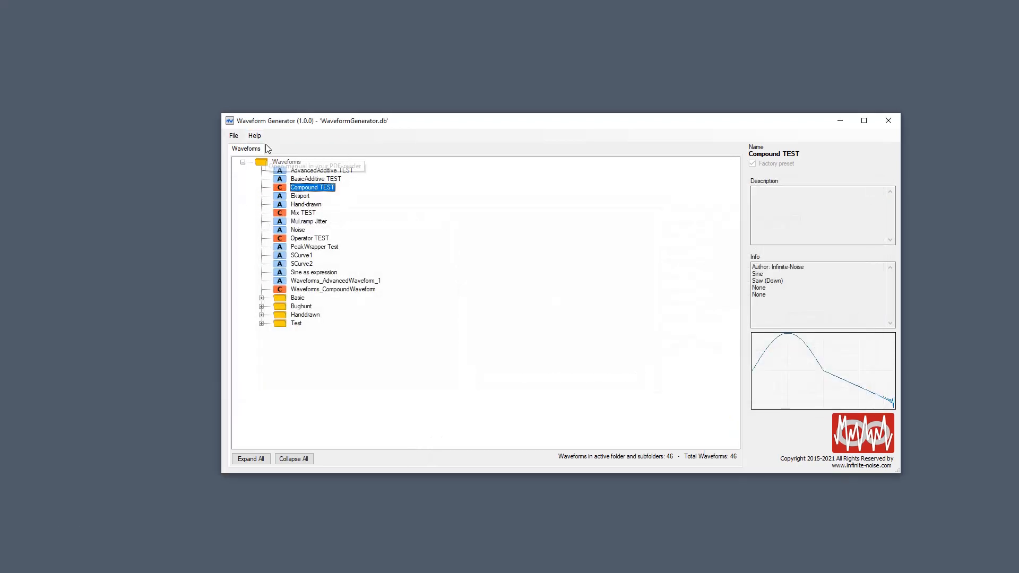
scroll(663, 310, "down", 20)
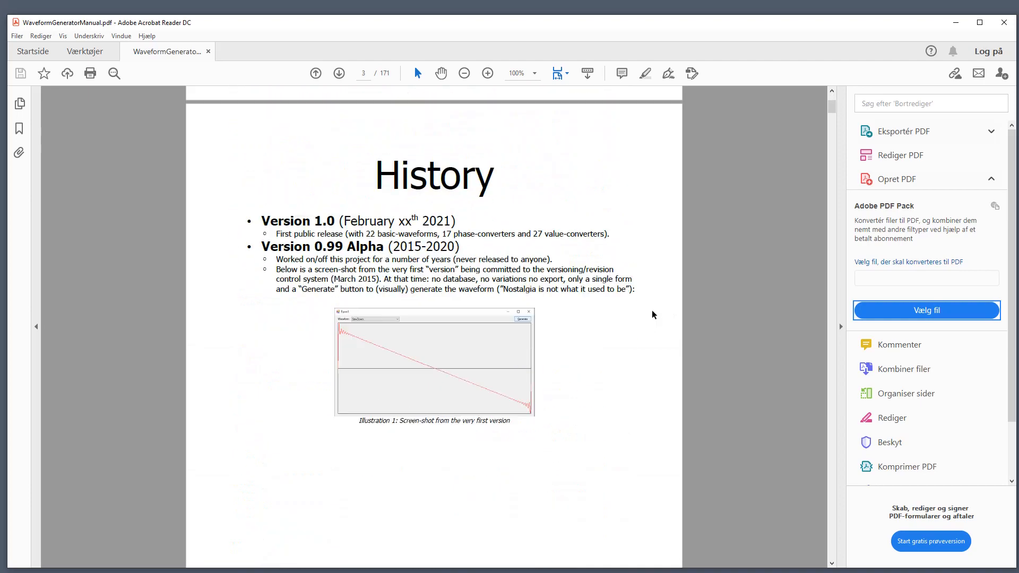
scroll(644, 309, "down", 5)
scroll(583, 276, "up", 2)
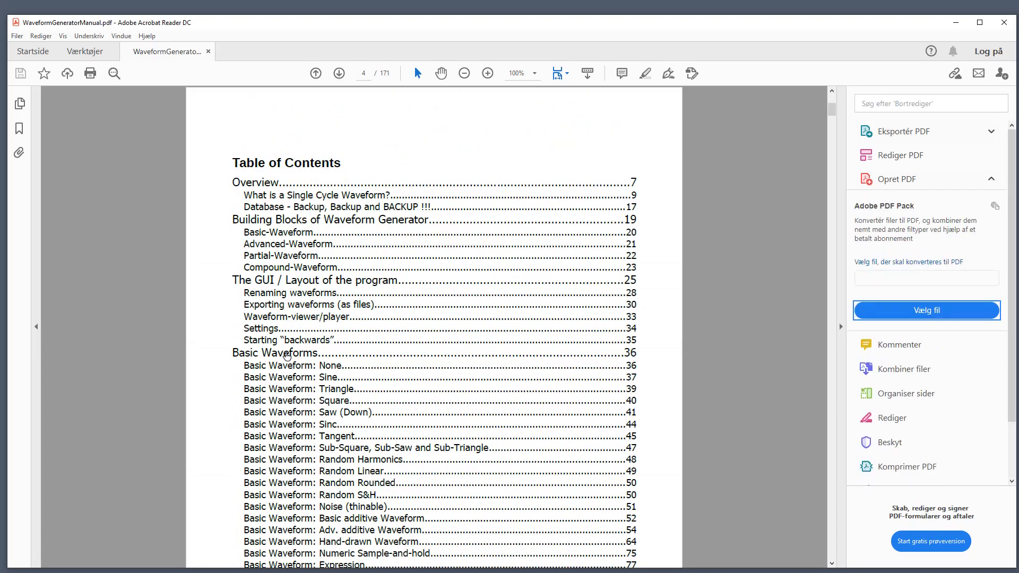
Look through the manual's table of contents, from basic waveforms and the phase and value converters to compound-waveform operators, resampling and RWF files
scroll(338, 339, "down", 3)
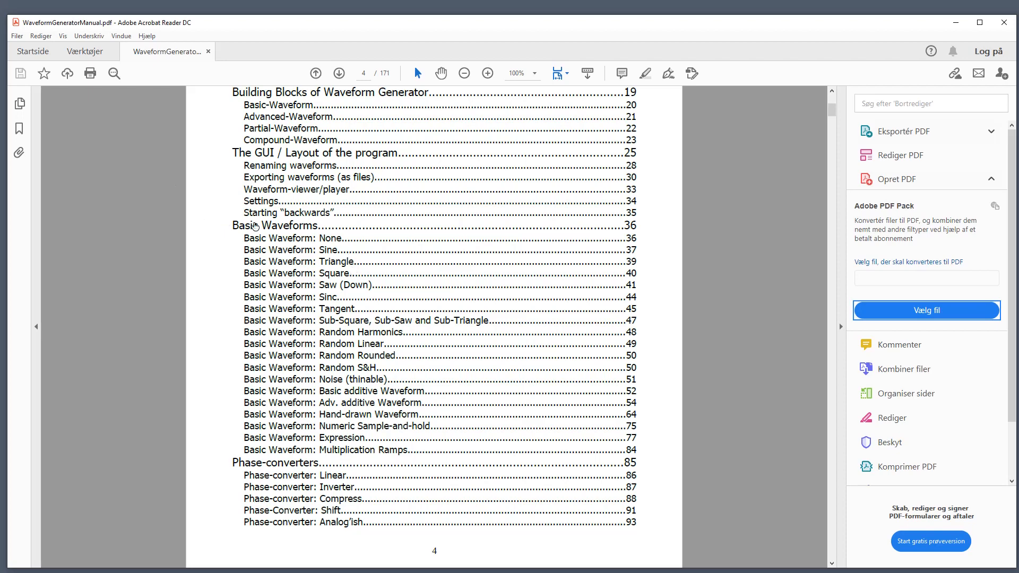
scroll(377, 244, "down", 3)
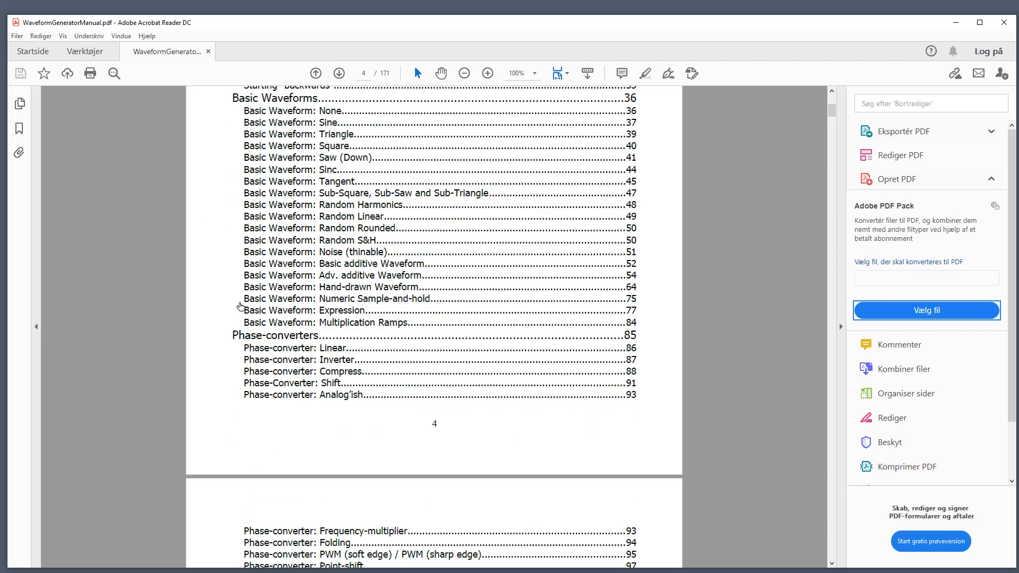
scroll(359, 329, "down", 7)
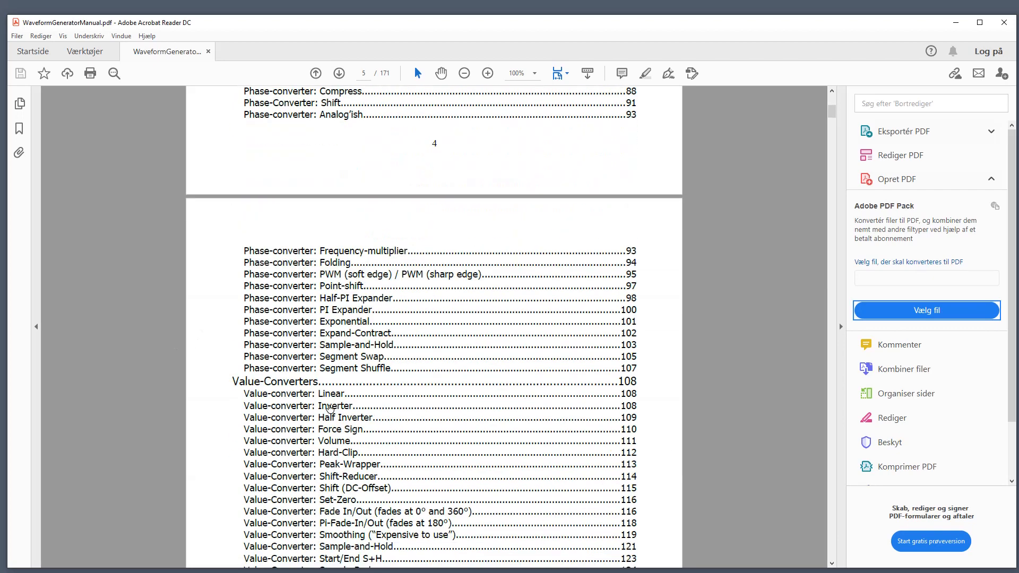
scroll(376, 405, "down", 12)
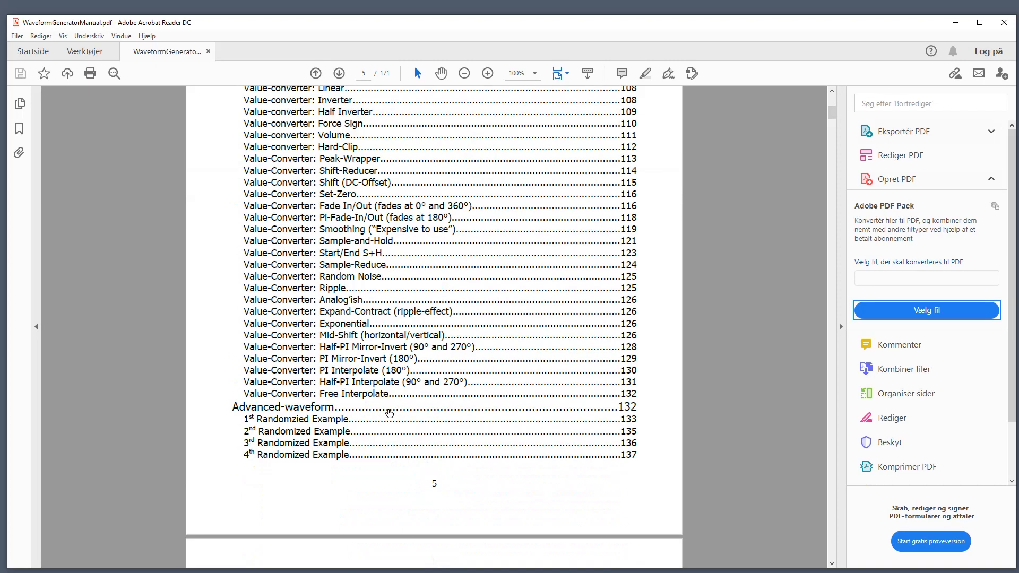
scroll(388, 413, "down", 2)
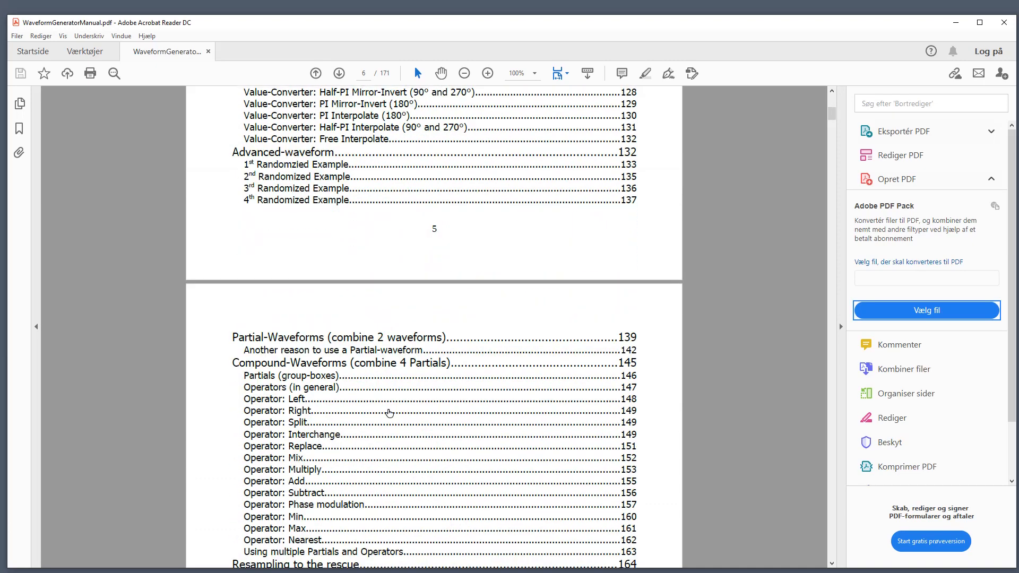
scroll(389, 413, "down", 1)
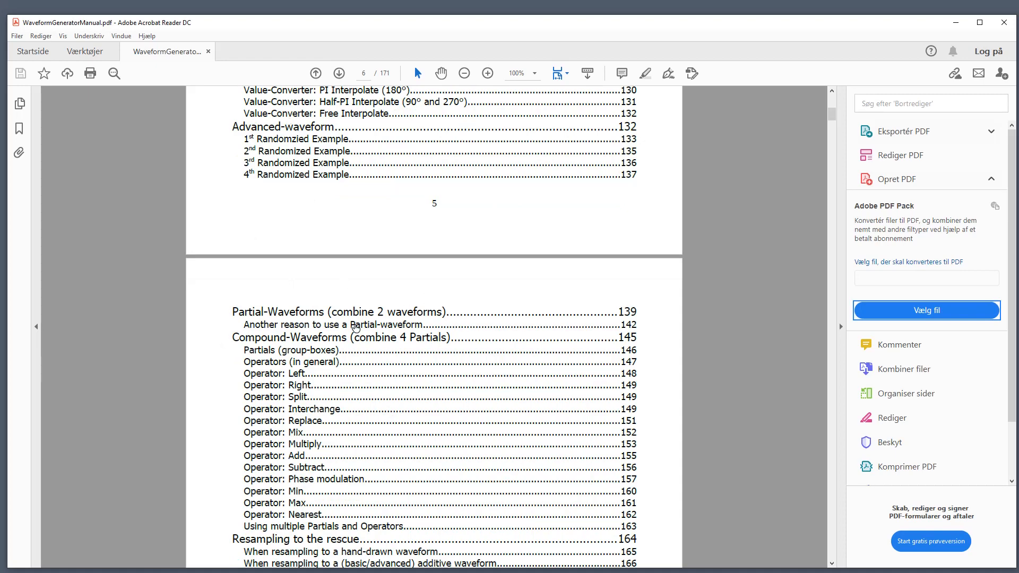
scroll(355, 327, "down", 5)
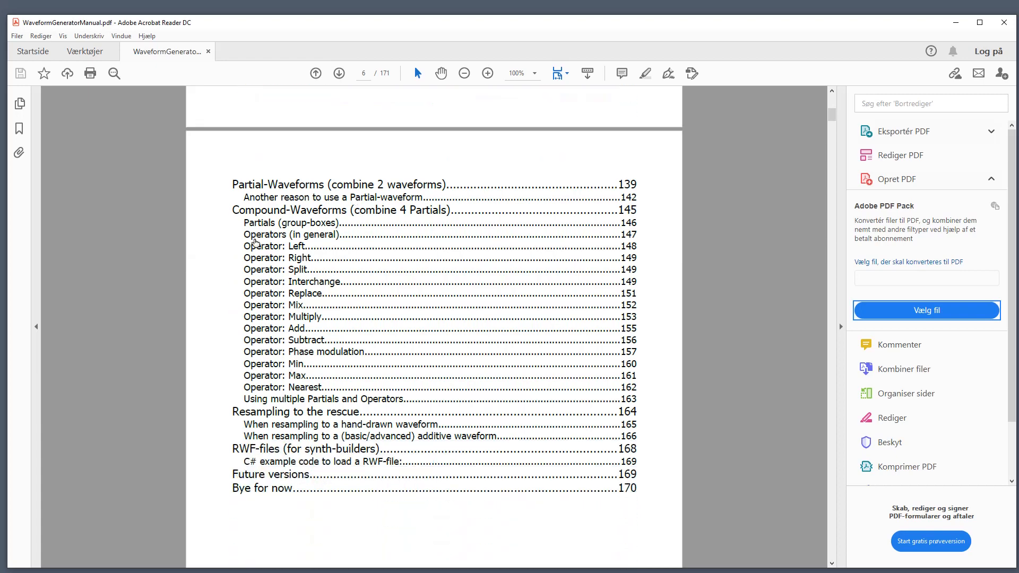